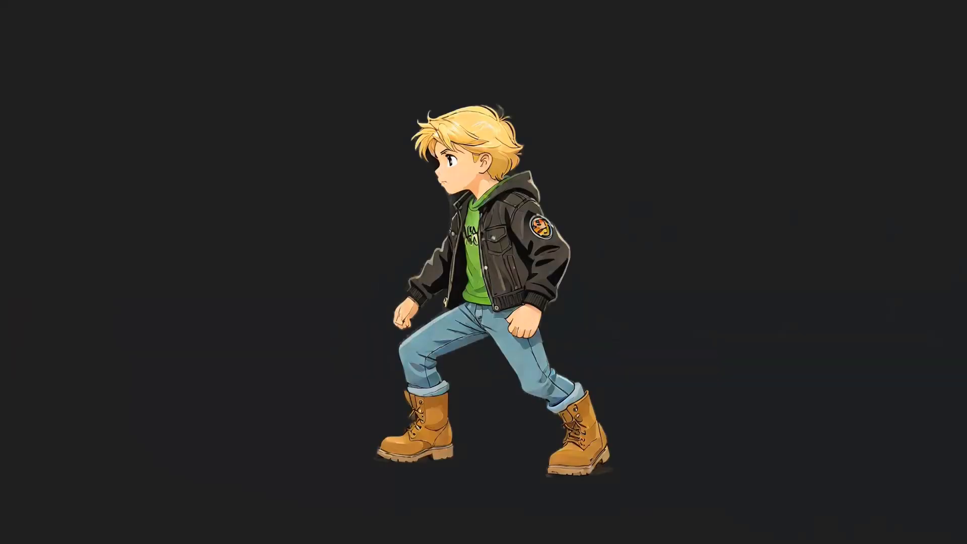
Exit the full-screen view, look through the standing, kneeling, jumping and running images of the blond boy, and close the image viewer.
key("Escape")
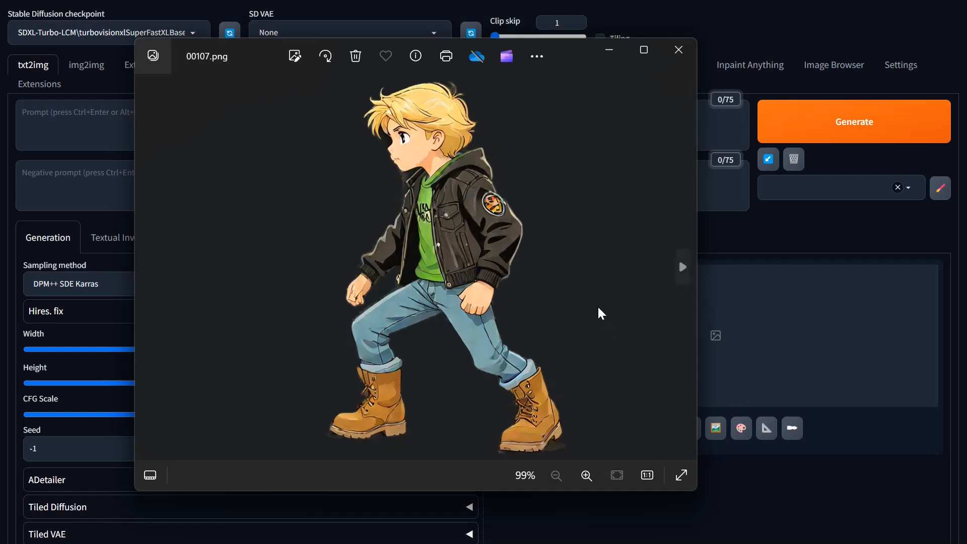
left_click(683, 266)
left_click(683, 266)
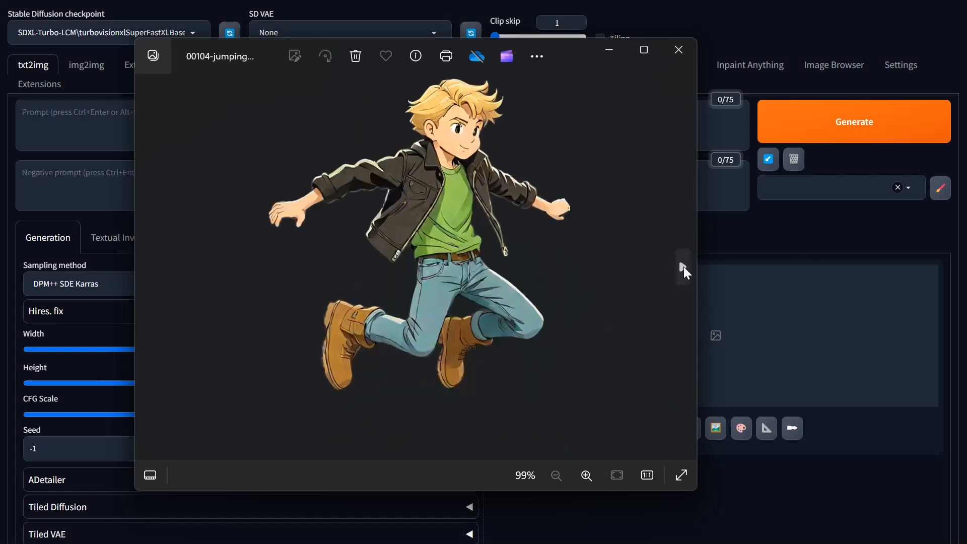
left_click(683, 267)
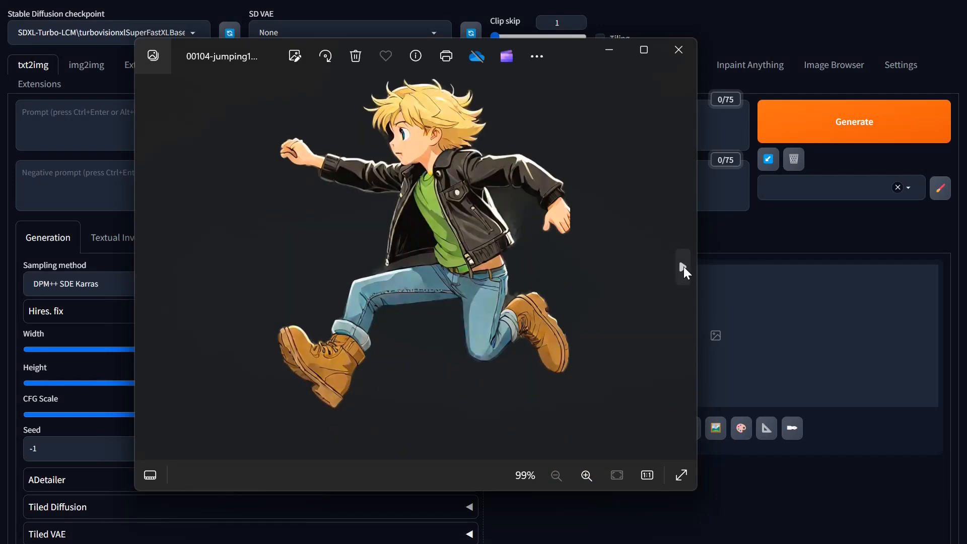
left_click(683, 267)
left_click(689, 267)
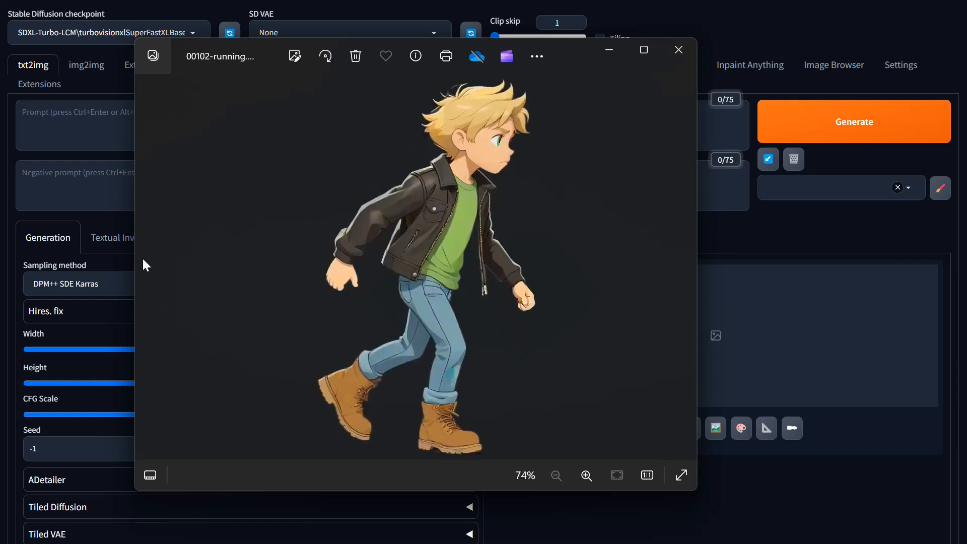
left_click(152, 267)
left_click(152, 268)
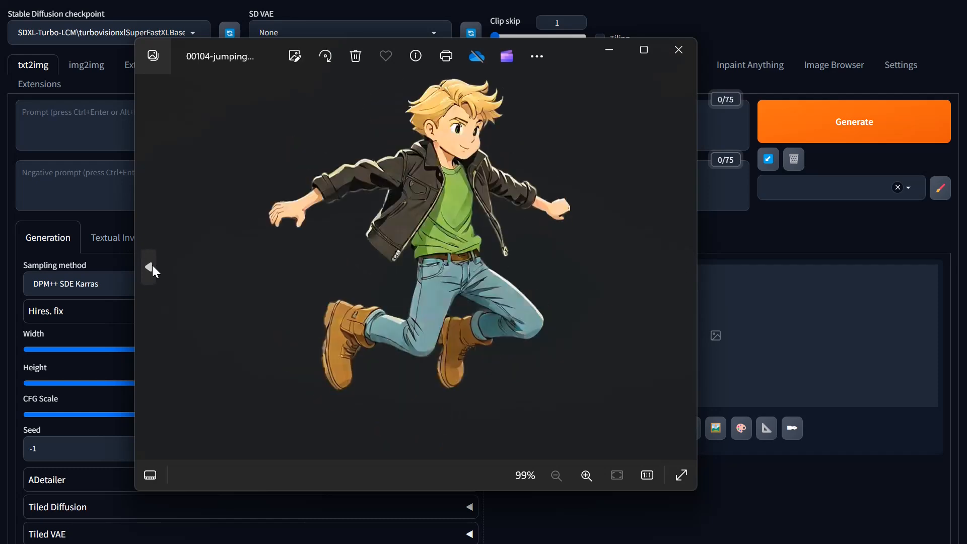
left_click(152, 268)
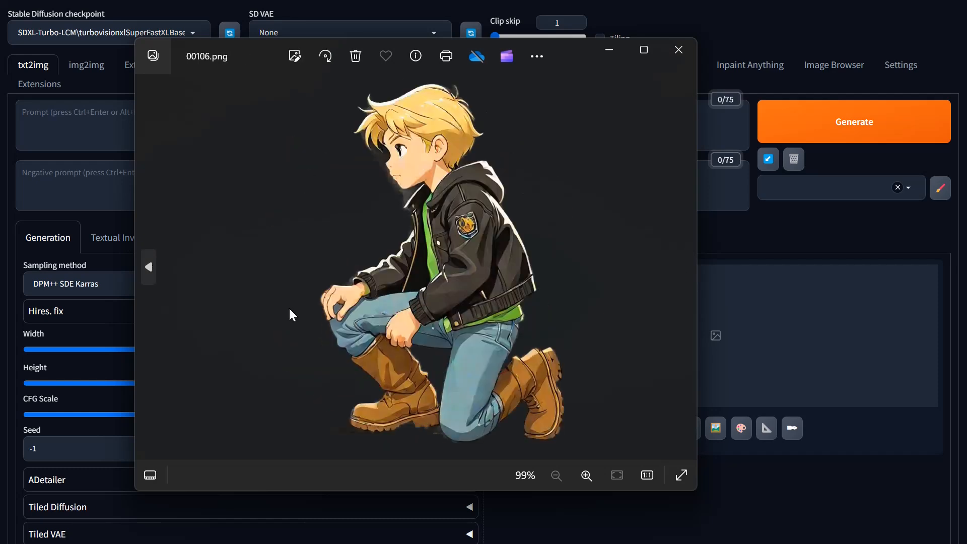
left_click(680, 268)
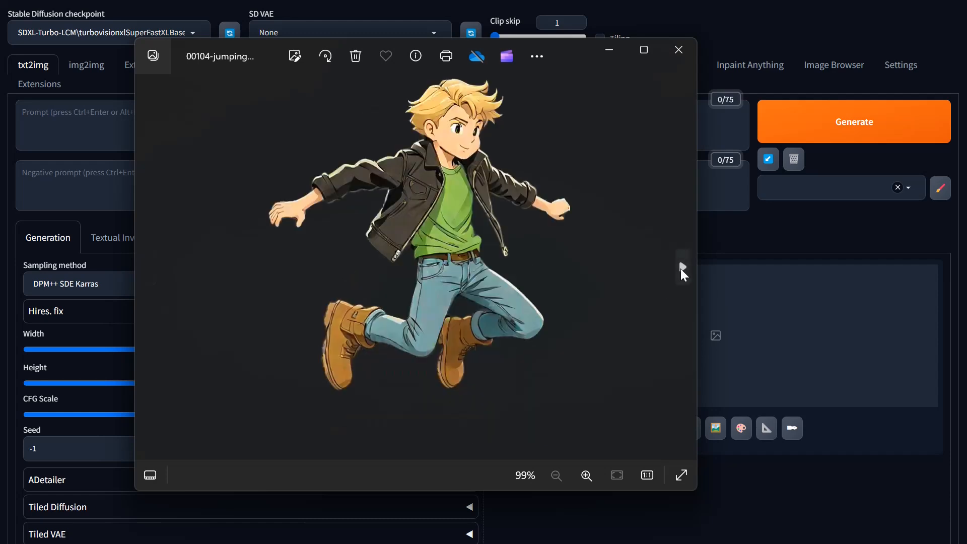
left_click(680, 268)
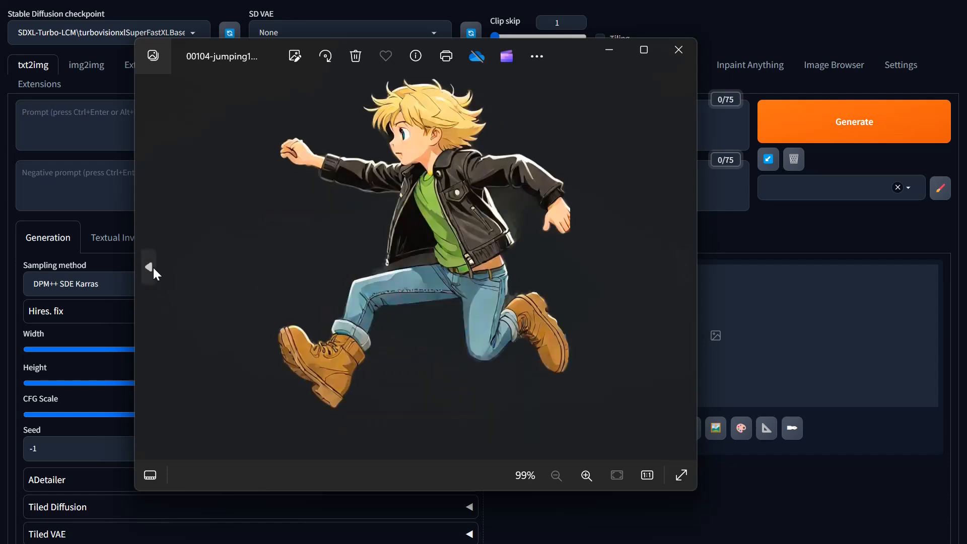
left_click(152, 268)
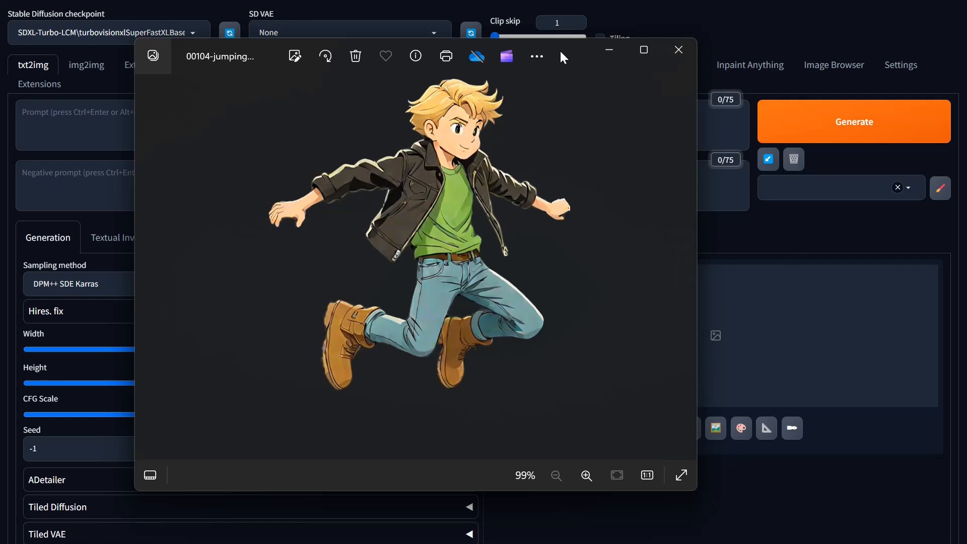
left_click(676, 55)
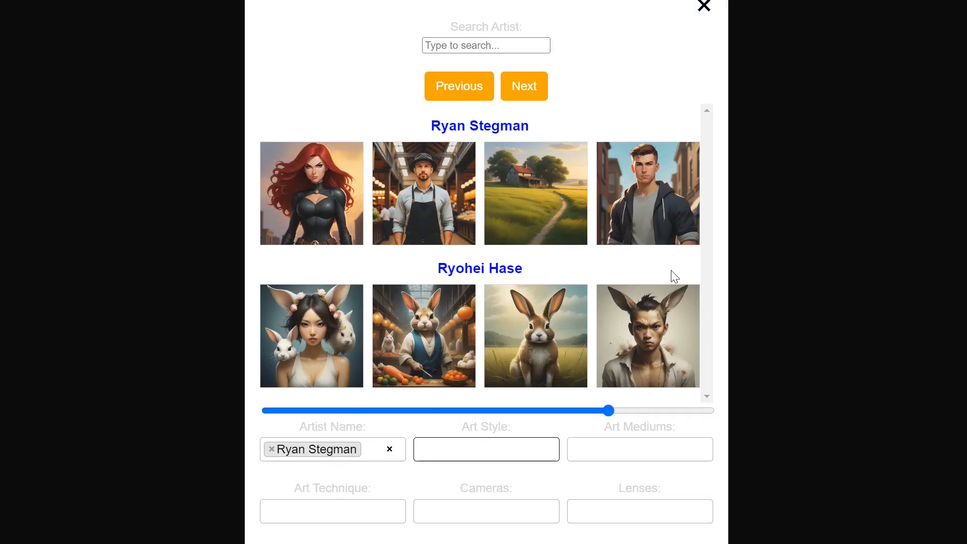
Close the artist reference and enter "illustration of a mountain trail in a forest rocky lots of foliage abandoned log cabin" as the generator text.
left_click(704, 9)
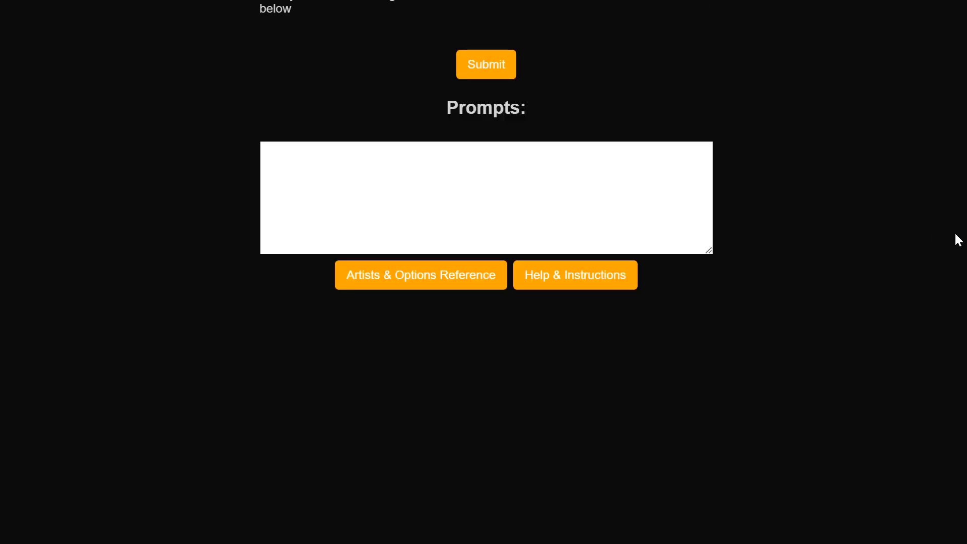
scroll(955, 237, "up", 3)
scroll(432, 144, "up", 2)
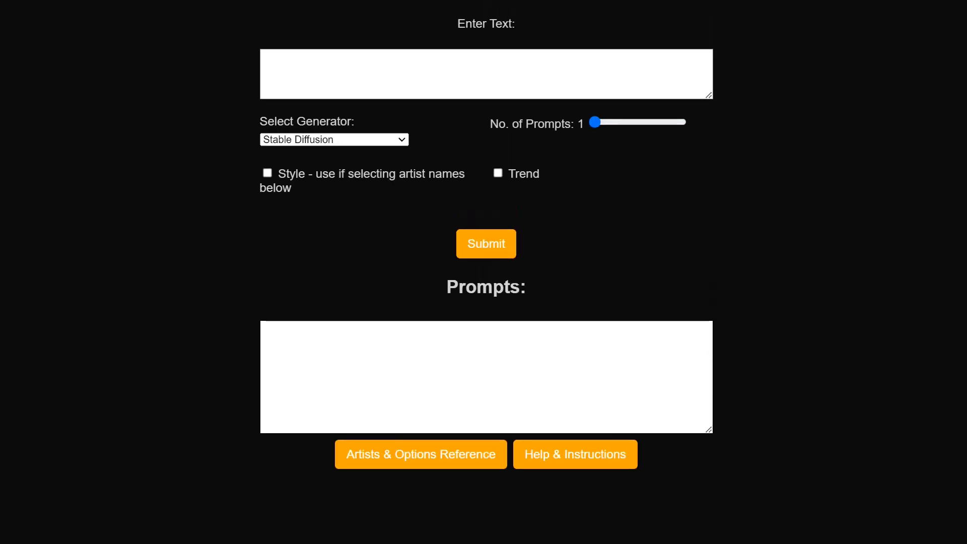
left_click(431, 124)
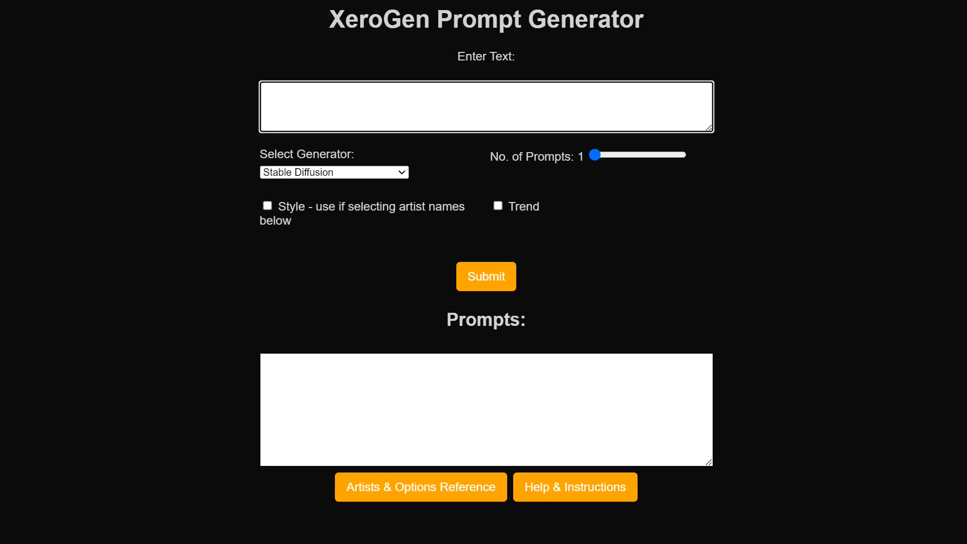
type("illustration of a mountain trI")
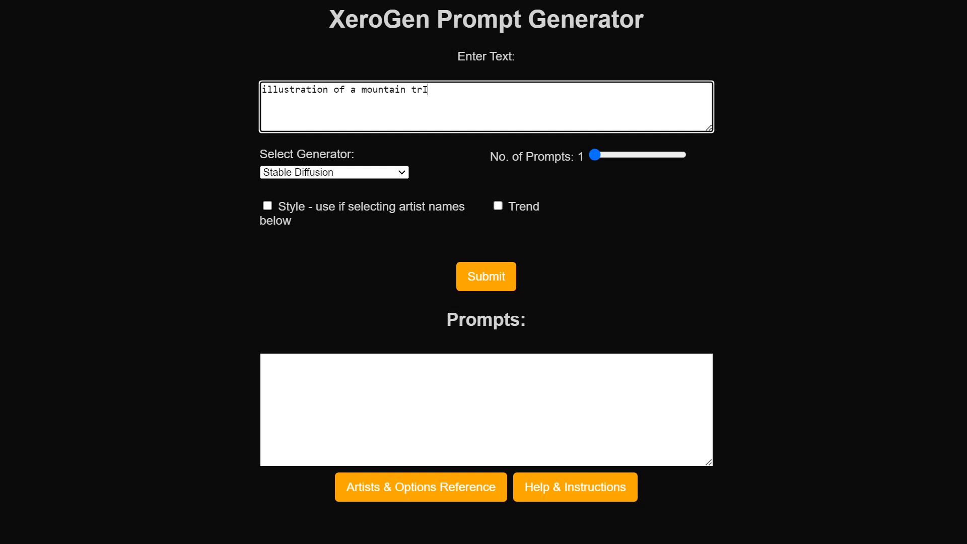
key("BackSpace")
type("ail in a forest rocky")
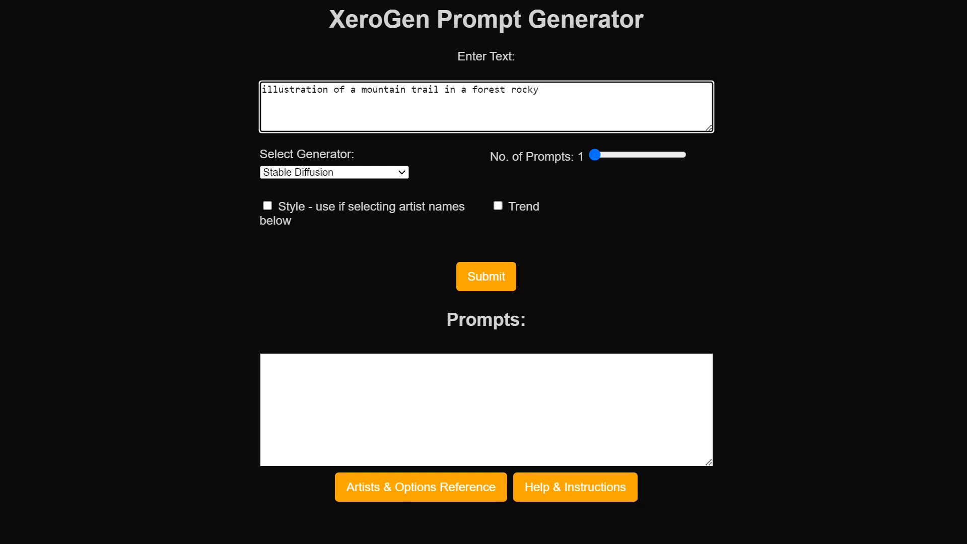
type(" lots of foliage aban")
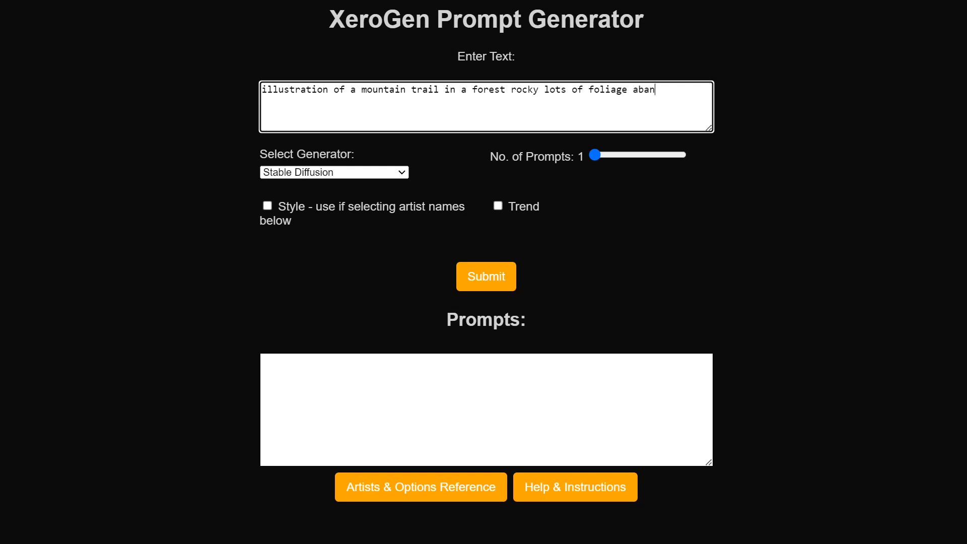
type("doned log cabin")
Generate 5 Stable Diffusion prompts with the Style option enabled, and select all the resulting prompt text for copying.
left_click_drag(594, 155, 677, 154)
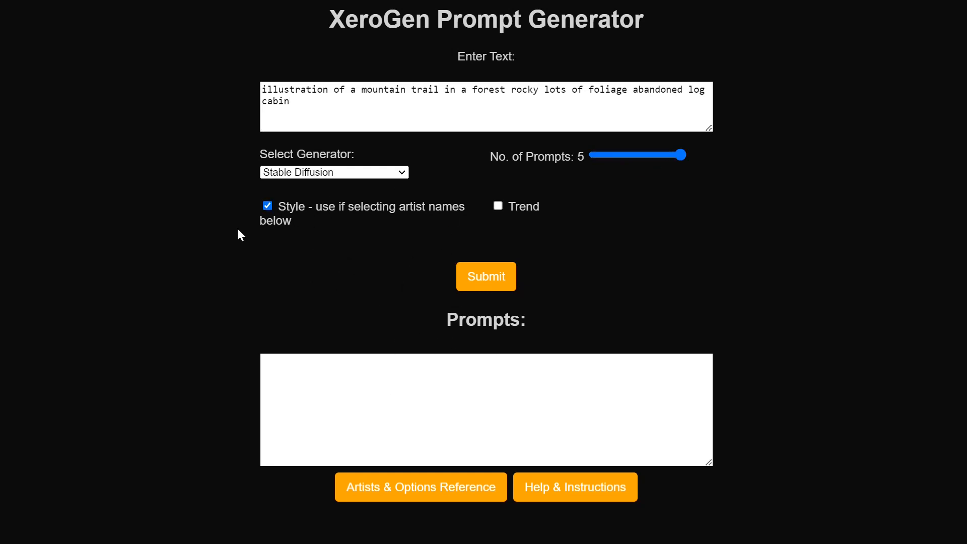
left_click(460, 281)
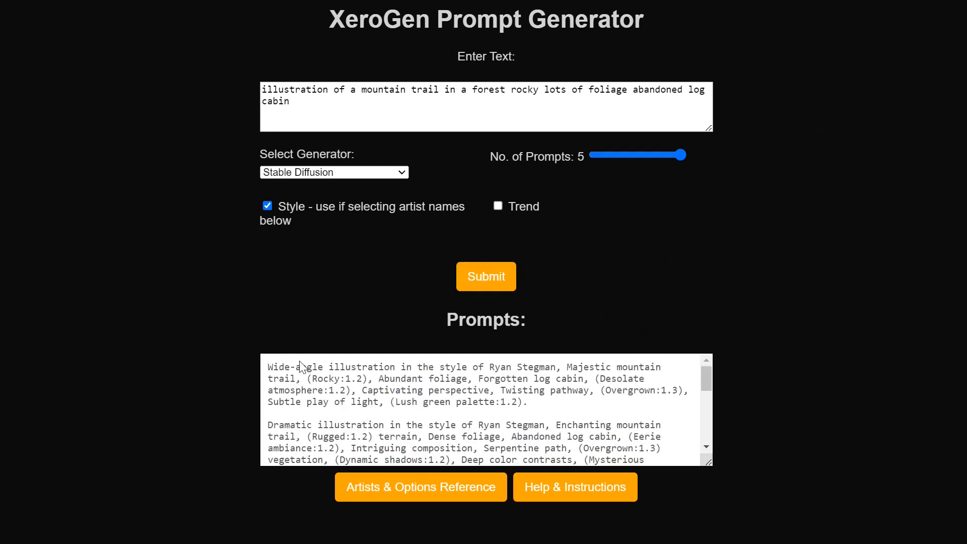
left_click(416, 416)
key("ctrl+a")
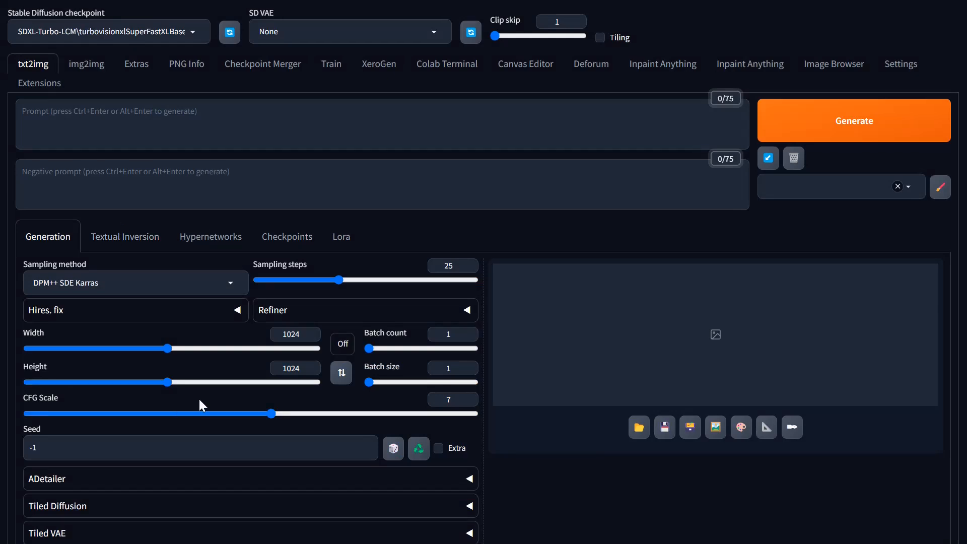
In txt2img, choose the "Prompts from file or textbox" script and paste the copied prompts as its list of prompt inputs.
scroll(198, 401, "down", 5)
left_click(101, 477)
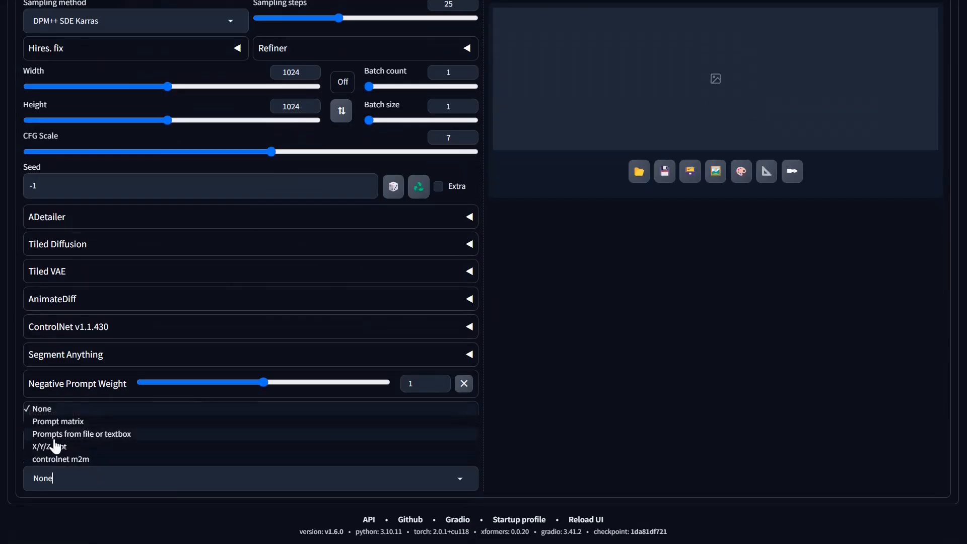
left_click(117, 436)
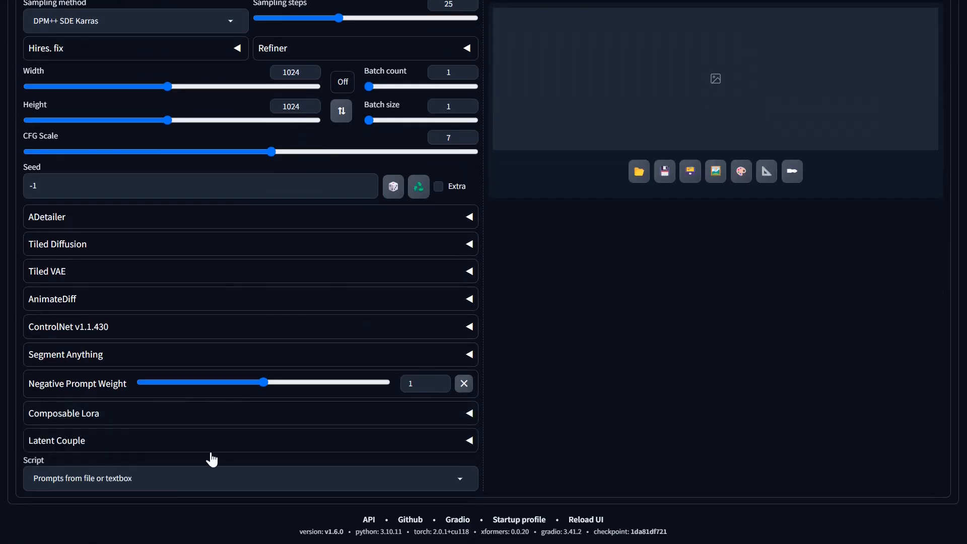
scroll(151, 454, "down", 3)
left_click(136, 412)
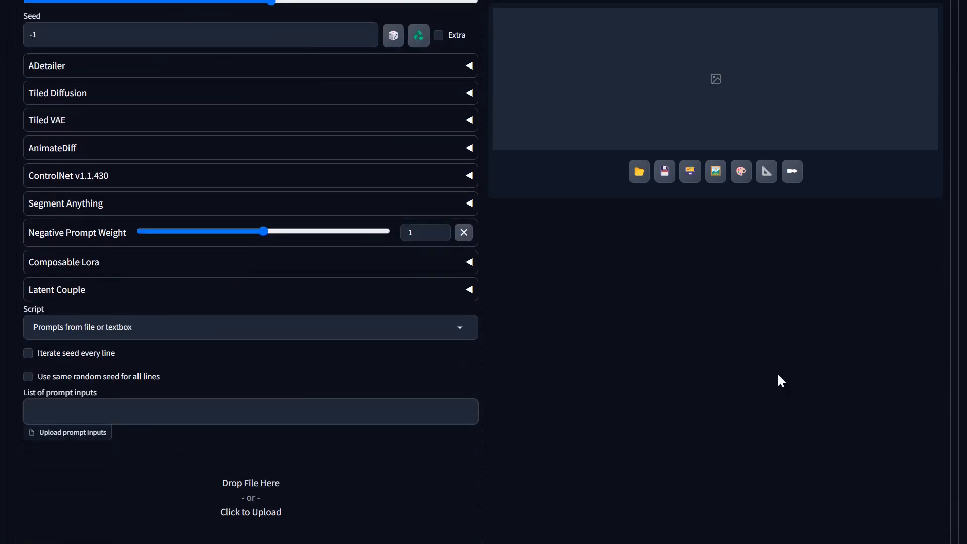
key("ctrl+v")
Set the image aspect ratio to 16:9, giving a size of 1024 by 576.
scroll(515, 403, "up", 8)
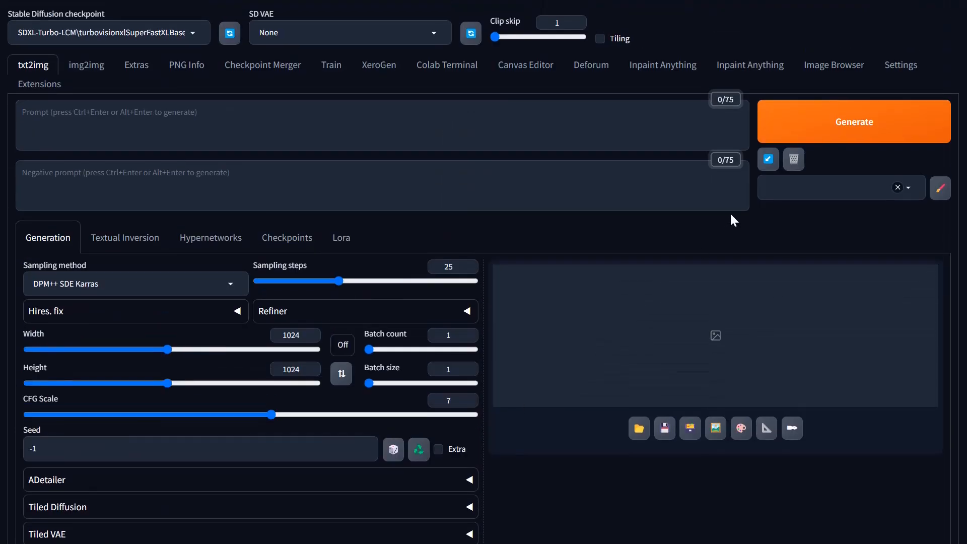
left_click(343, 348)
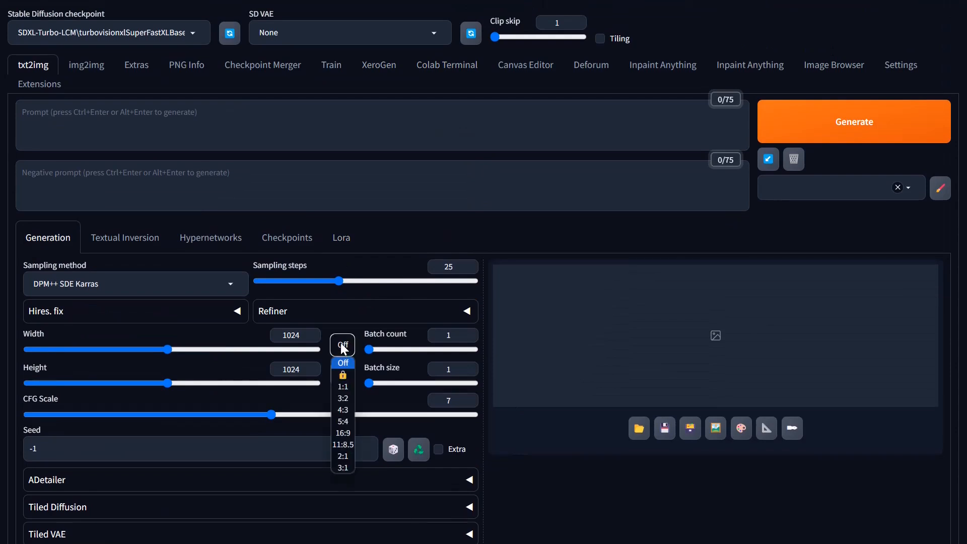
left_click(351, 434)
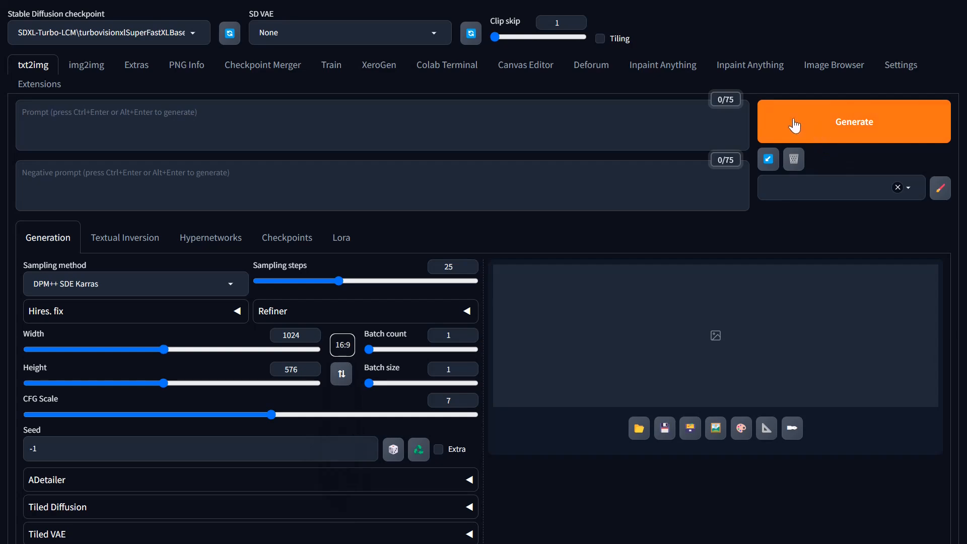
Add the "1-N: SDXL 1.0 Negative" style and generate the images for the listed prompts.
left_click(820, 188)
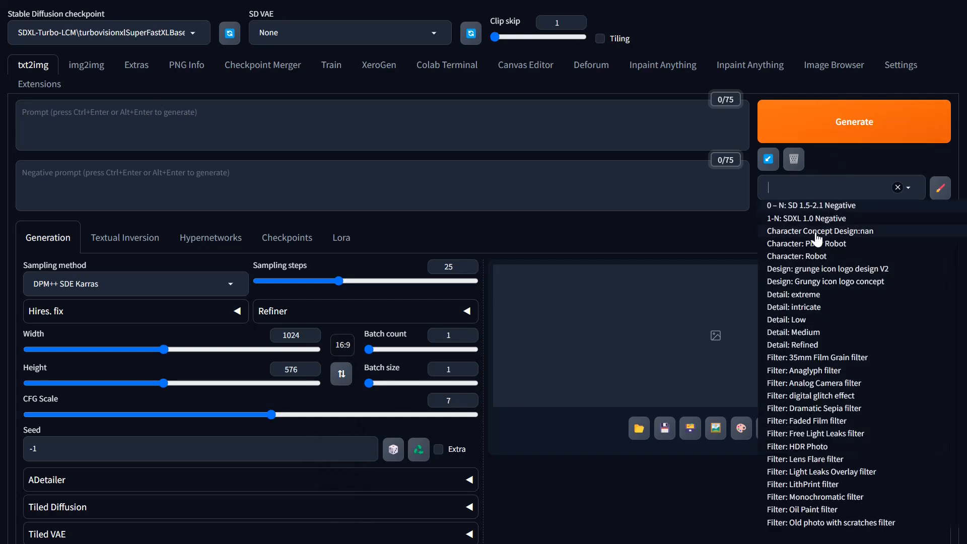
left_click(806, 218)
scroll(476, 282, "down", 10)
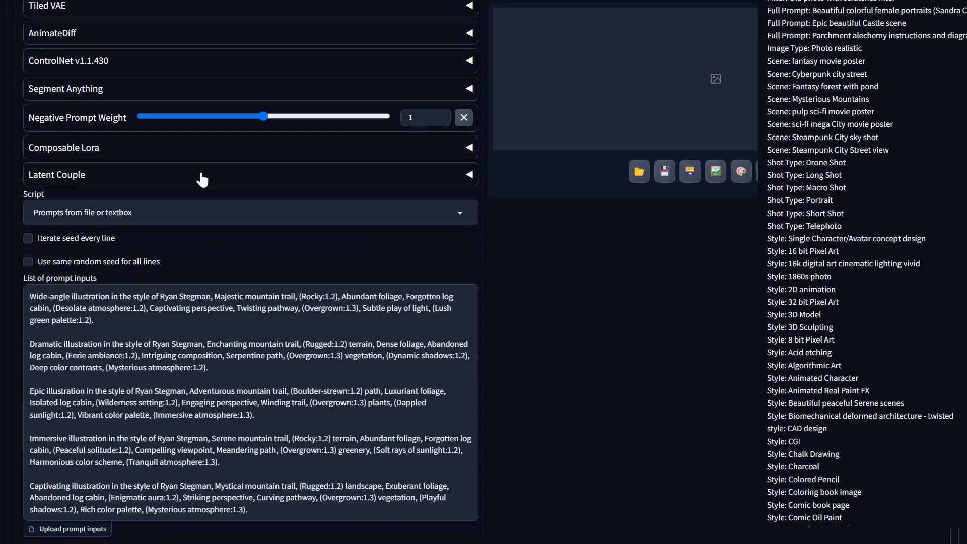
left_click(184, 117)
scroll(547, 250, "up", 10)
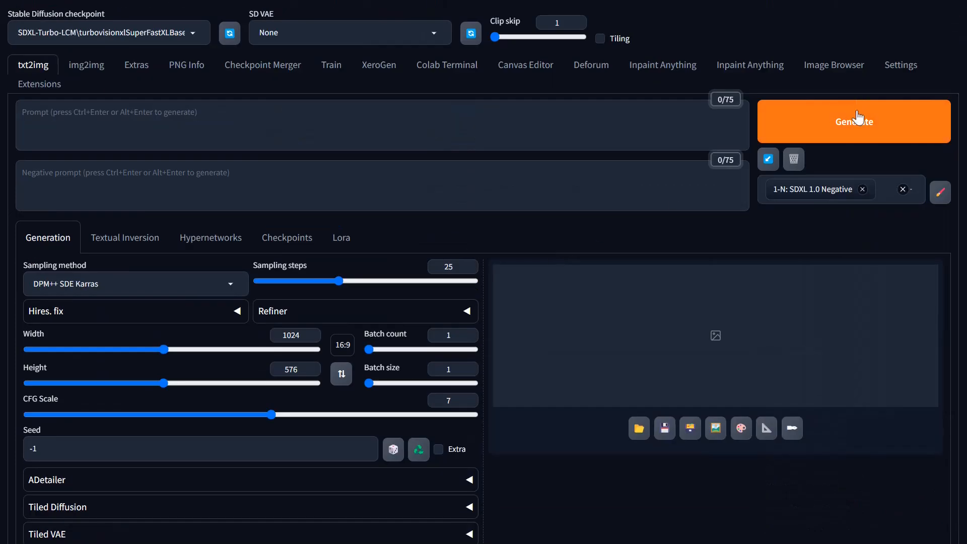
left_click(859, 126)
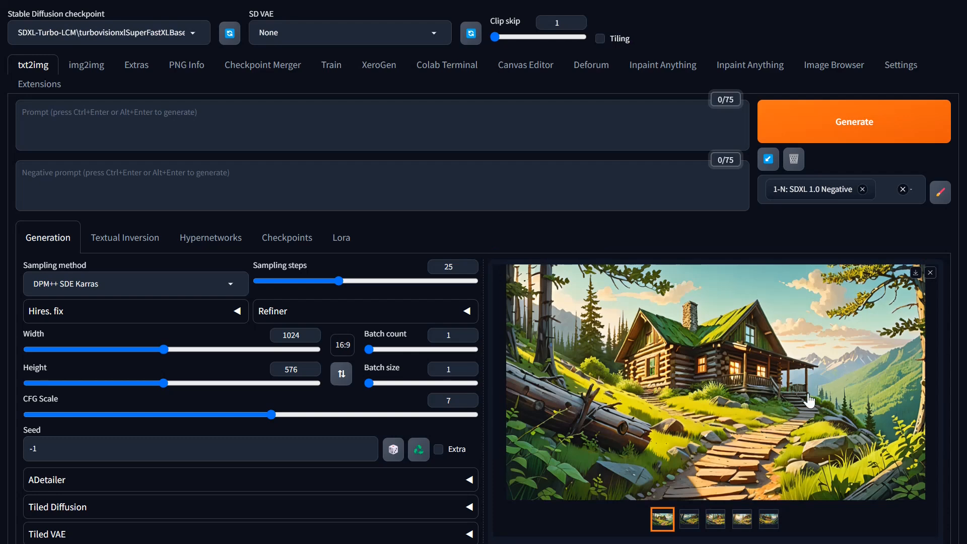
View the first three generated log cabin images at full size.
left_click(761, 385)
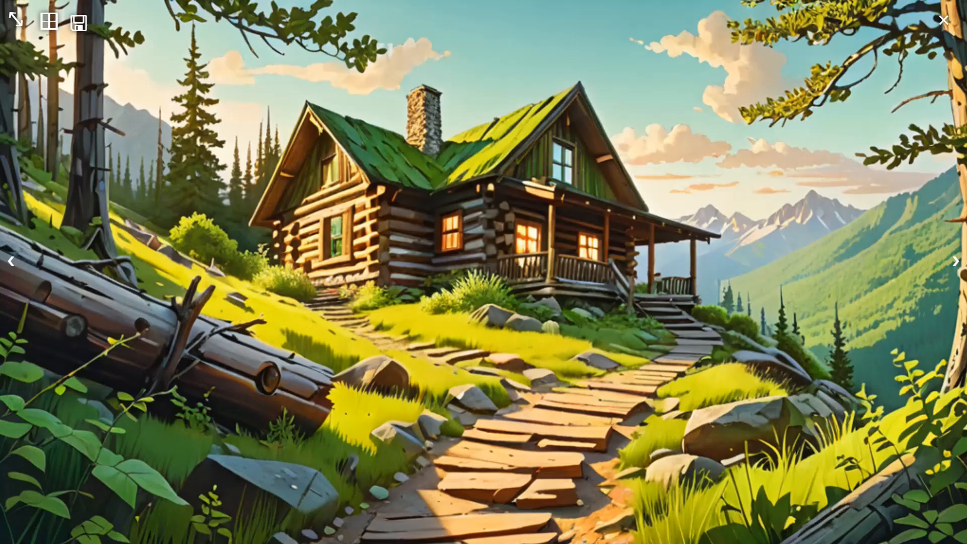
left_click(955, 266)
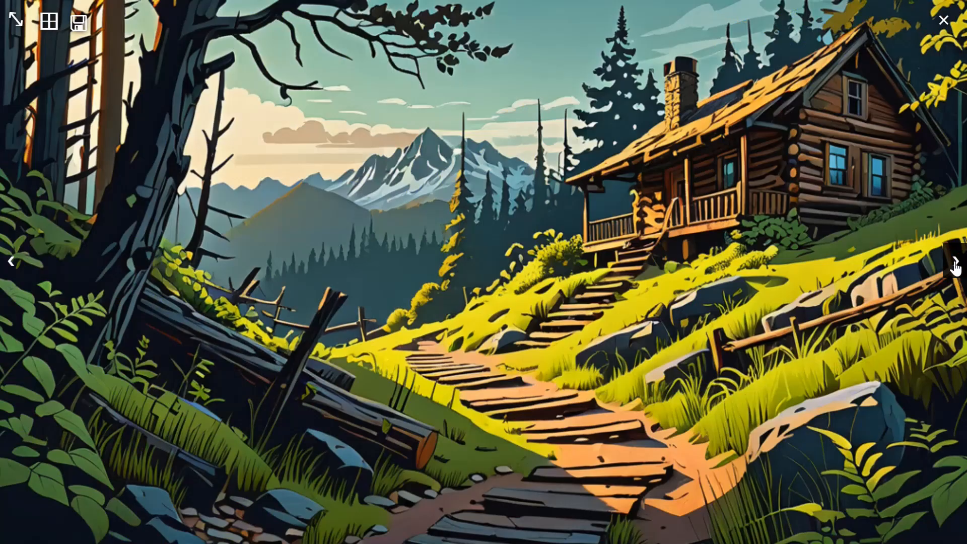
left_click(955, 266)
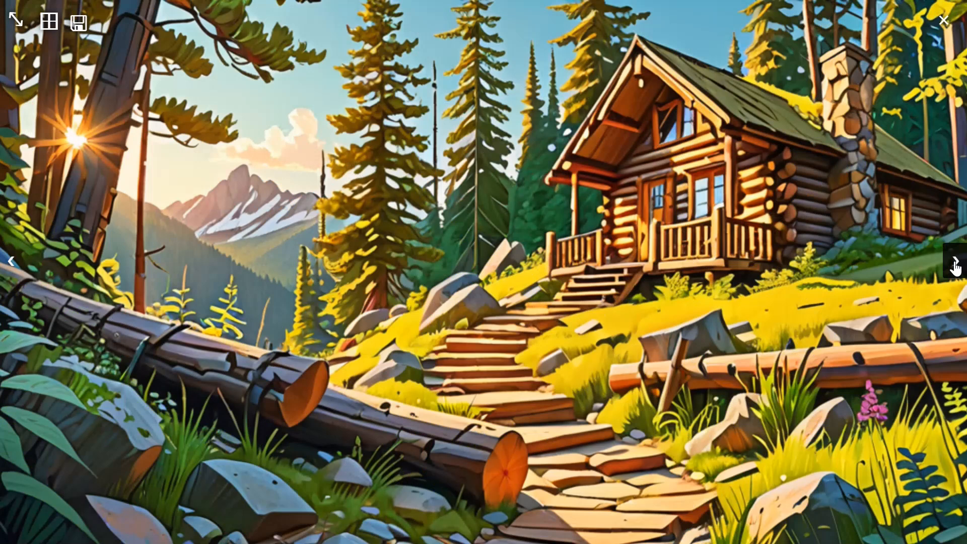
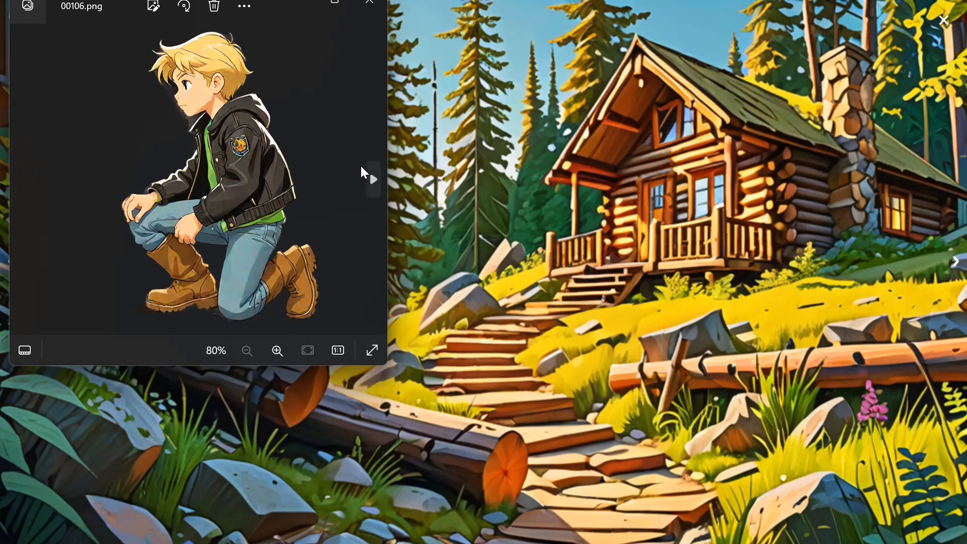
Browse the kneeling and jumping character images in the image viewer against the third cabin scene.
left_click(373, 179)
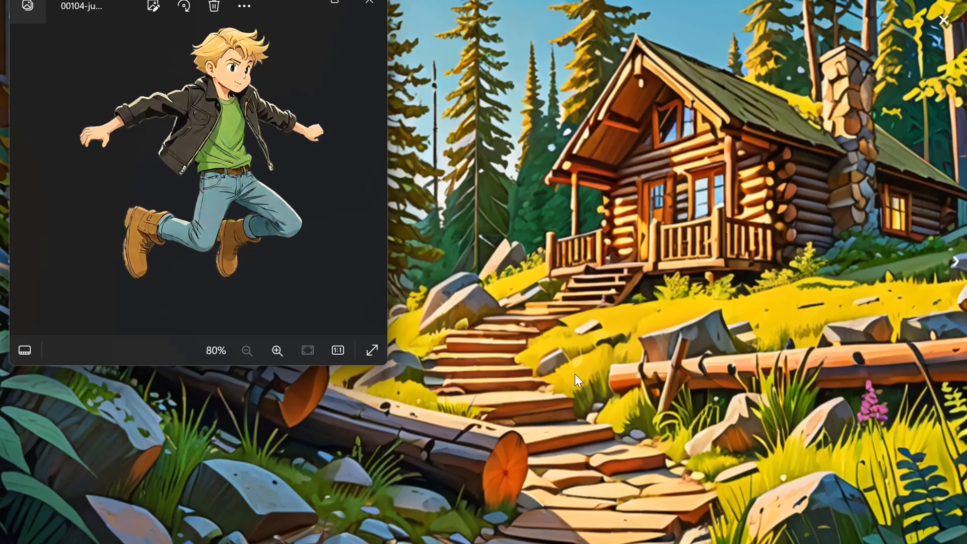
left_click(371, 191)
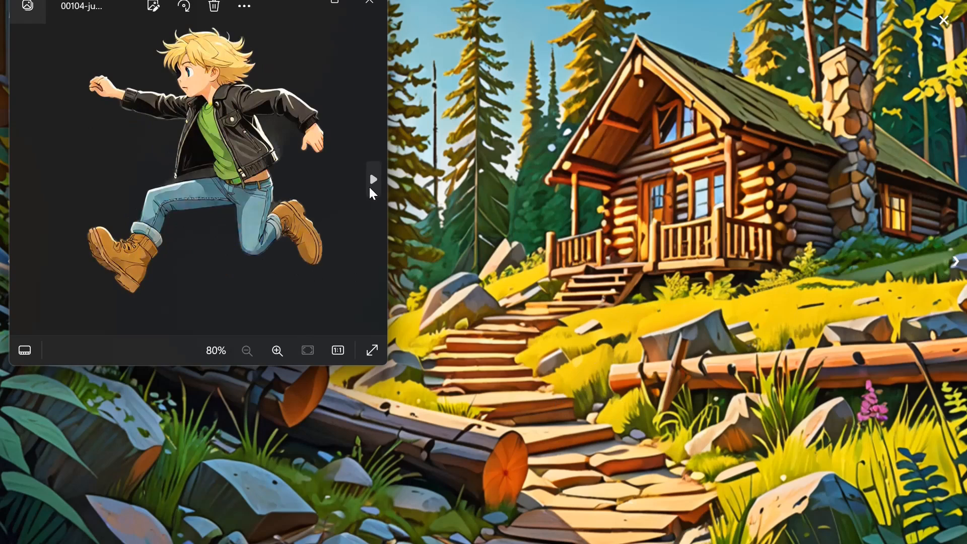
View the running character image beside the third cabin scene, and look at the fourth cabin scene at full size.
left_click(371, 190)
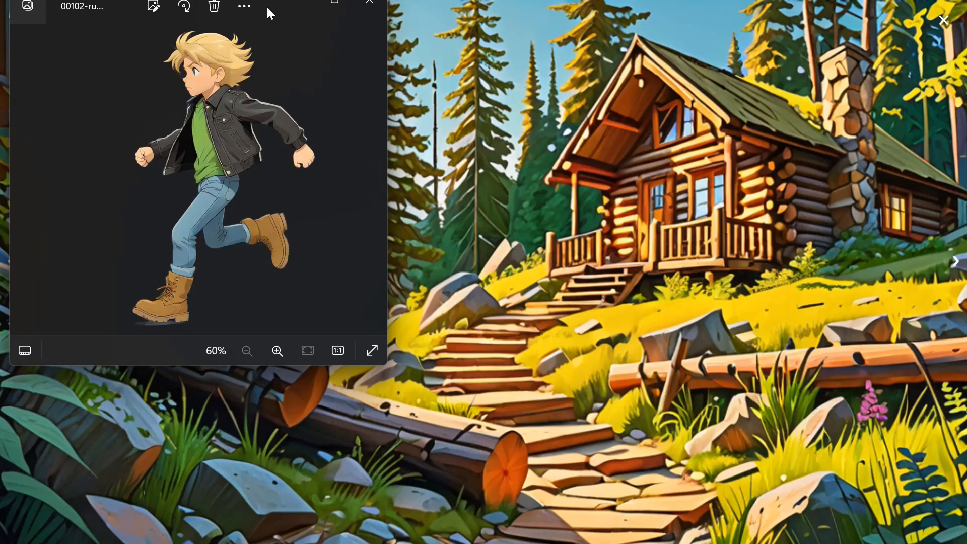
left_click(954, 265)
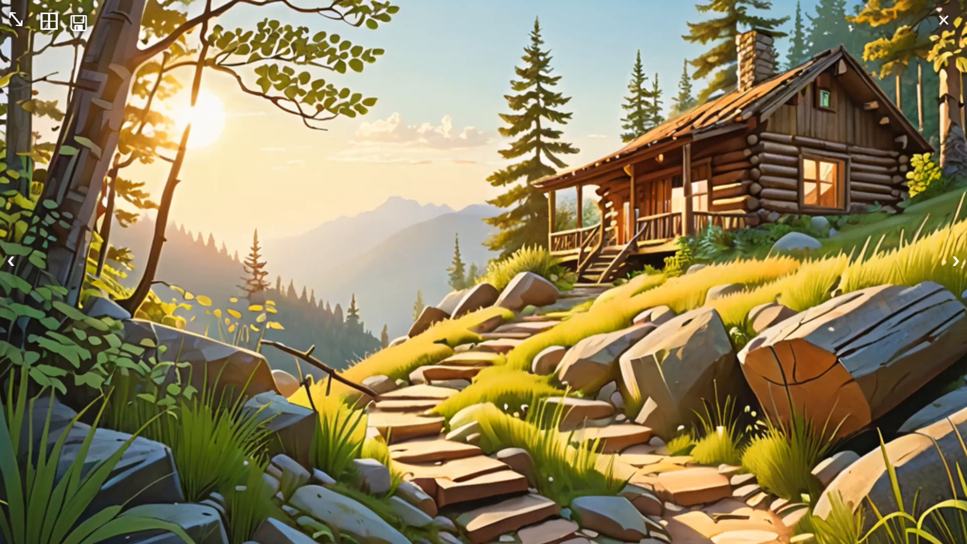
left_click(711, 231)
scroll(688, 385, "down", 3)
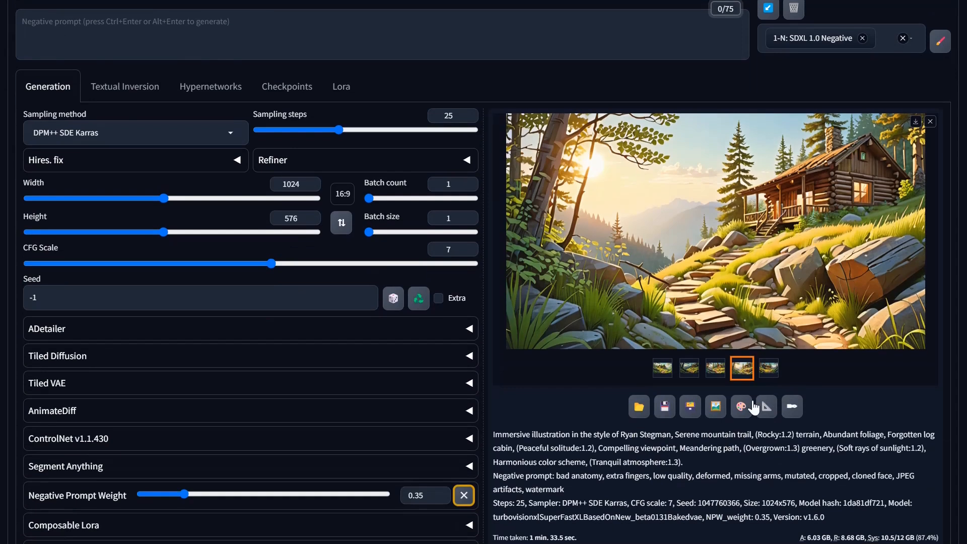
double_click(718, 503)
key("ctrl+c")
right_click(718, 503)
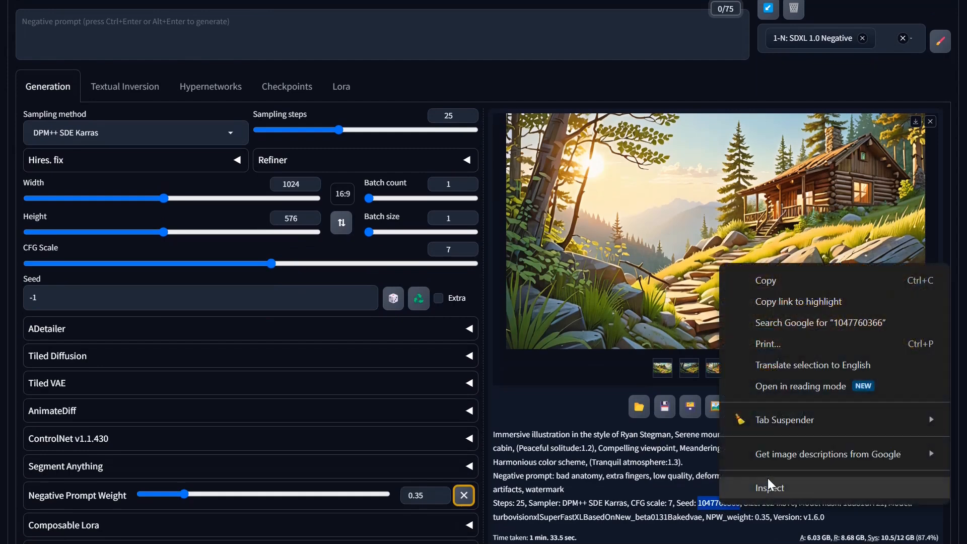
left_click(758, 283)
double_click(57, 298)
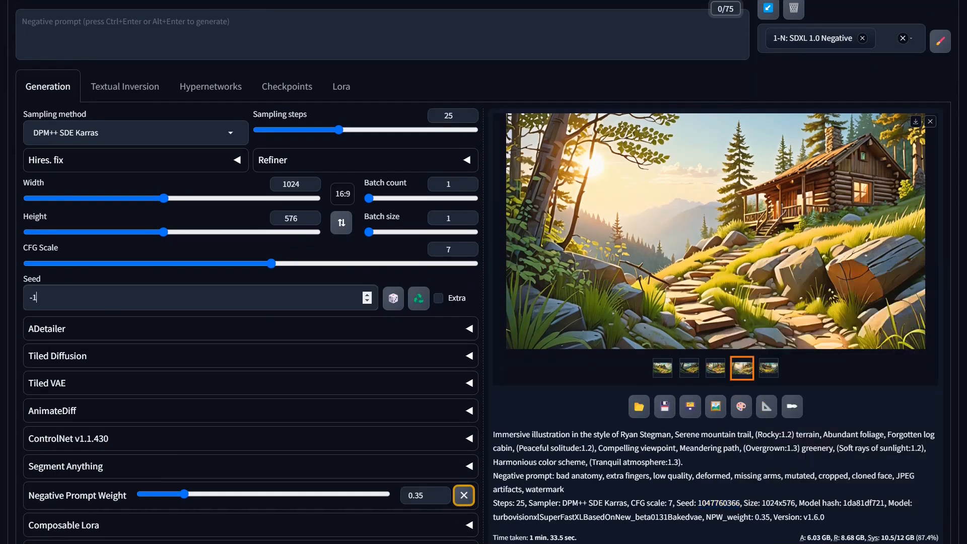
right_click(57, 298)
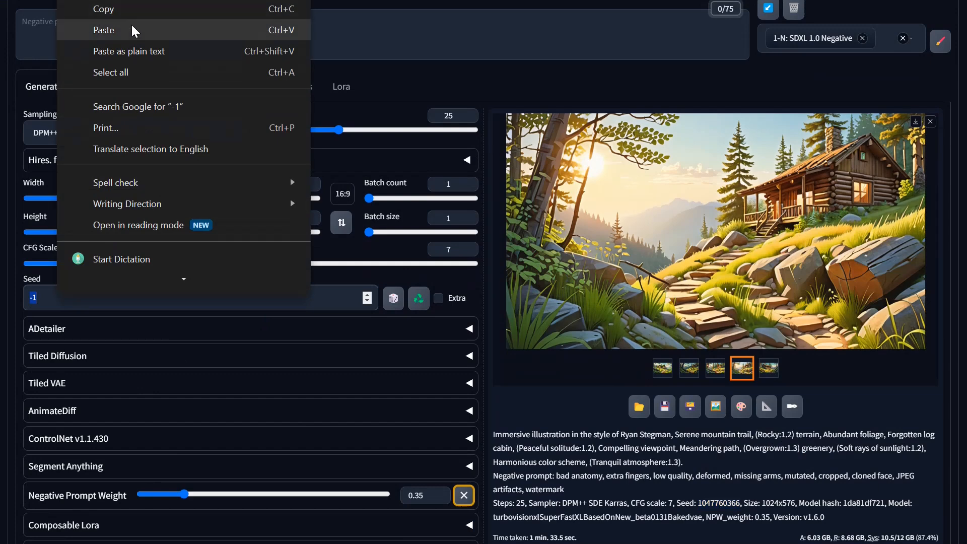
left_click(104, 33)
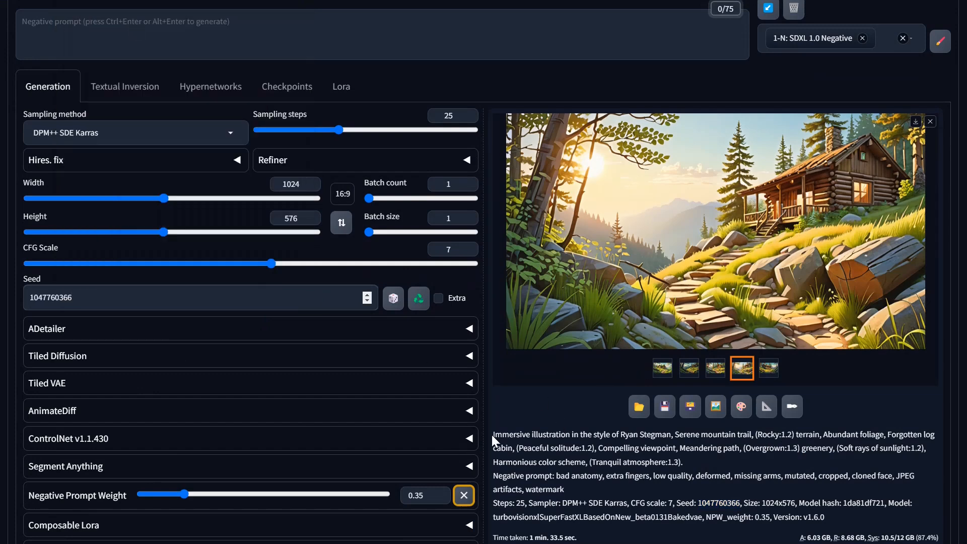
left_click_drag(493, 436, 710, 458)
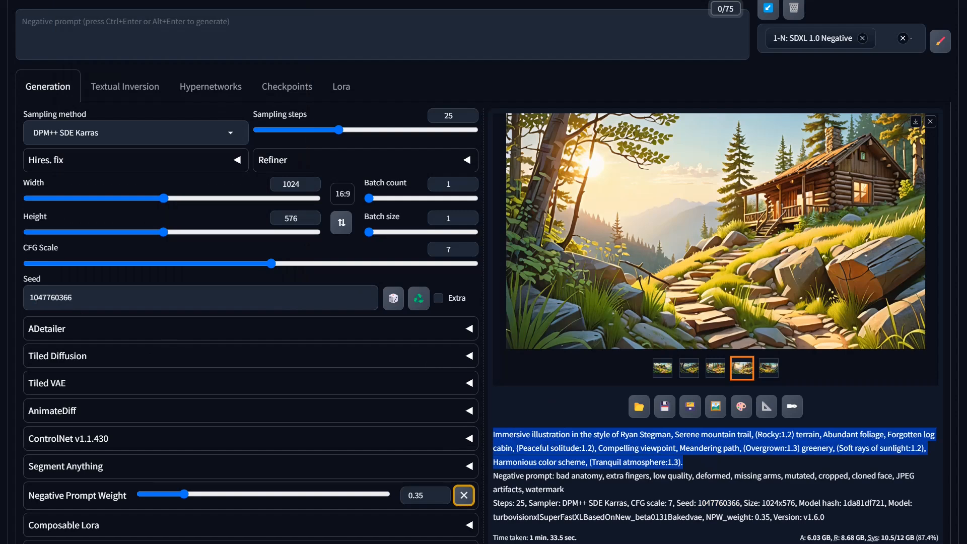
scroll(201, 298, "up", 3)
left_click(143, 120)
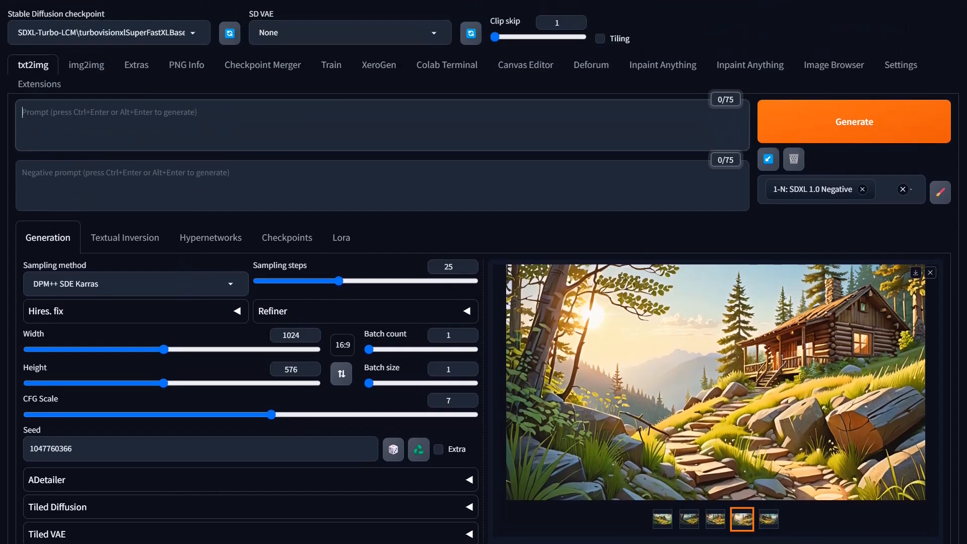
key("ctrl+v")
key("ctrl+a")
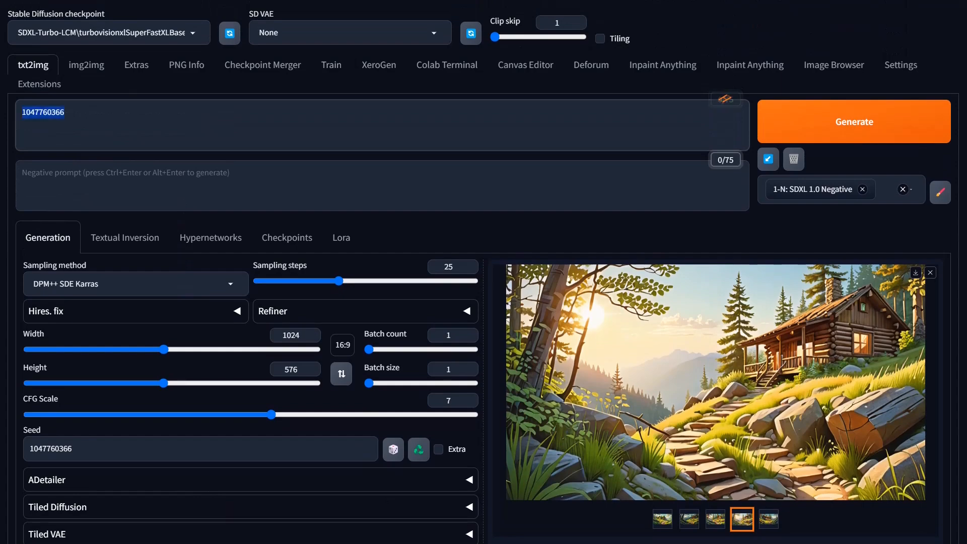
key("BackSpace")
Copy the fourth image's full positive prompt, "Immersive illustration..." through "(Tranquil atmosphere:1.3).", from its generation info into the main prompt.
scroll(589, 412, "down", 2)
scroll(589, 413, "down", 1)
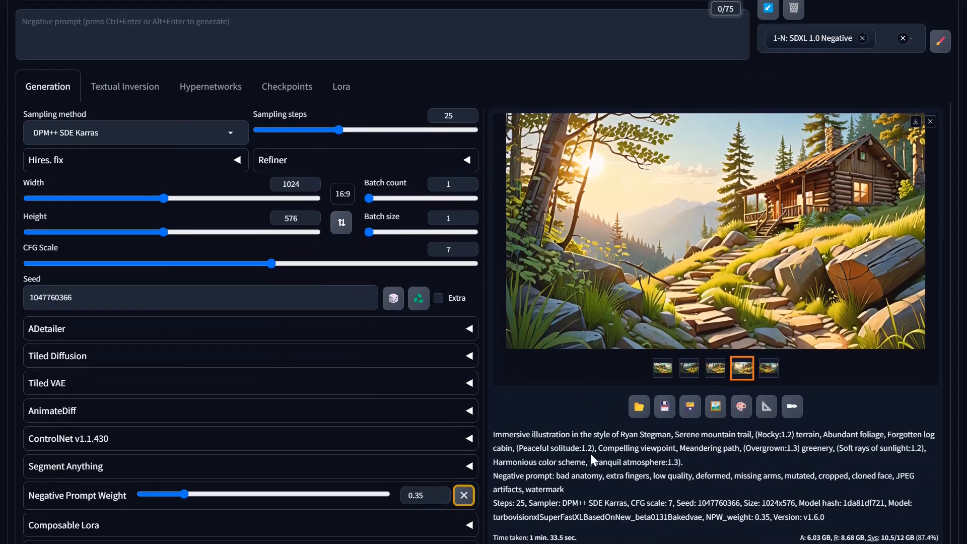
left_click_drag(695, 462, 489, 432)
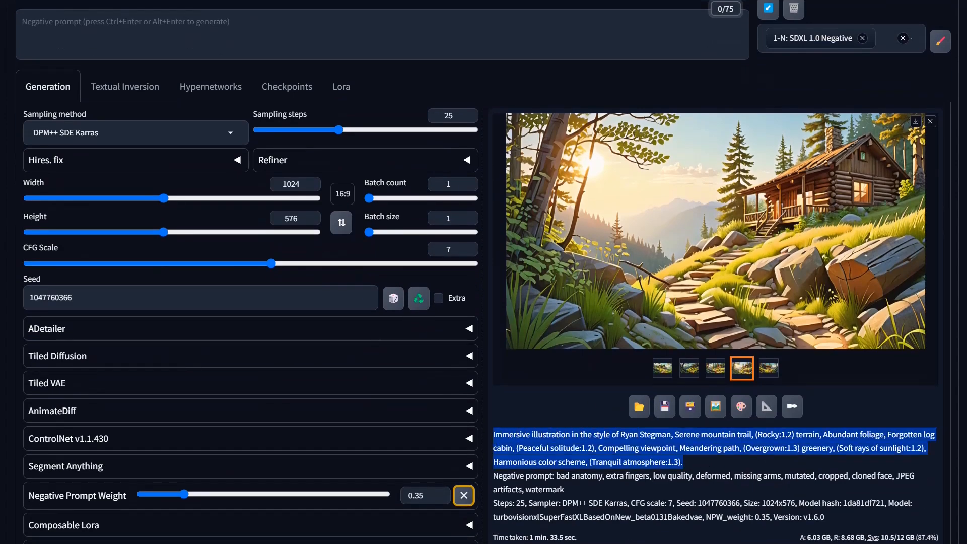
left_click_drag(699, 462, 491, 434)
right_click(527, 450)
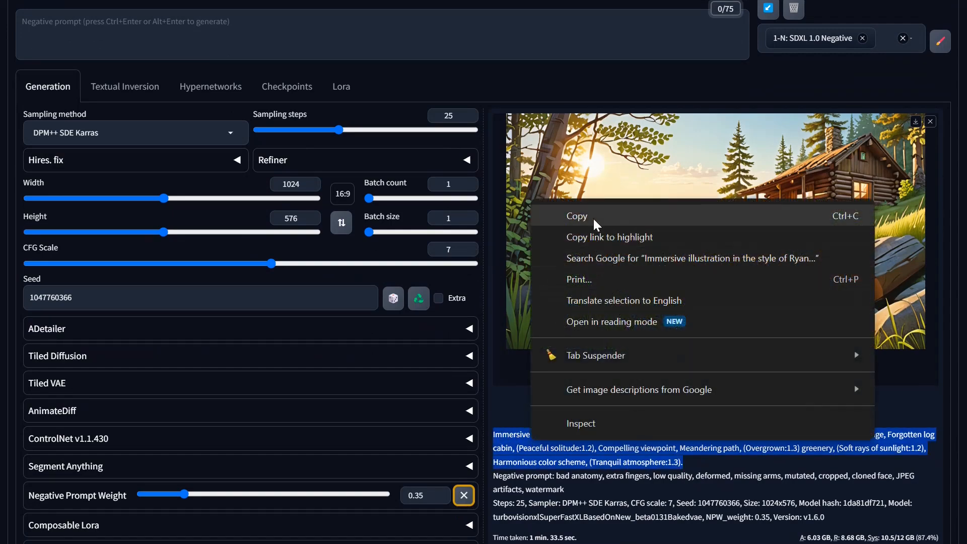
left_click(593, 216)
left_click(191, 39)
scroll(167, 46, "up", 3)
left_click(107, 132)
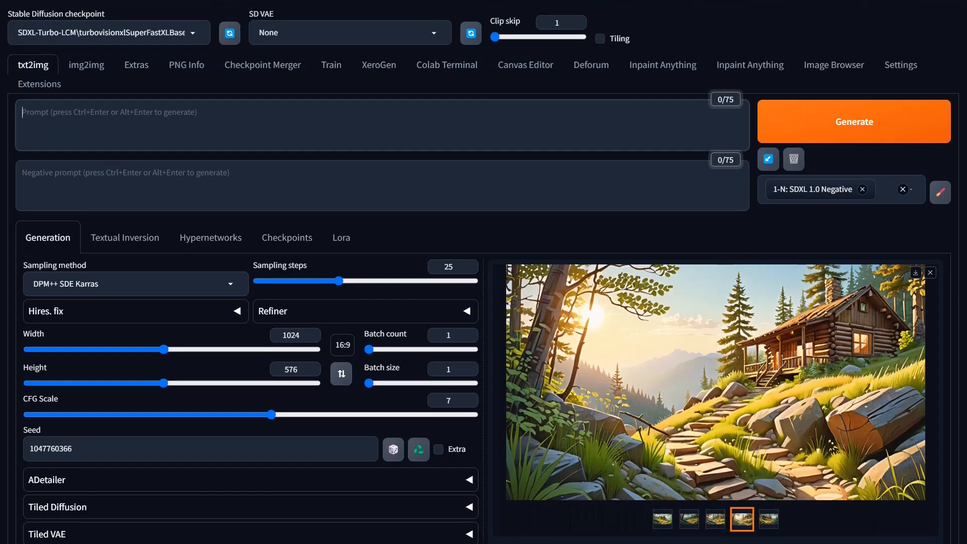
key("ctrl+v")
Set the generation script to None instead of running prompts from the textbox.
scroll(423, 418, "down", 6)
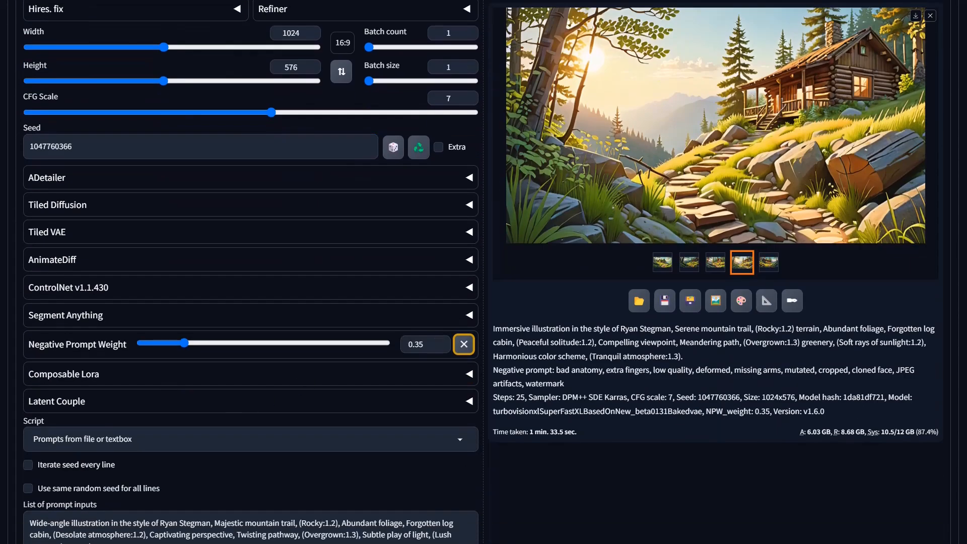
left_click(72, 434)
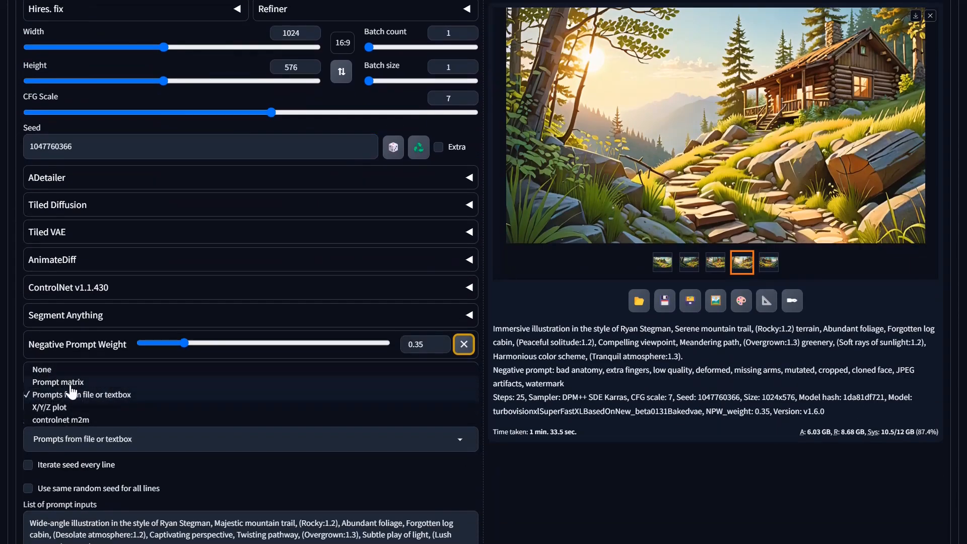
left_click(59, 372)
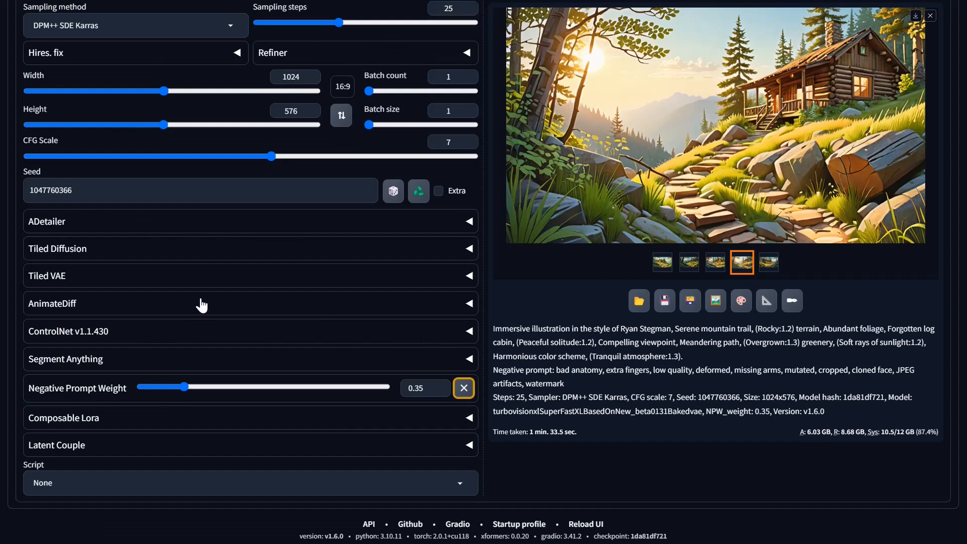
Enable Hires. fix for the cabin image and set its denoising strength to 0.5.
scroll(73, 135, "up", 2)
left_click(73, 131)
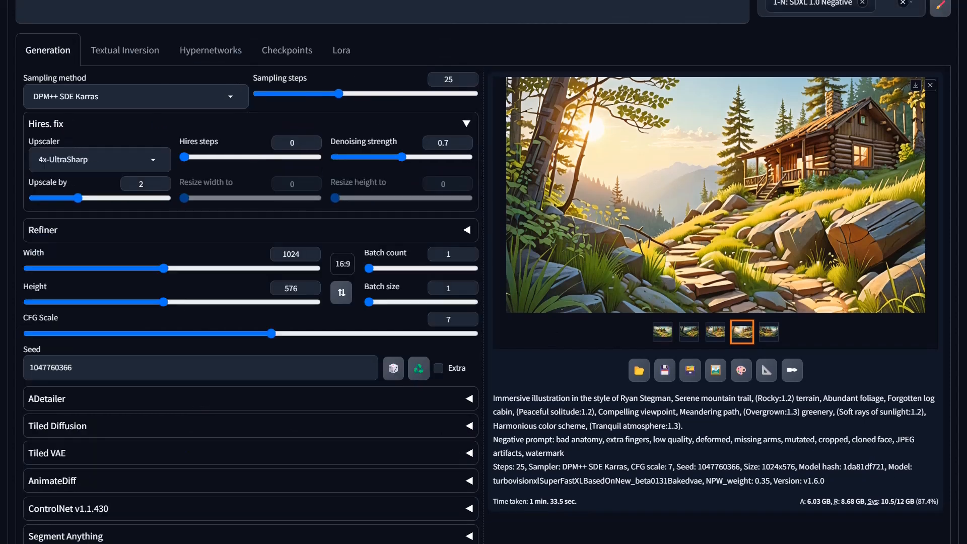
left_click(401, 156)
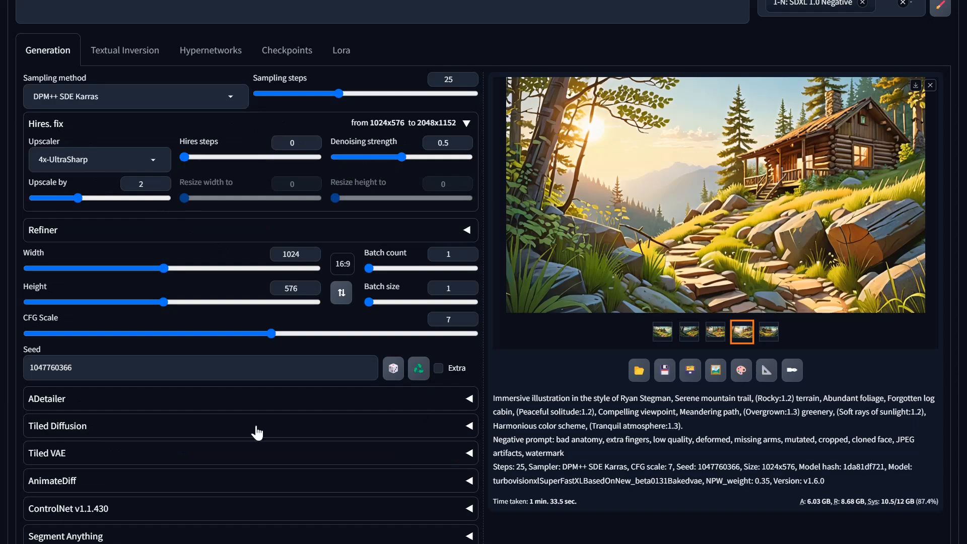
Generate the upscaled version of the log cabin image and view it at full size.
scroll(866, 292, "up", 4)
left_click(881, 126)
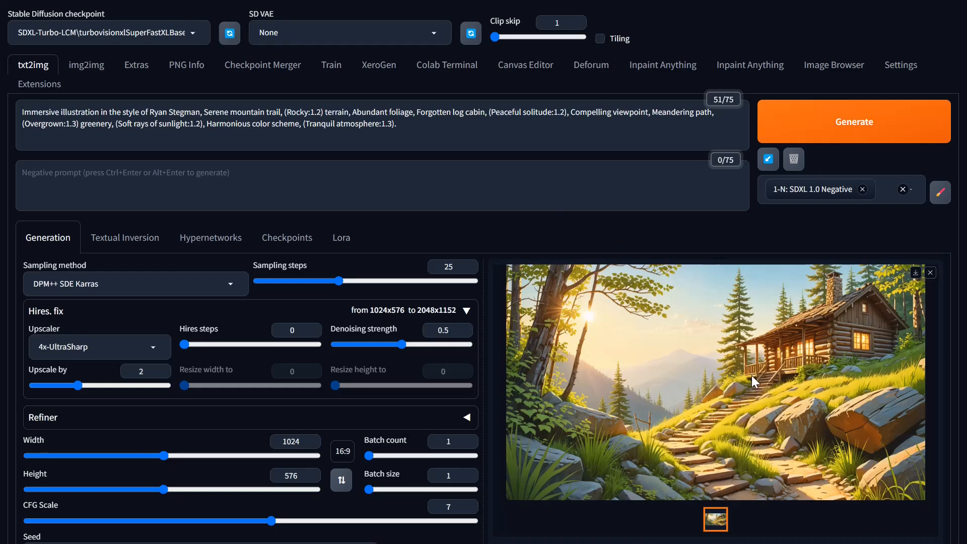
left_click(751, 376)
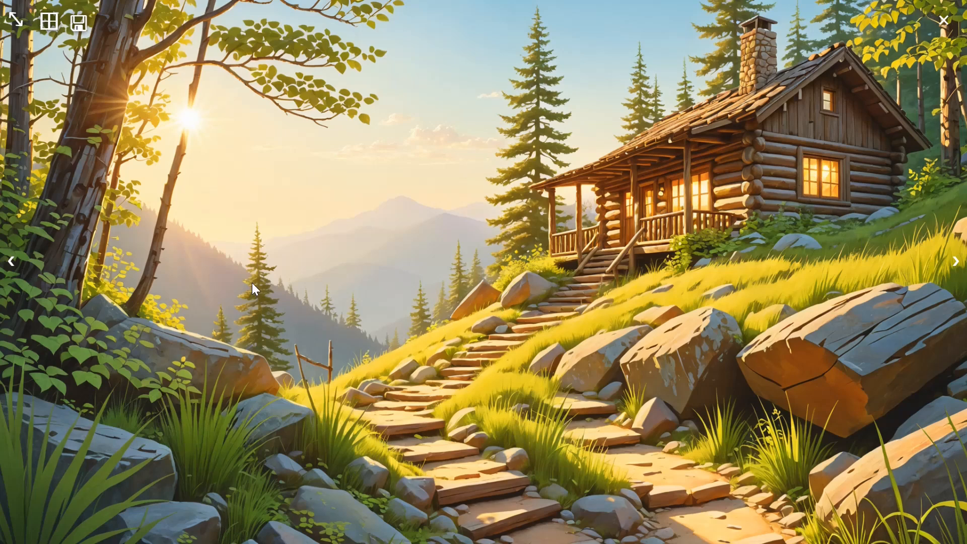
left_click(437, 302)
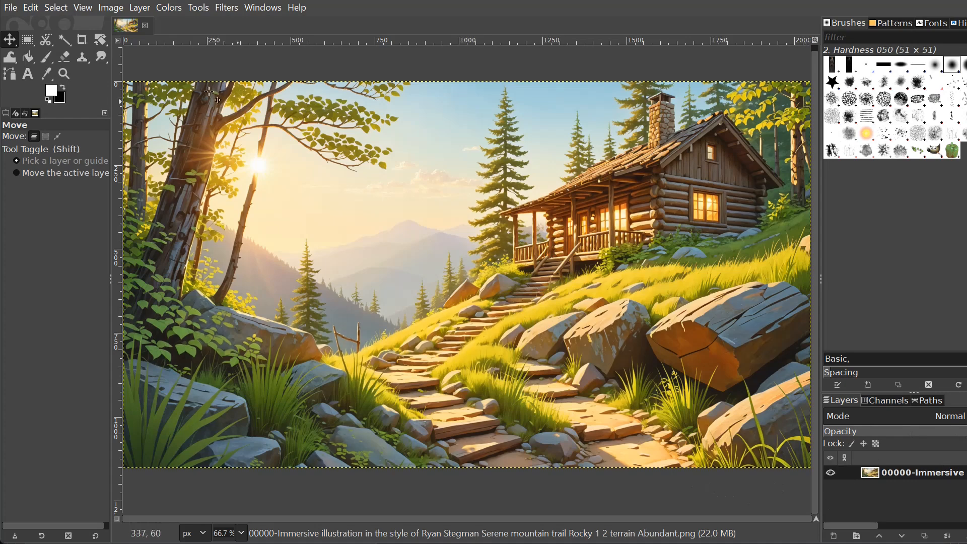
left_click(139, 7)
left_click(145, 26)
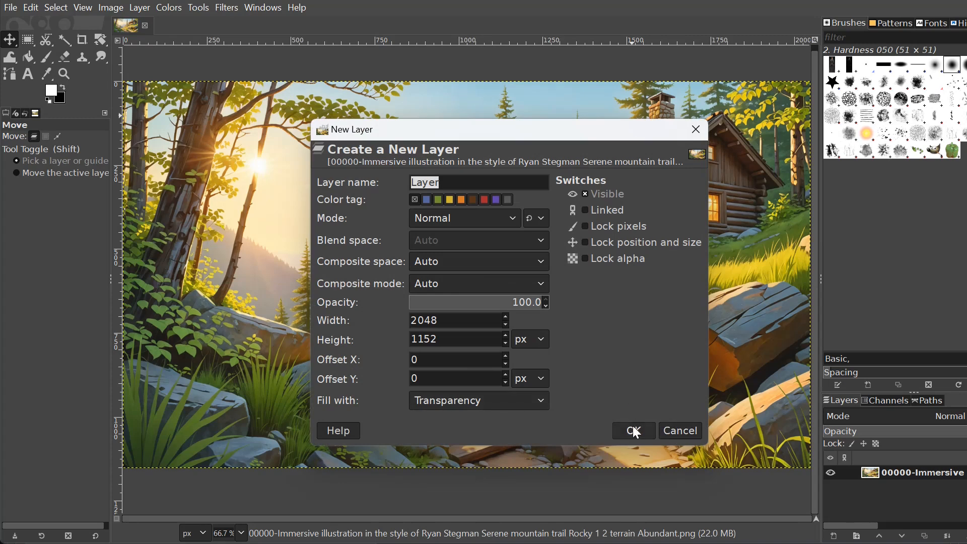
left_click(675, 432)
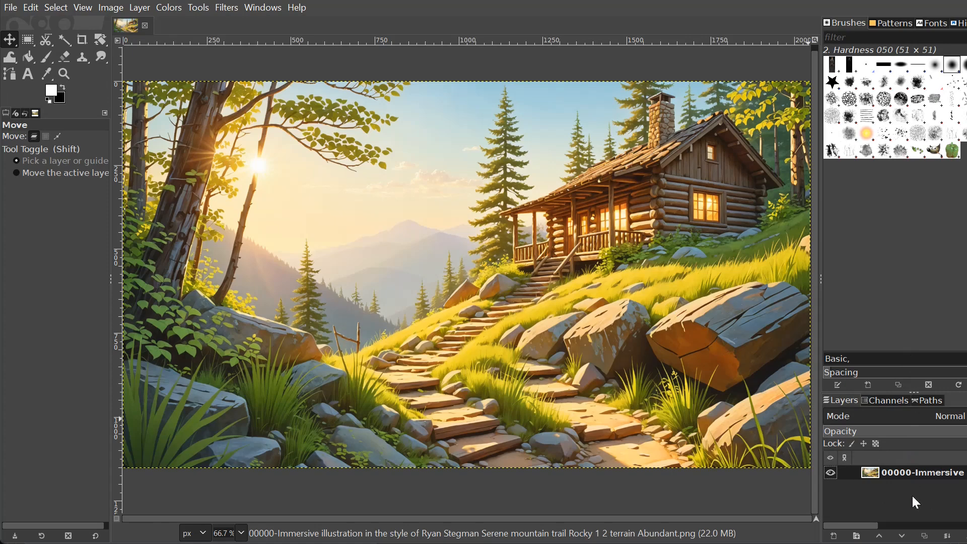
right_click(876, 490)
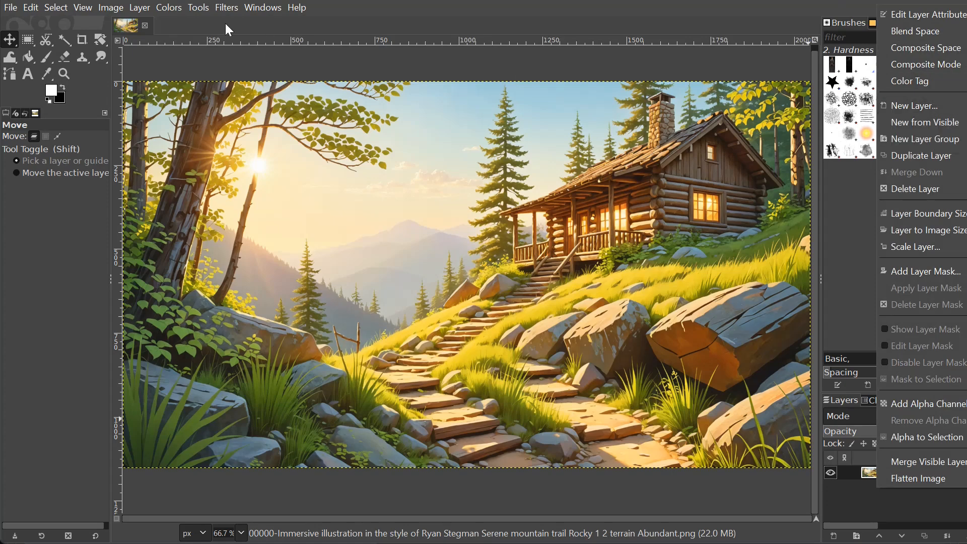
left_click(134, 7)
Add a new 2048 by 1152 px layer filled with transparency above the cabin background.
left_click(137, 8)
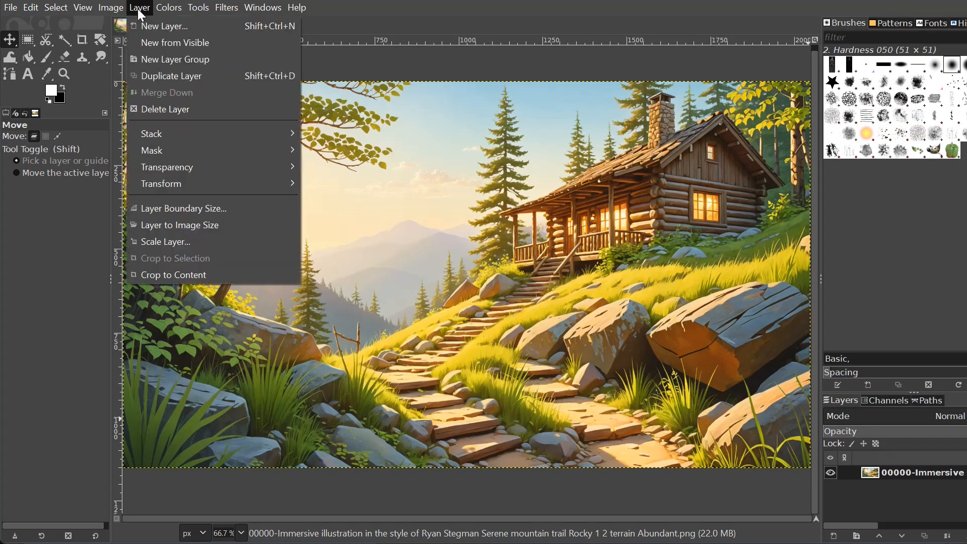
left_click(157, 26)
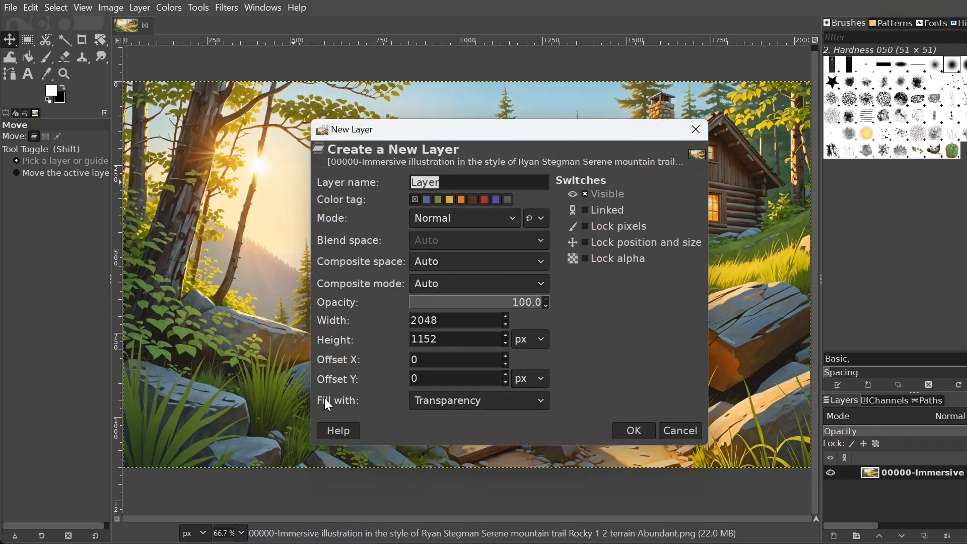
left_click(639, 430)
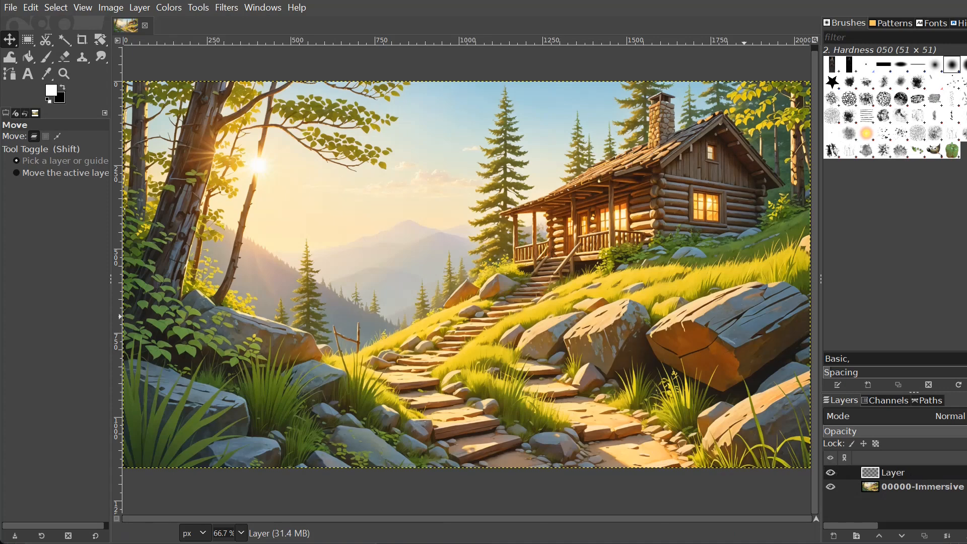
Bring the kneeling character image 00106.png into the scene as its own layer, and select the empty layer beneath it.
left_click_drag(469, 201, 470, 202)
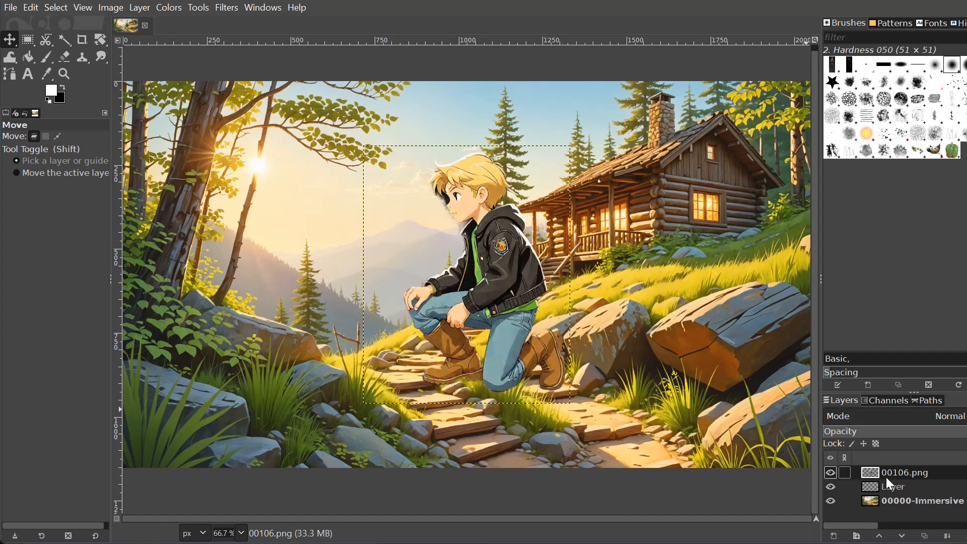
left_click(896, 488)
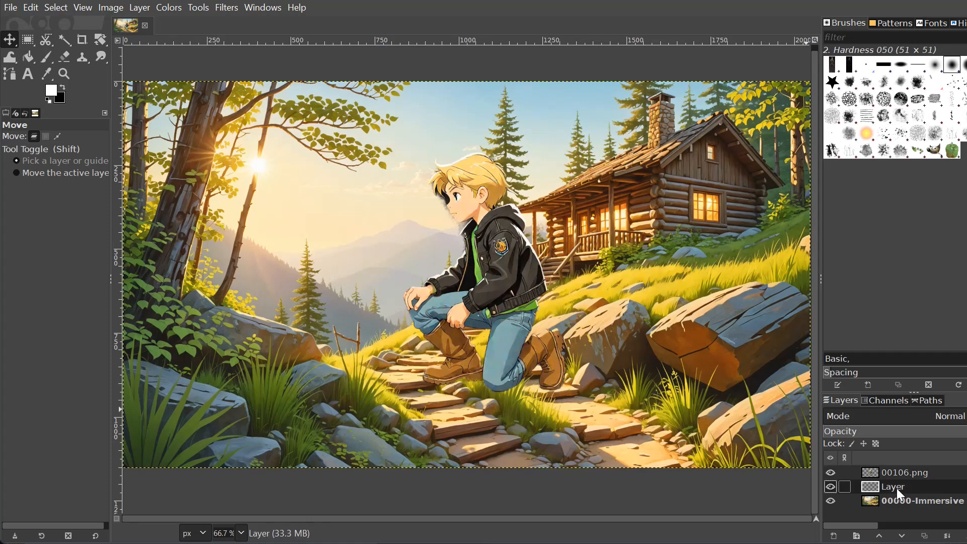
left_click(899, 472)
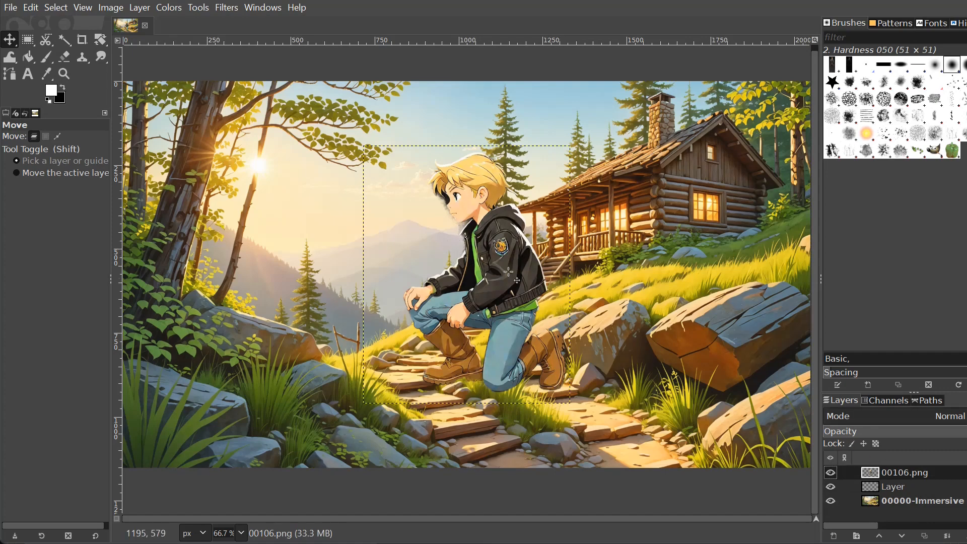
left_click_drag(459, 245, 482, 255)
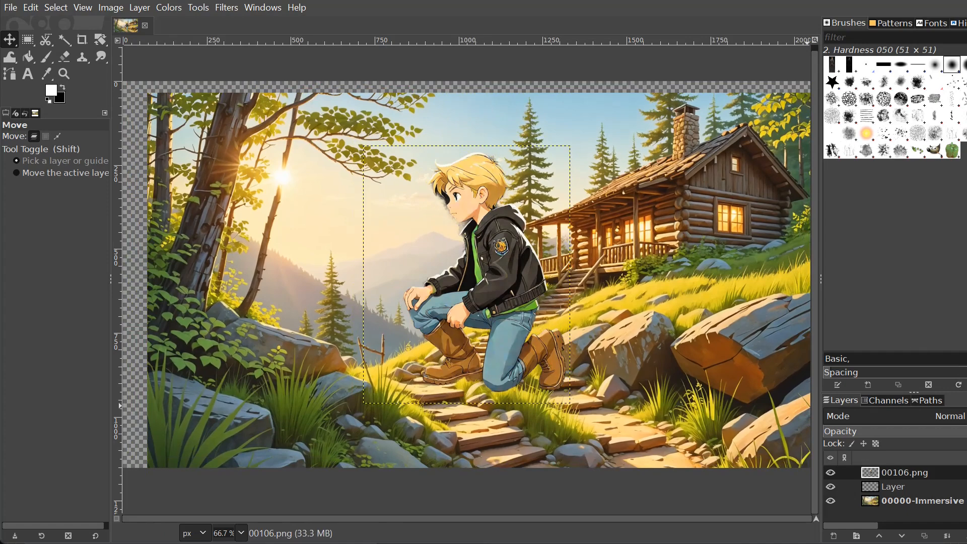
key("ctrl+z")
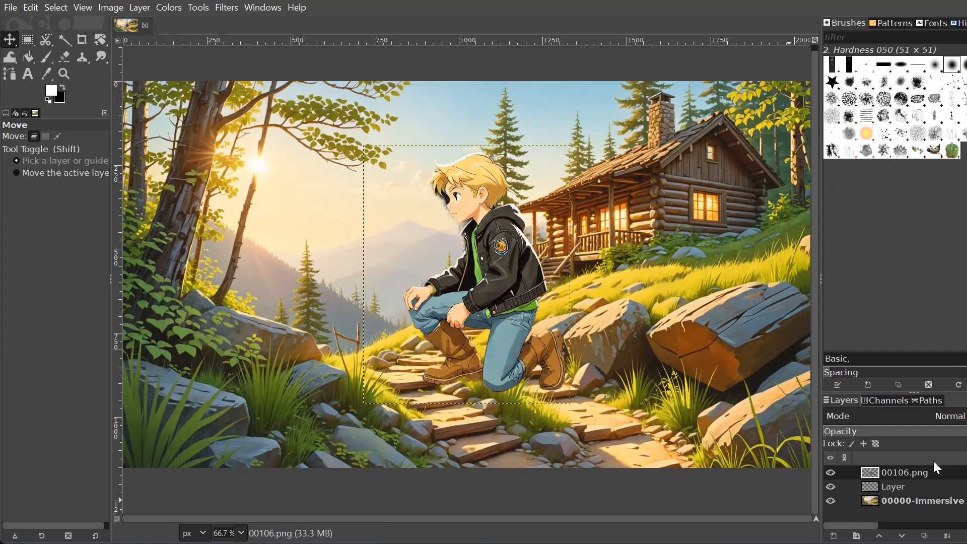
Move the kneeling character slightly right and upward along the stone path toward the cabin.
left_click(892, 487)
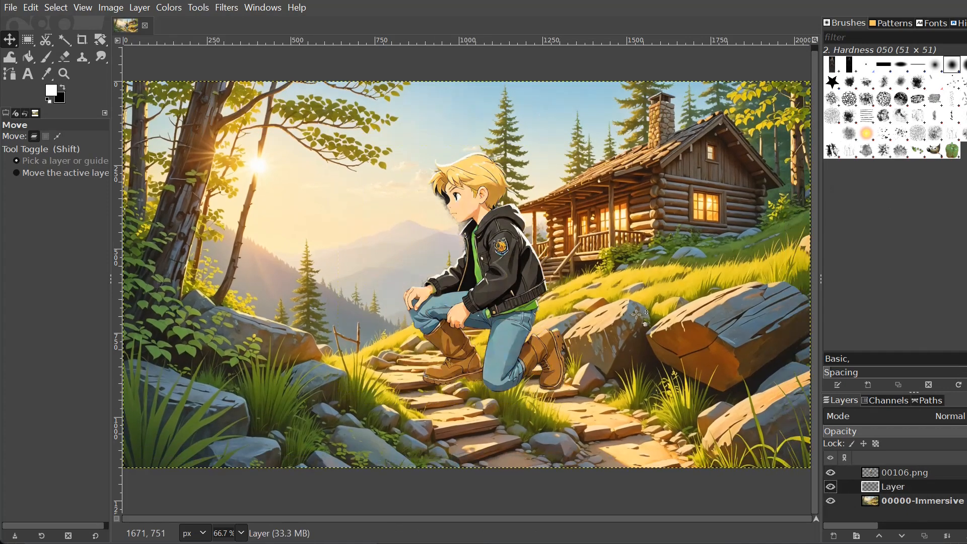
left_click_drag(492, 274, 515, 255)
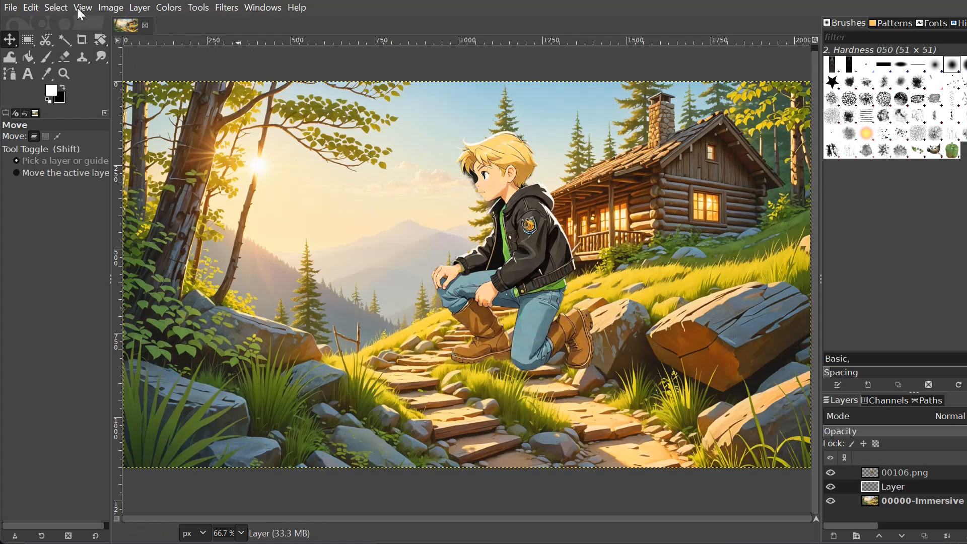
Flip the empty transparent layer horizontally.
left_click(140, 8)
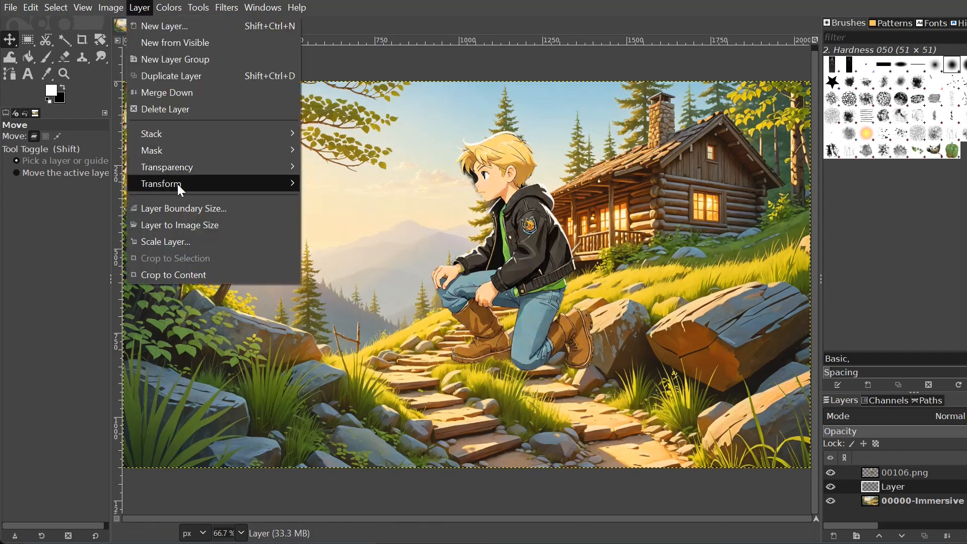
mouse_move(177, 183)
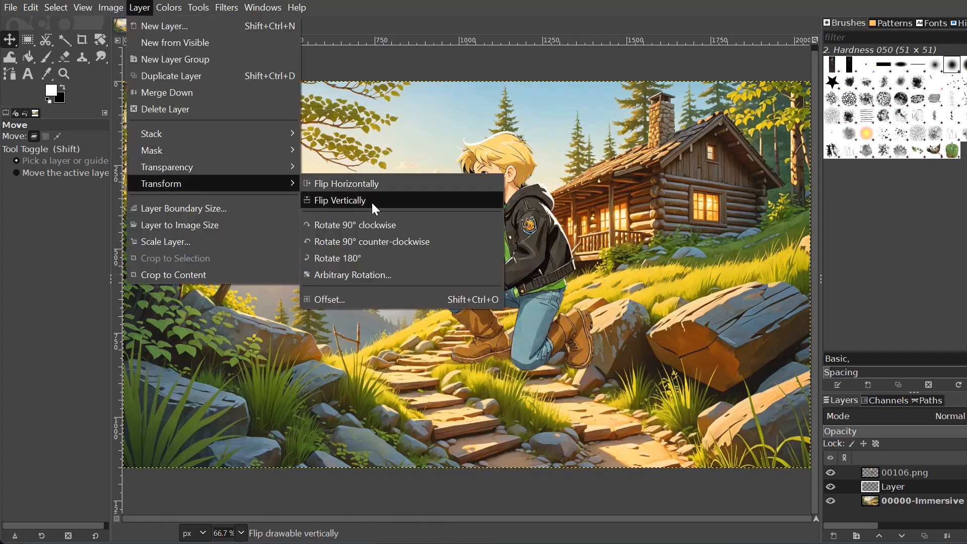
left_click(366, 186)
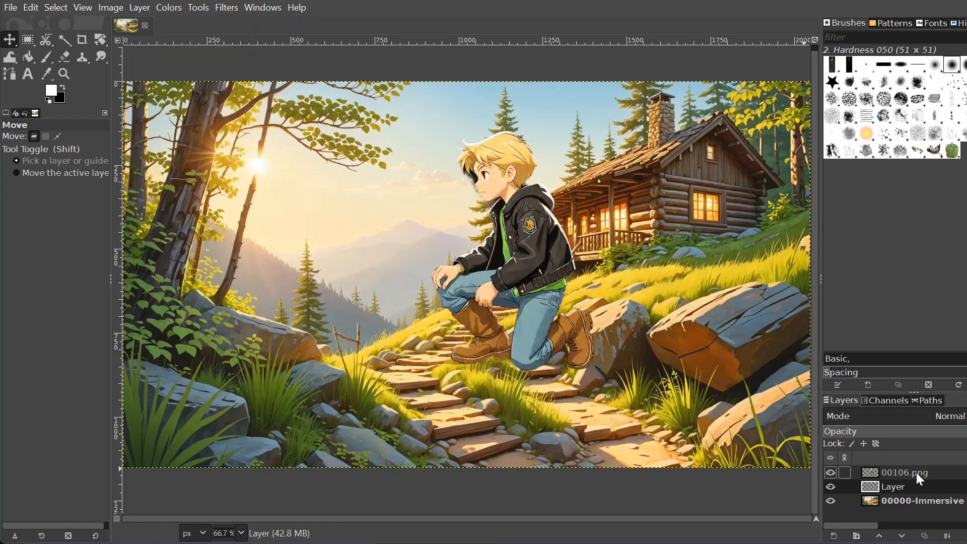
Flip the cabin background layer horizontally.
left_click(899, 473)
left_click_drag(469, 249, 485, 273)
left_click(901, 502)
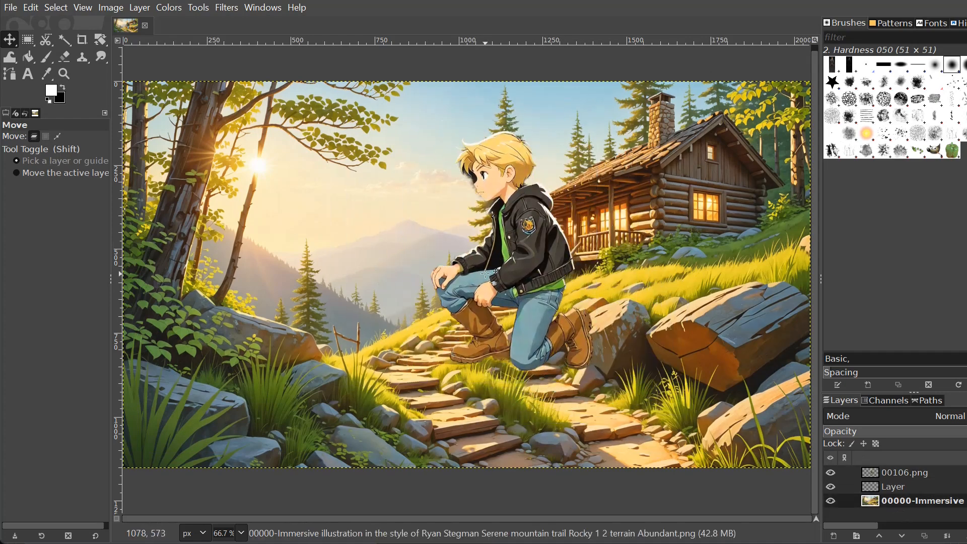
left_click(131, 12)
mouse_move(238, 189)
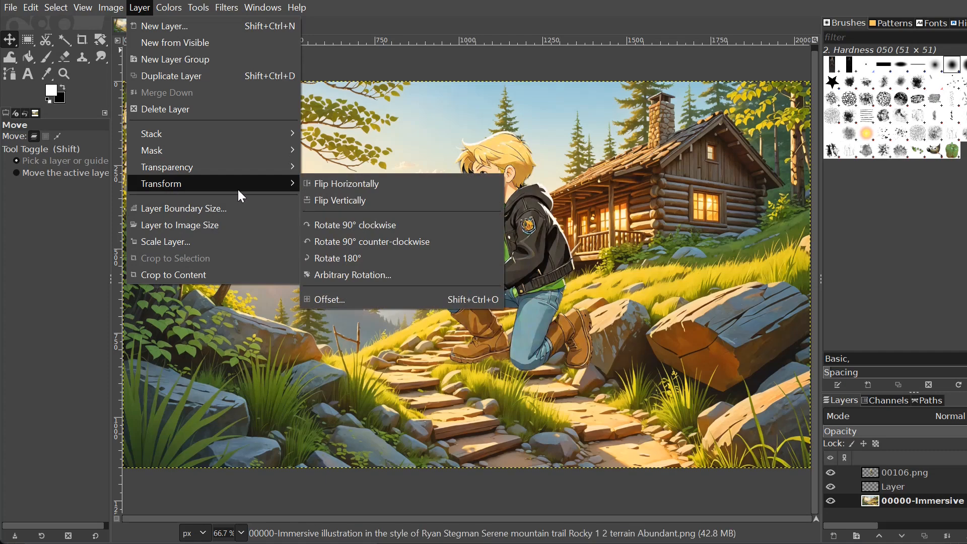
left_click(358, 186)
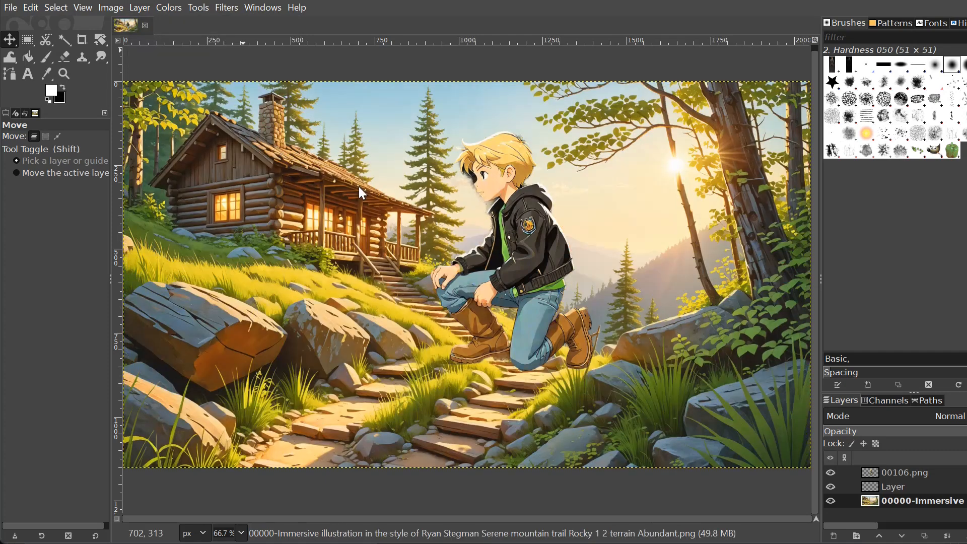
Move the kneeling character left and down onto the stone path of the mirrored background.
left_click(907, 474)
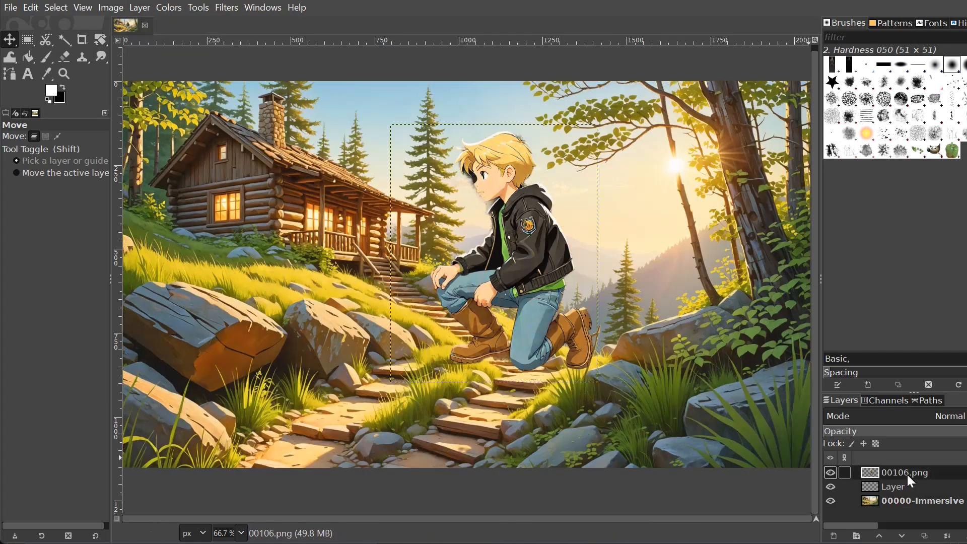
left_click_drag(474, 260, 434, 299)
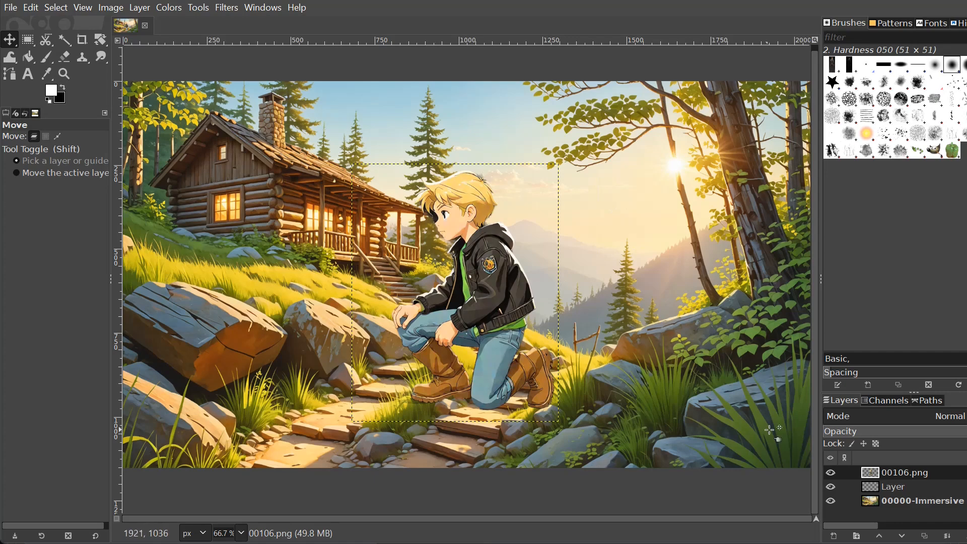
left_click_drag(473, 278, 472, 256)
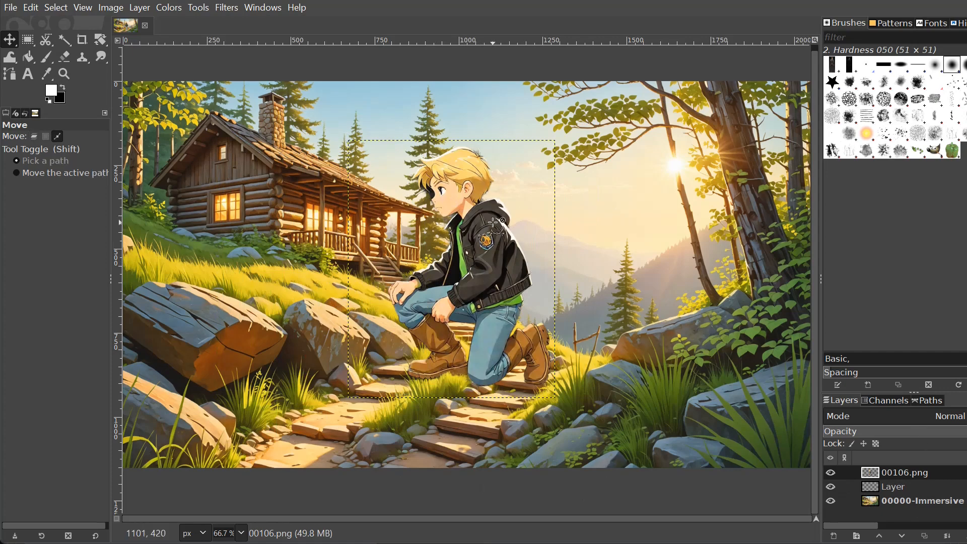
Undo the character moves and the horizontal flip of the background.
key("ctrl+z")
key("ctrl+z")
key("ctrl+z")
key("ctrl+z")
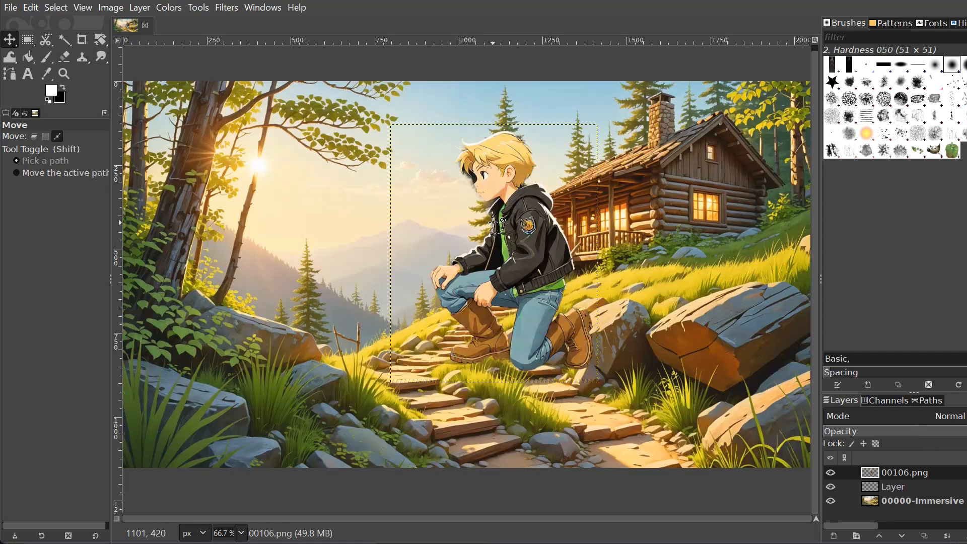
Shift the kneeling character left and slightly down on the path, and try flipping it horizontally to face the cabin.
left_click_drag(569, 252, 526, 266)
left_click(145, 9)
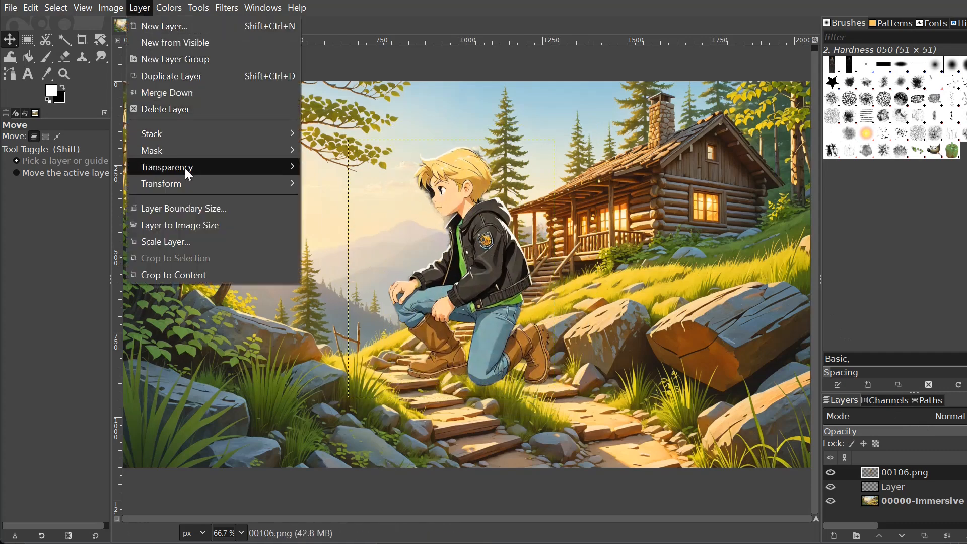
mouse_move(201, 184)
left_click(374, 184)
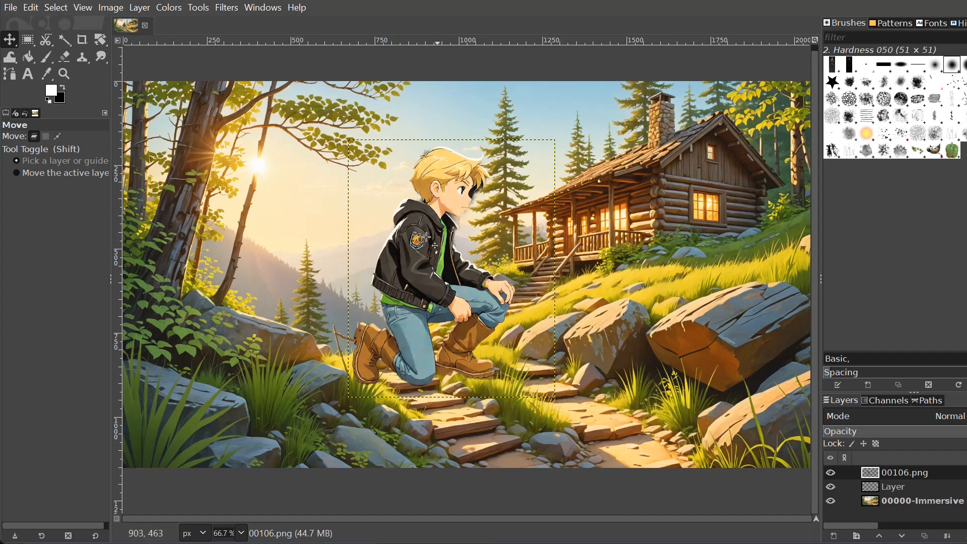
key("ctrl+z")
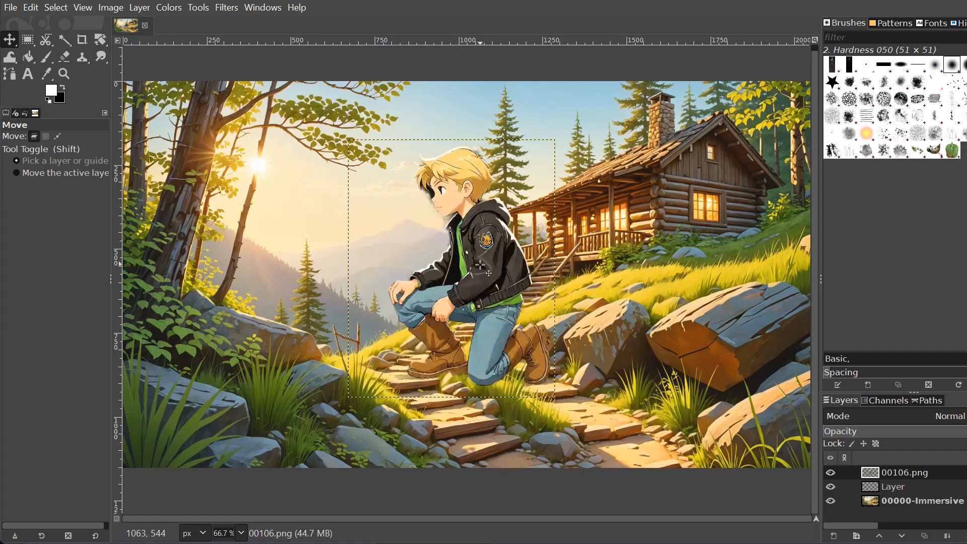
Move the kneeling character onto the large boulder in front of the cabin.
left_click_drag(480, 265, 716, 207)
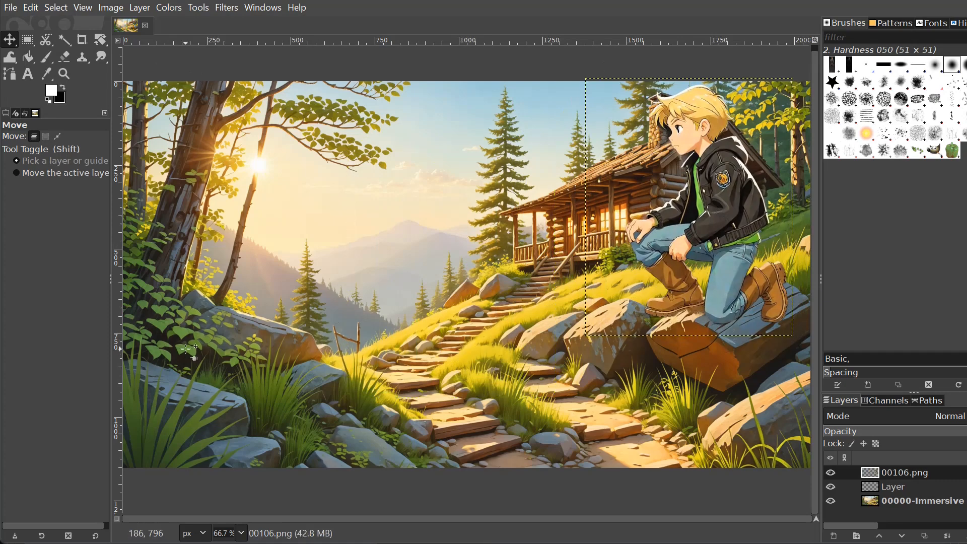
left_click(140, 8)
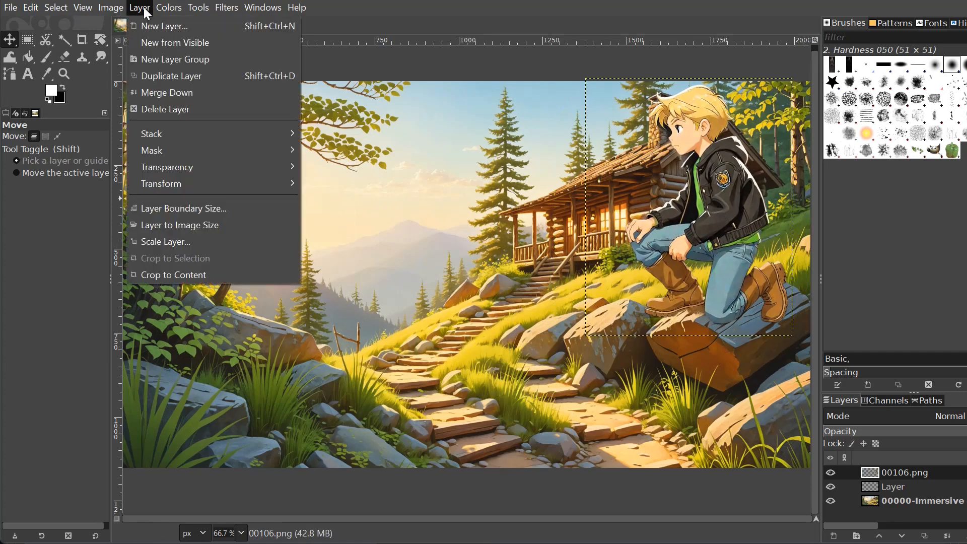
left_click(166, 242)
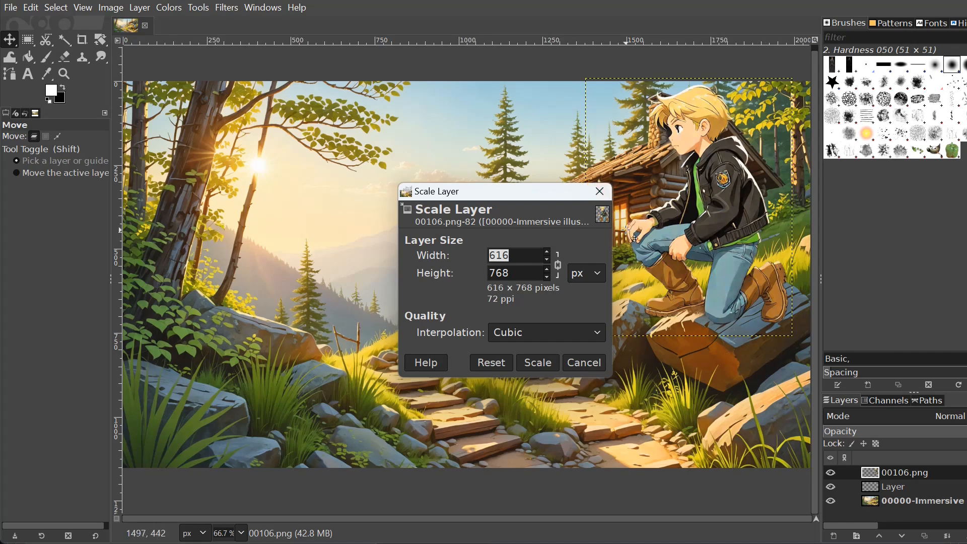
left_click(599, 191)
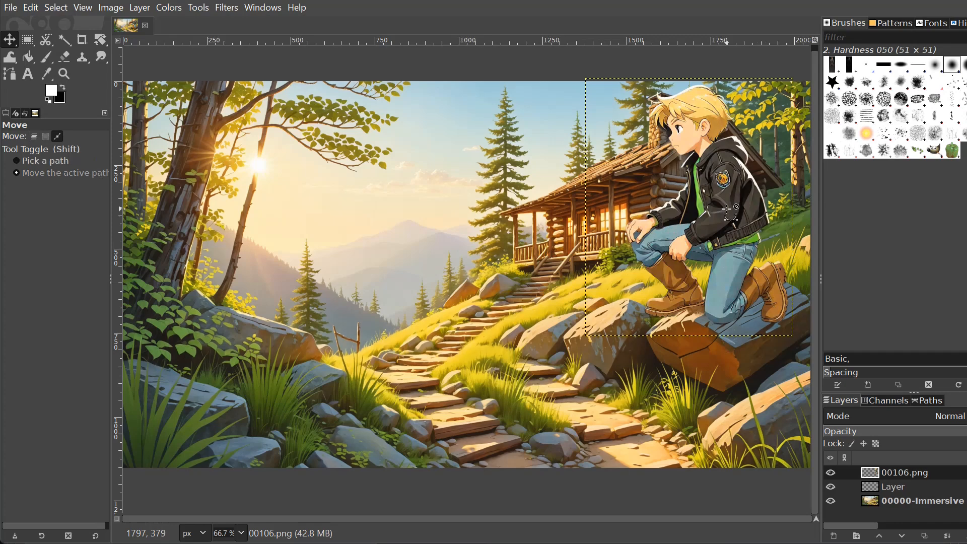
key("alt")
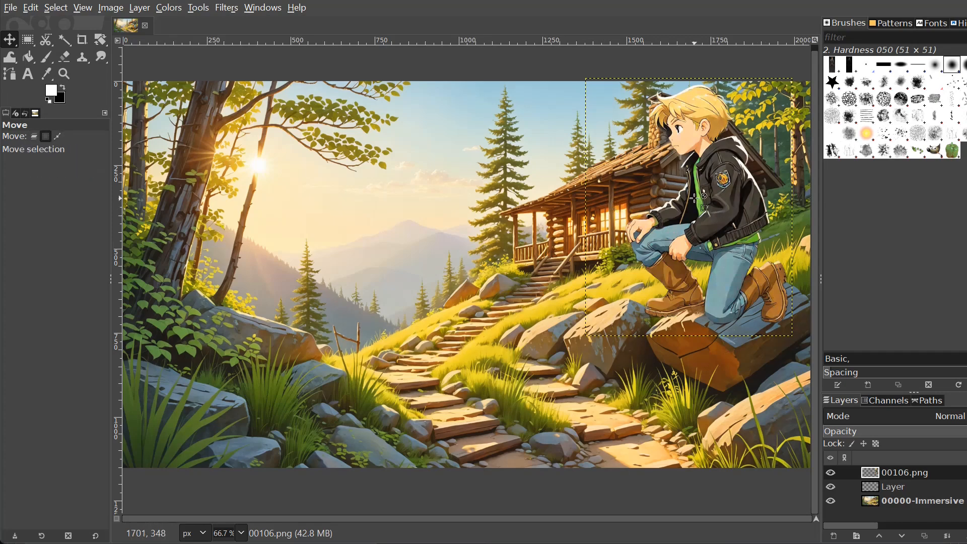
scroll(708, 201, "down", 1)
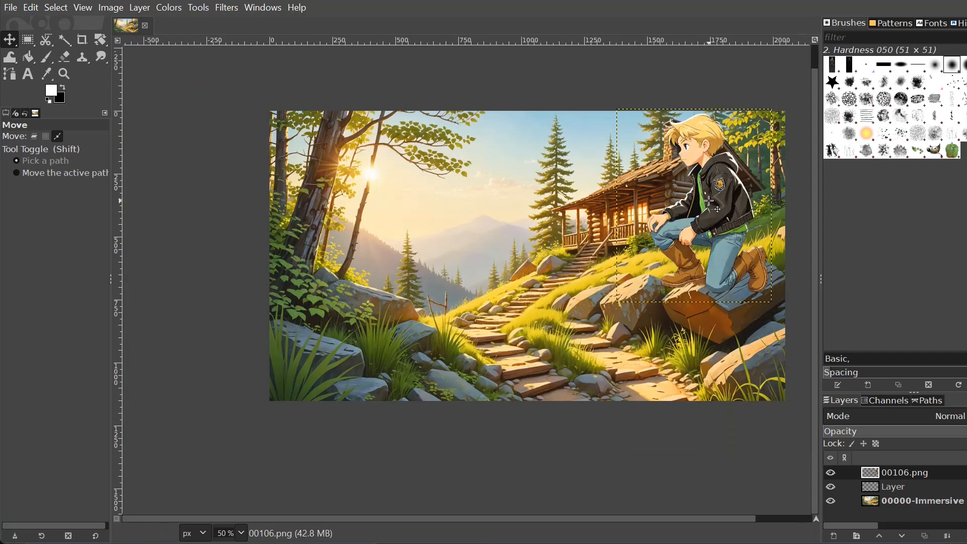
scroll(708, 201, "up", 2)
scroll(708, 204, "down", 2)
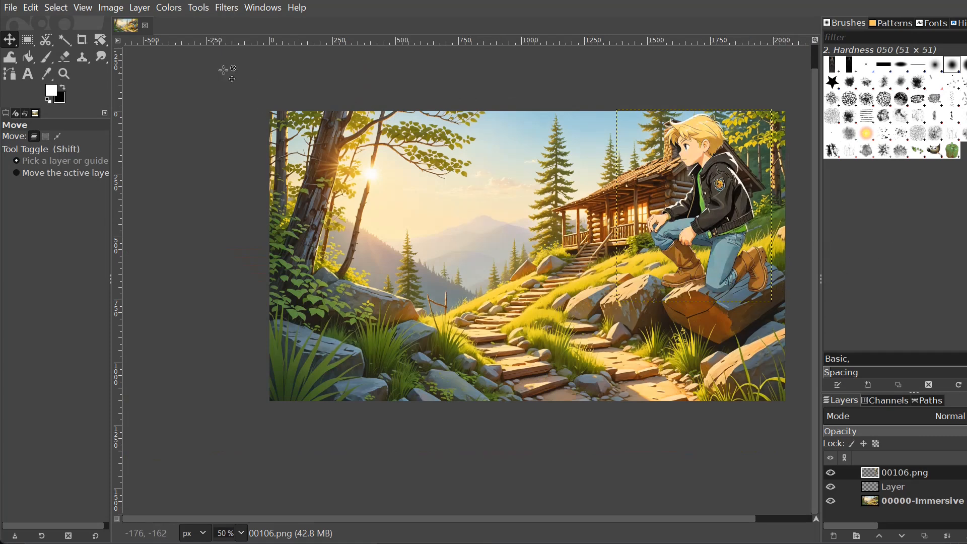
Scale the kneeling character layer 00106.png proportionally to a width of 300 px.
left_click(154, 8)
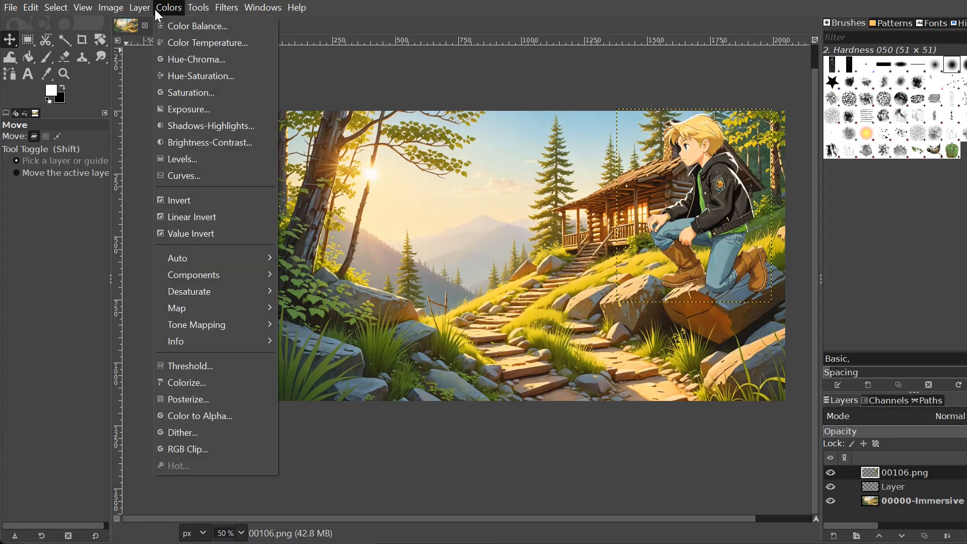
left_click(175, 239)
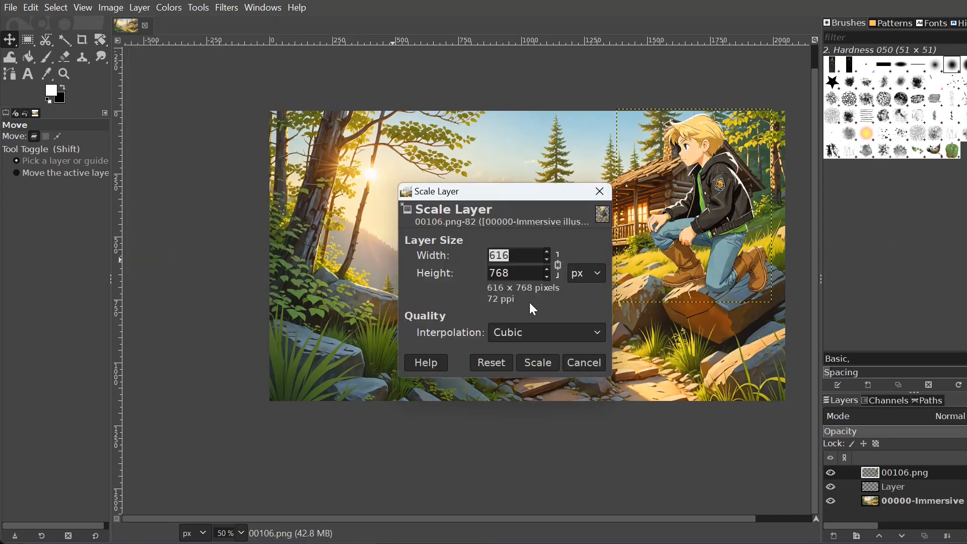
left_click(546, 259)
type("300")
left_click(537, 362)
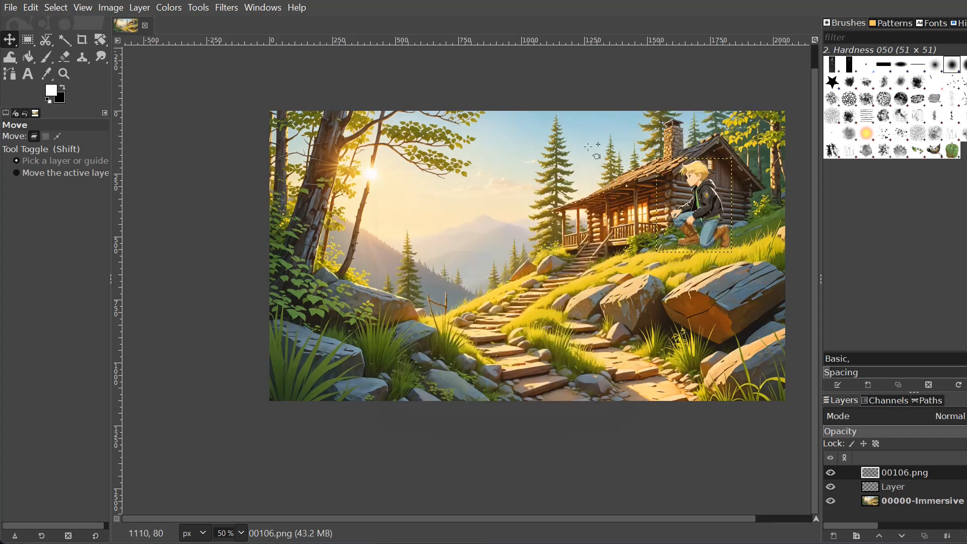
Place the reduced kneeling character on top of the large boulder and fine-tune its position.
left_click_drag(707, 196, 713, 234)
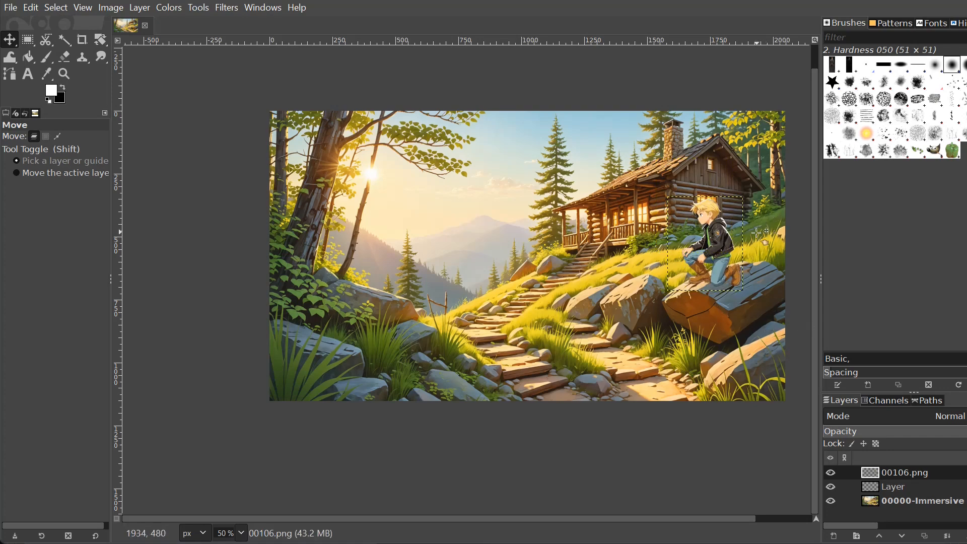
scroll(756, 232, "up", 4, "ctrl")
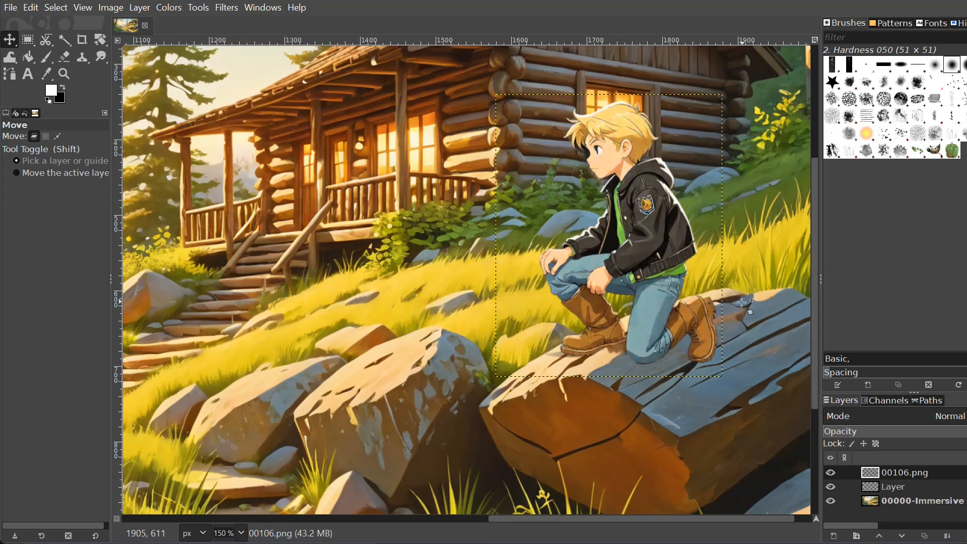
left_click_drag(632, 250, 654, 250)
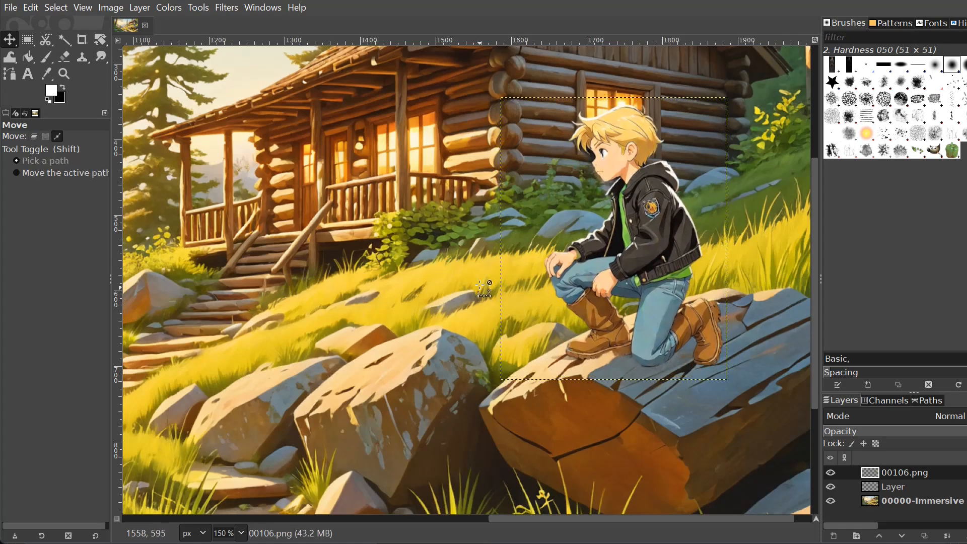
Scale the full-size kneeling character layer to 400 by 499 px with cubic interpolation, and move it down onto the large boulder.
scroll(481, 285, "down", 3)
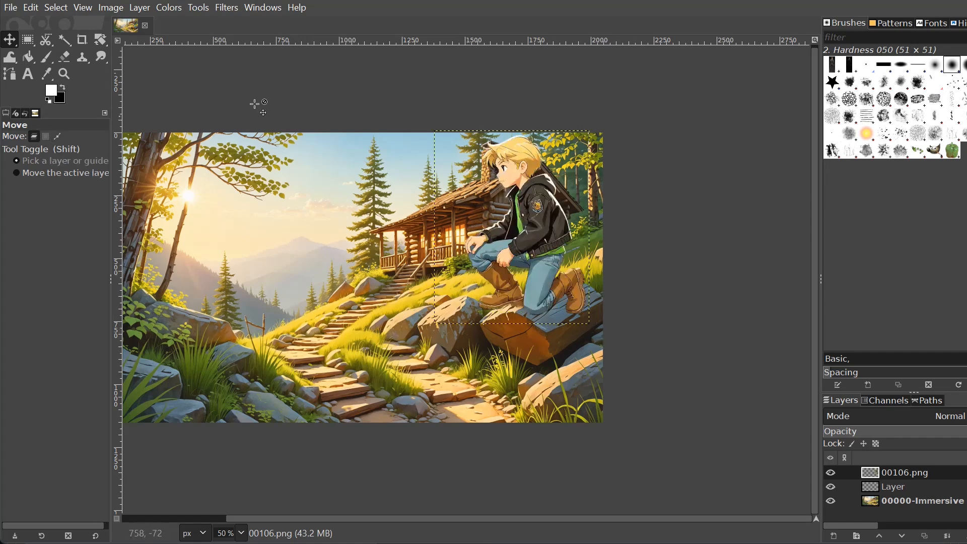
left_click(137, 8)
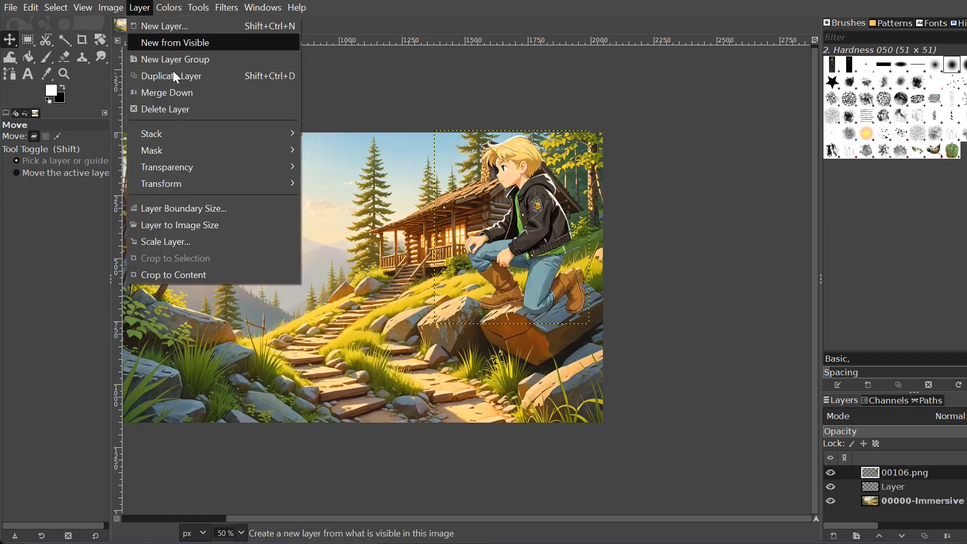
left_click(187, 242)
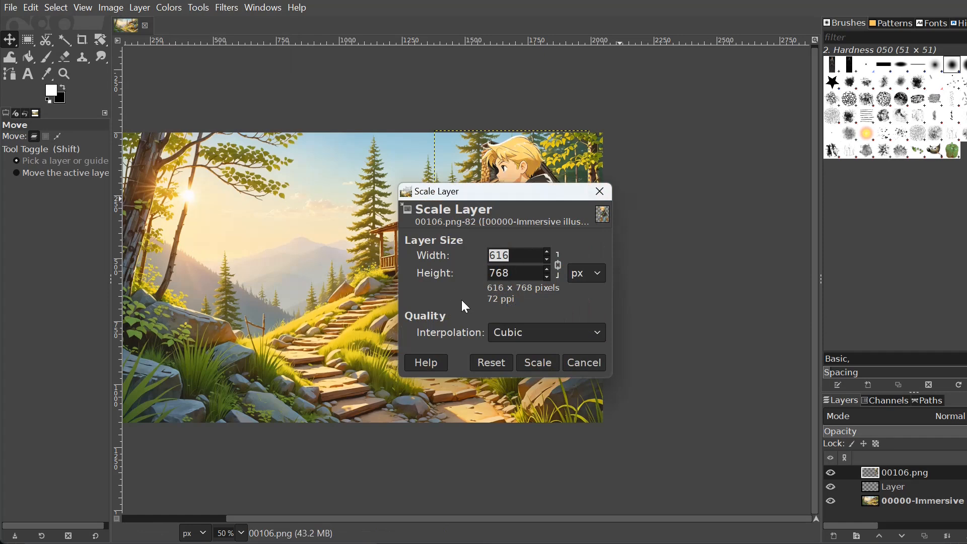
type("400")
key("Tab")
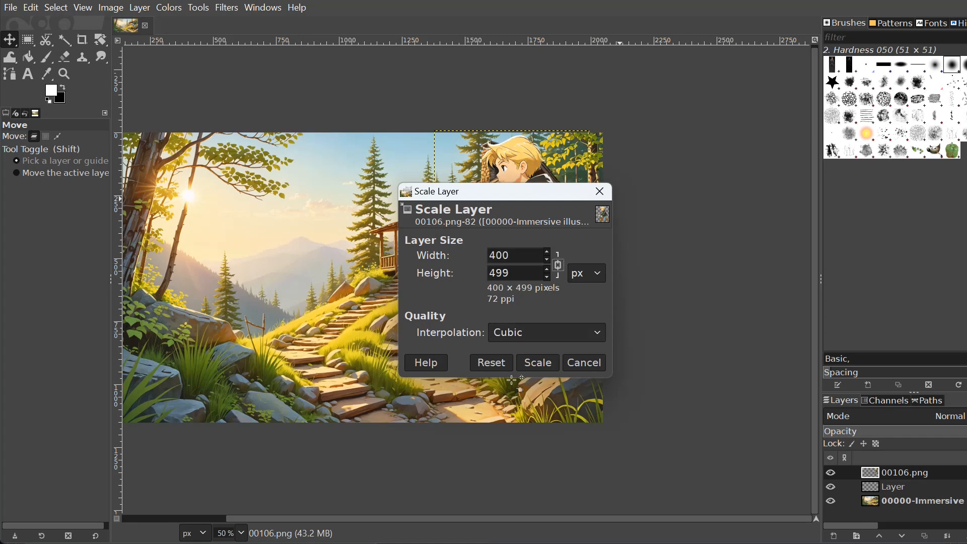
left_click(537, 362)
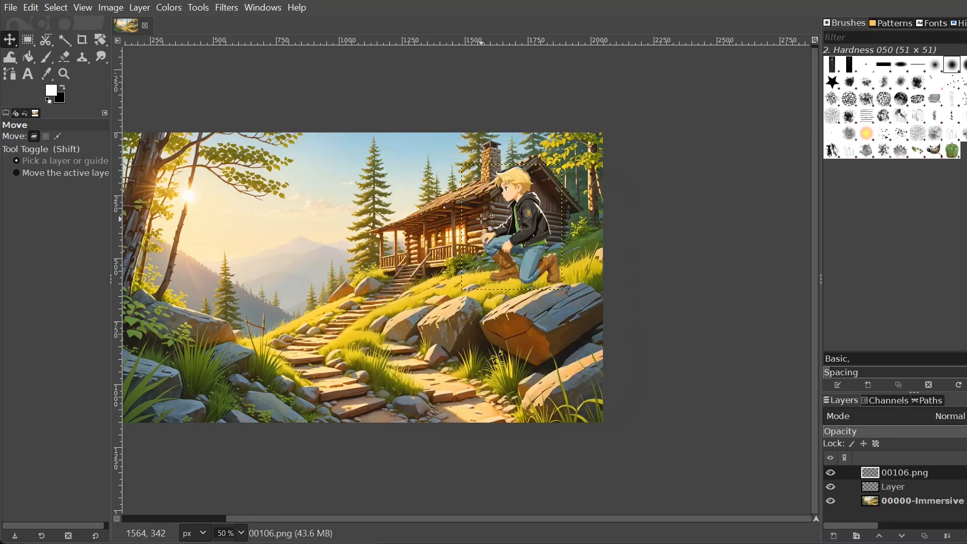
left_click_drag(527, 220, 529, 245)
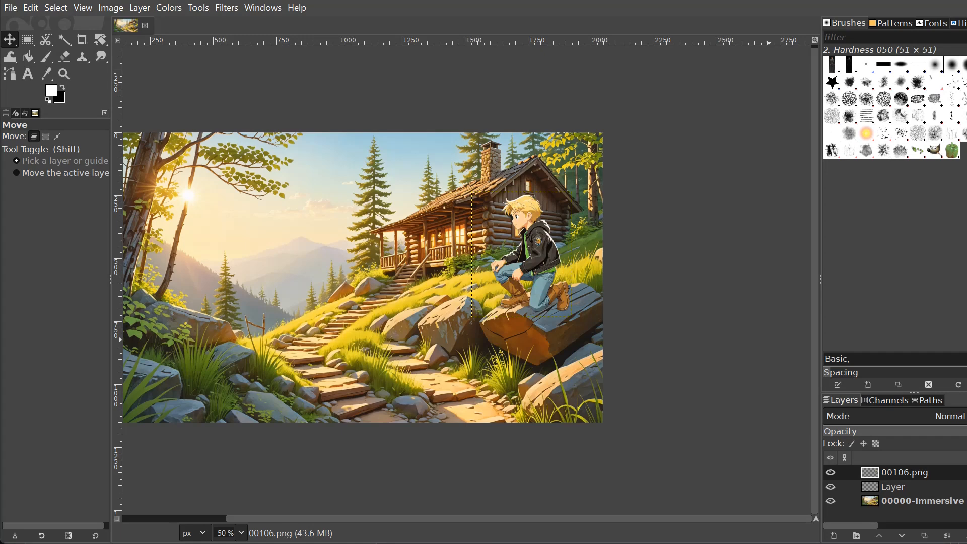
Add 00104-jumping2.png as a new layer and move the jumping character over the rocks and grass in the left foreground.
left_click_drag(965, 362, 306, 265)
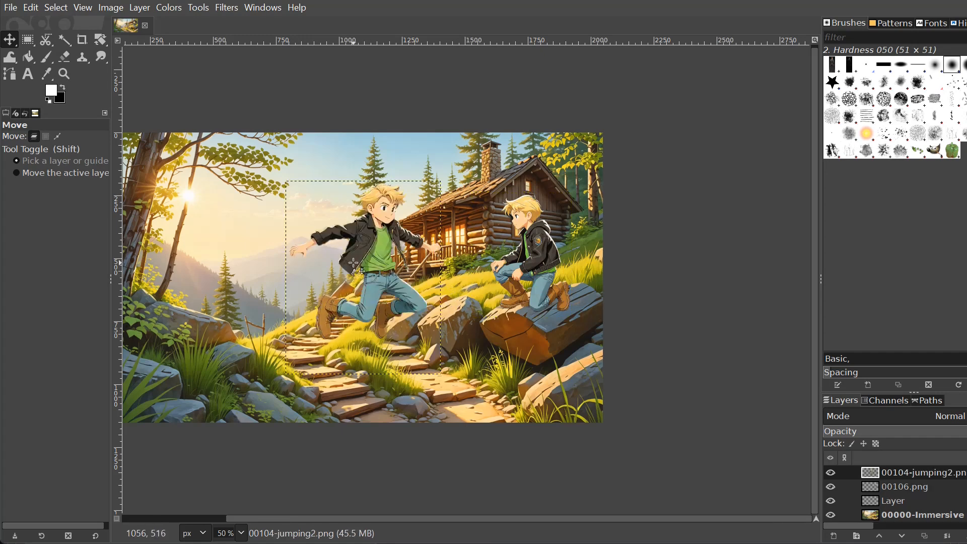
left_click_drag(375, 259, 253, 243)
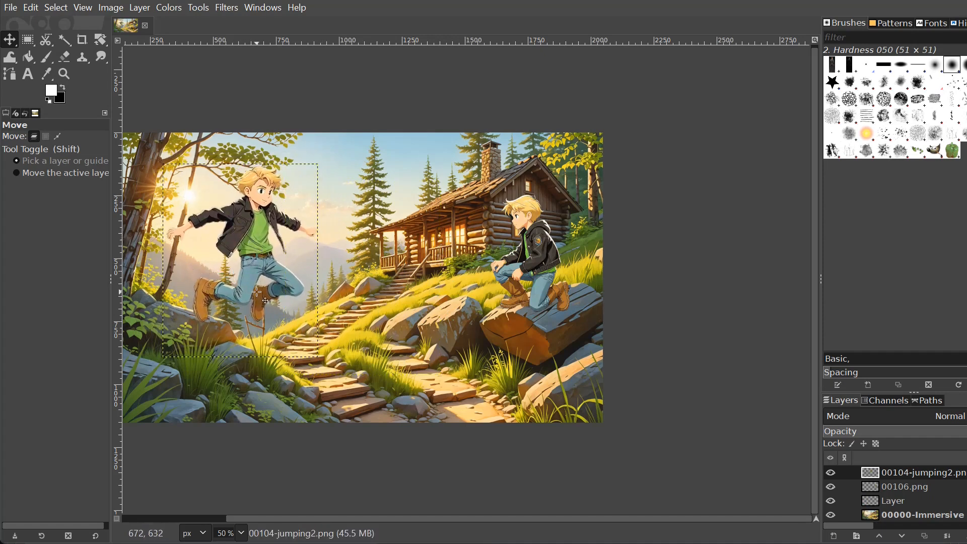
left_click_drag(256, 292, 265, 347)
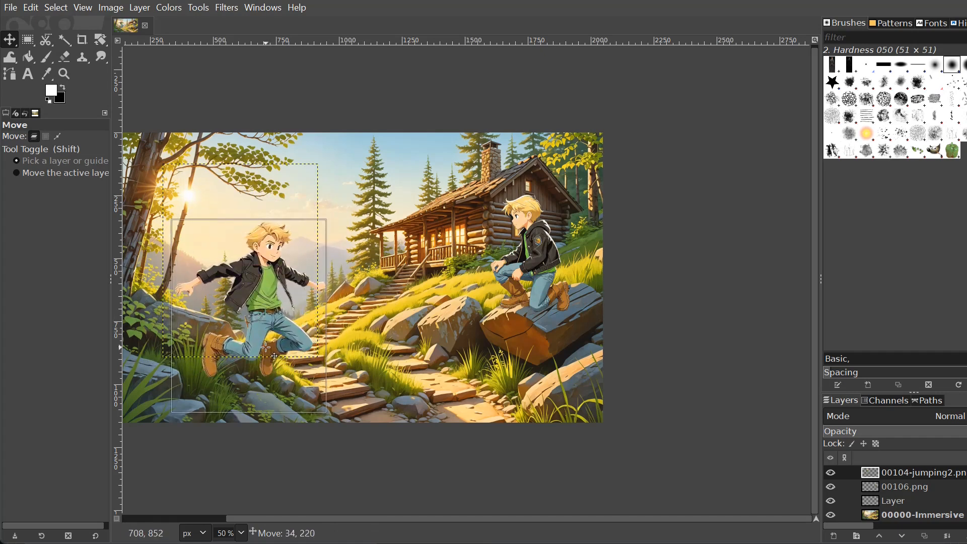
left_click_drag(265, 347, 265, 347)
Flip the jumping character layer horizontally and move it in front of the cabin's stone path.
left_click(140, 7)
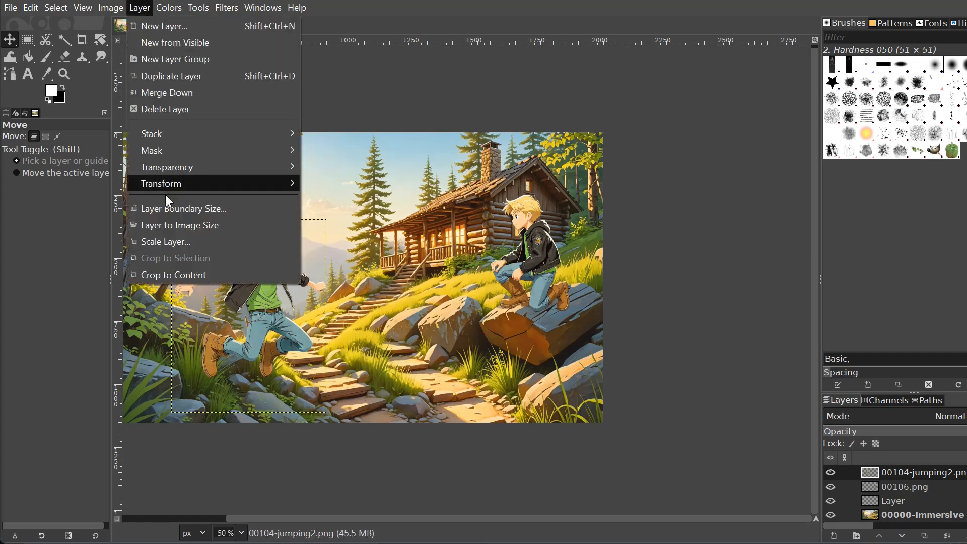
mouse_move(160, 187)
left_click(347, 184)
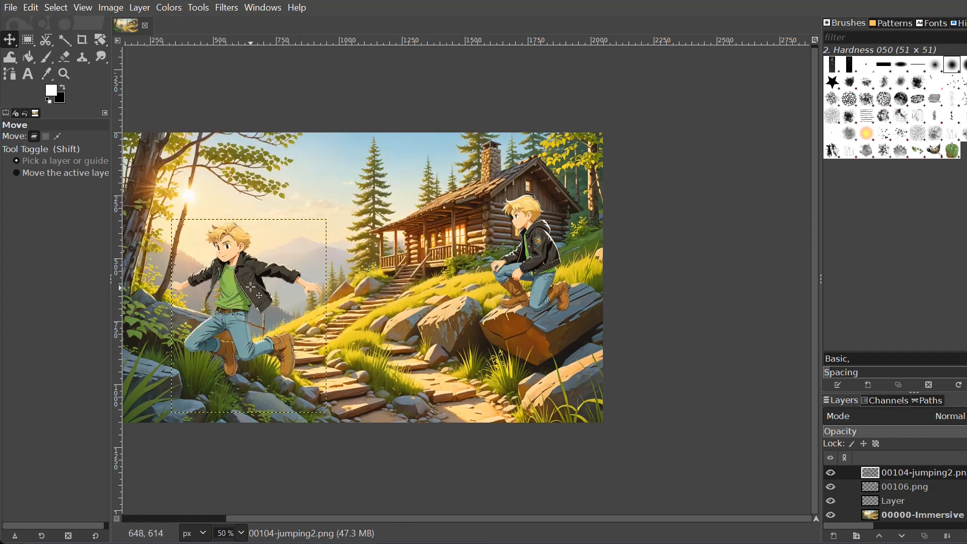
left_click_drag(244, 279, 401, 229)
Scale the jumping character layer to 300 by 374 px with cubic interpolation and nudge it towards the cabin steps.
left_click(140, 7)
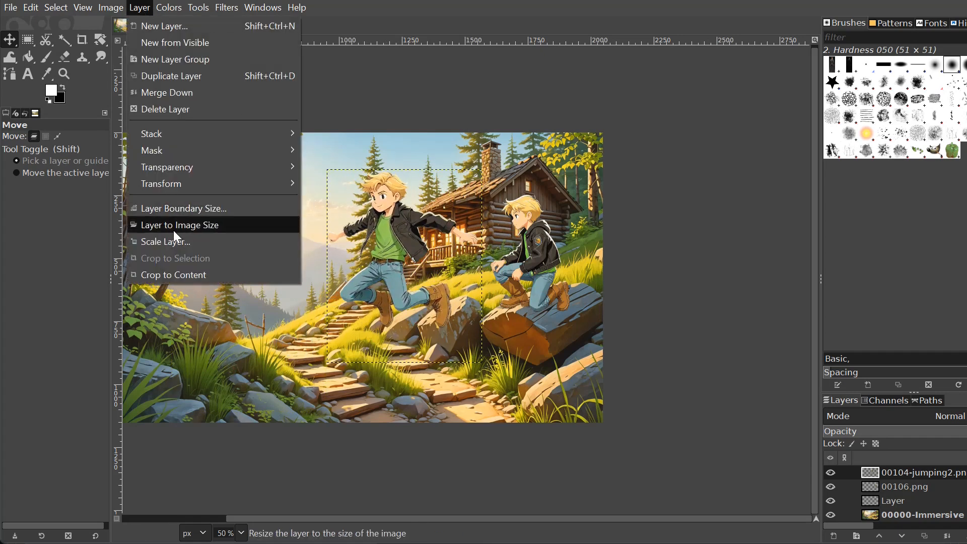
left_click(173, 242)
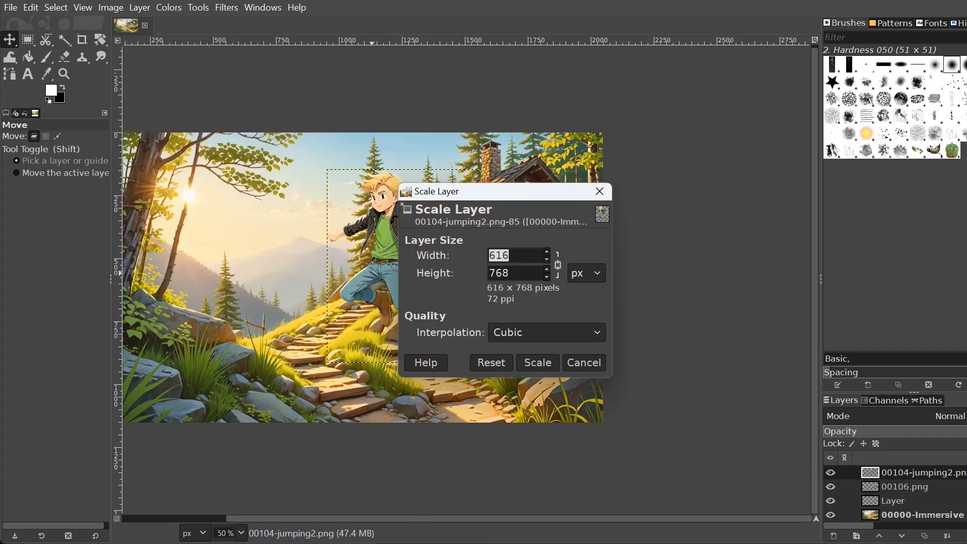
type("300")
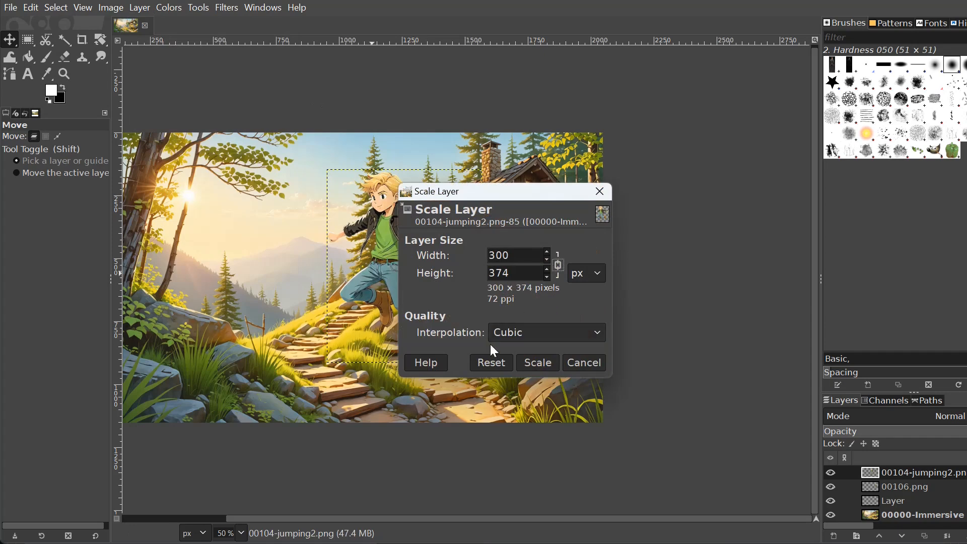
left_click(538, 362)
mouse_move(395, 258)
left_mouse_down()
mouse_move(408, 289)
mouse_move(361, 280)
mouse_move(384, 275)
mouse_move(313, 332)
mouse_move(388, 240)
mouse_move(380, 250)
mouse_move(440, 227)
mouse_move(400, 251)
mouse_move(392, 243)
left_mouse_up()
Scale the jumping character layer to 200 by 249 px and move it over the two rocks beside the stone path.
scroll(403, 270, "up", 5, "ctrl")
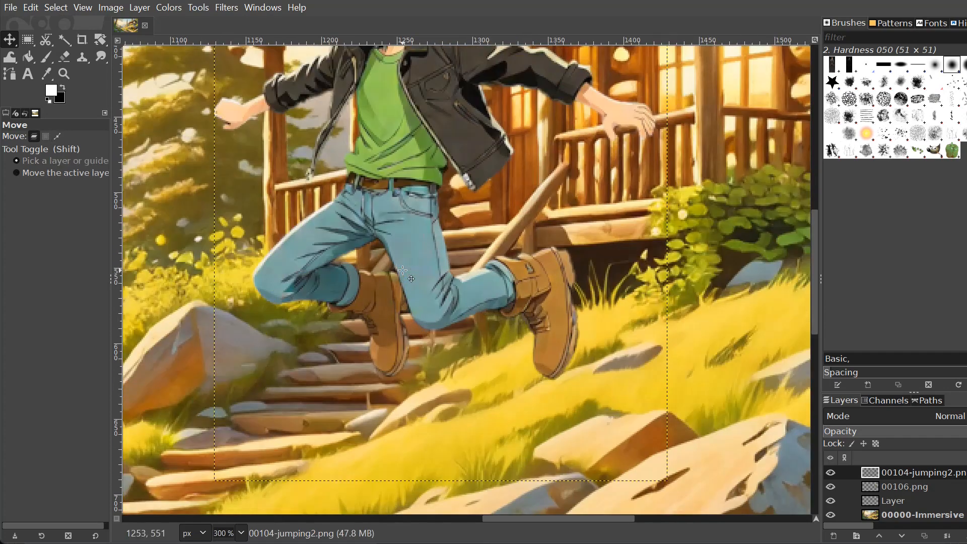
scroll(403, 270, "down", 3, "ctrl")
scroll(418, 234, "up", 1, "ctrl")
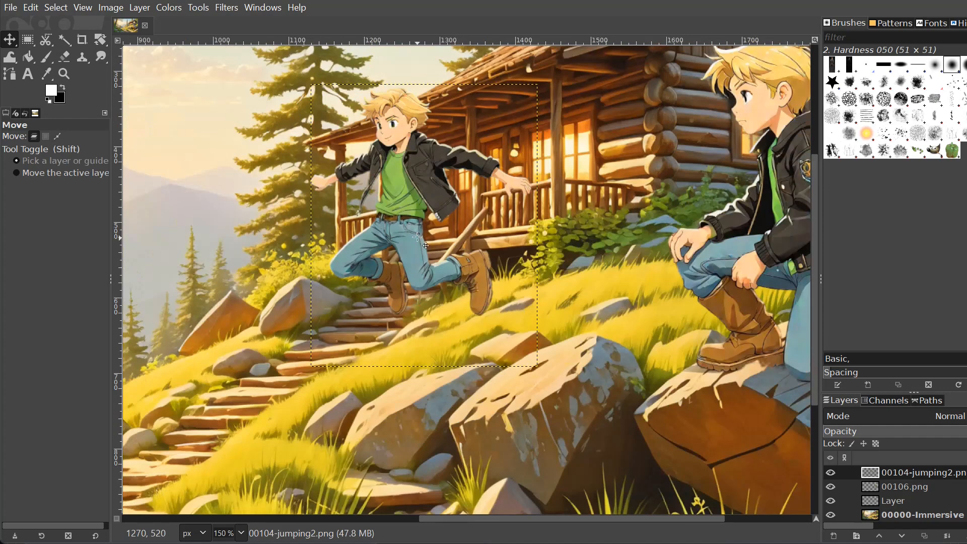
left_click(146, 7)
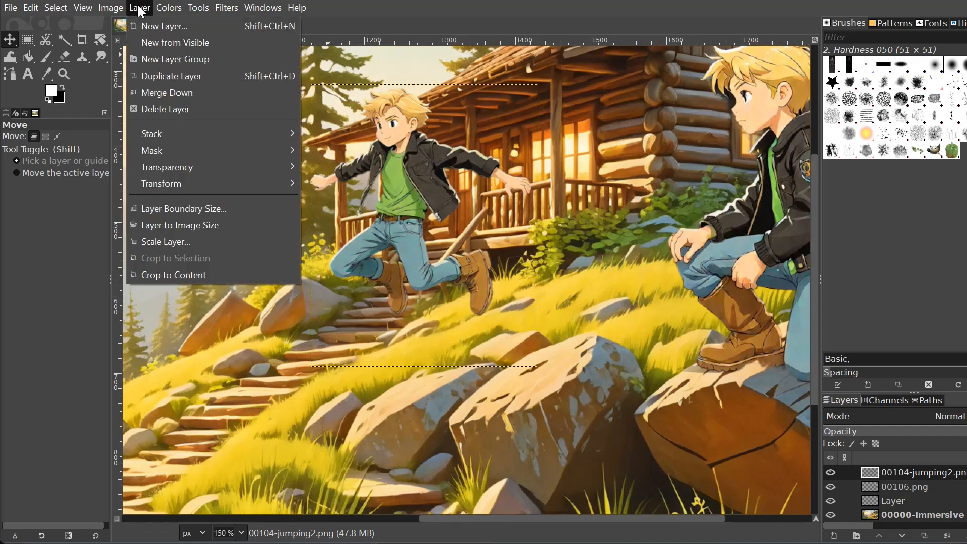
mouse_move(178, 187)
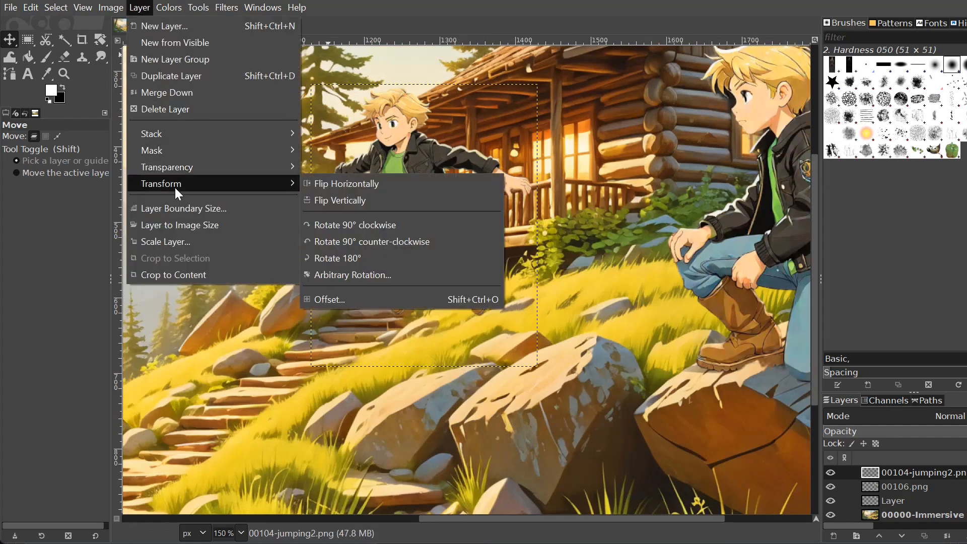
left_click(176, 242)
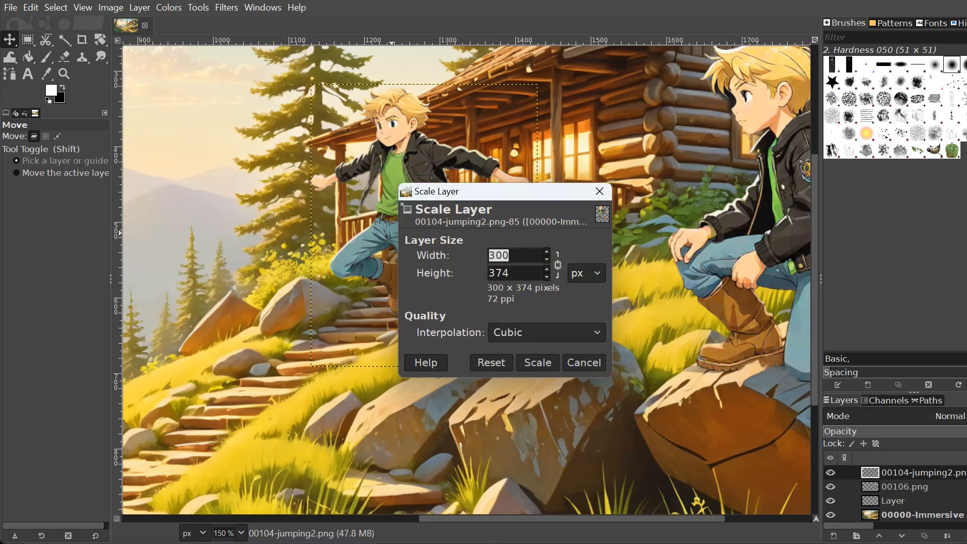
type("200")
key("Tab")
left_click(534, 362)
left_click_drag(420, 209, 241, 255)
Scale the jumping character layer proportionally to a width of 100 px and place it at the cabin's porch stairs.
left_click(120, 7)
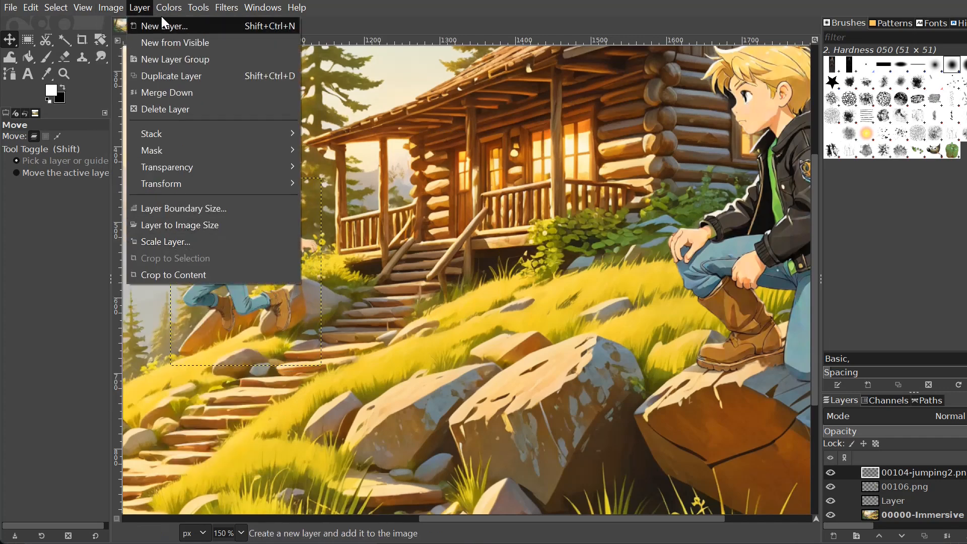
left_click(186, 242)
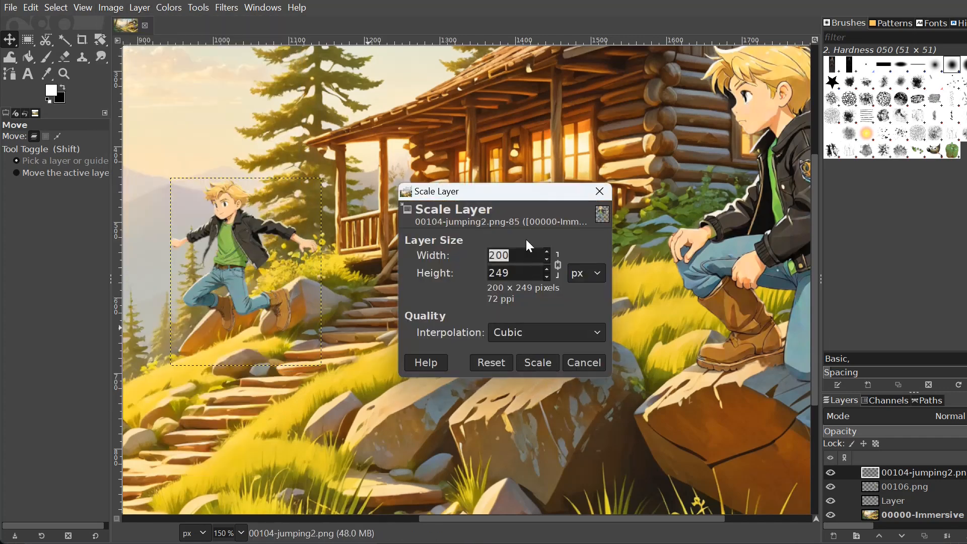
type("100")
key("Tab")
left_click(527, 361)
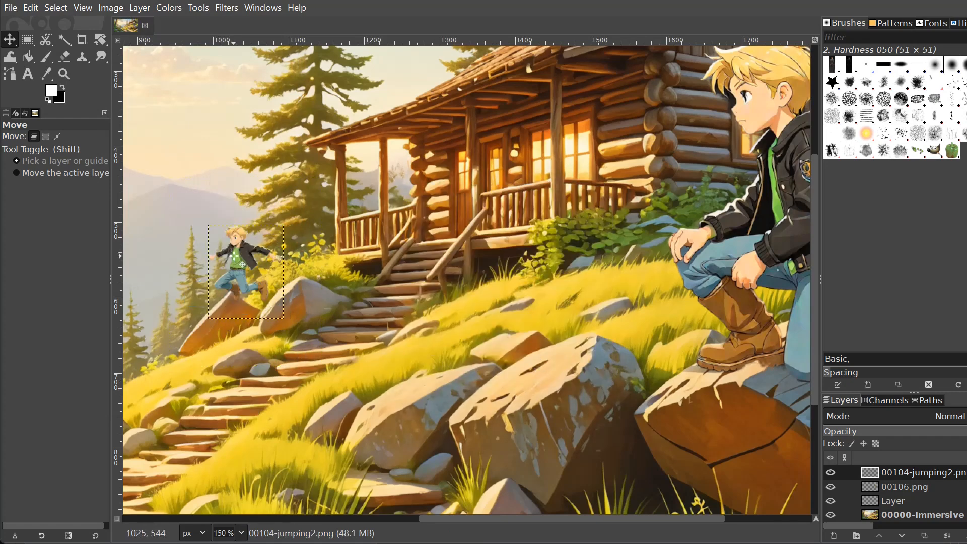
left_click_drag(242, 264, 443, 197)
Move the small jumping character off the porch stairs onto the rocks beside the stone path.
scroll(460, 232, "down", 3)
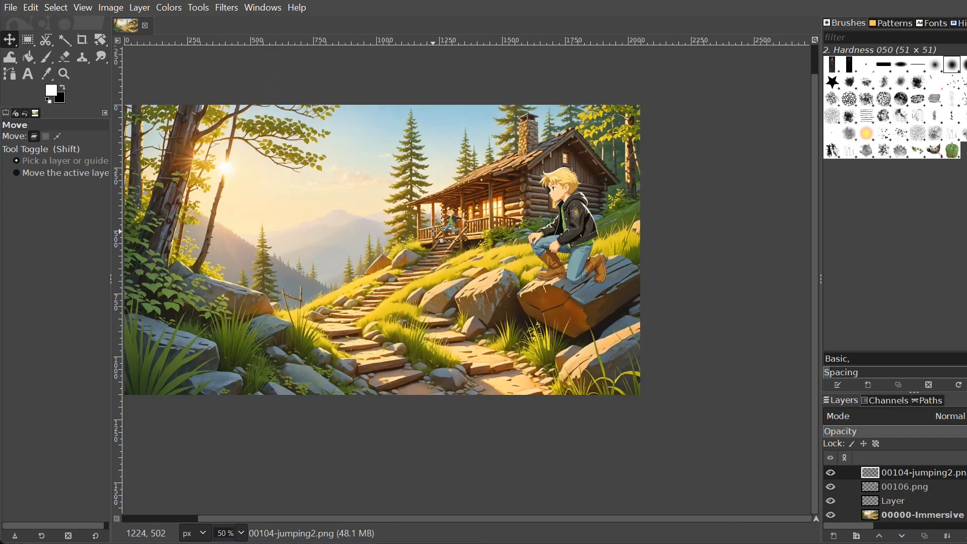
scroll(451, 223, "up", 2)
scroll(451, 223, "up", 1)
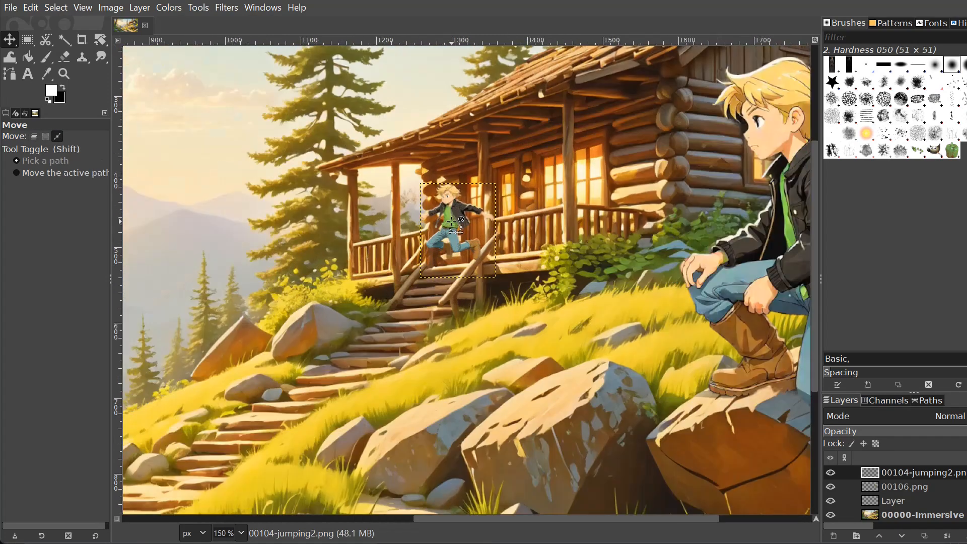
mouse_move(448, 228)
left_mouse_down()
mouse_move(409, 250)
mouse_move(453, 214)
left_mouse_up()
left_click_drag(462, 232, 279, 299)
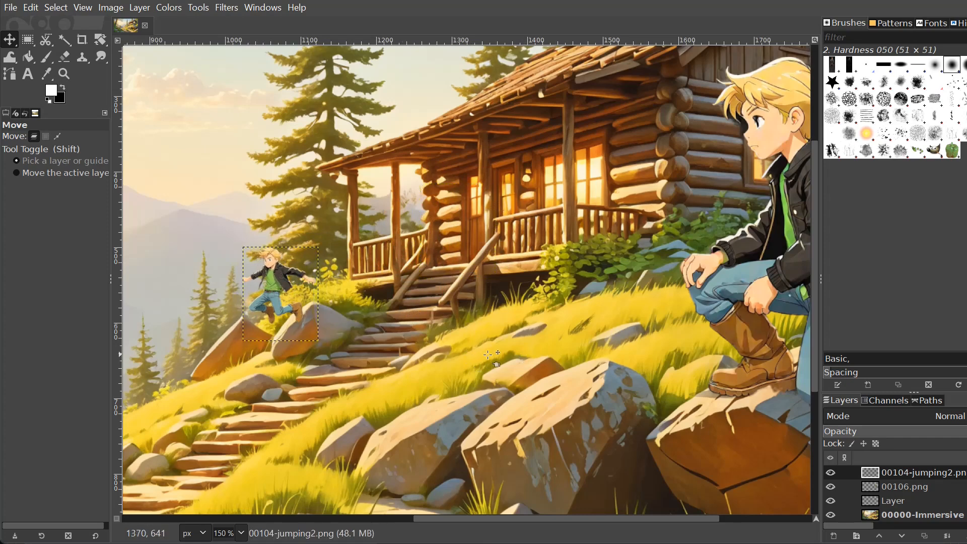
Add 00102-running.png as a new layer and move the running character to the left foreground near the trees.
scroll(487, 341, "down", 3)
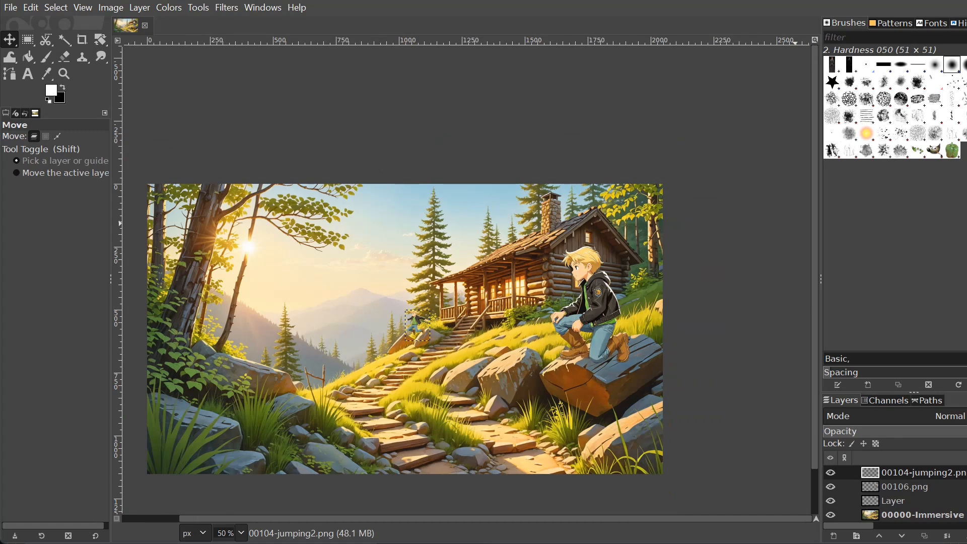
left_click_drag(470, 343, 428, 332)
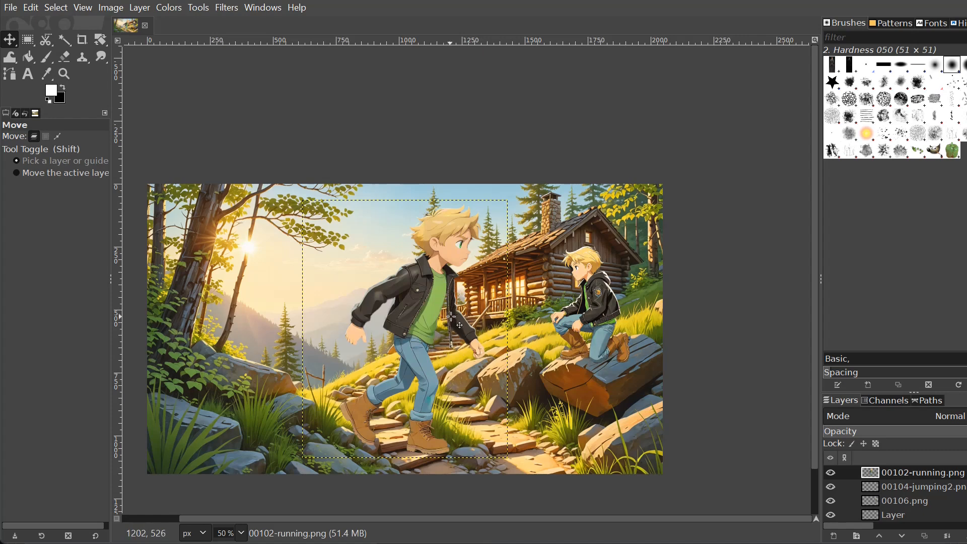
left_click_drag(448, 303, 303, 303)
Scale the running character layer to 300 by 376 px with cubic interpolation.
left_click(132, 9)
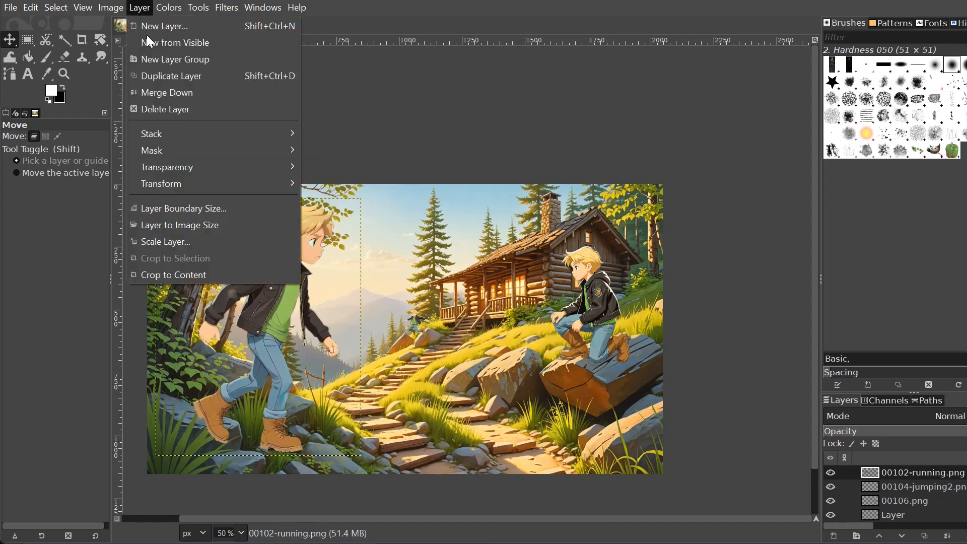
left_click(186, 242)
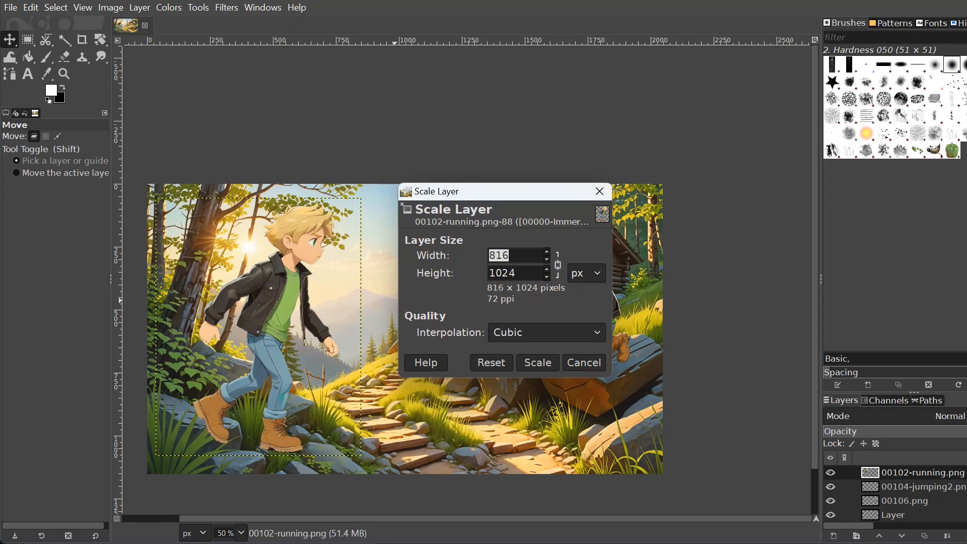
type("300")
key("Tab")
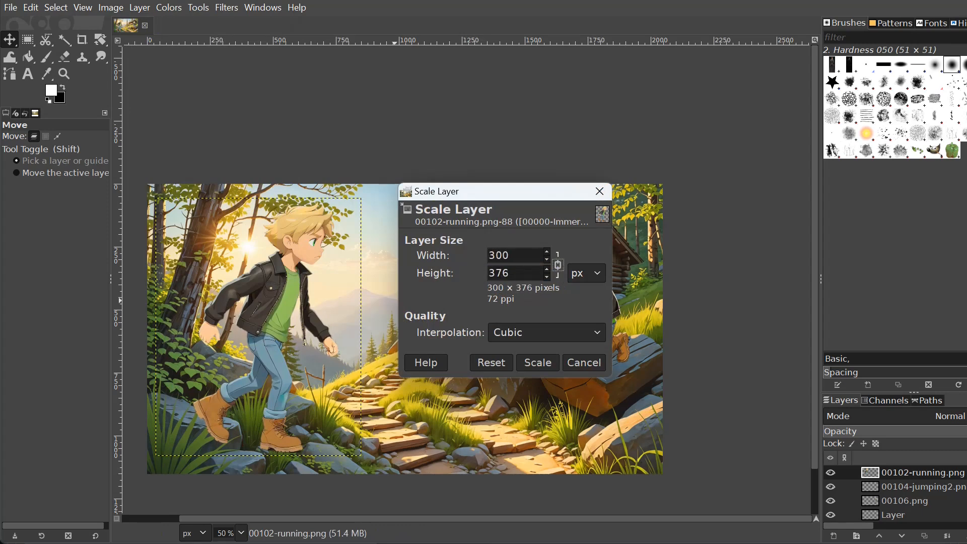
left_click(537, 363)
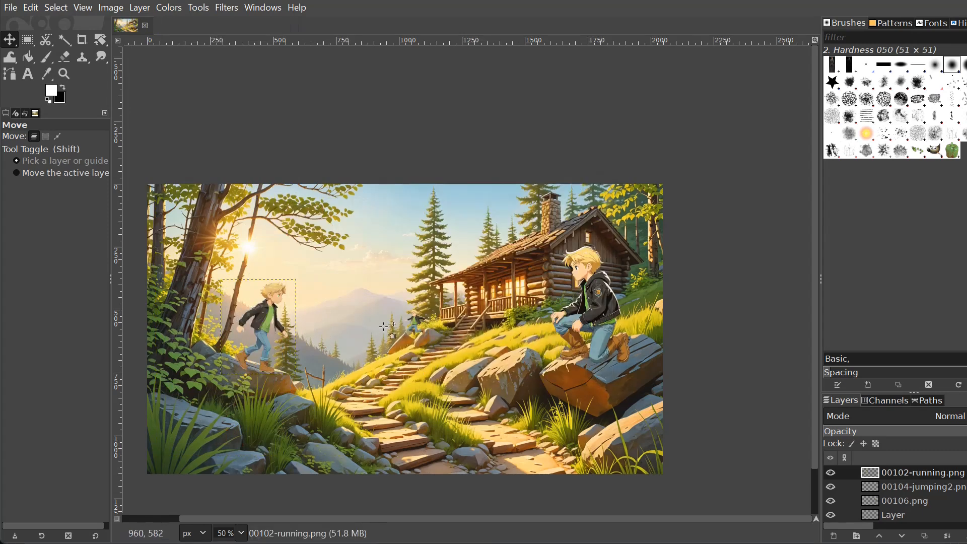
Try positions for the reduced running character on the rocks by the trees, and undo the moves and the scaling.
left_click_drag(274, 332, 279, 352)
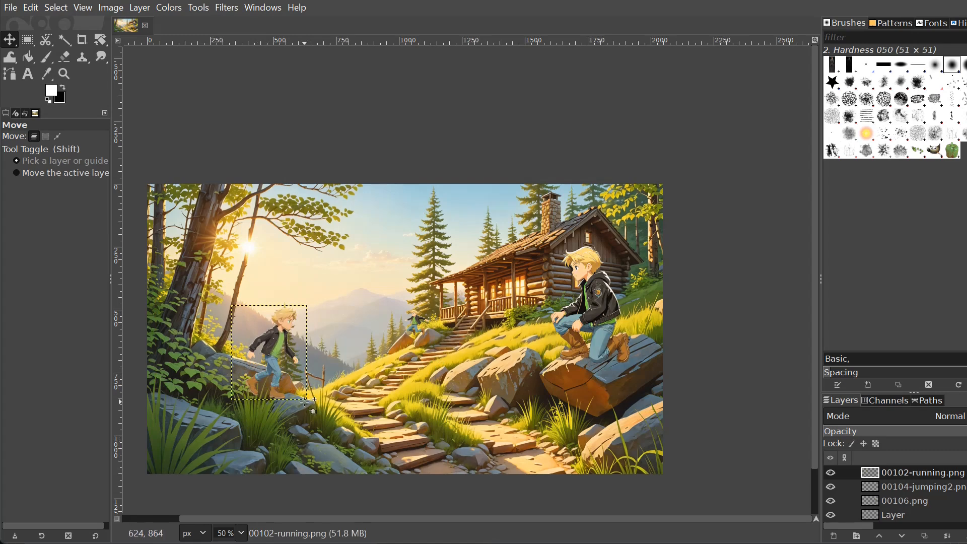
left_click_drag(305, 403, 296, 378)
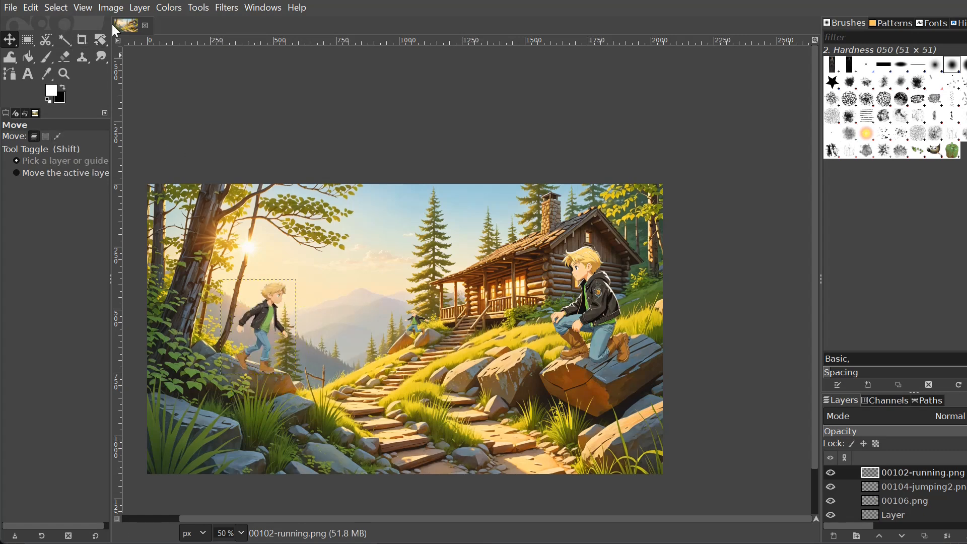
key("ctrl+z")
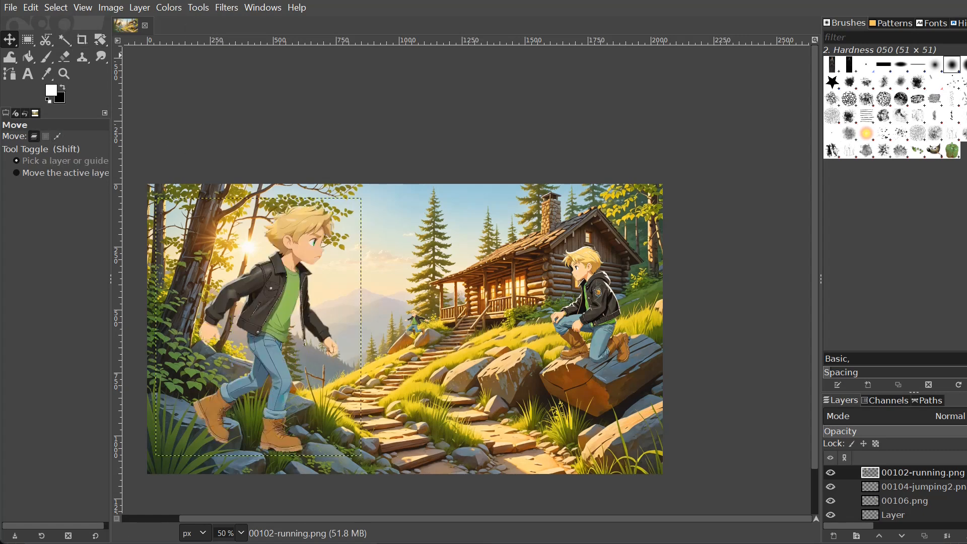
Scale the full-size running character layer proportionally to a width of 400 px and place it at the rocks by the trees.
left_click(139, 7)
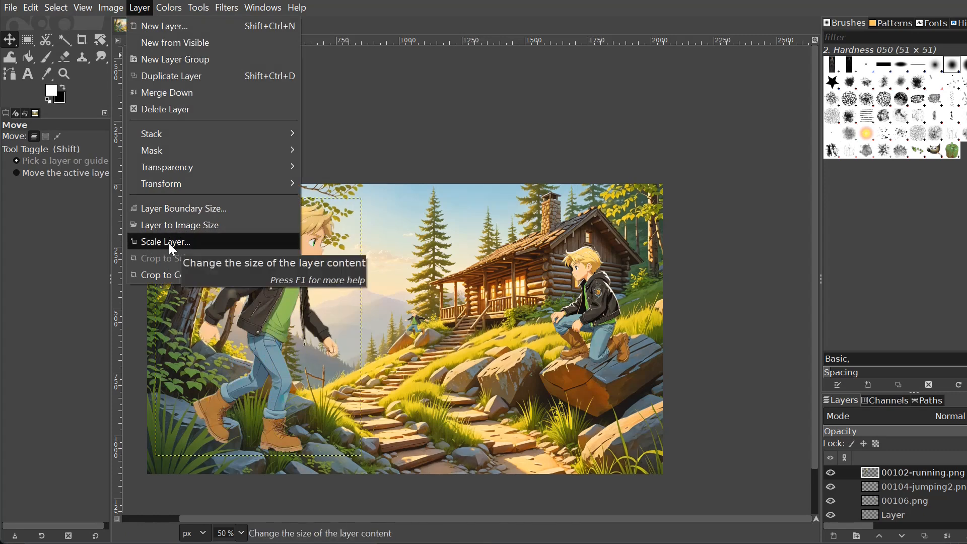
left_click(168, 243)
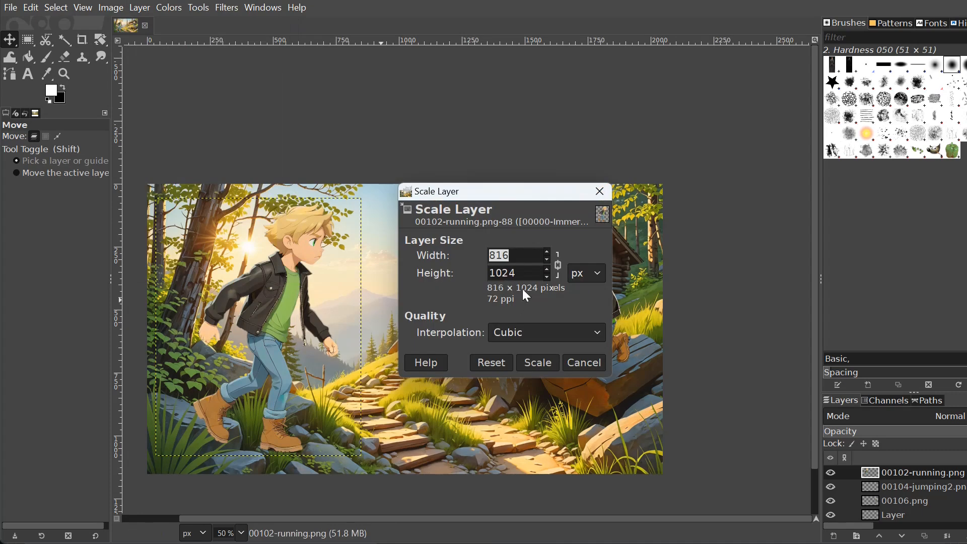
type("400")
key("Tab")
left_click(549, 363)
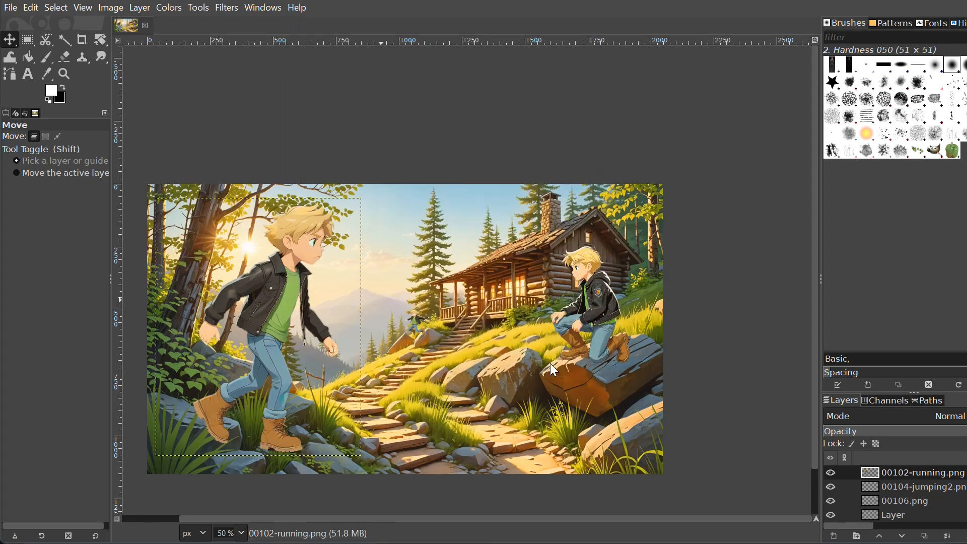
left_click_drag(267, 326, 280, 344)
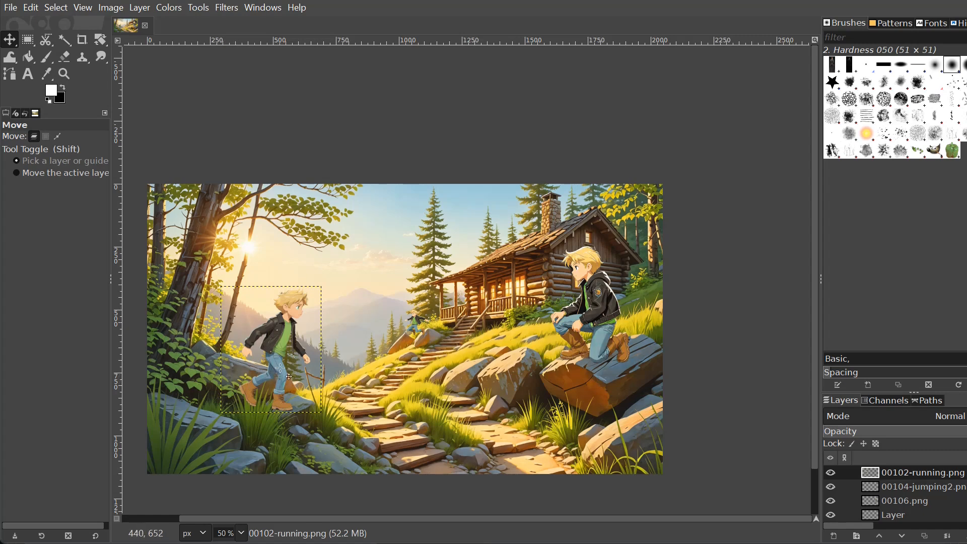
Erase the running character's boots and lower legs so that he stands behind the rock.
left_click(64, 58)
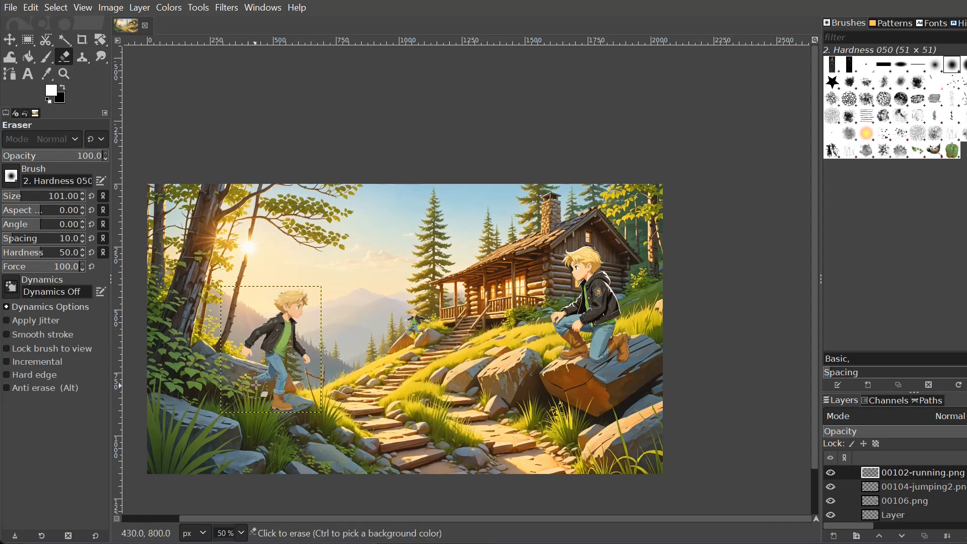
mouse_move(255, 385)
left_mouse_down()
mouse_move(275, 375)
mouse_move(267, 373)
mouse_move(282, 380)
mouse_move(290, 391)
mouse_move(282, 405)
left_mouse_up()
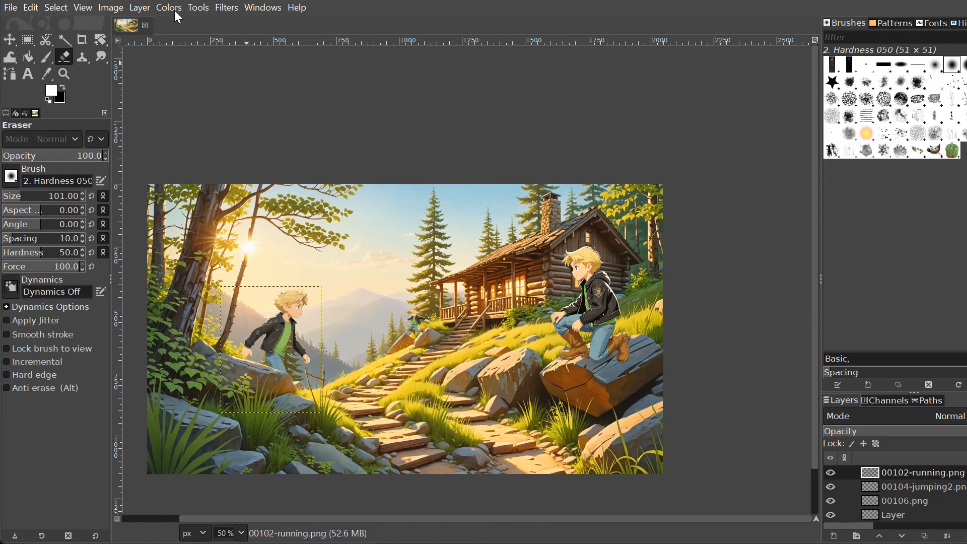
Scale the running character layer proportionally to a width of 350 px and nudge it slightly left behind the rock.
left_click(140, 7)
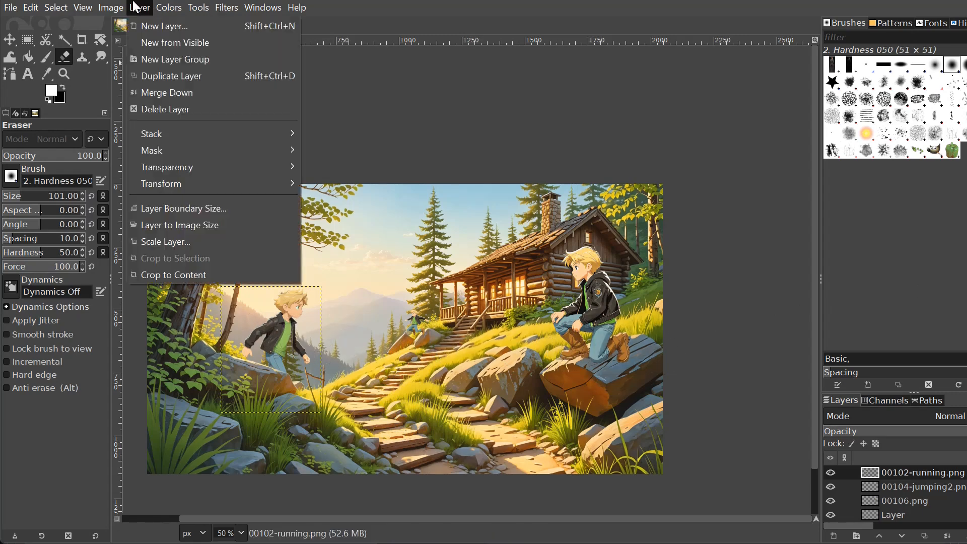
left_click(167, 242)
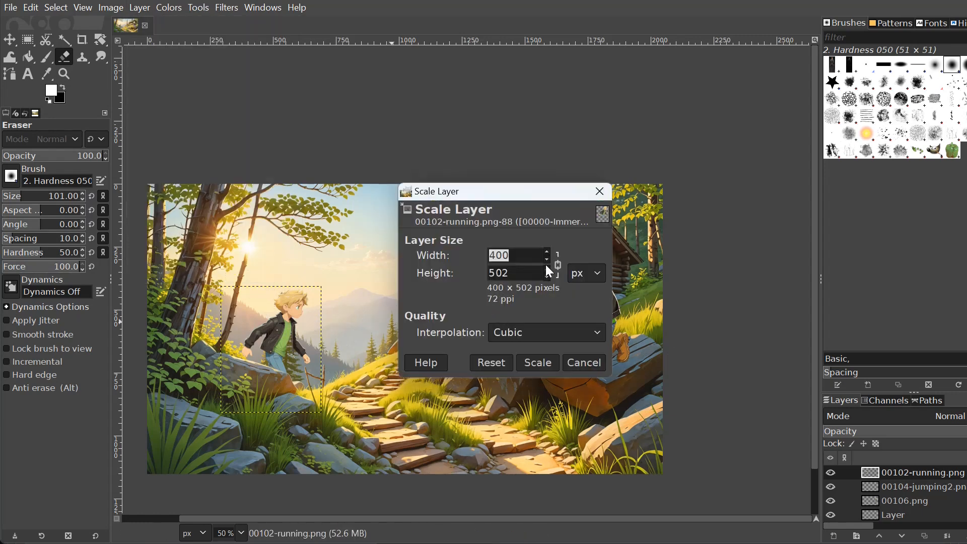
type("350")
key("Tab")
left_click(531, 360)
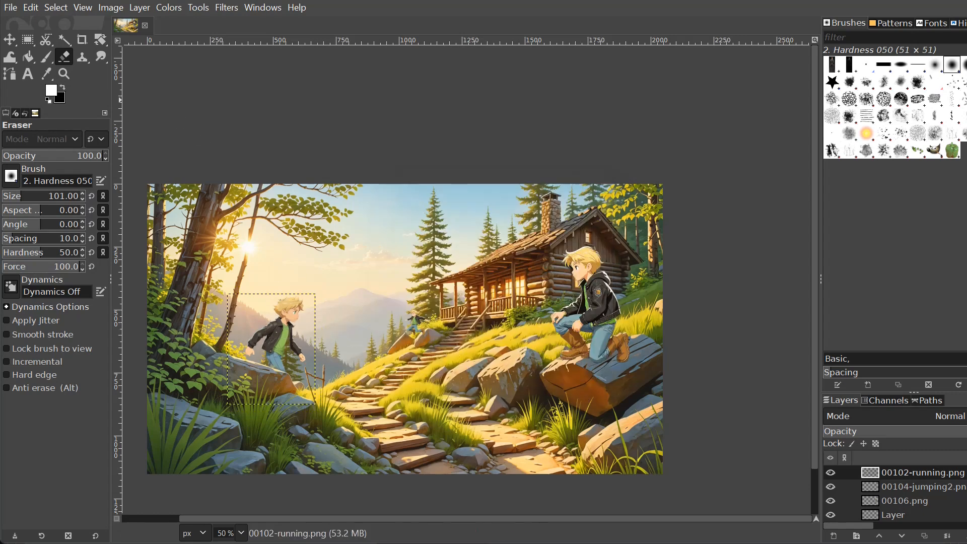
key("m")
left_click_drag(289, 345, 288, 346)
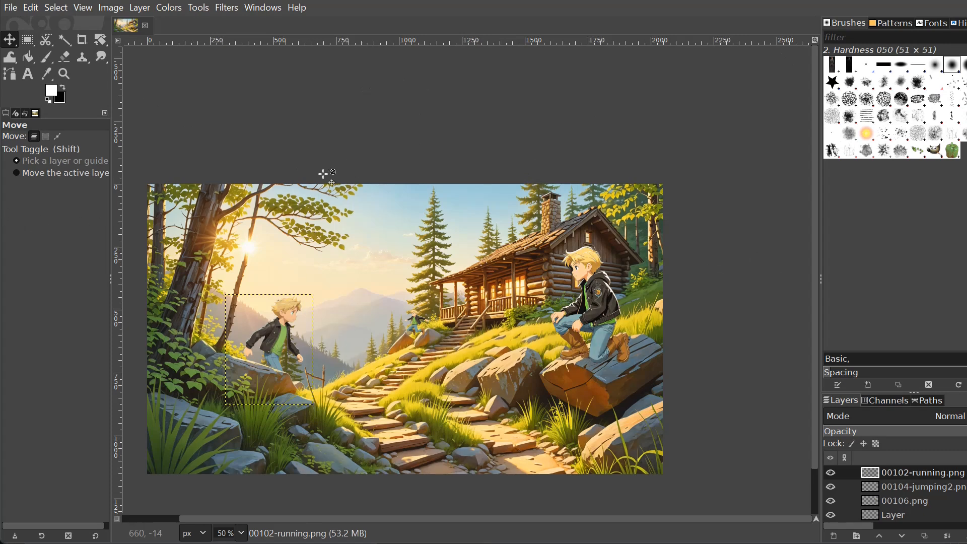
Switch to the Stable Diffusion web UI and load the composite cabin image into img2img inpainting.
key("ctrl+shift")
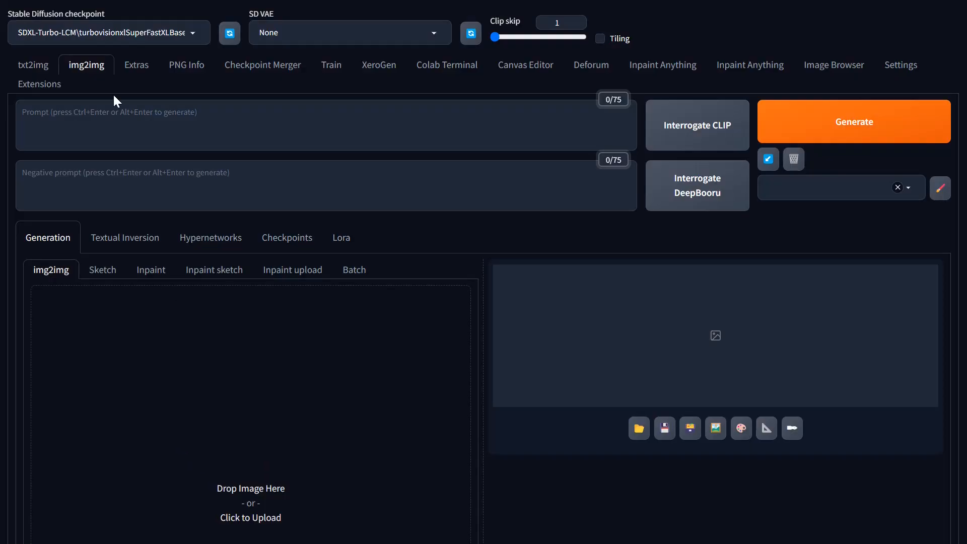
left_click(155, 278)
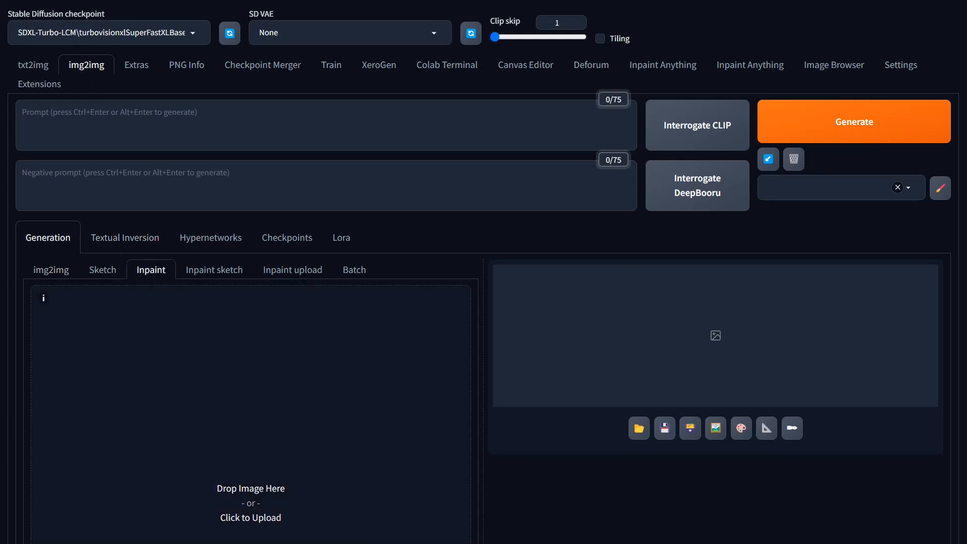
left_click_drag(504, 383, 250, 423)
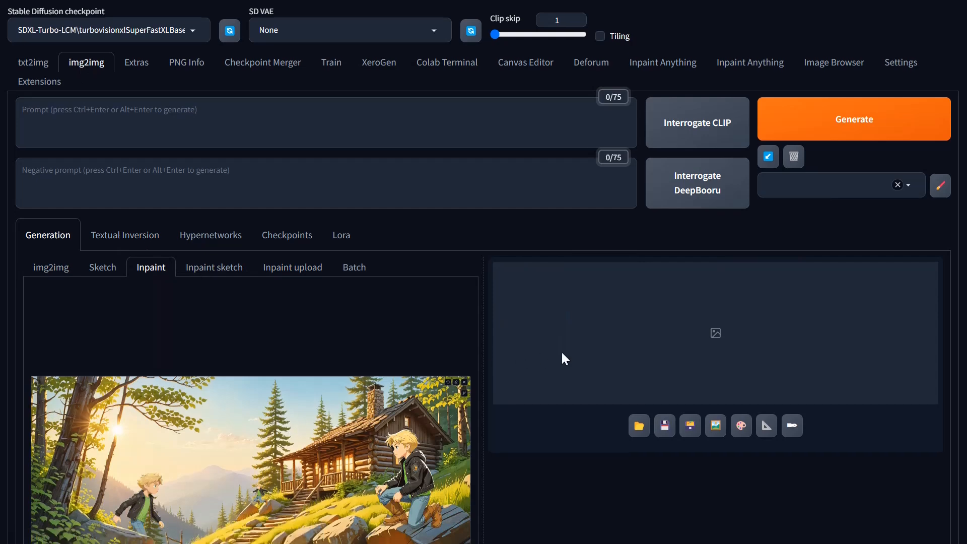
scroll(561, 350, "down", 4)
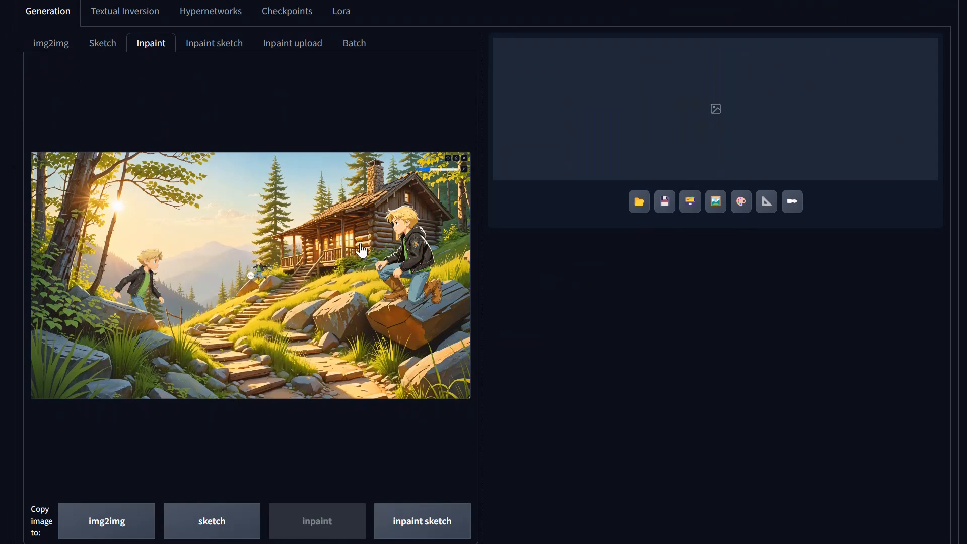
scroll(360, 246, "up", 3)
scroll(361, 246, "down", 3)
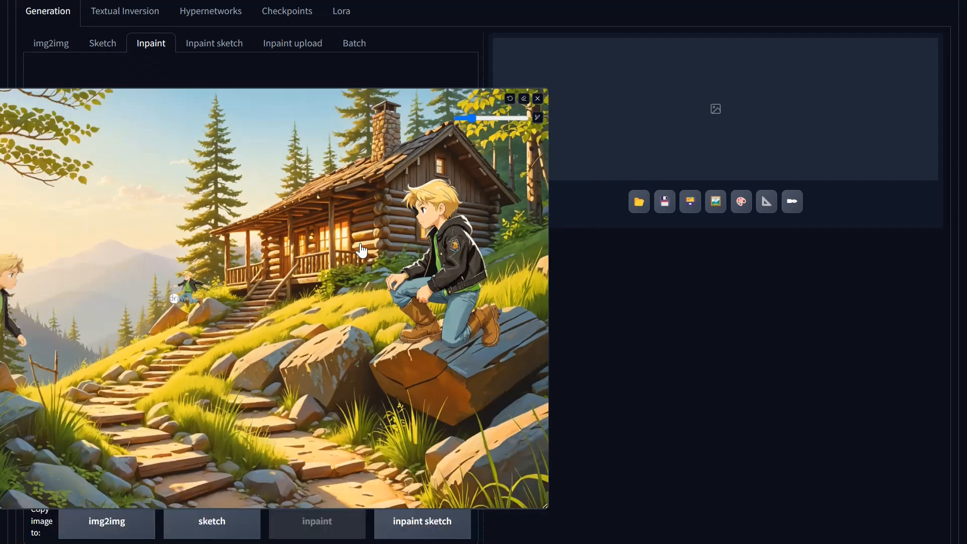
key("f")
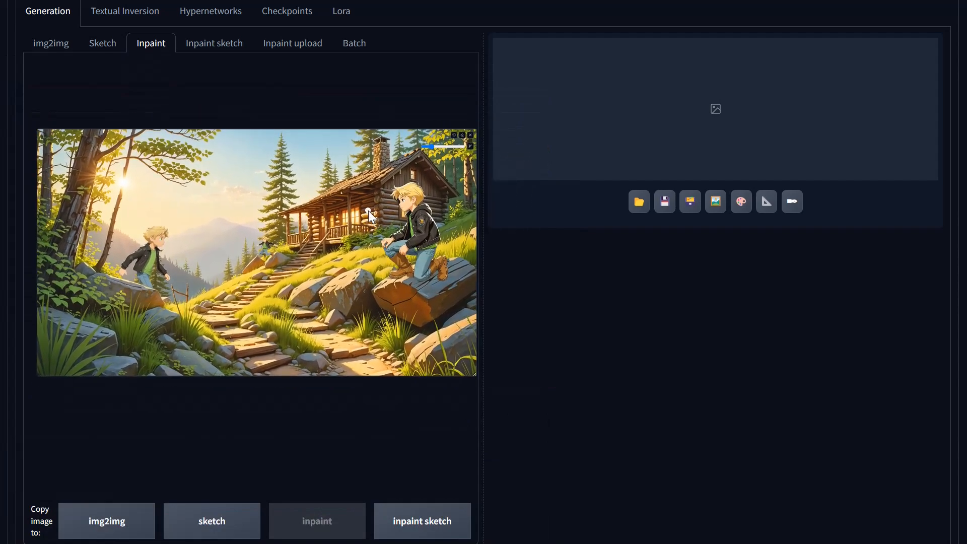
key("r")
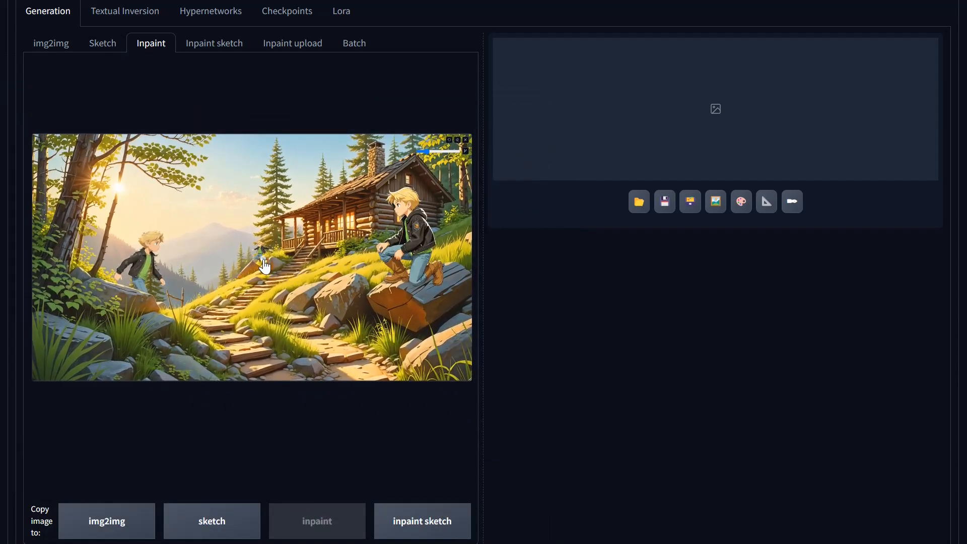
Enlarge the inpaint mask brush to a little over half of its size range.
scroll(265, 267, "up", 3)
scroll(263, 266, "down", 3)
scroll(266, 266, "up", 3)
scroll(265, 266, "down", 2)
scroll(262, 259, "down", 2)
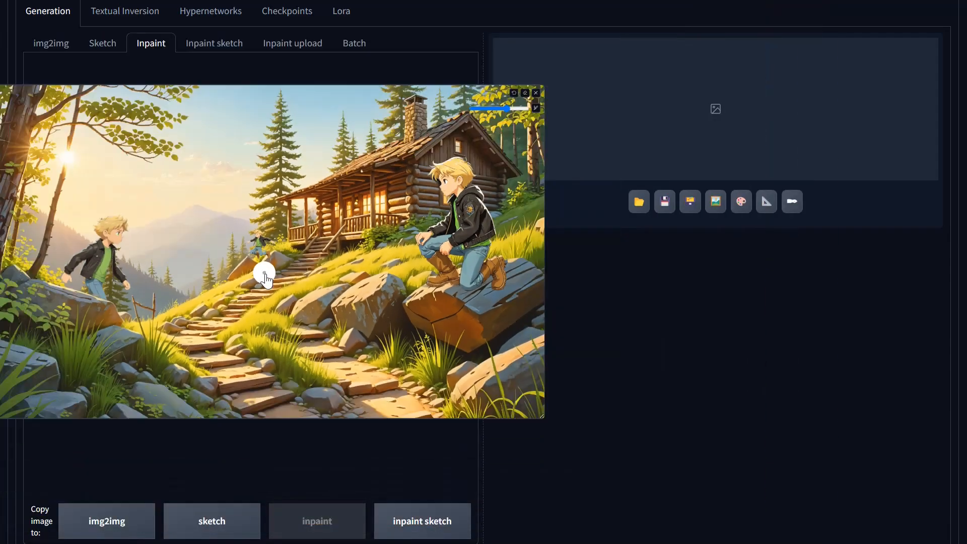
scroll(264, 276, "down", 2)
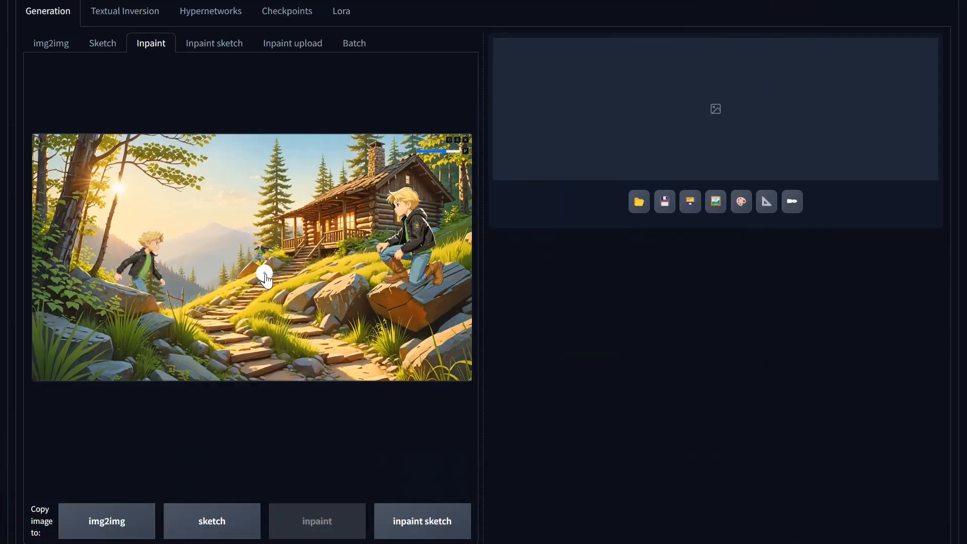
key("f")
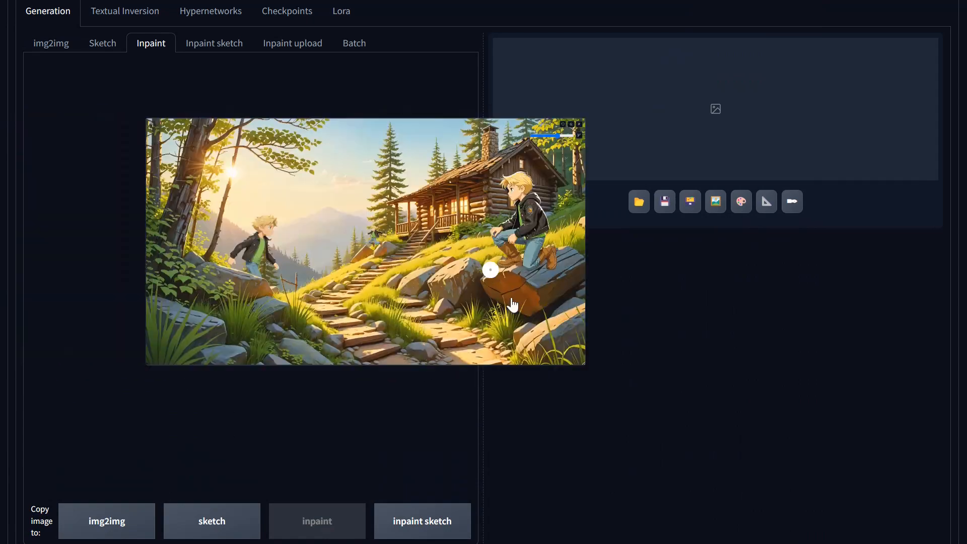
key("r")
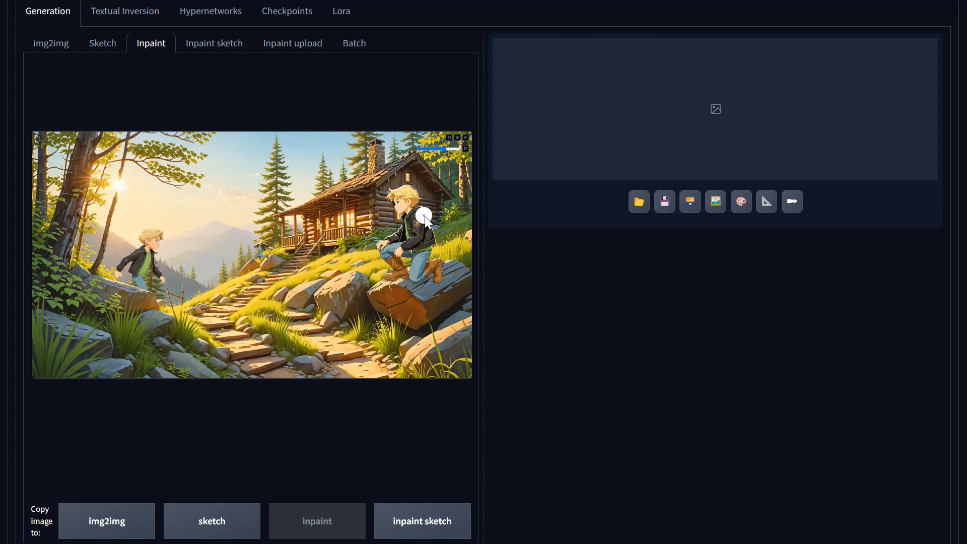
Paint an inpaint mask over the whole kneeling character, including the log surface around his boots.
scroll(428, 208, "up", 5)
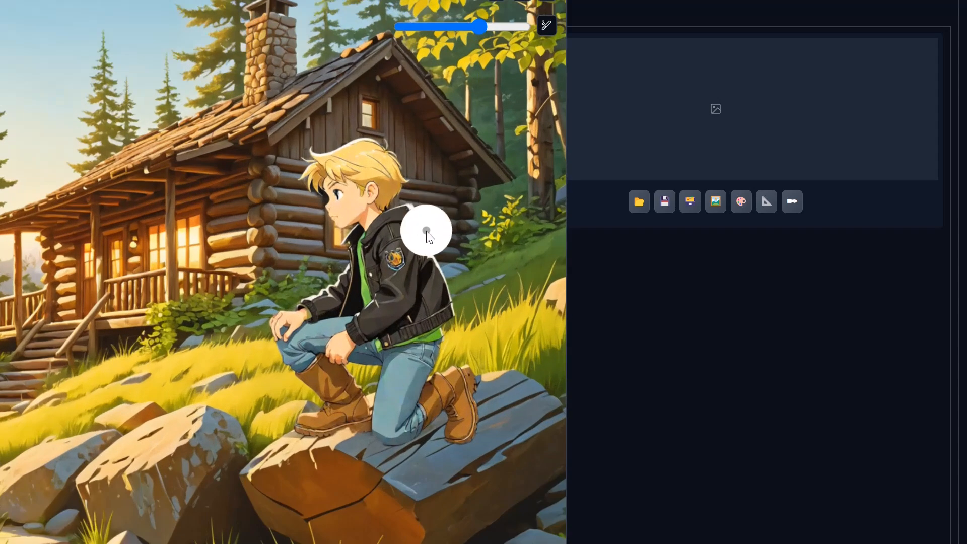
key("f")
key("f")
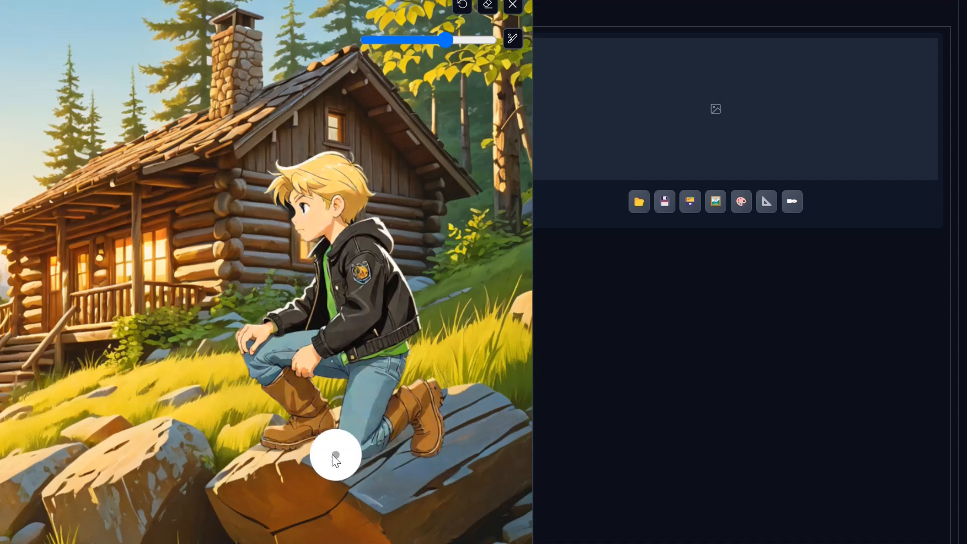
mouse_move(321, 454)
left_mouse_down()
mouse_move(409, 456)
mouse_move(446, 414)
mouse_move(429, 390)
mouse_move(375, 418)
mouse_move(365, 412)
mouse_move(397, 320)
left_mouse_up()
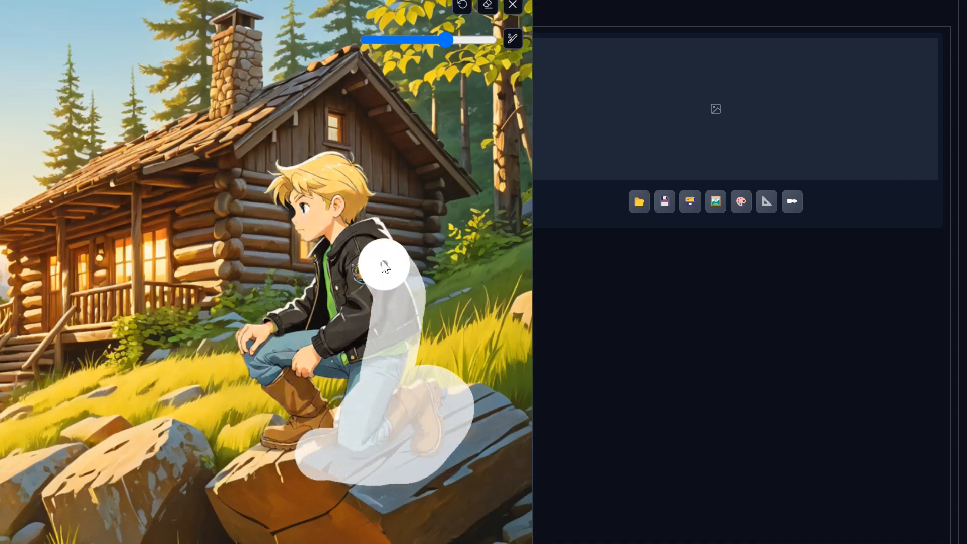
mouse_move(381, 261)
left_mouse_down()
mouse_move(353, 223)
mouse_move(382, 268)
mouse_move(341, 202)
mouse_move(348, 186)
mouse_move(356, 205)
mouse_move(322, 175)
mouse_move(290, 184)
mouse_move(291, 199)
mouse_move(328, 212)
mouse_move(313, 221)
mouse_move(365, 311)
mouse_move(363, 376)
mouse_move(346, 424)
mouse_move(351, 369)
mouse_move(330, 355)
mouse_move(296, 350)
mouse_move(285, 370)
mouse_move(316, 423)
mouse_move(274, 436)
mouse_move(311, 448)
mouse_move(285, 403)
left_mouse_up()
mouse_move(252, 342)
left_mouse_down()
mouse_move(303, 317)
mouse_move(324, 280)
left_mouse_up()
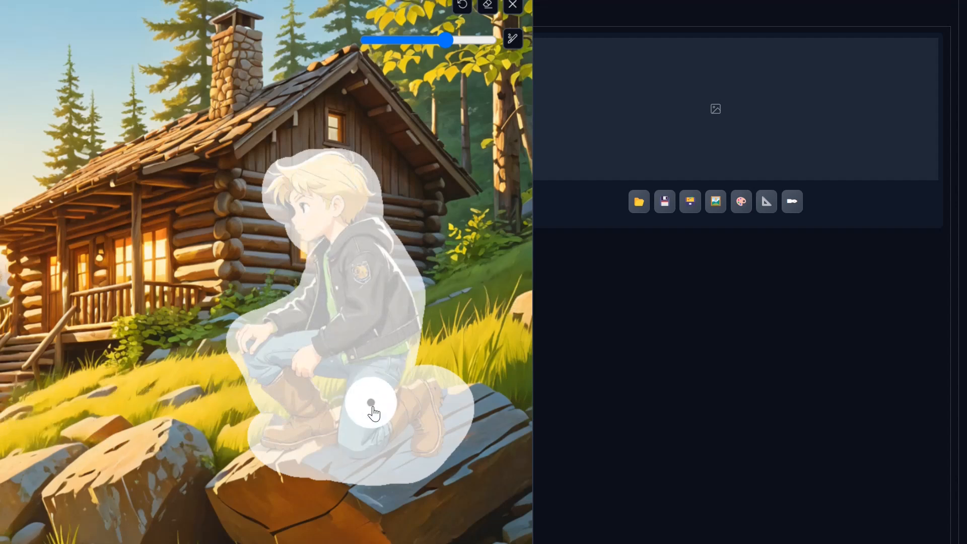
scroll(289, 301, "down", 8)
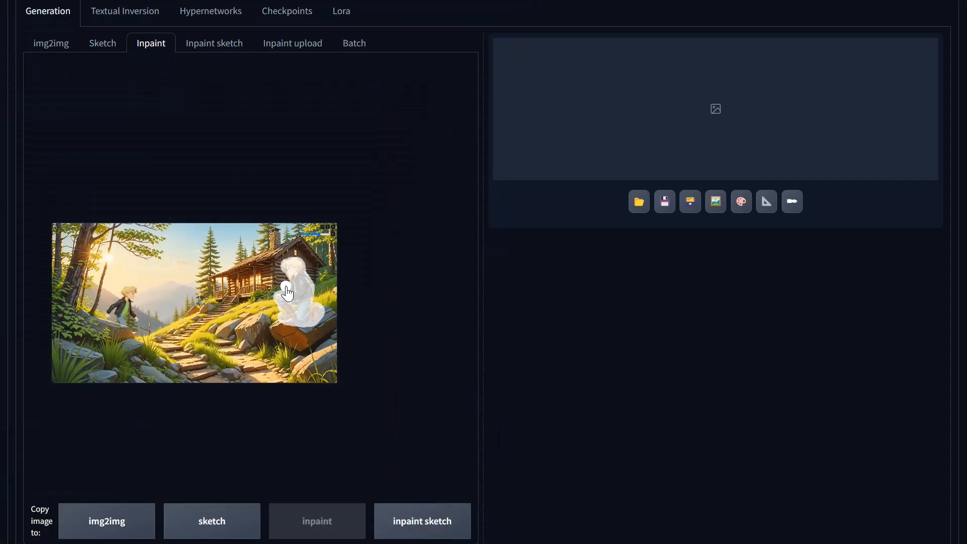
scroll(285, 289, "up", 2)
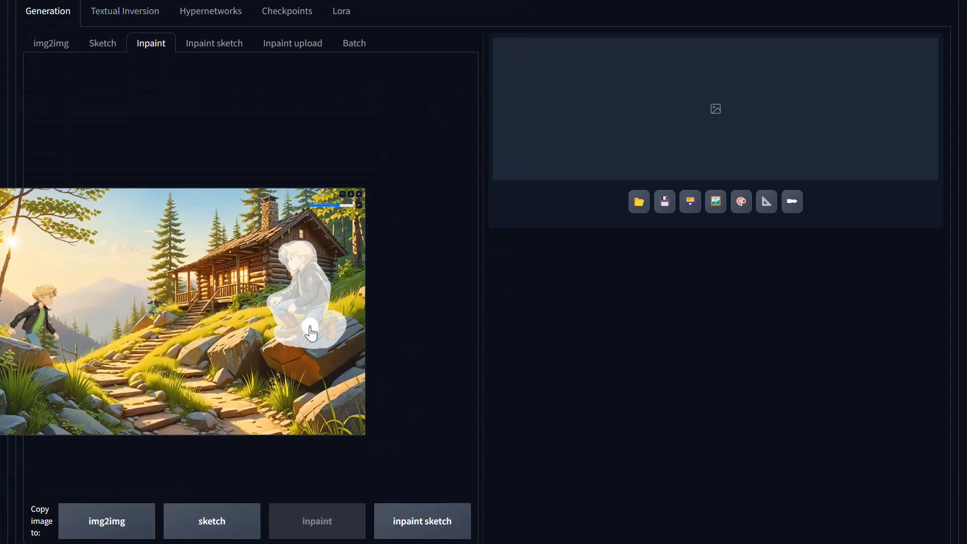
key("f")
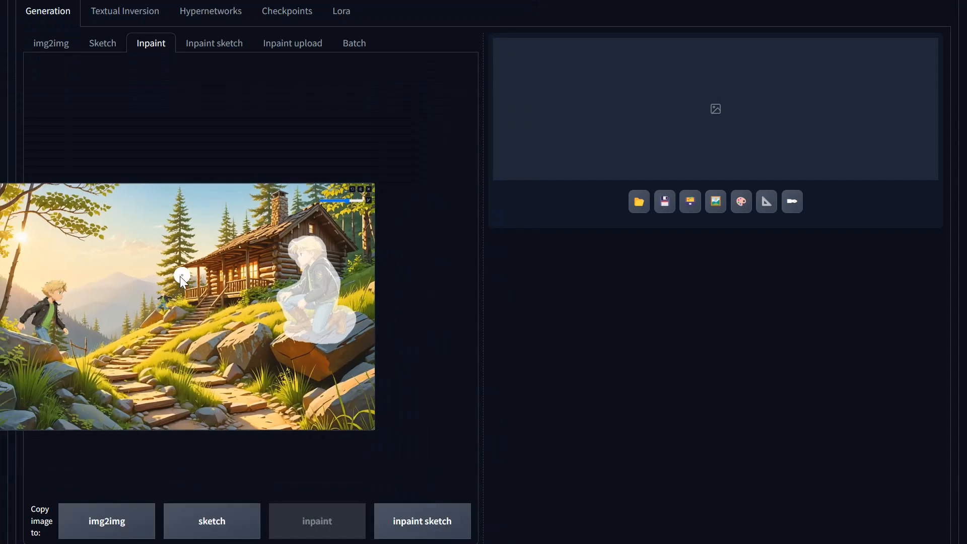
Set the only masked padding to 120 pixels and the sampling steps to 30.
scroll(401, 409, "down", 10)
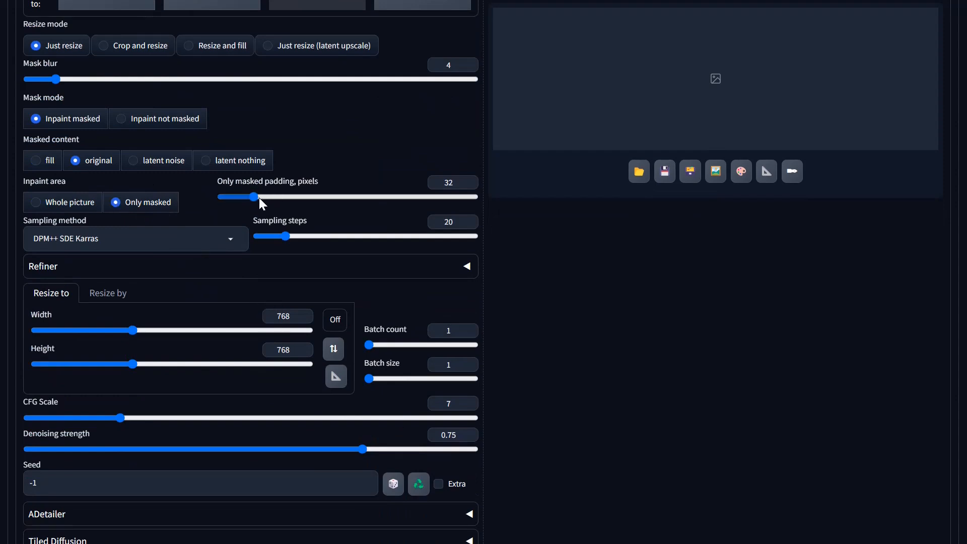
left_click_drag(259, 198, 343, 208)
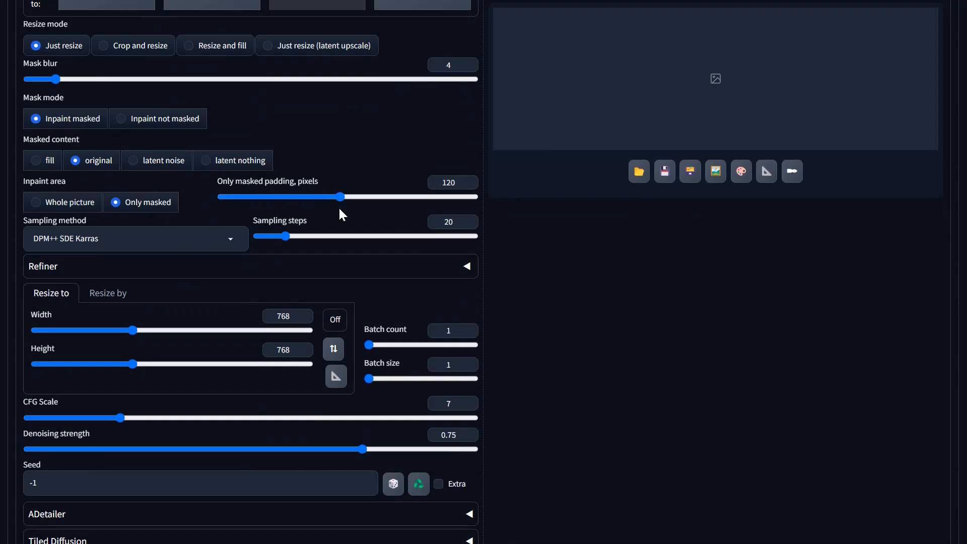
scroll(360, 287, "up", 7)
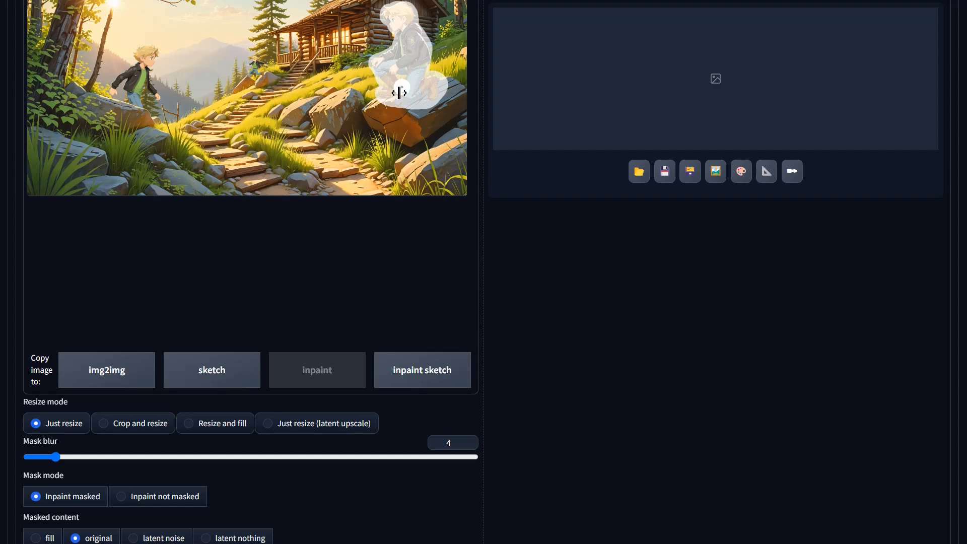
scroll(445, 203, "down", 1)
scroll(445, 203, "down", 5)
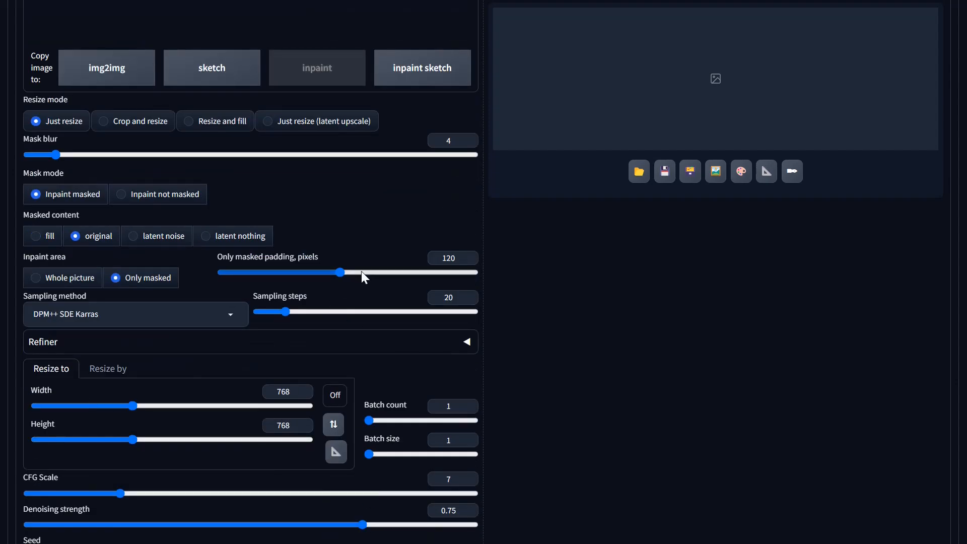
left_click_drag(287, 311, 302, 313)
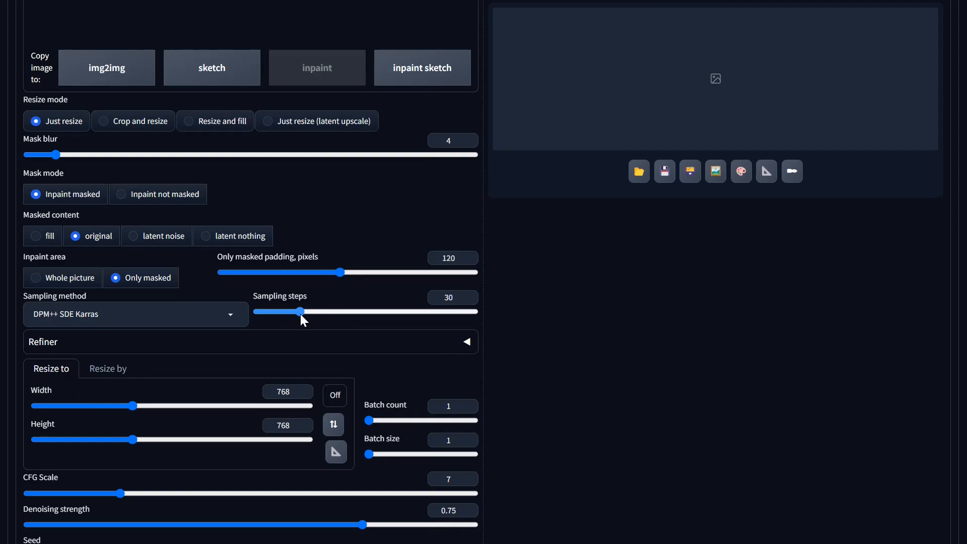
Load the checkpoint Inpainting\aZovyaRPGArtistTools_v4Inpainting.safetensors and set the SD VAE to vae-ft-mse-840000-ema-pruned.safetensors.
scroll(237, 282, "up", 8)
scroll(137, 99, "up", 4)
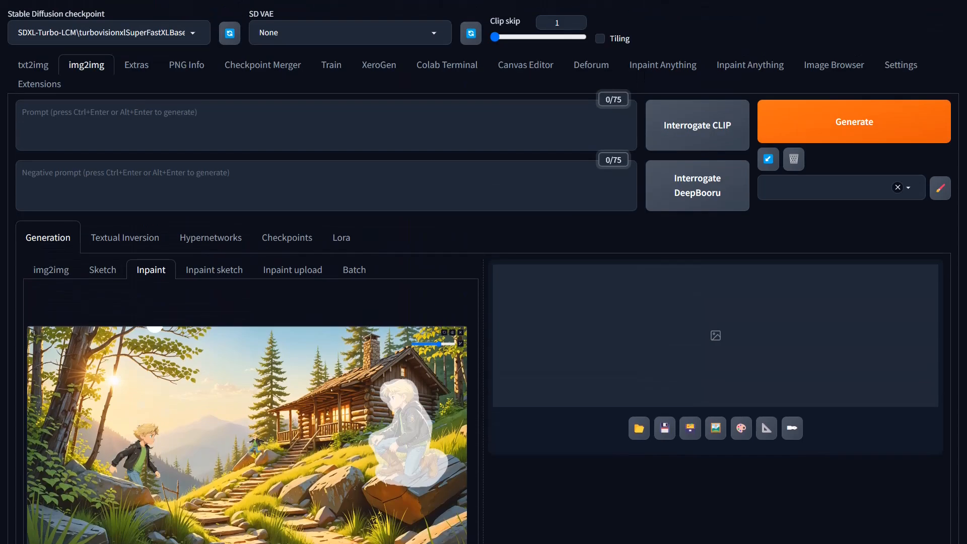
left_click(190, 35)
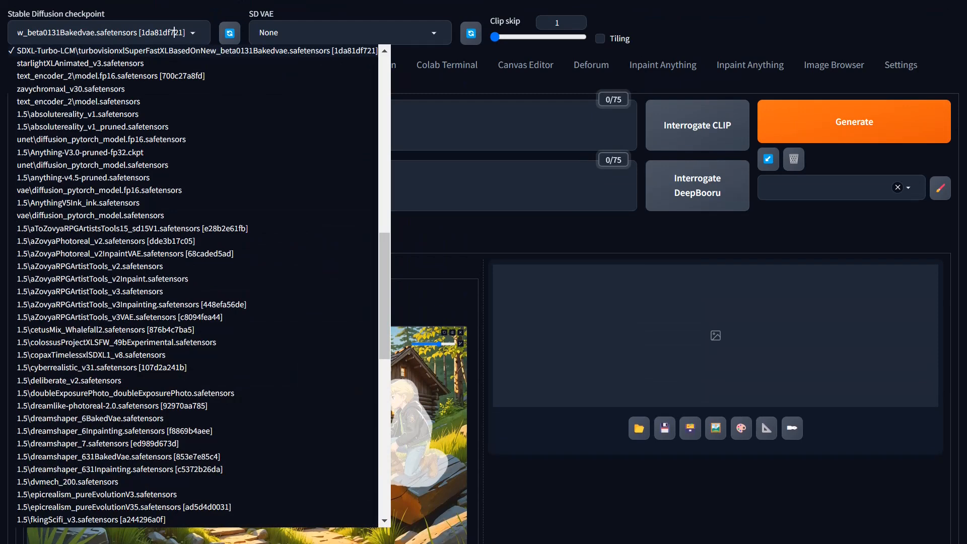
key("ctrl+a")
type("inpain")
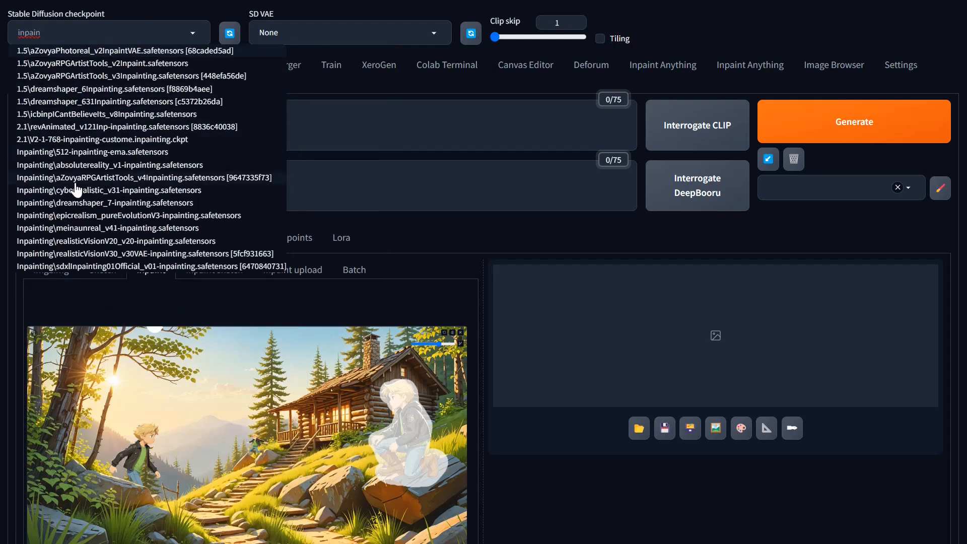
left_click(147, 183)
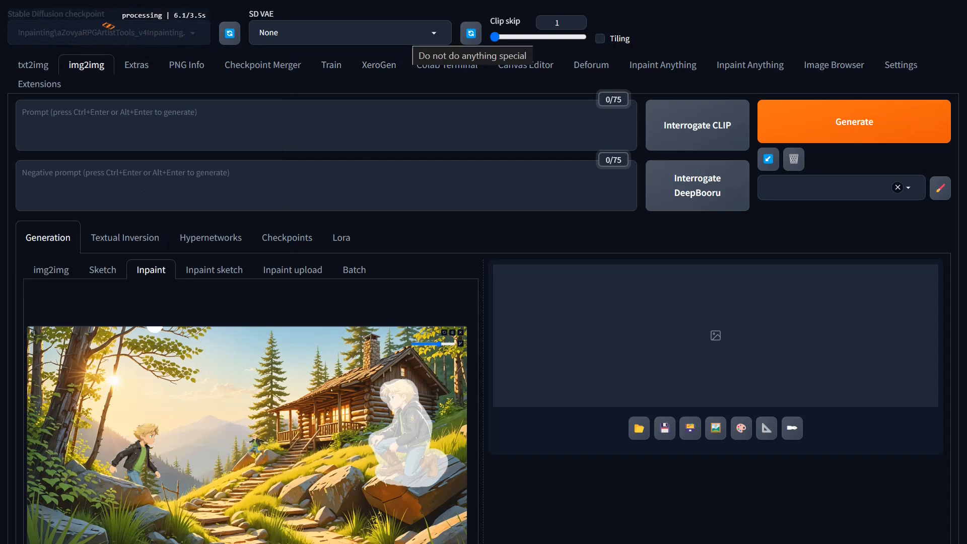
left_click(395, 35)
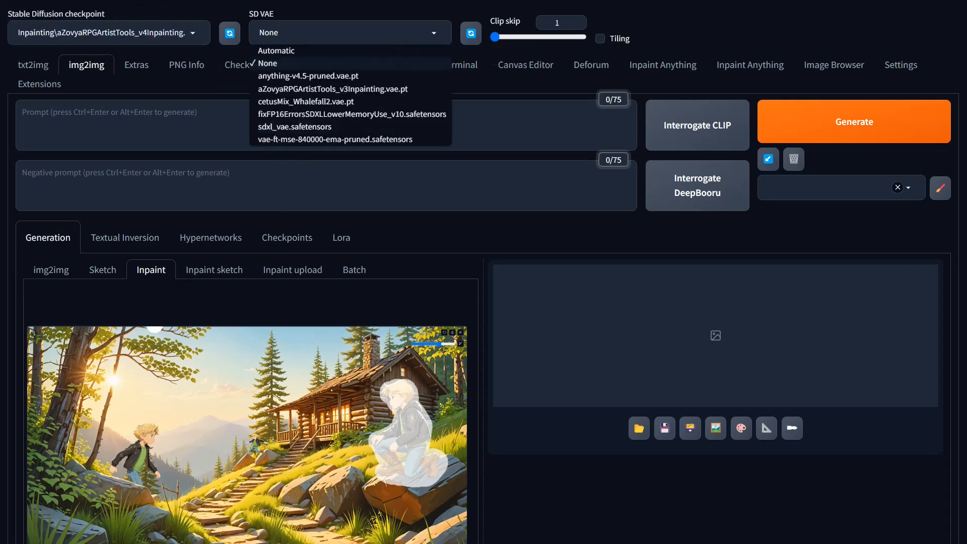
left_click(344, 140)
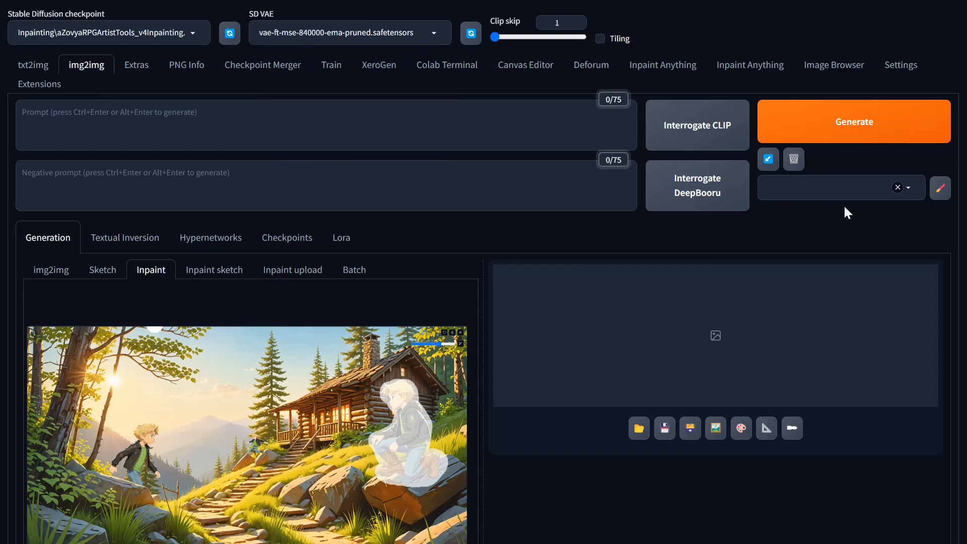
Select the saved prompt style "0 – N: SD 1.5-2.1 Negative" for the inpainting.
left_click(846, 187)
left_click(838, 205)
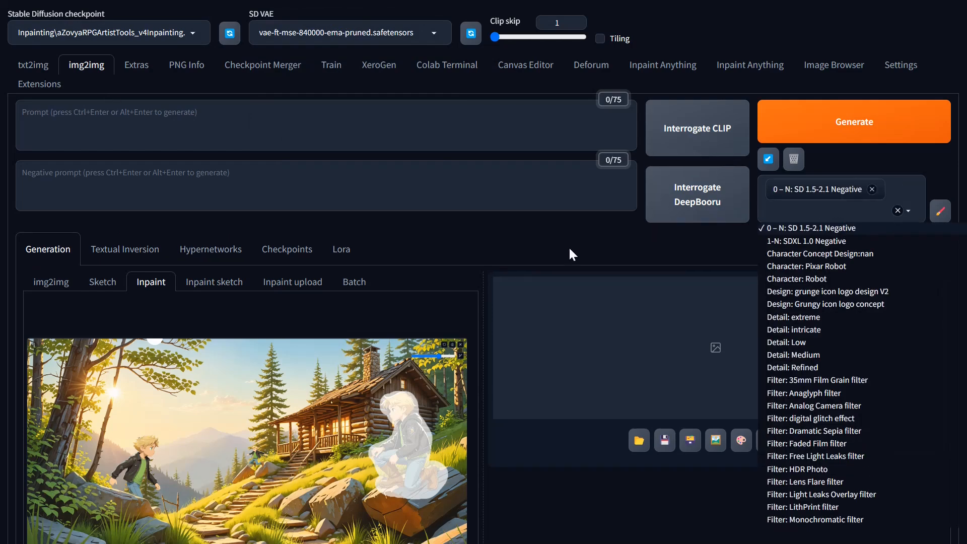
left_click(555, 233)
scroll(555, 231, "down", 12)
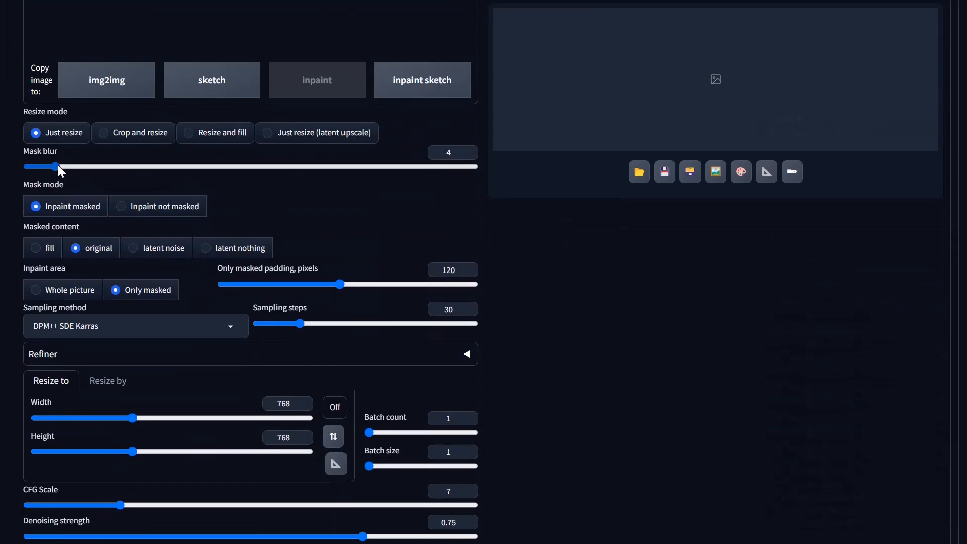
Set the mask blur to 8 and the sampling method to Euler a.
scroll(380, 218, "up", 9)
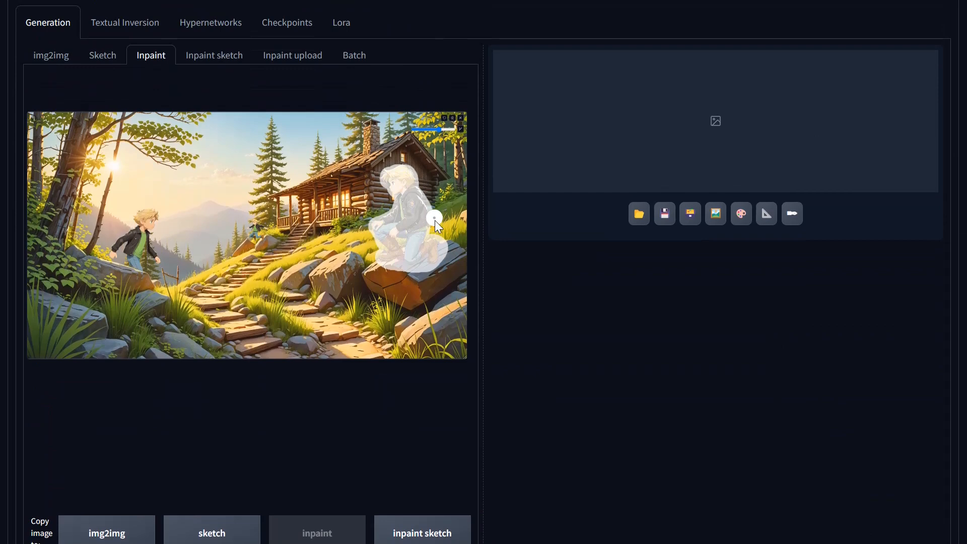
scroll(308, 317, "down", 5)
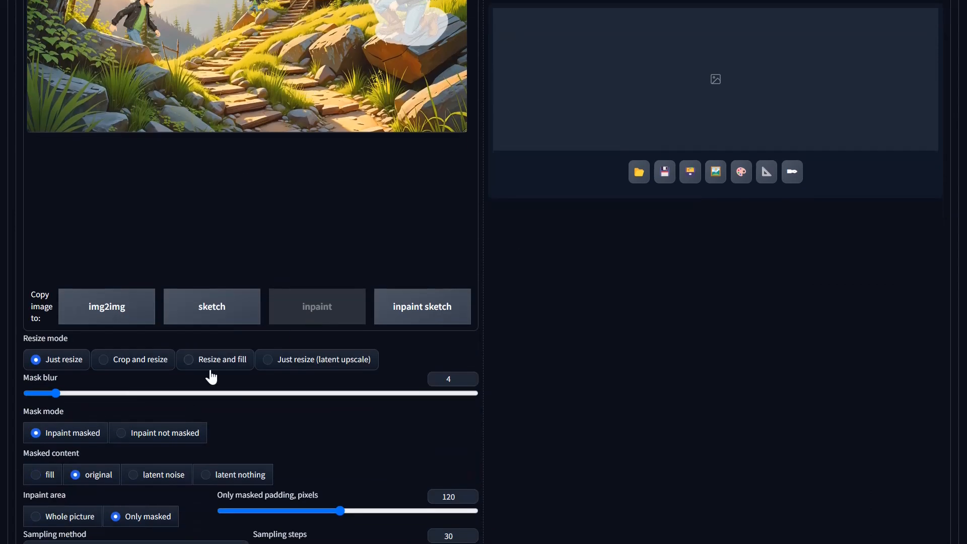
left_click_drag(57, 393, 84, 393)
scroll(589, 390, "down", 3)
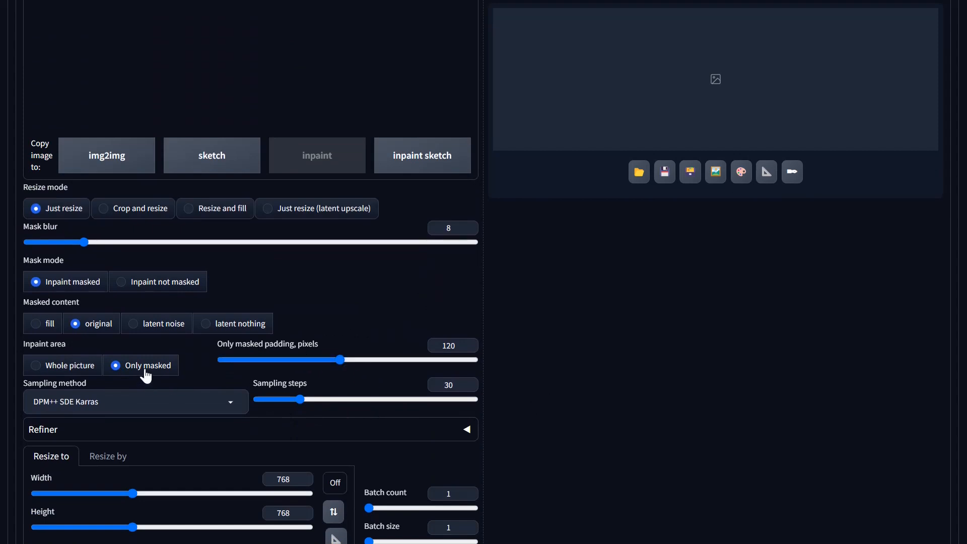
left_click(136, 401)
left_click(61, 257)
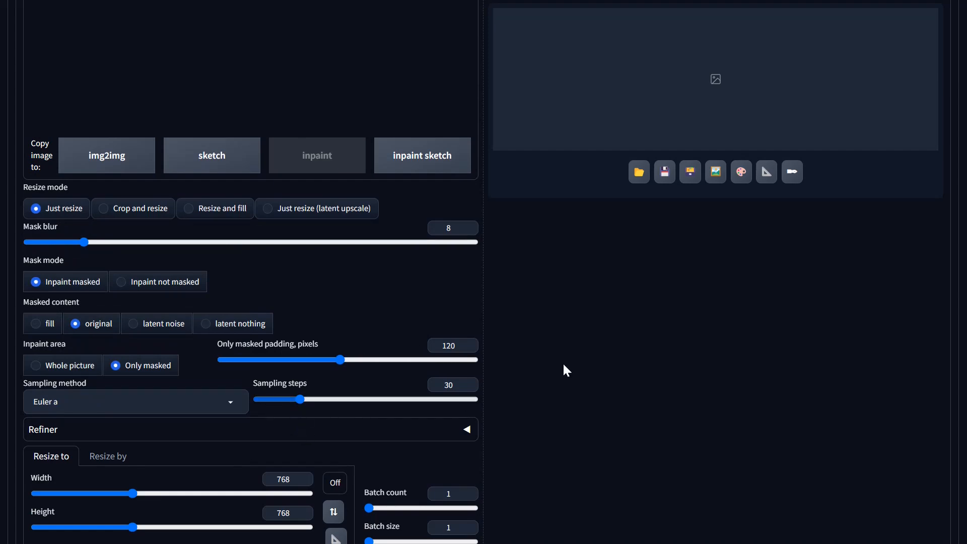
Set the denoising strength to 0.6 for inpainting the masked kneeling character.
scroll(625, 230, "up", 8)
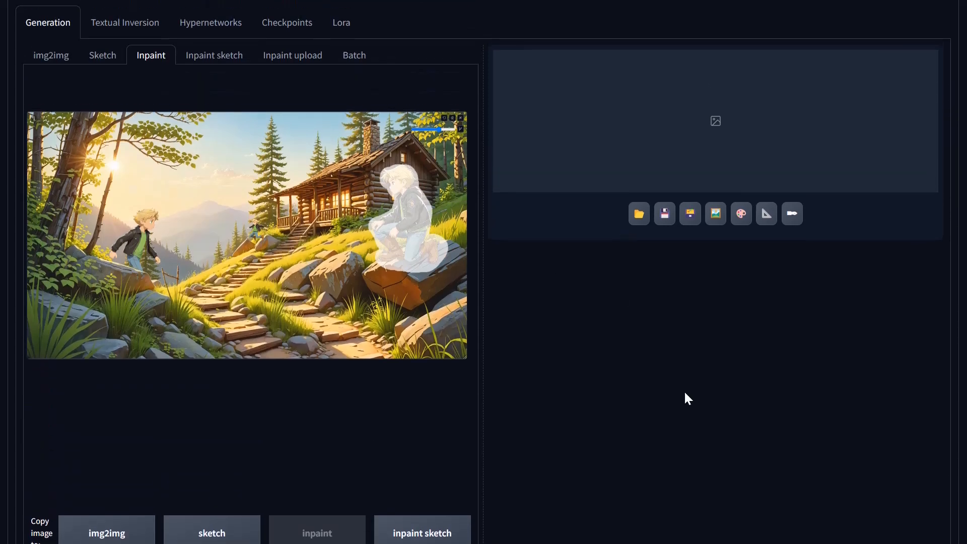
scroll(485, 386, "down", 3)
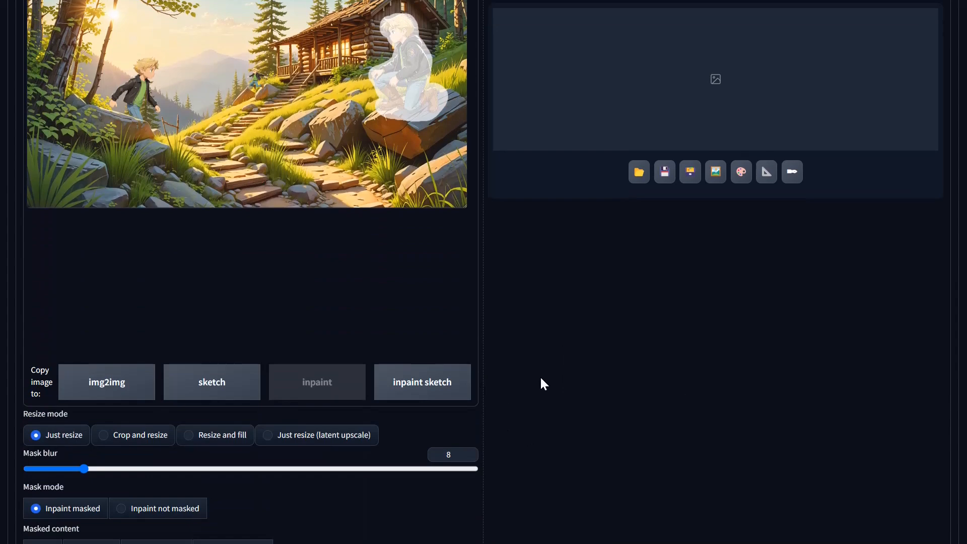
scroll(539, 378, "down", 9)
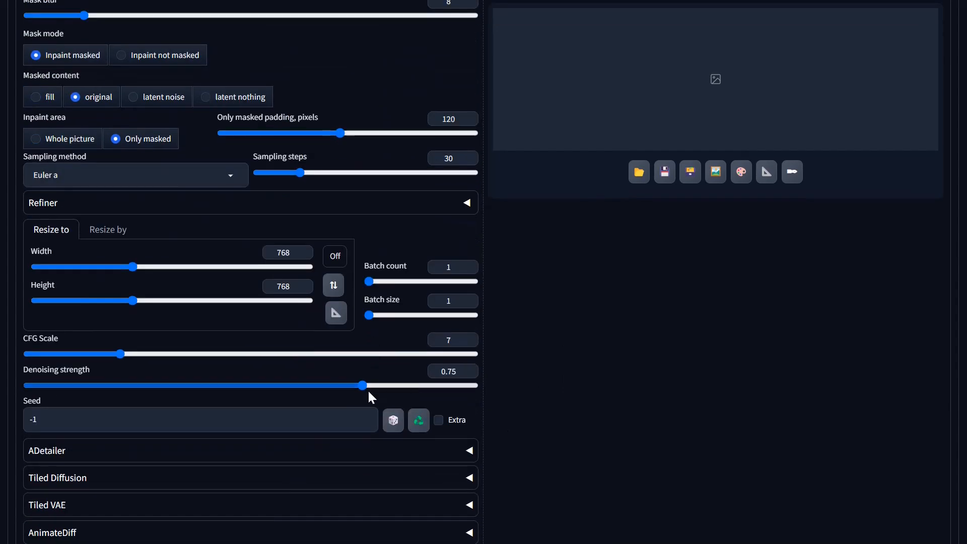
left_click(279, 385)
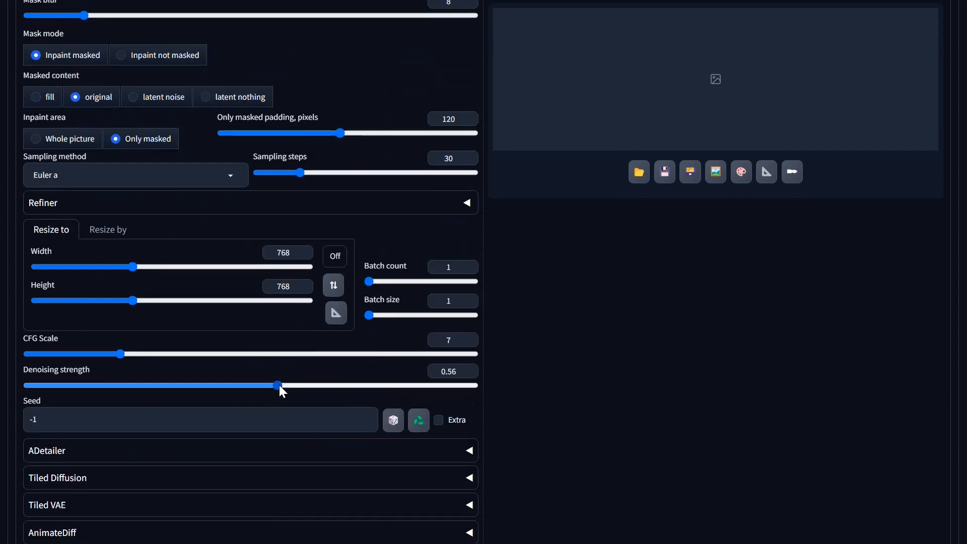
left_click_drag(279, 384, 294, 383)
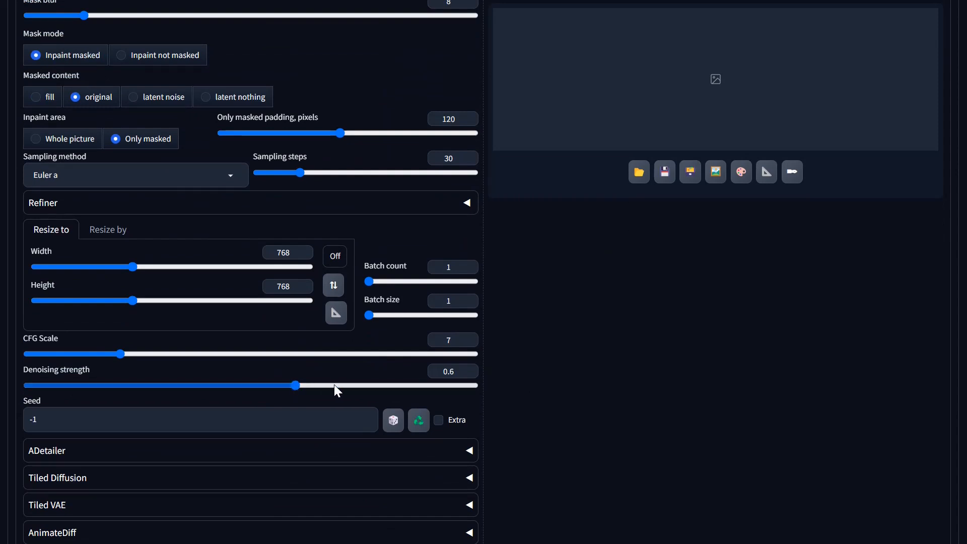
Enable ControlNet Unit 0 with Pixel Perfect and Upload independent control image turned on.
scroll(643, 352, "down", 5)
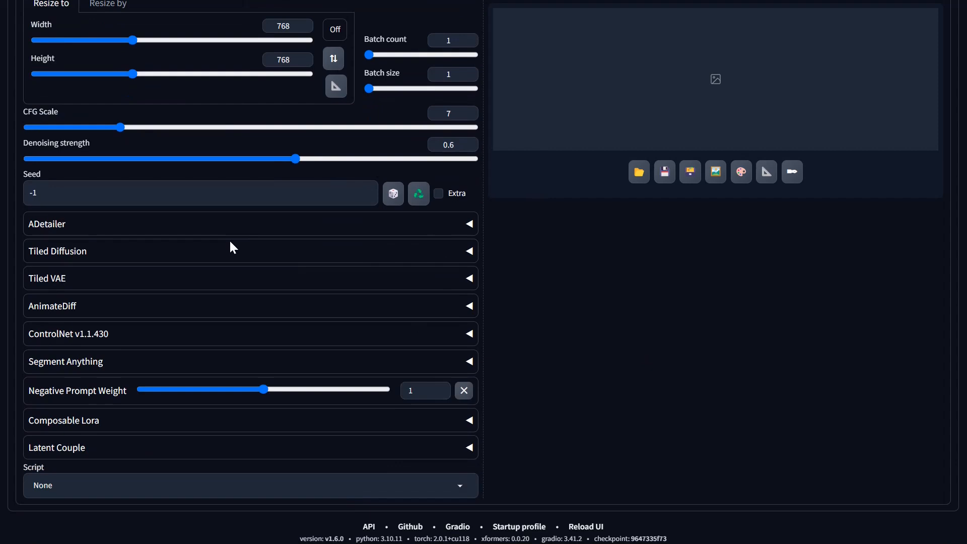
left_click(100, 340)
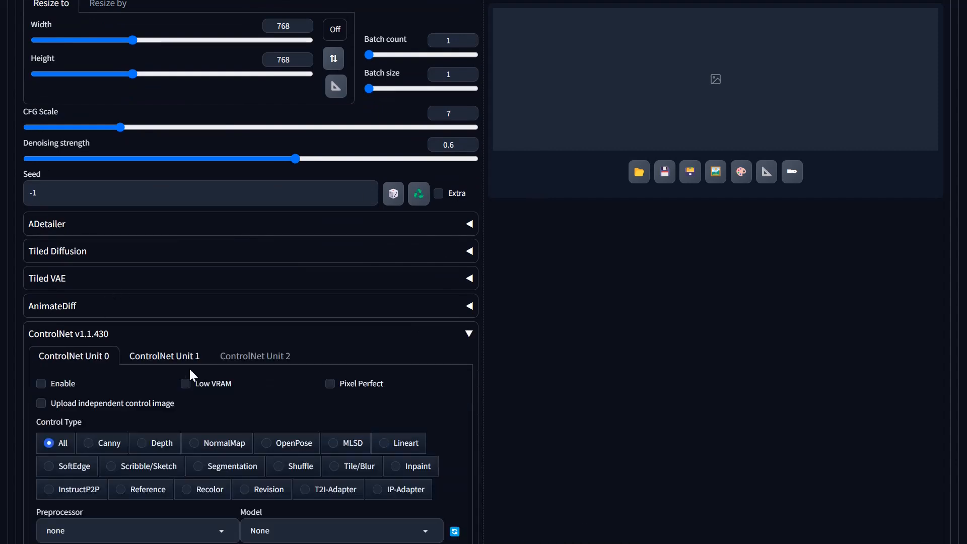
left_click(60, 388)
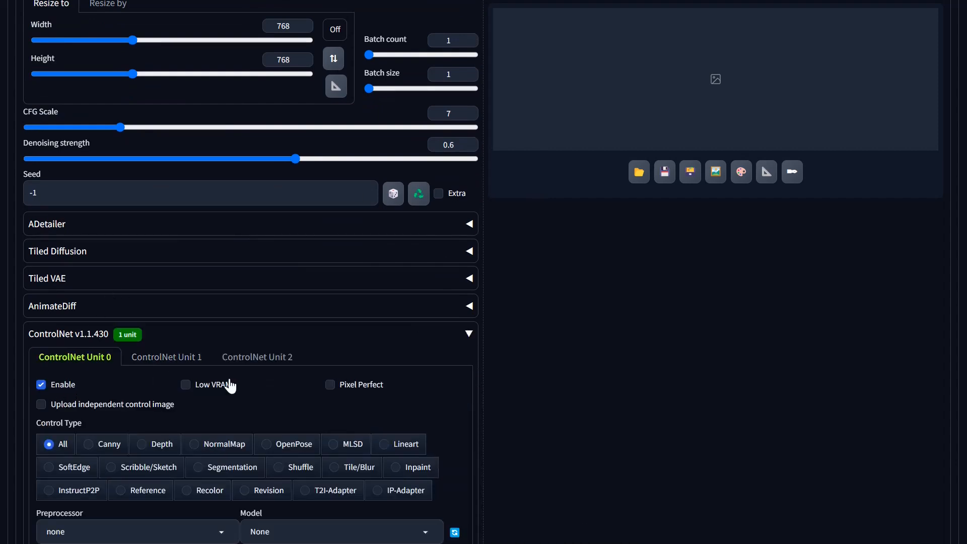
left_click(331, 384)
left_click(167, 406)
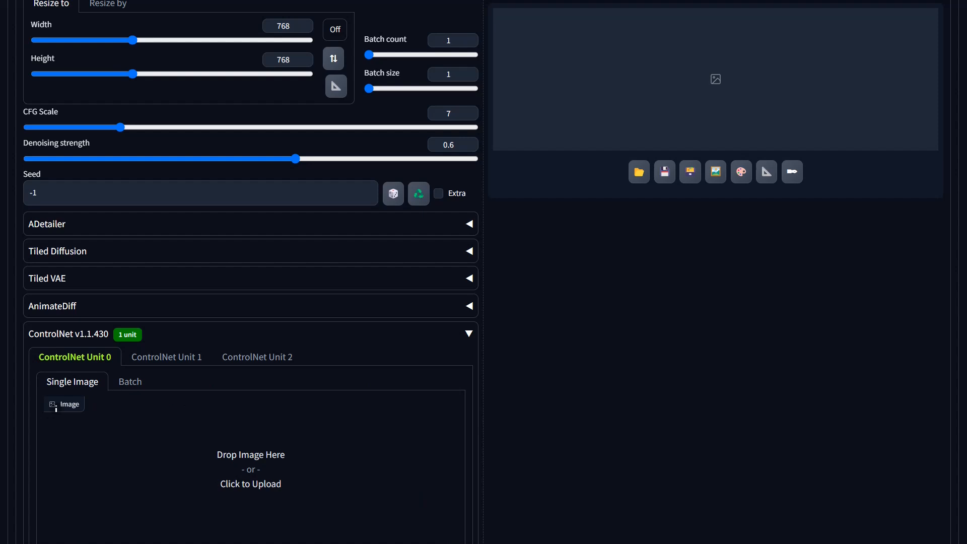
Load the three-view character sheet of the blonde boy as the control image of ControlNet Unit 0.
left_click_drag(966, 402, 549, 400)
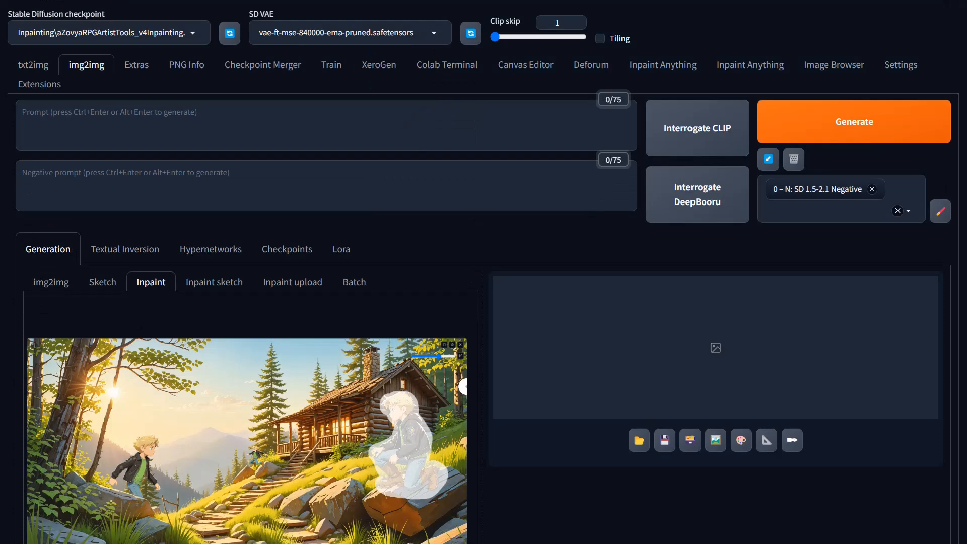
scroll(256, 415, "down", 15)
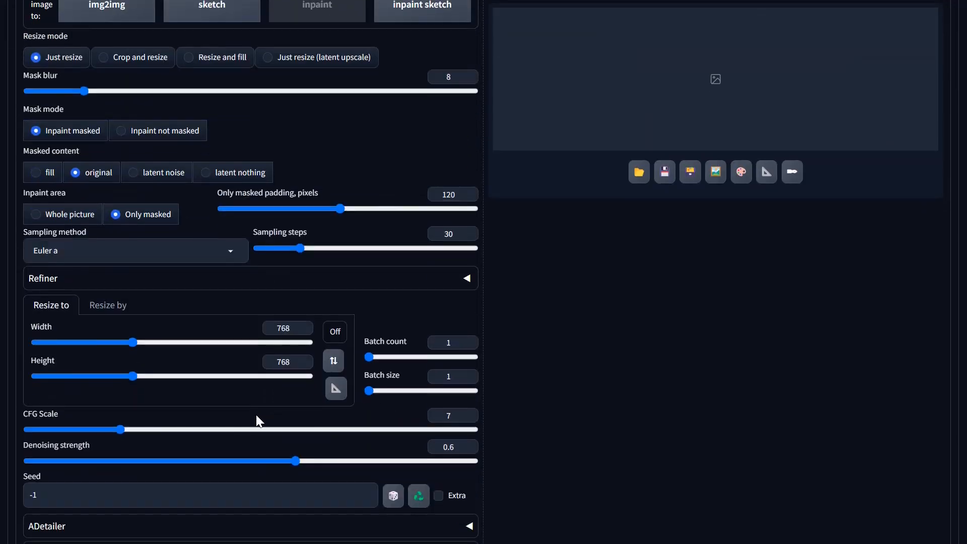
scroll(255, 415, "down", 12)
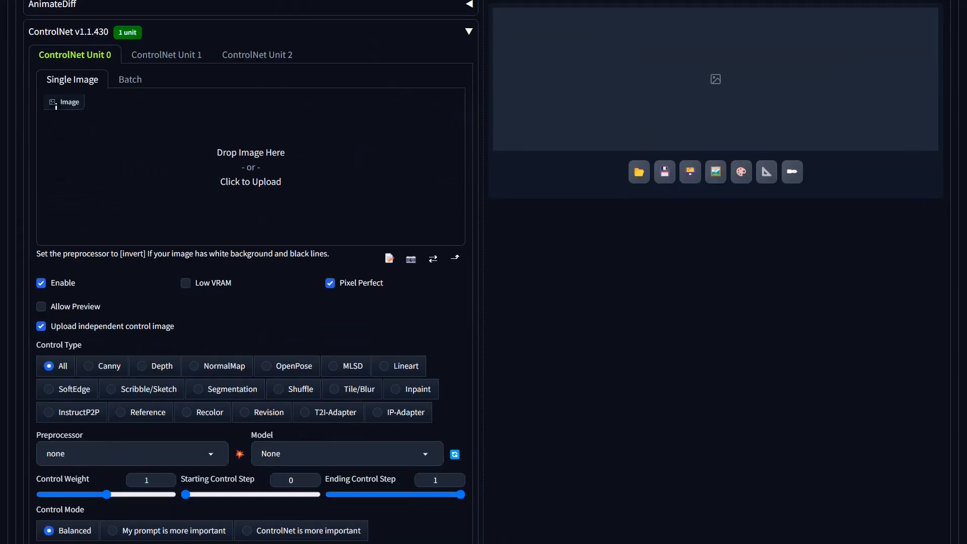
left_click_drag(520, 269, 207, 134)
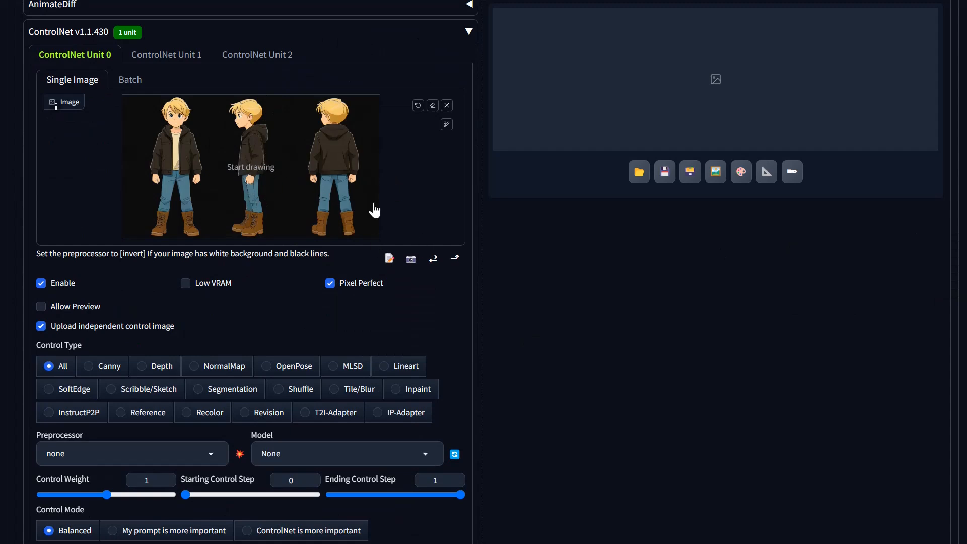
Examine the generation info of the angry-face expression grid in the Image Browser.
scroll(220, 211, "up", 10)
scroll(222, 211, "up", 10)
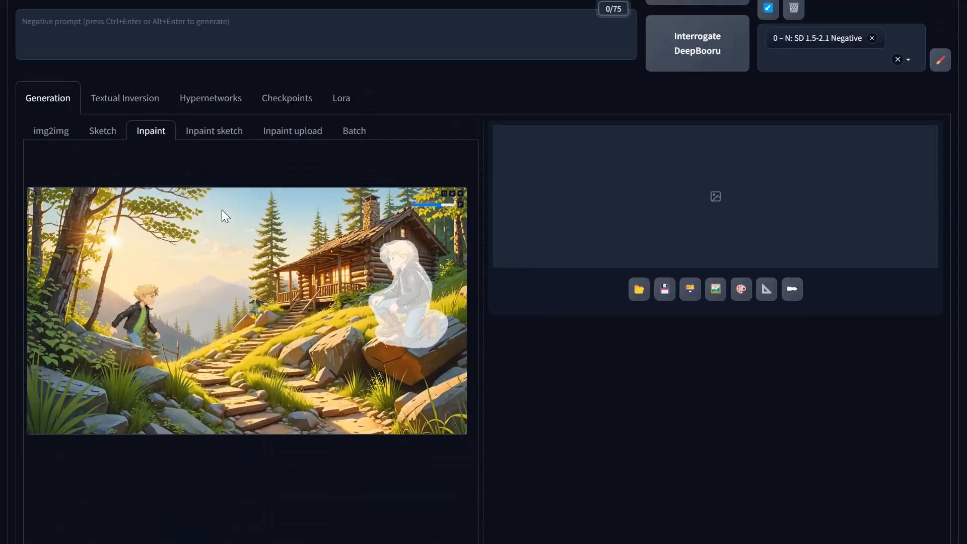
scroll(222, 210, "up", 3)
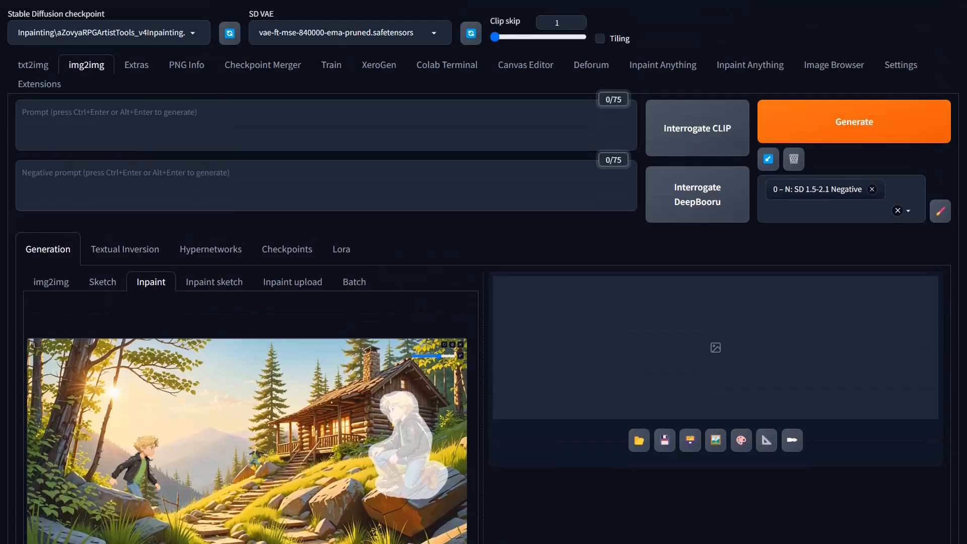
left_click(845, 71)
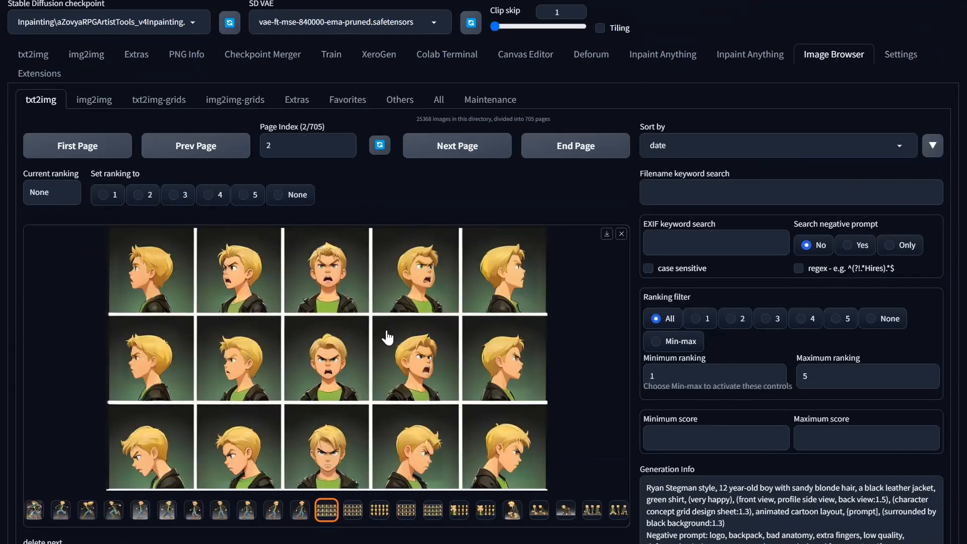
scroll(384, 339, "down", 5)
scroll(396, 274, "up", 5)
scroll(633, 381, "down", 5)
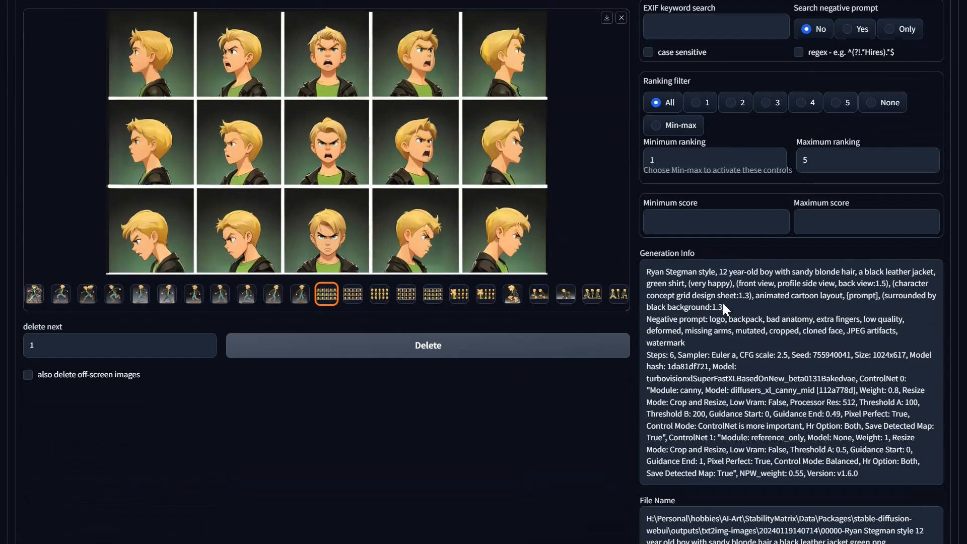
scroll(511, 130, "up", 5)
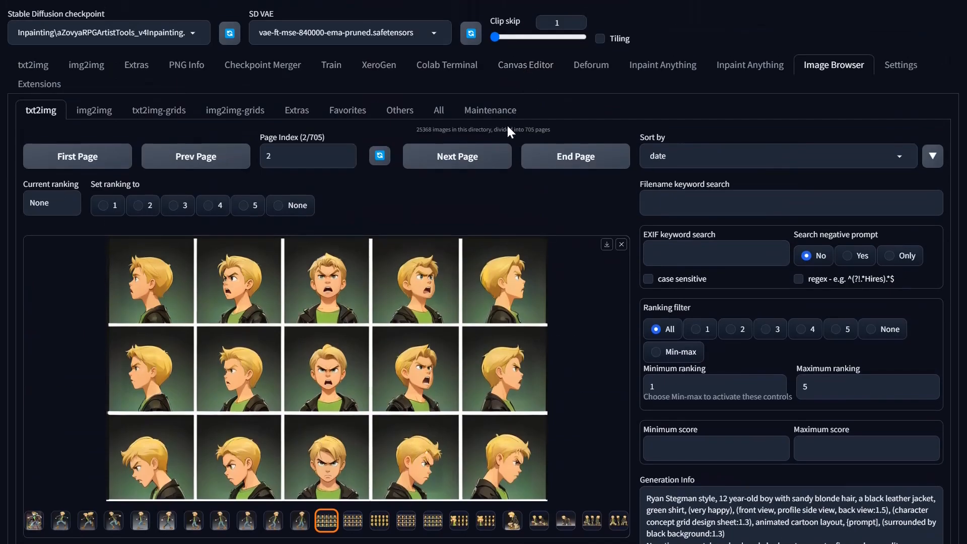
Open the green-shirt character sheet on page 3 and copy its prompt from the artist style through "hiking boots standing,".
left_click(443, 171)
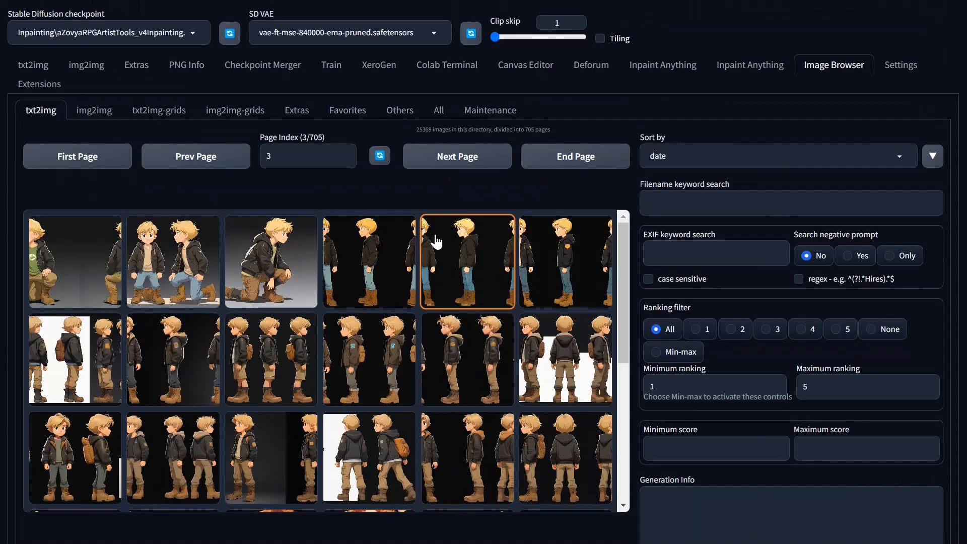
left_click(468, 259)
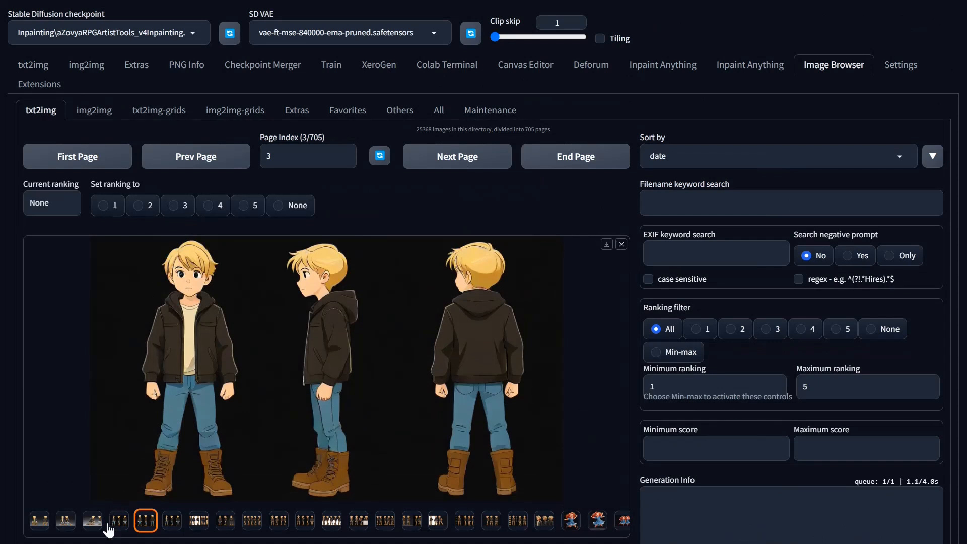
key("Left")
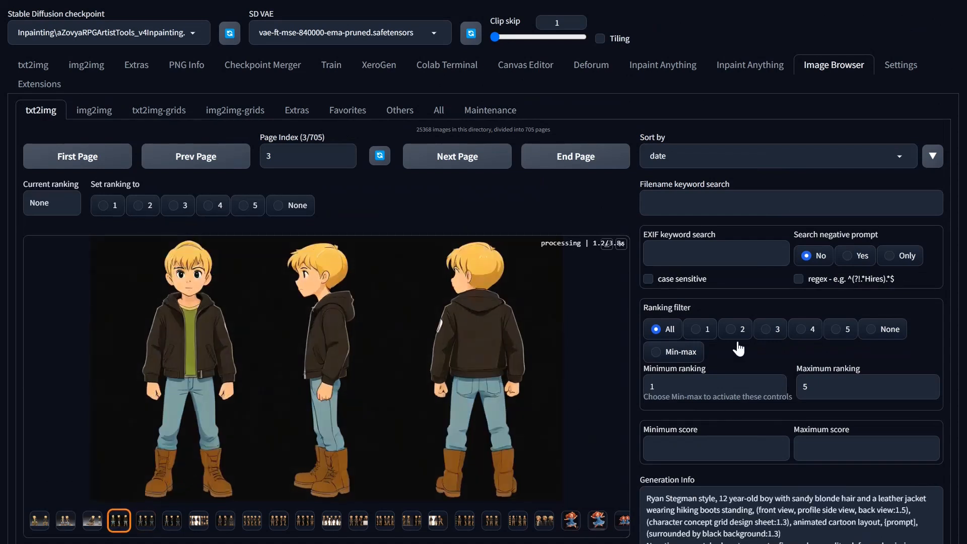
scroll(738, 350, "down", 3)
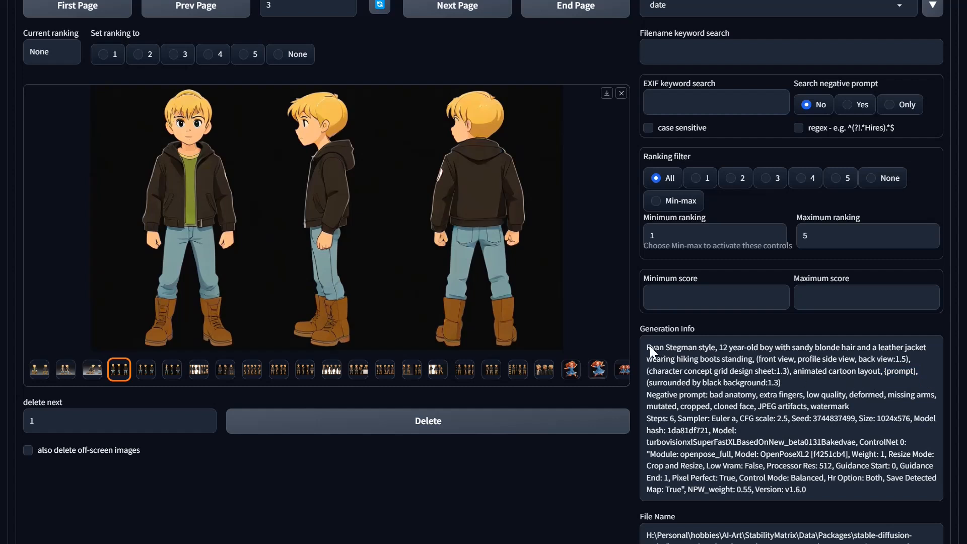
left_click_drag(647, 346, 711, 357)
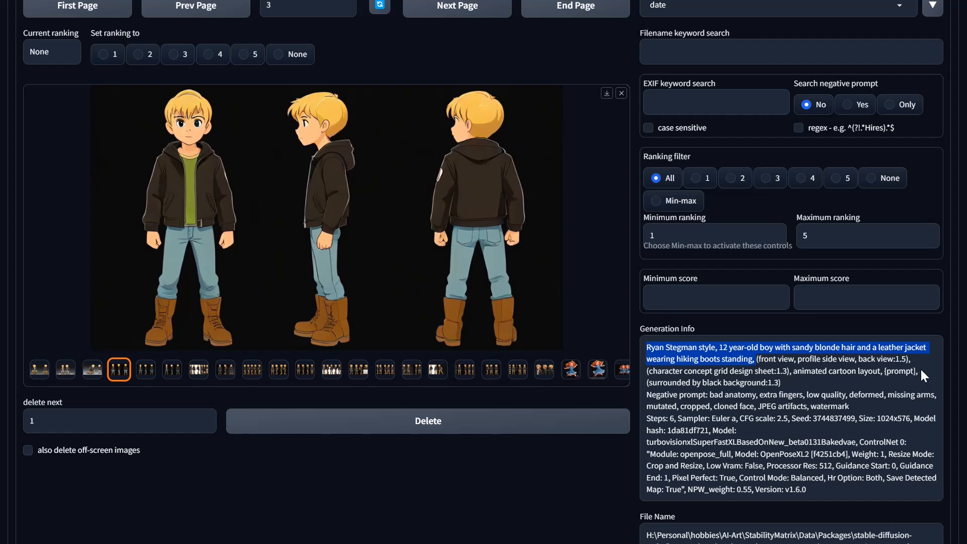
right_click(711, 356)
left_click(763, 376)
scroll(76, 151, "up", 3)
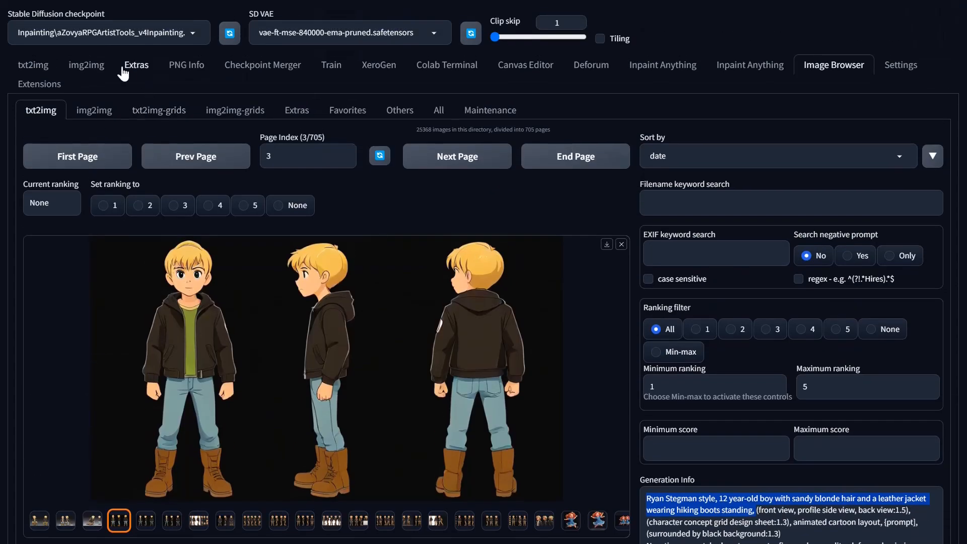
Paste the copied description into the img2img prompt and append "green shirt".
left_click(86, 65)
right_click(132, 120)
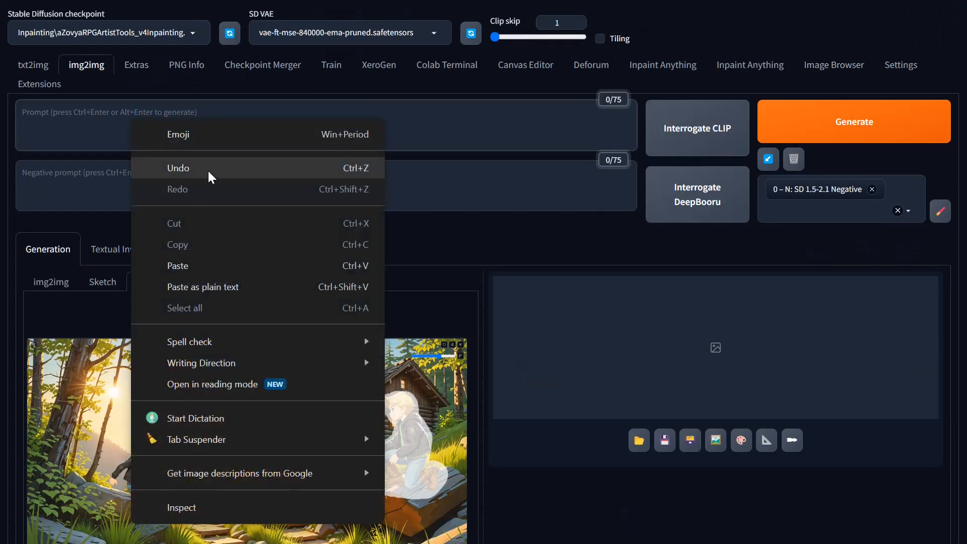
left_click(197, 263)
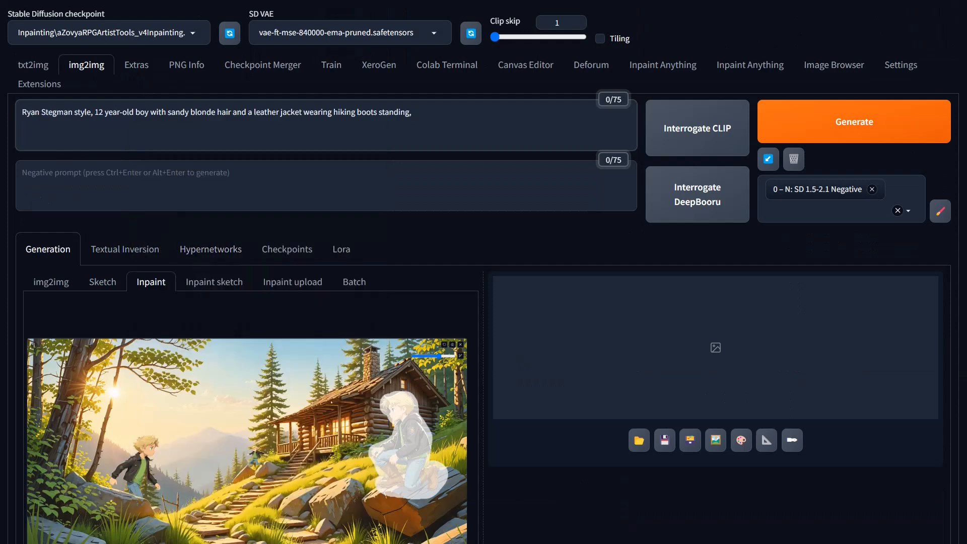
type("green shirt")
Reword the prompt after the boy's age to read "with sandy blonde hair, a black leather jacket, tan hiking boots, green shirt".
double_click(241, 112)
key("BackSpace")
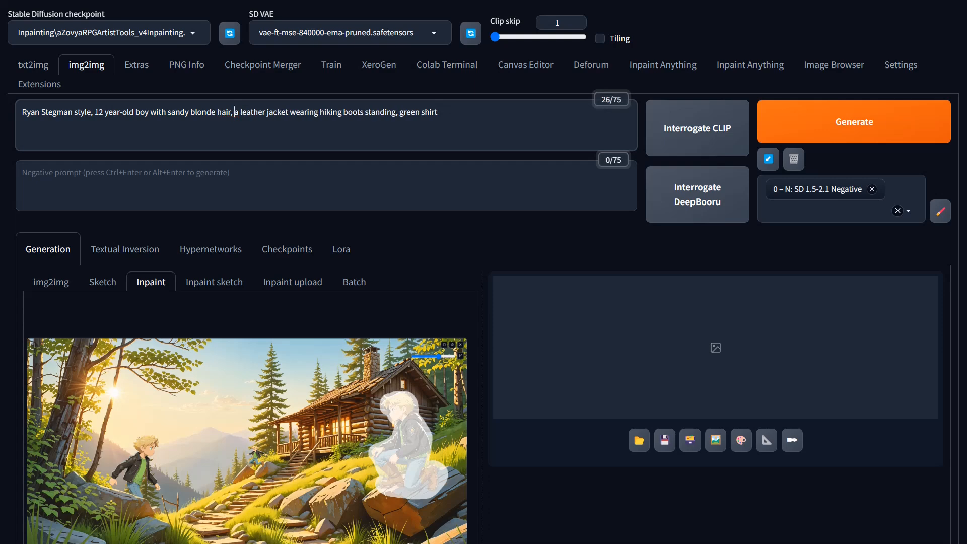
type("black")
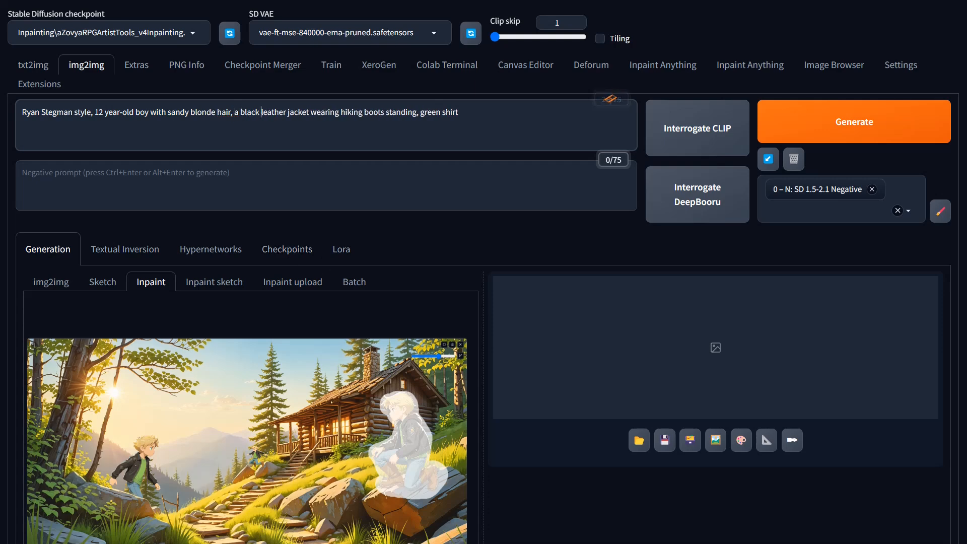
left_click_drag(339, 112, 311, 112)
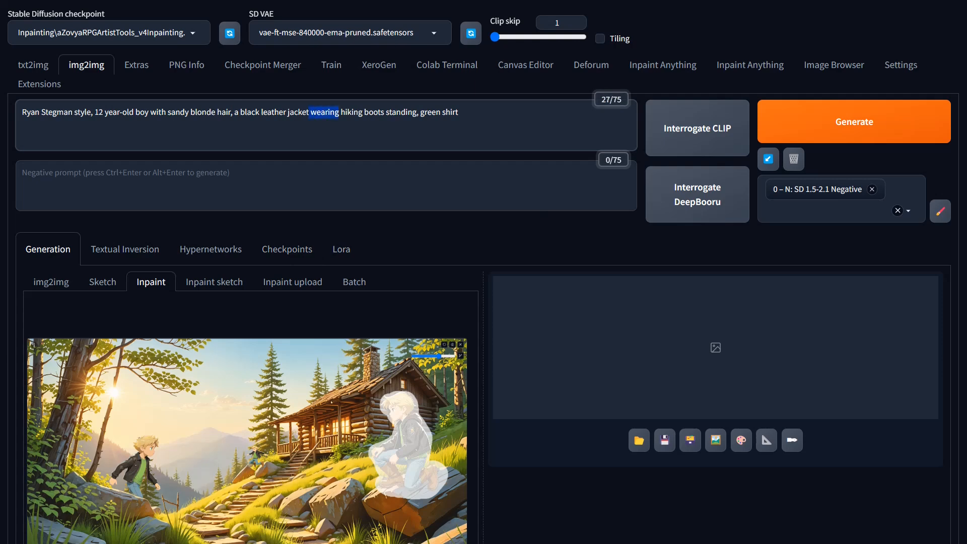
type(", tan")
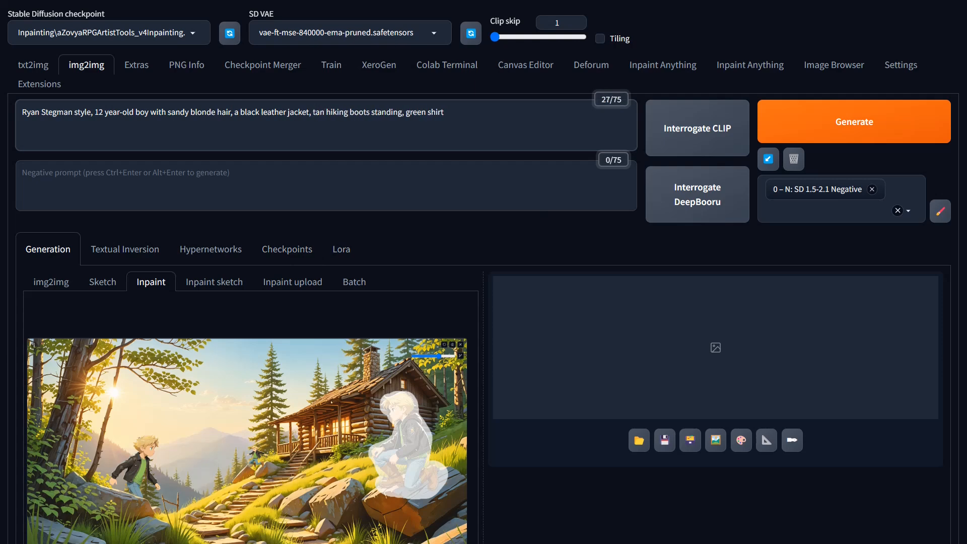
double_click(386, 113)
key("BackSpace")
key("BackSpace")
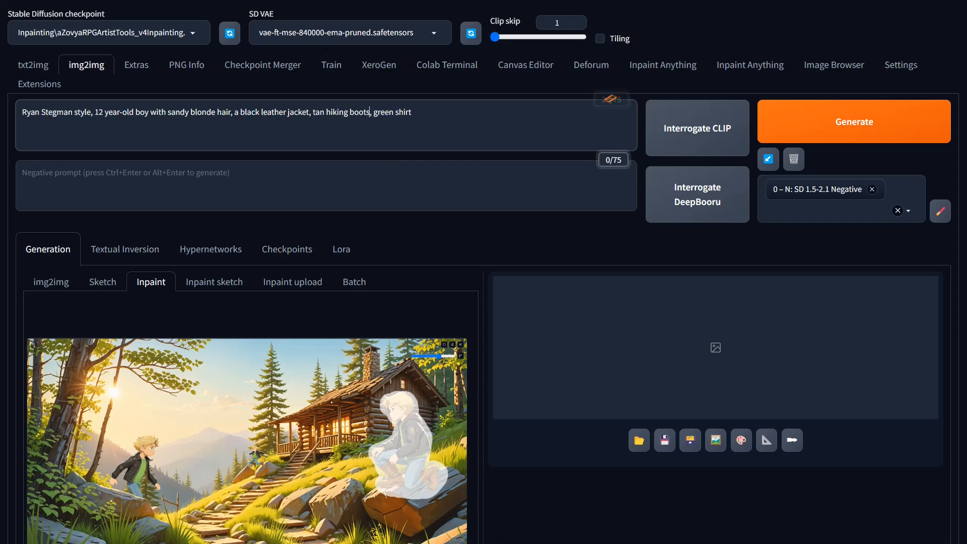
Append ", kneeling on a rock at sunset" to the end of the img2img prompt.
left_click(411, 113)
type(", ")
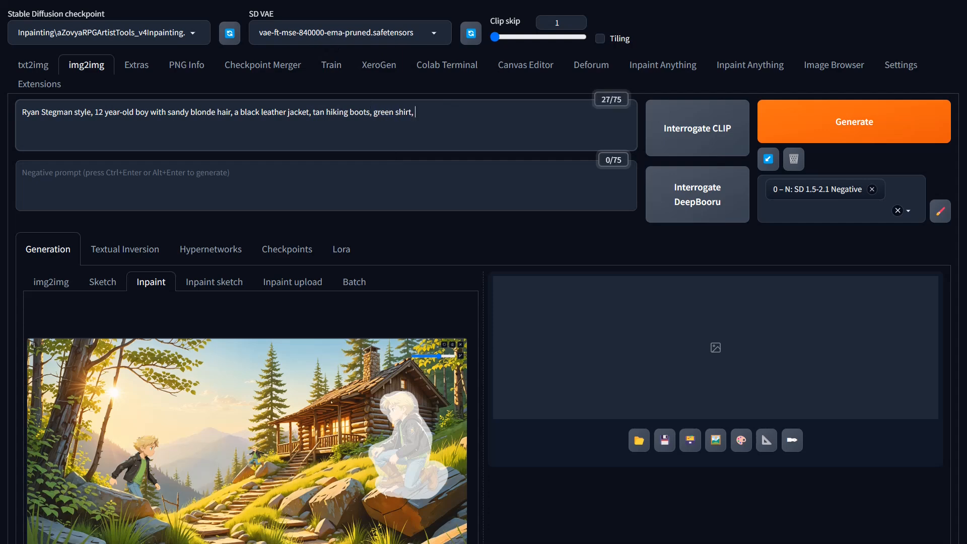
type("kneeling on a rock ")
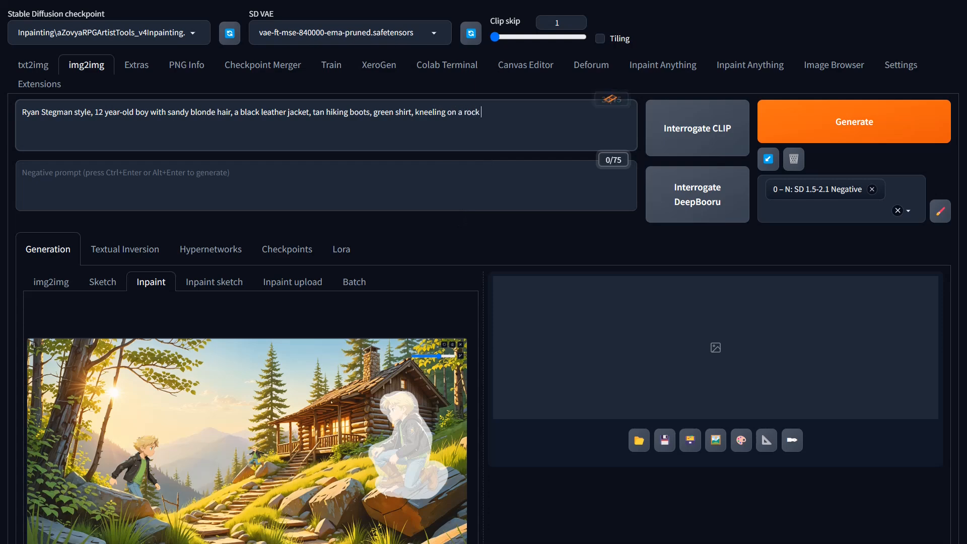
type("at sunset")
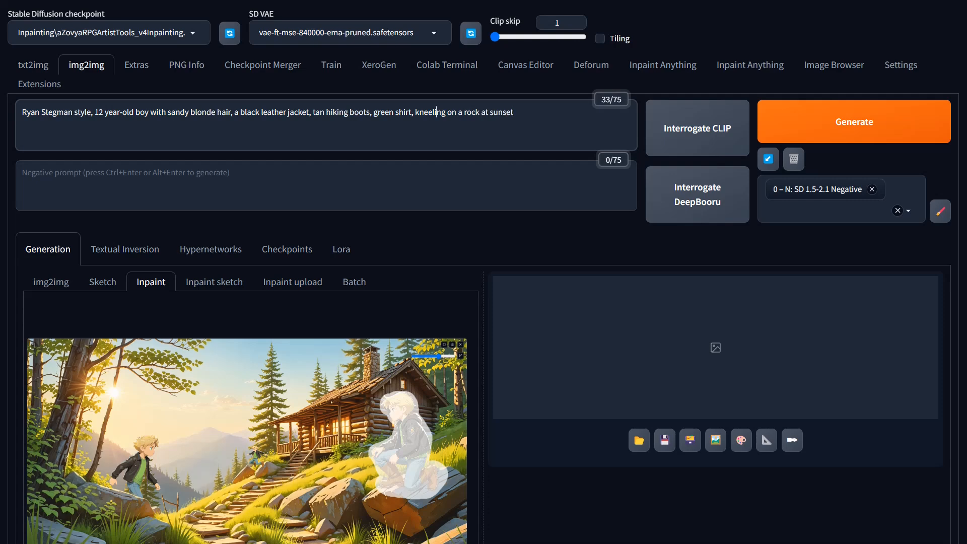
right_click(249, 296)
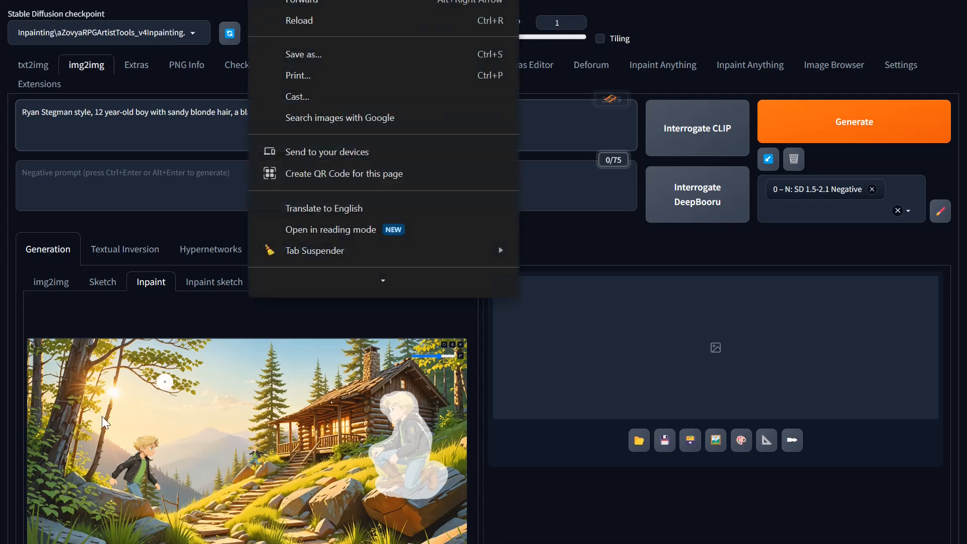
left_click(592, 244)
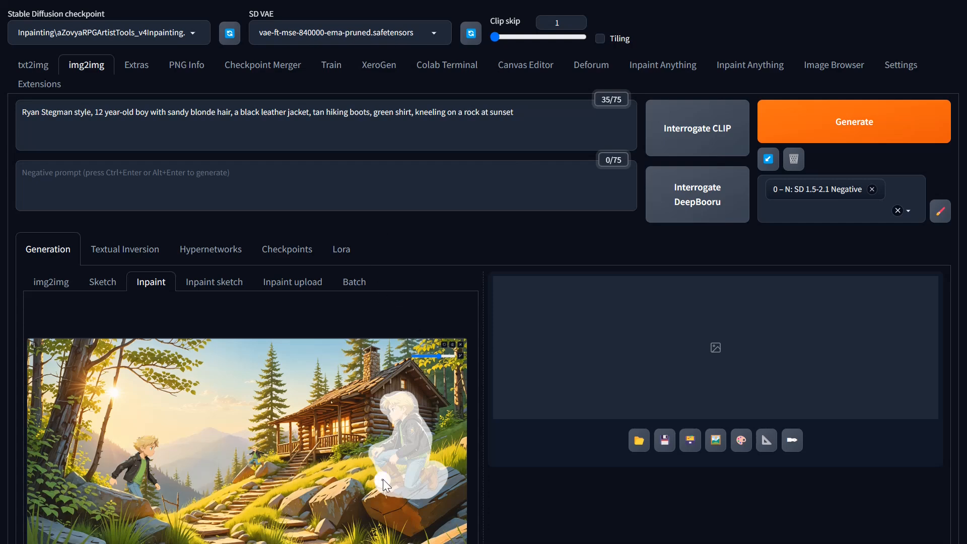
Set the control type of ControlNet Unit 0 to Reference with the reference_only preprocessor.
scroll(404, 265, "down", 5)
scroll(404, 267, "down", 13)
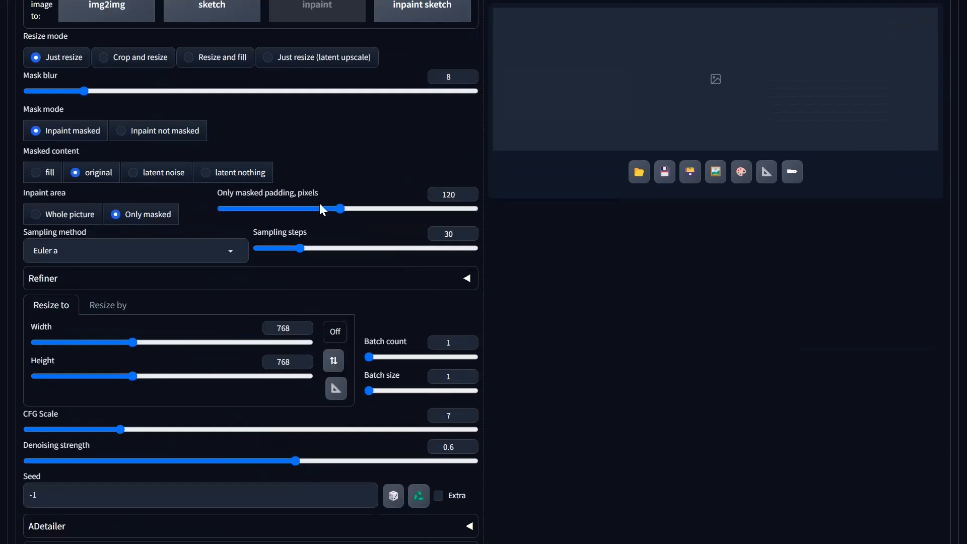
scroll(110, 365, "down", 4)
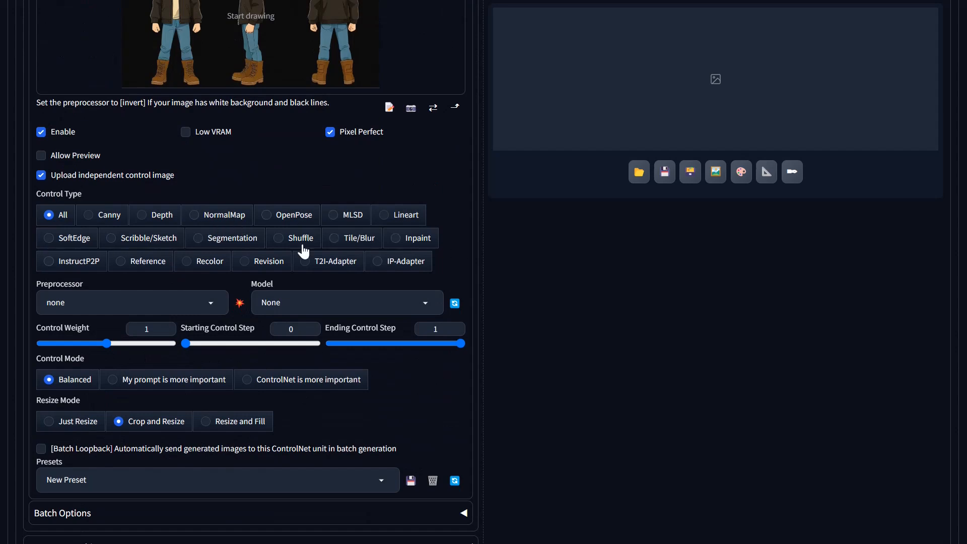
left_click(137, 266)
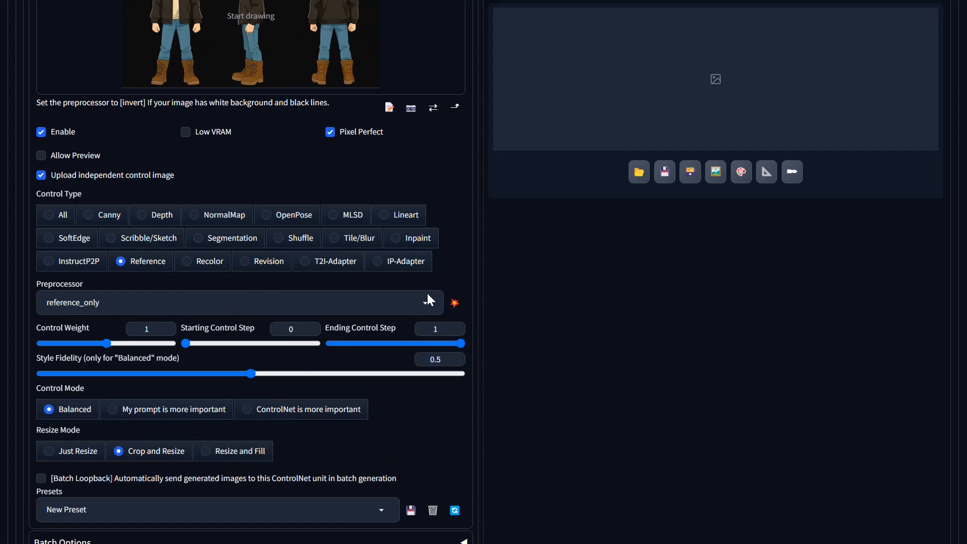
scroll(504, 355, "up", 5)
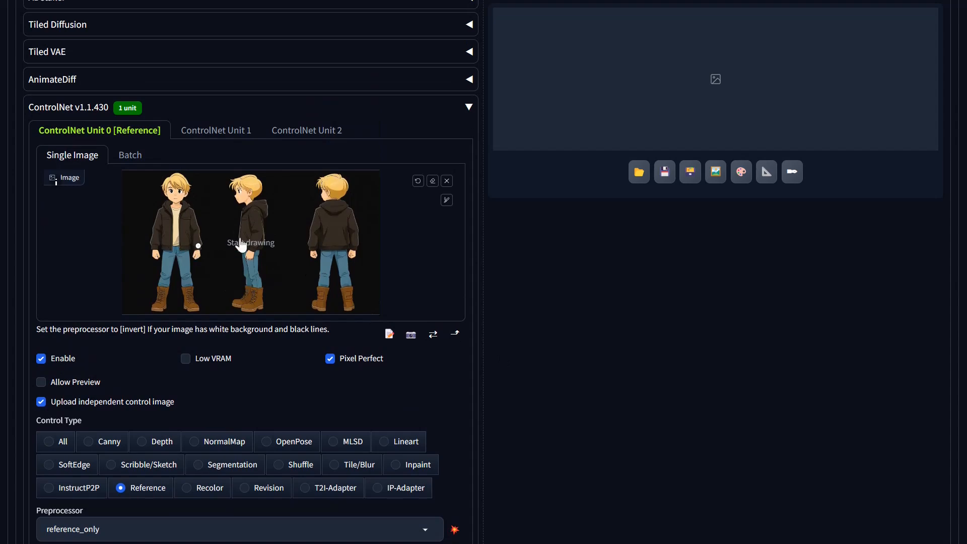
Lock the inpaint output's aspect ratio to 1:1 and set its size to 768 by 768.
scroll(710, 328, "up", 9)
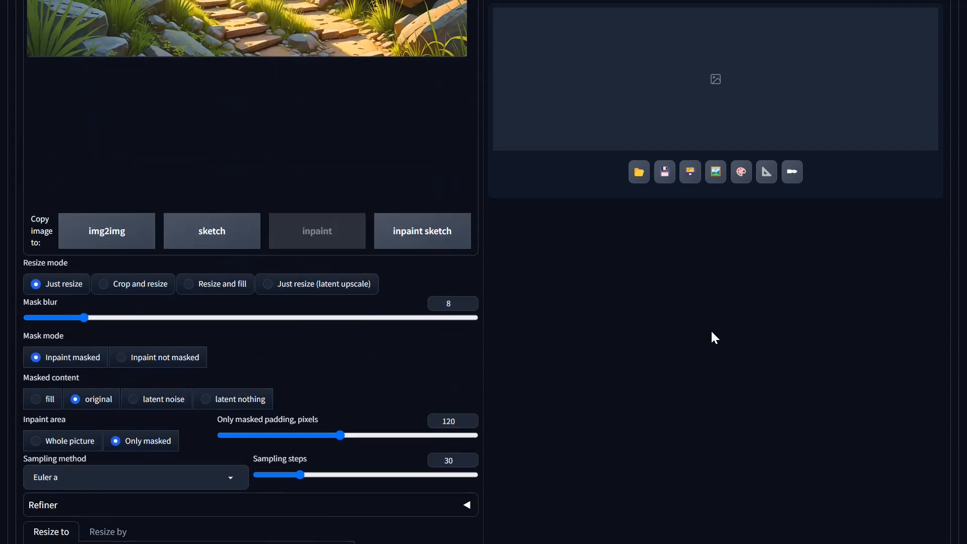
left_click(335, 312)
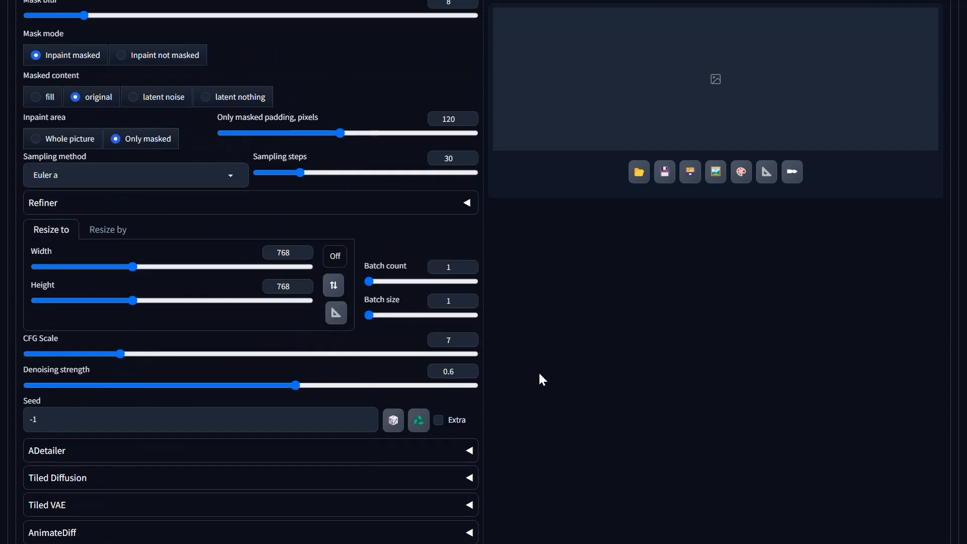
left_click(335, 257)
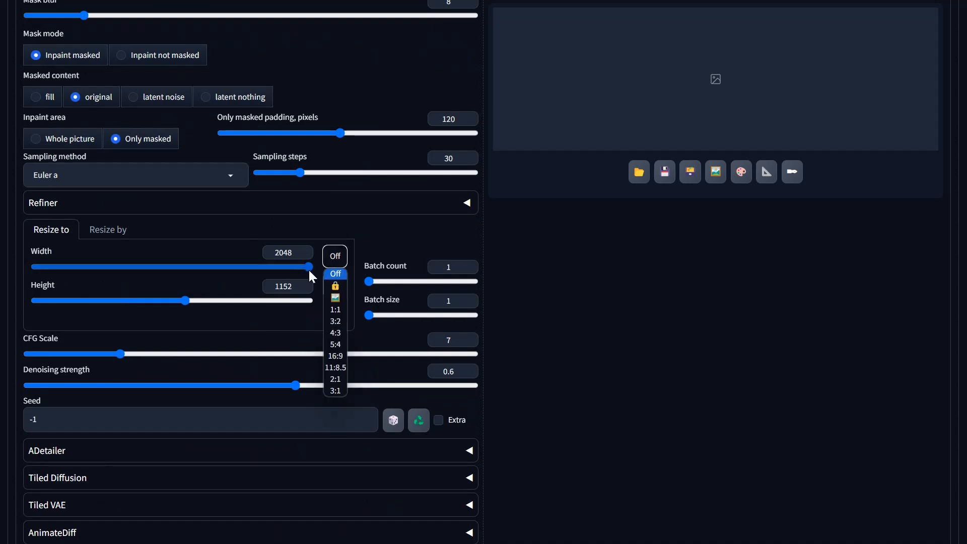
left_click_drag(309, 266, 184, 277)
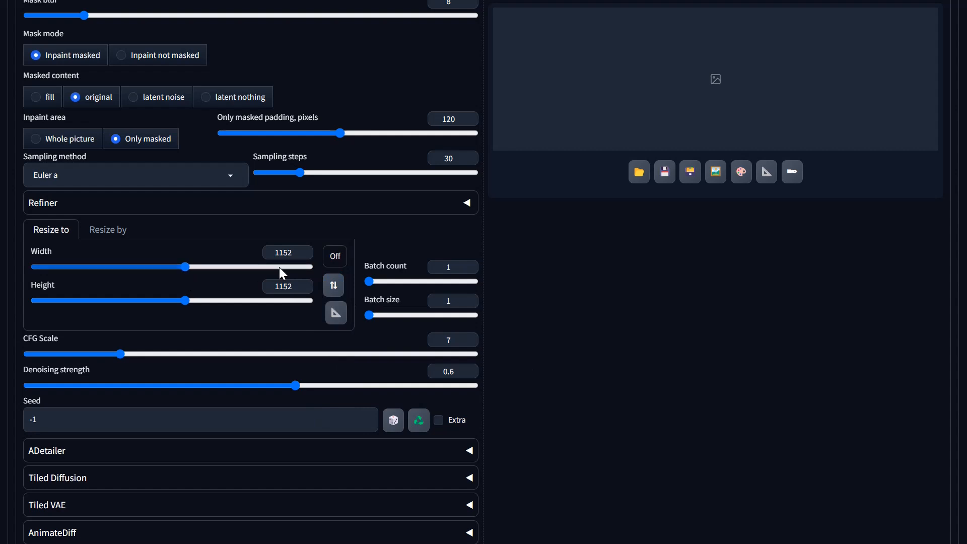
left_click(336, 257)
left_click(346, 310)
left_click_drag(189, 268, 134, 275)
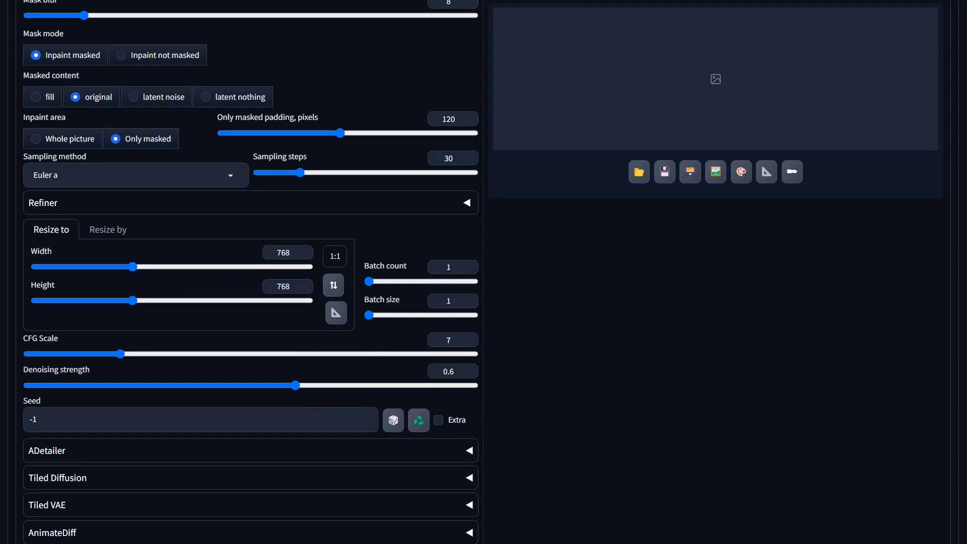
Generate the inpainting of the masked kneeling boy.
scroll(286, 282, "up", 5)
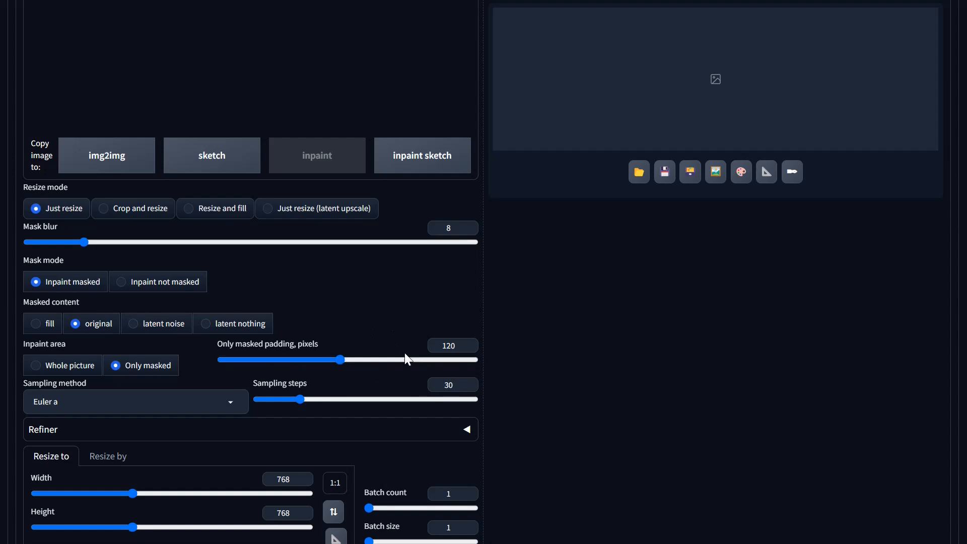
scroll(243, 360, "up", 6)
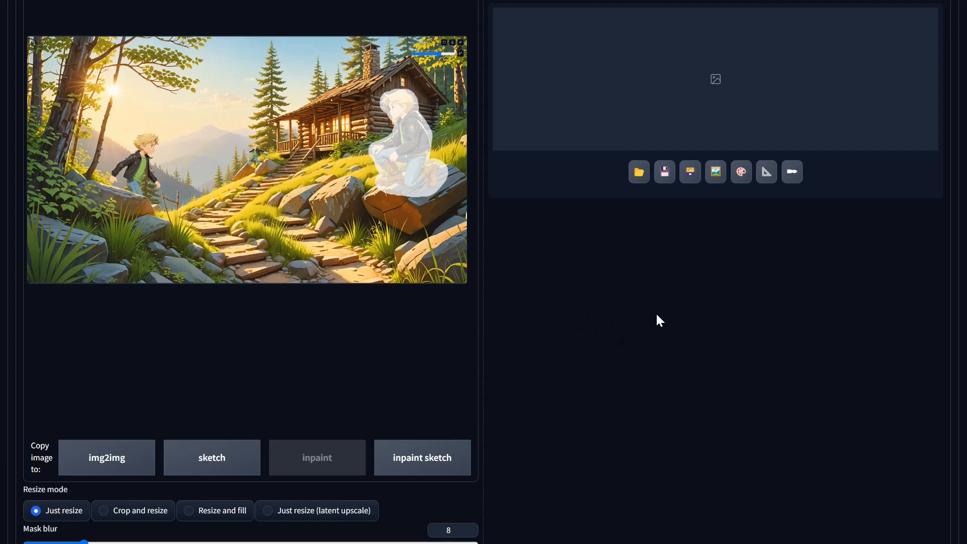
scroll(656, 317, "up", 3)
scroll(791, 296, "up", 3)
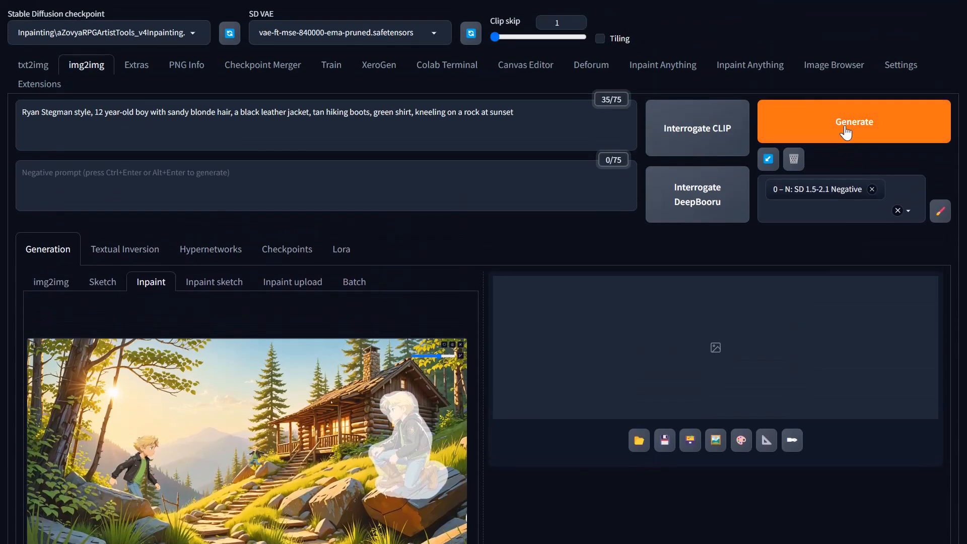
left_click(845, 133)
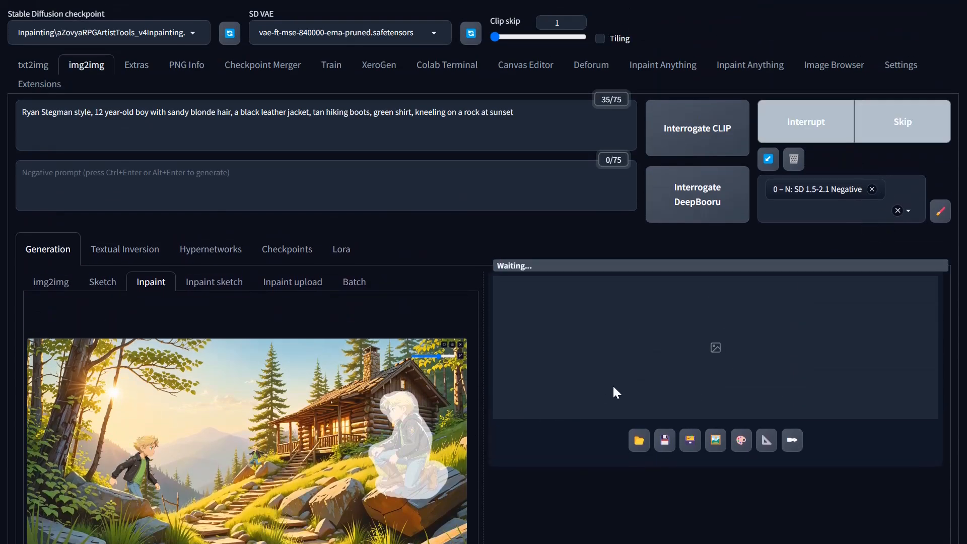
Examine the generated image of the kneeling boy at full size.
scroll(577, 355, "down", 3)
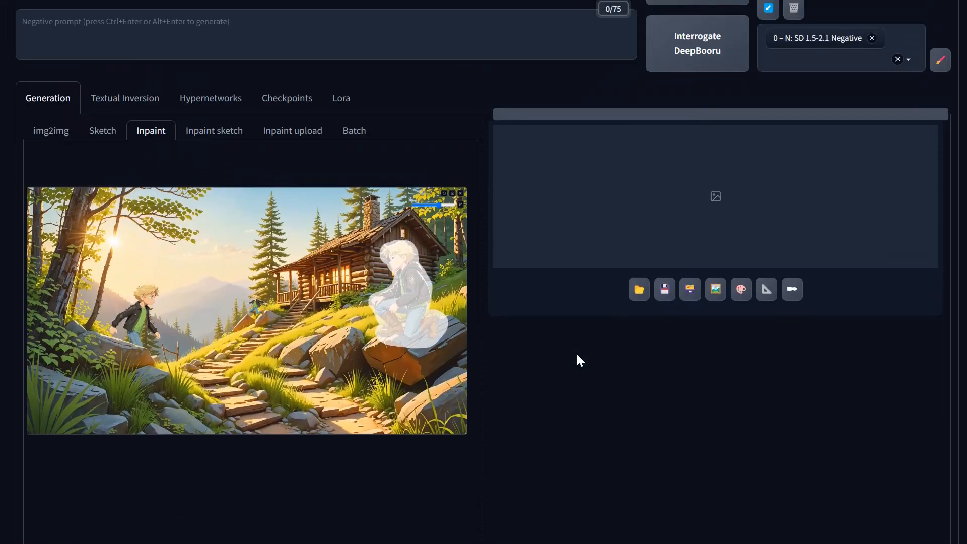
scroll(577, 355, "up", 2)
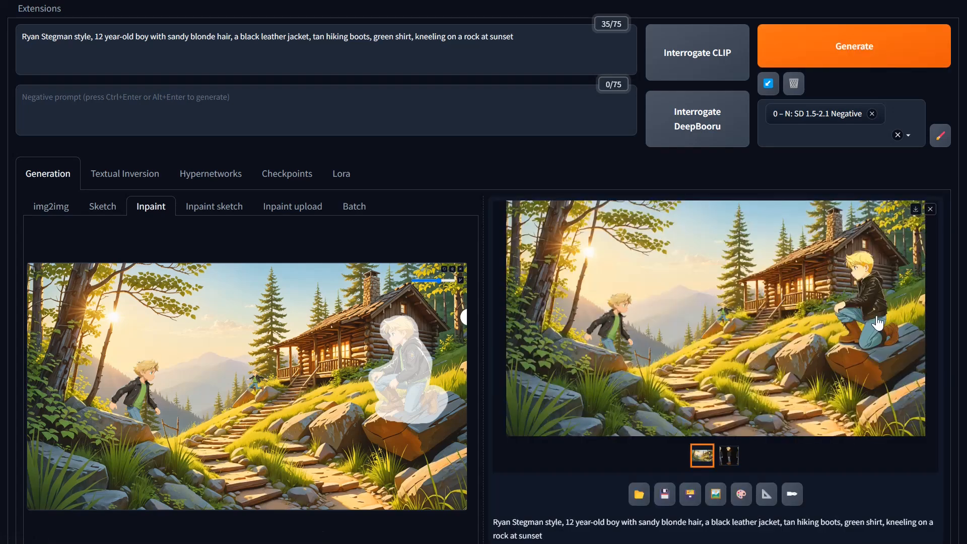
left_click(876, 327)
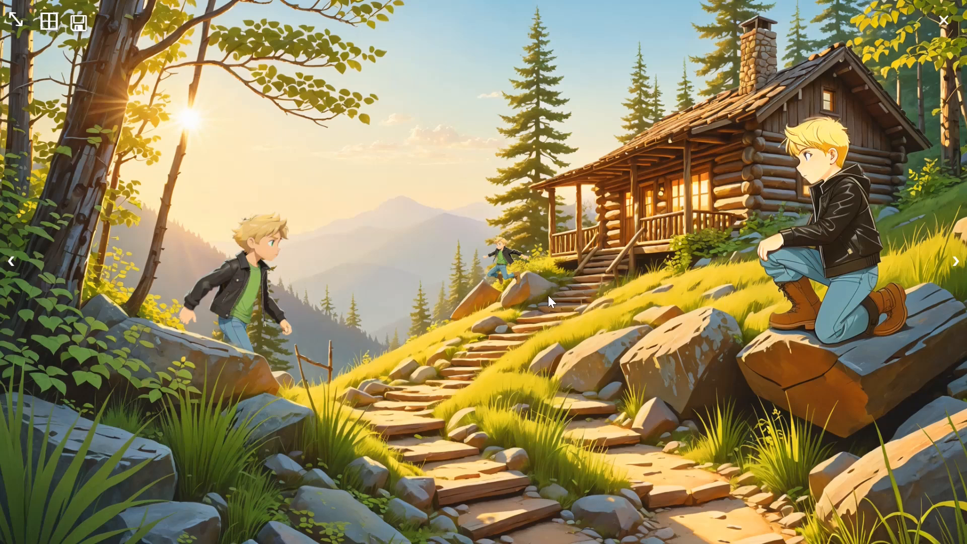
left_click(817, 189)
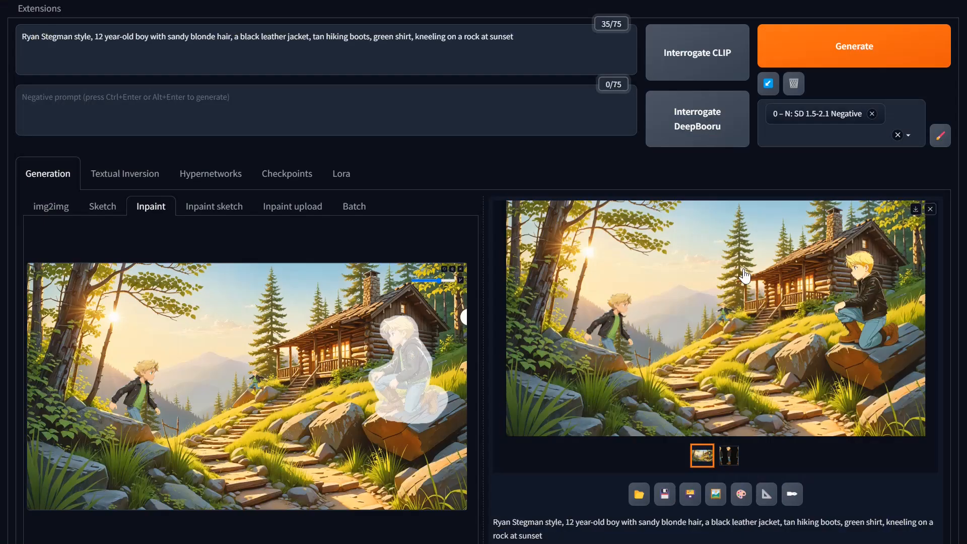
Set the denoising strength to 0.7 and the output size to 1024 by 1024, and generate the kneeling boy again.
scroll(184, 325, "down", 10)
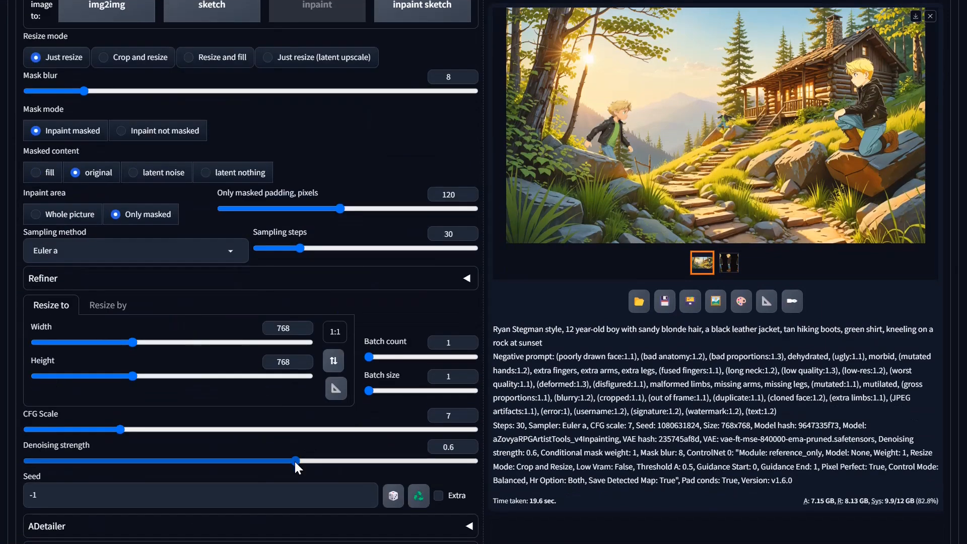
left_click_drag(296, 460, 300, 460)
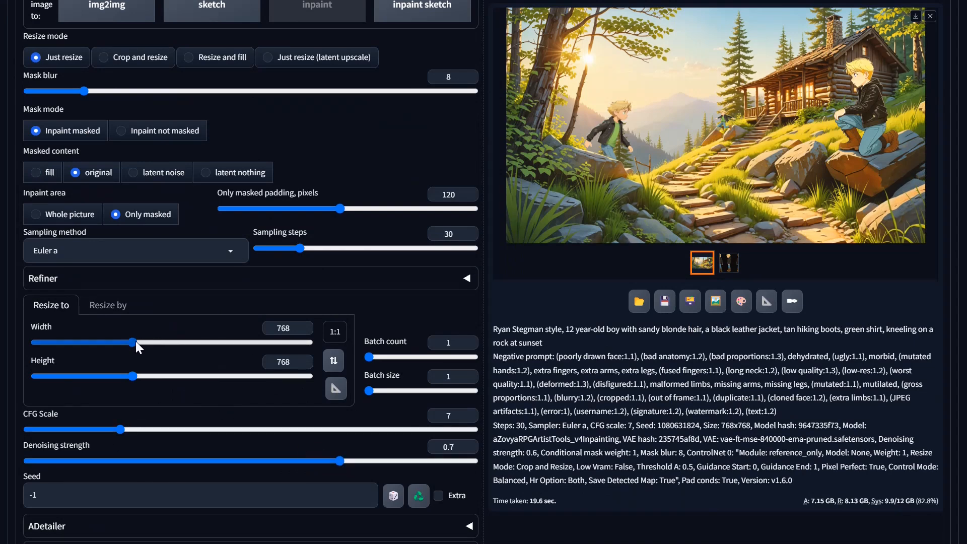
left_click_drag(132, 343, 166, 348)
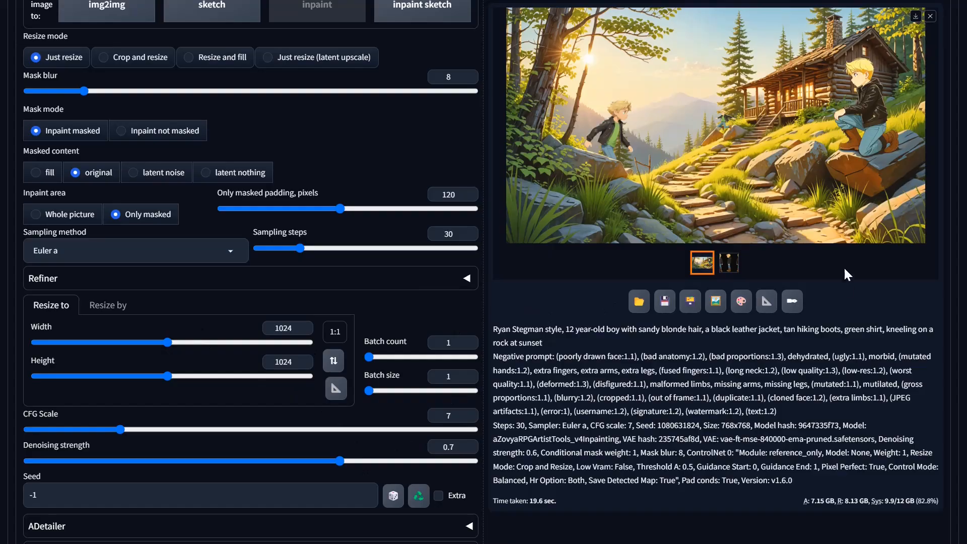
scroll(845, 271, "up", 10)
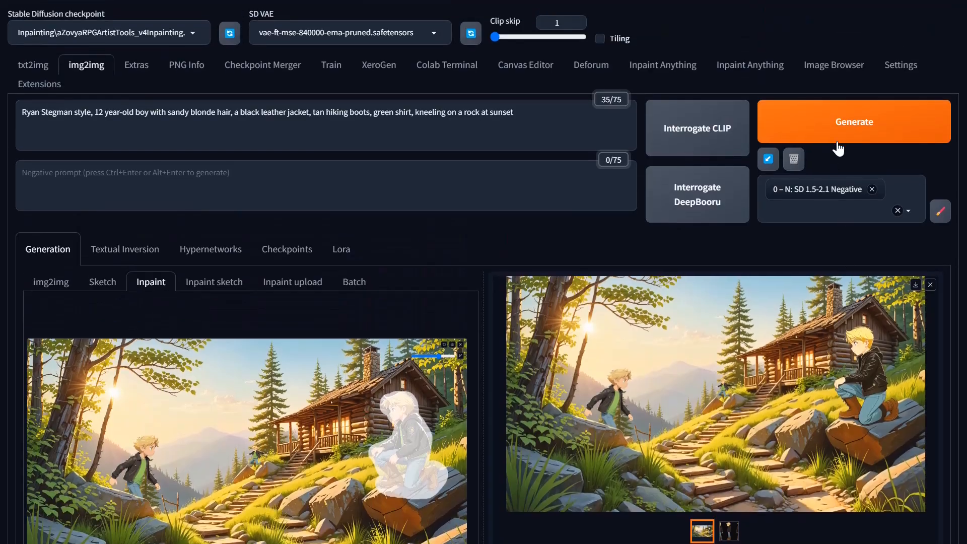
left_click(837, 146)
scroll(626, 410, "down", 2)
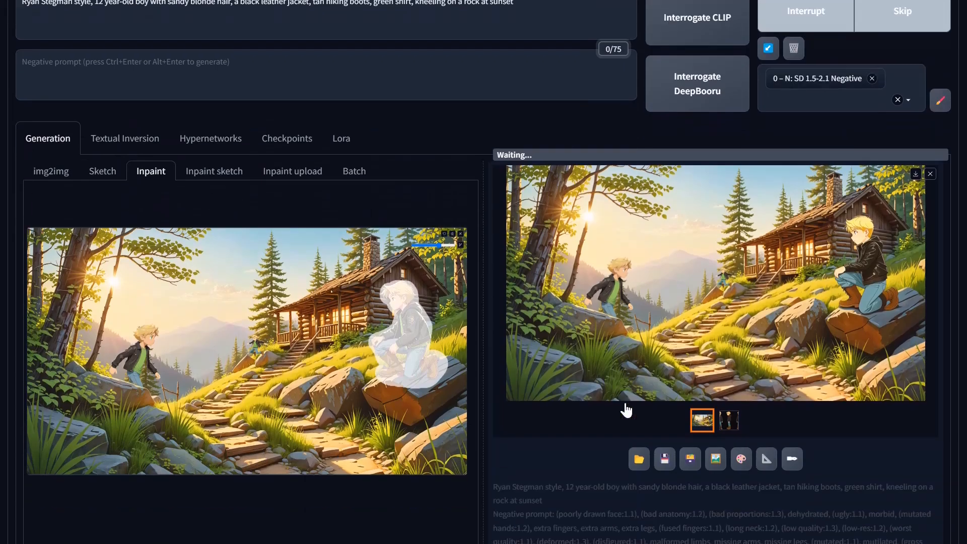
scroll(625, 410, "down", 1)
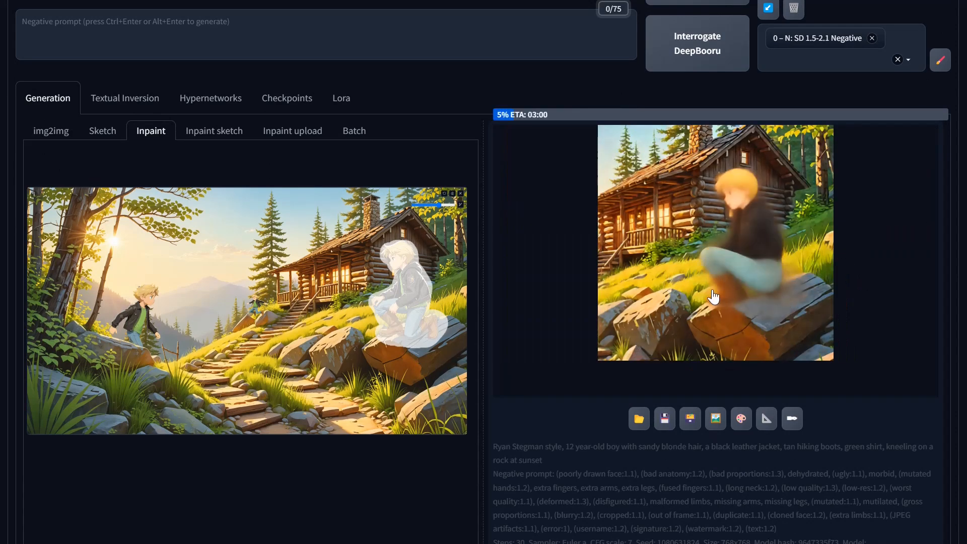
Lower the denoising strength to 0.5 and regenerate the masked kneeling boy.
scroll(810, 172, "up", 3)
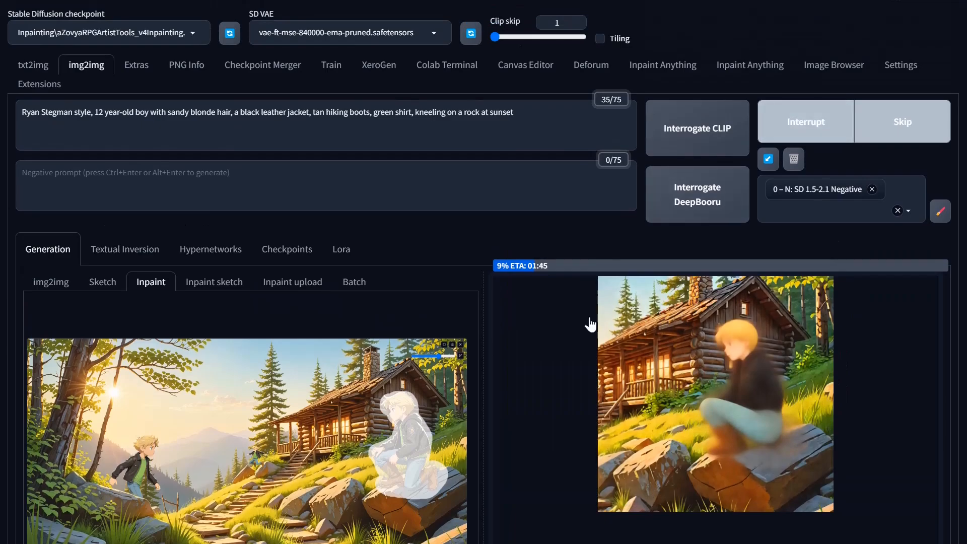
scroll(589, 323, "down", 5)
left_click(273, 385)
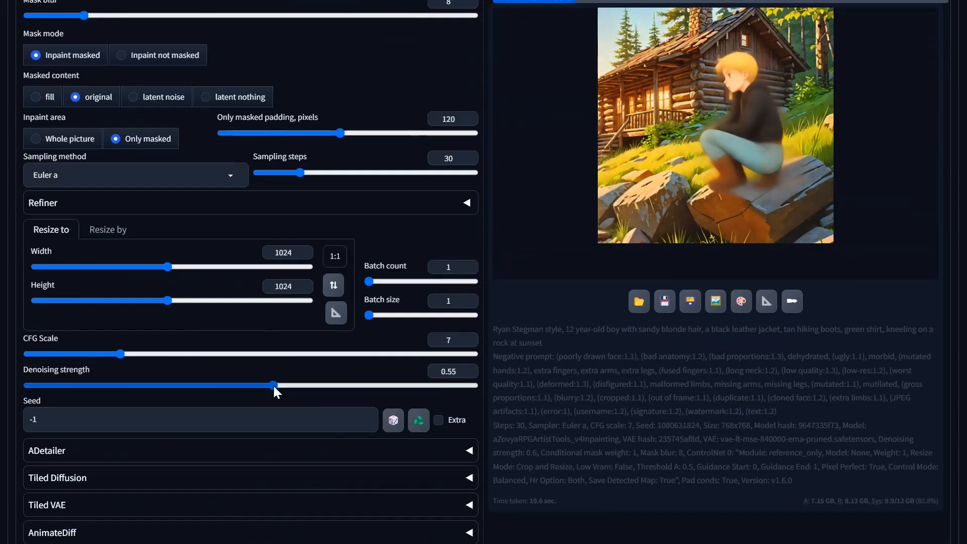
left_click_drag(273, 385, 270, 386)
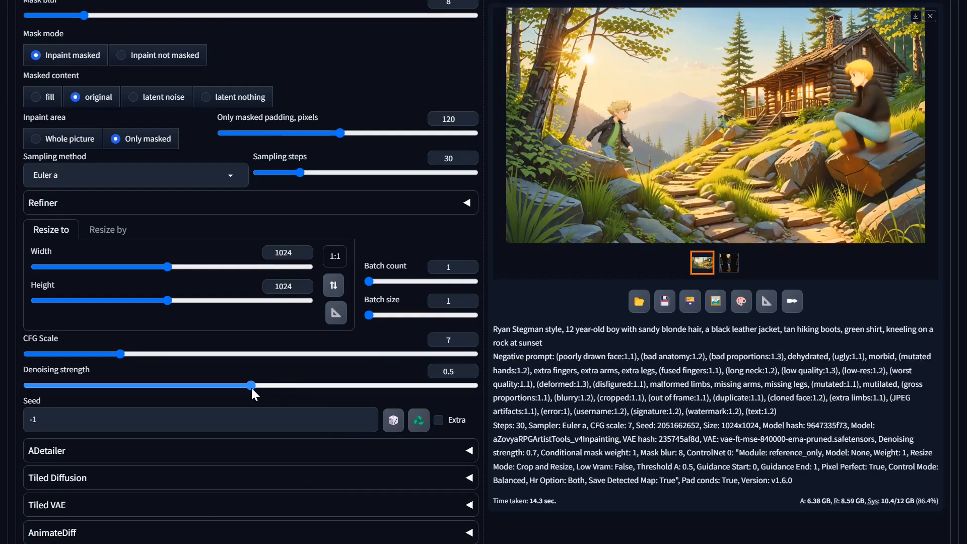
scroll(939, 129, "up", 5)
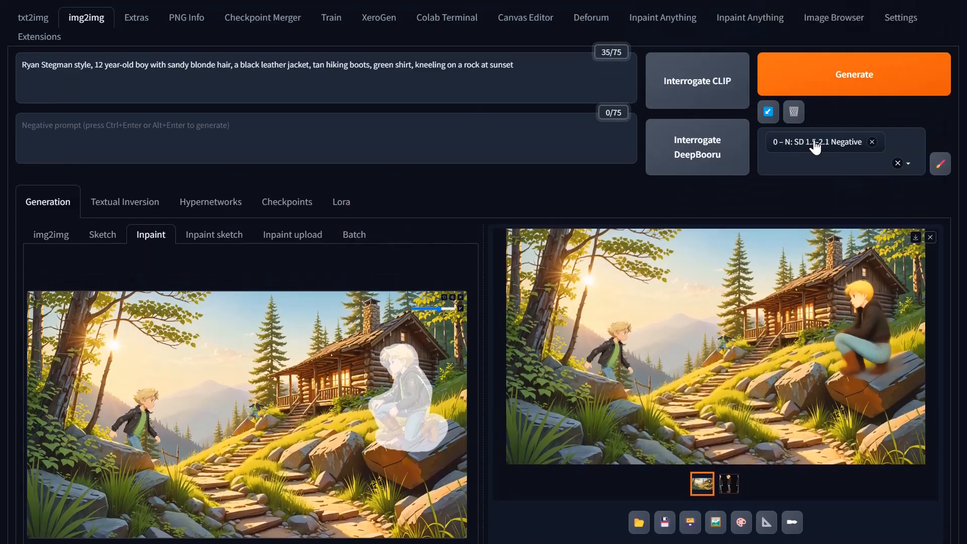
scroll(815, 146, "up", 1)
left_click(811, 132)
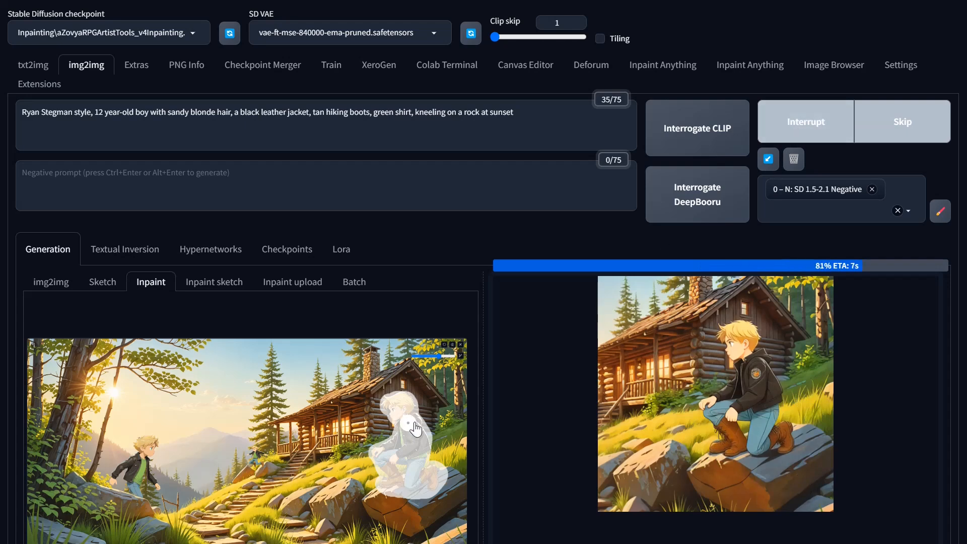
scroll(421, 413, "down", 5)
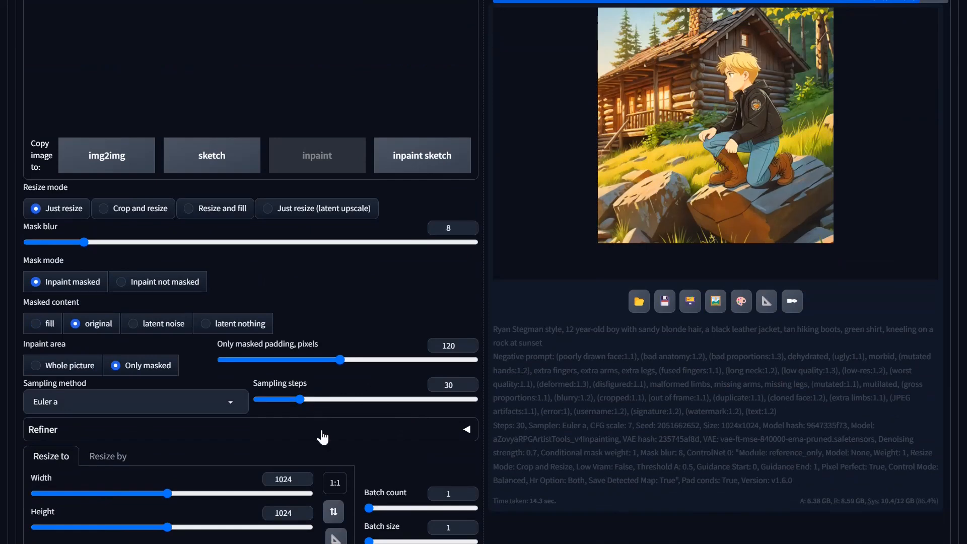
scroll(262, 407, "down", 3)
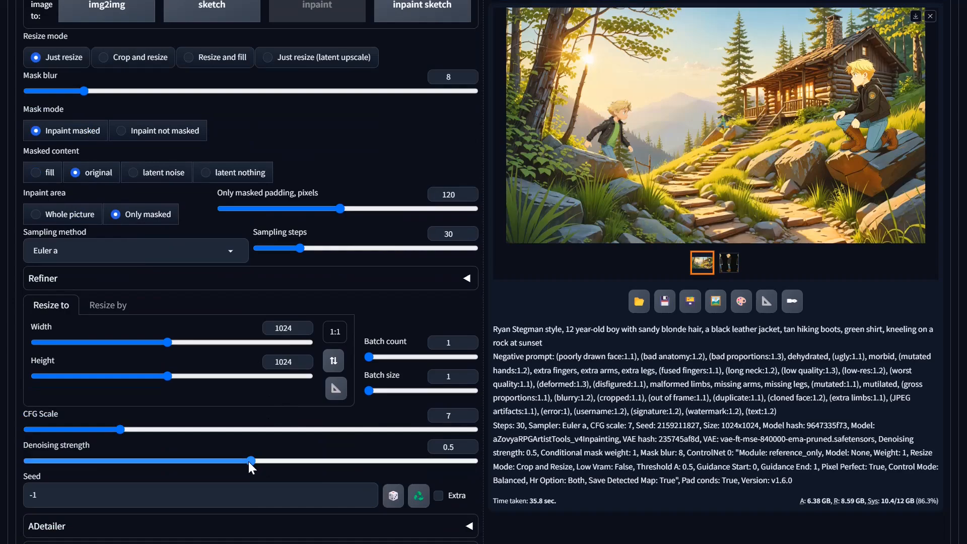
Regenerate the masked kneeling boy with a denoising strength of 0.44 and examine the result at full size.
left_click_drag(218, 463, 226, 464)
scroll(768, 316, "up", 10)
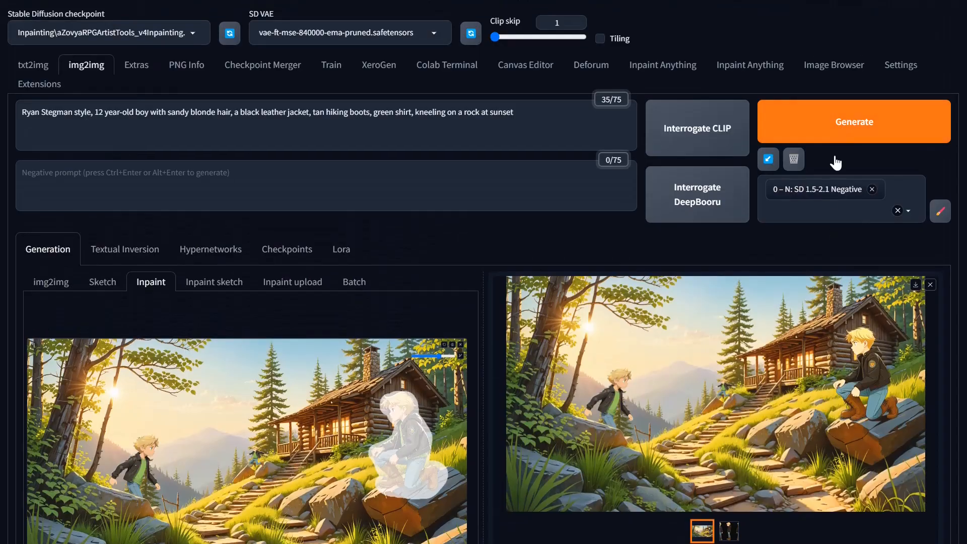
left_click(835, 136)
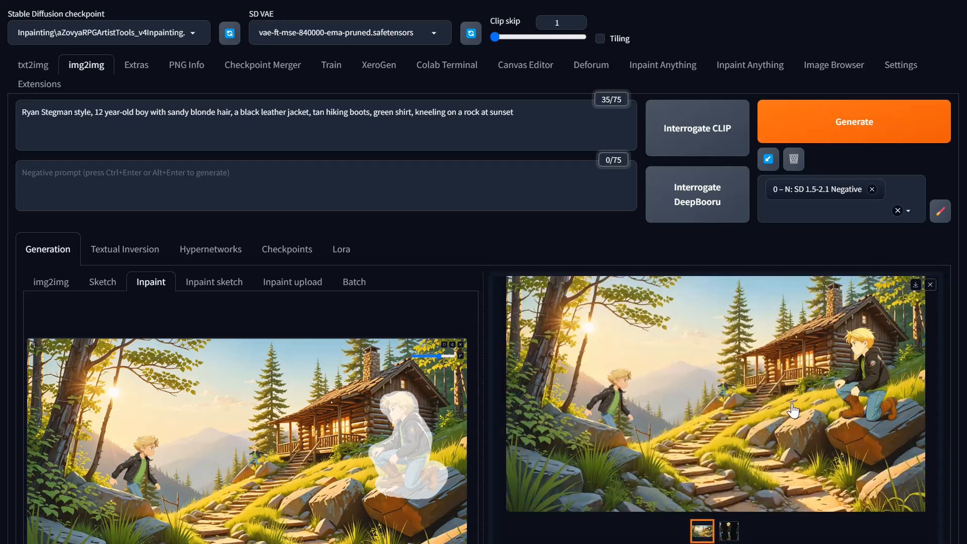
left_click(881, 391)
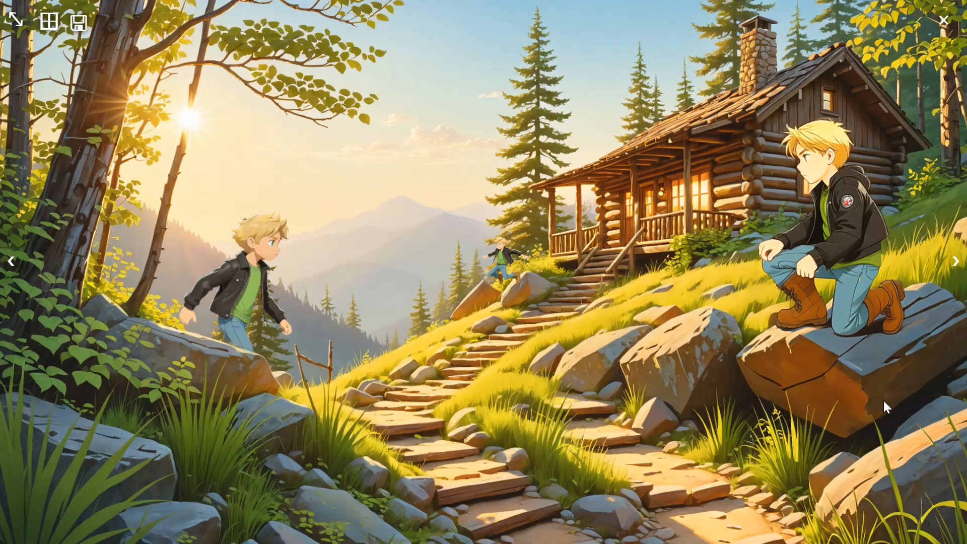
left_click(784, 367)
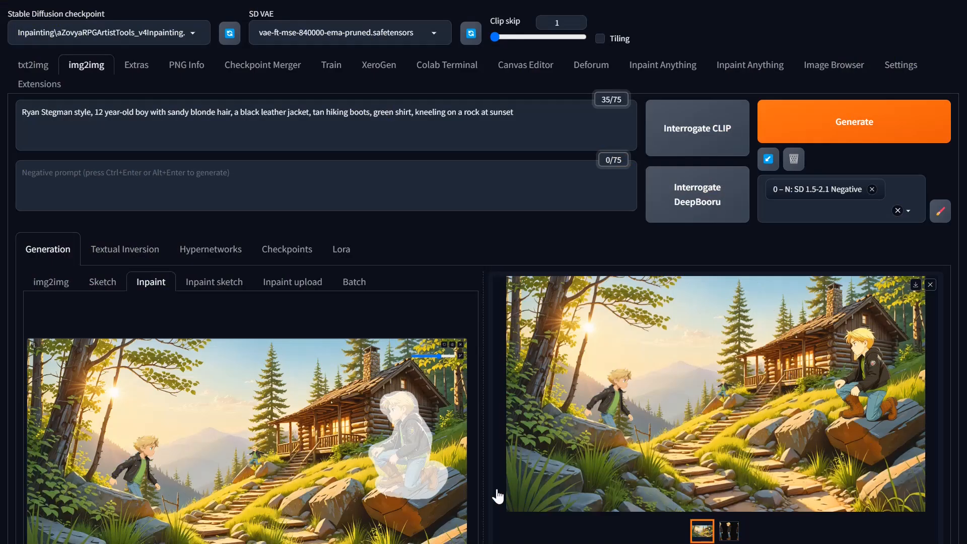
Extend the inpaint mask over the rock beneath the kneeling boy and set the only-masked padding to 40 pixels.
mouse_move(436, 476)
left_mouse_down()
mouse_move(462, 483)
mouse_move(443, 488)
mouse_move(457, 490)
mouse_move(440, 502)
mouse_move(380, 493)
mouse_move(395, 484)
mouse_move(400, 464)
left_mouse_up()
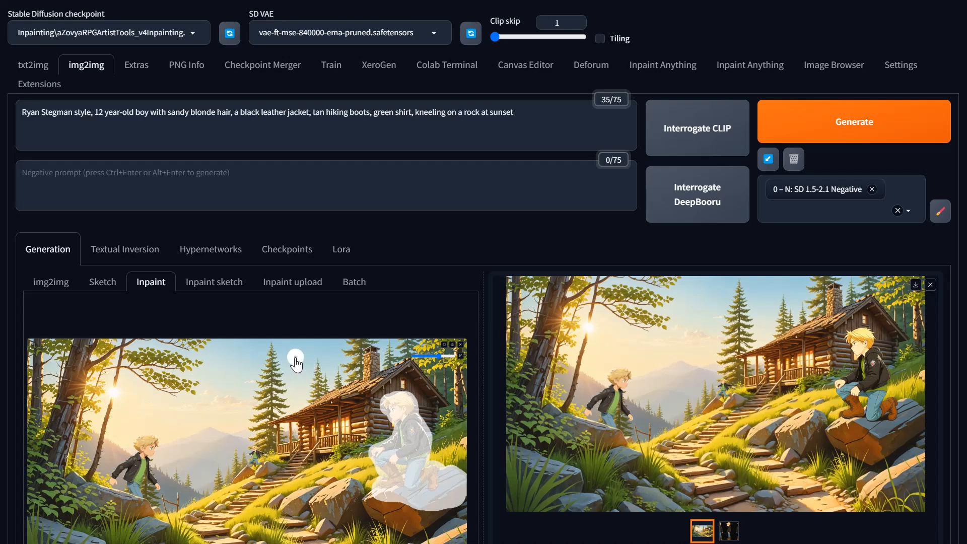
scroll(296, 362, "down", 5)
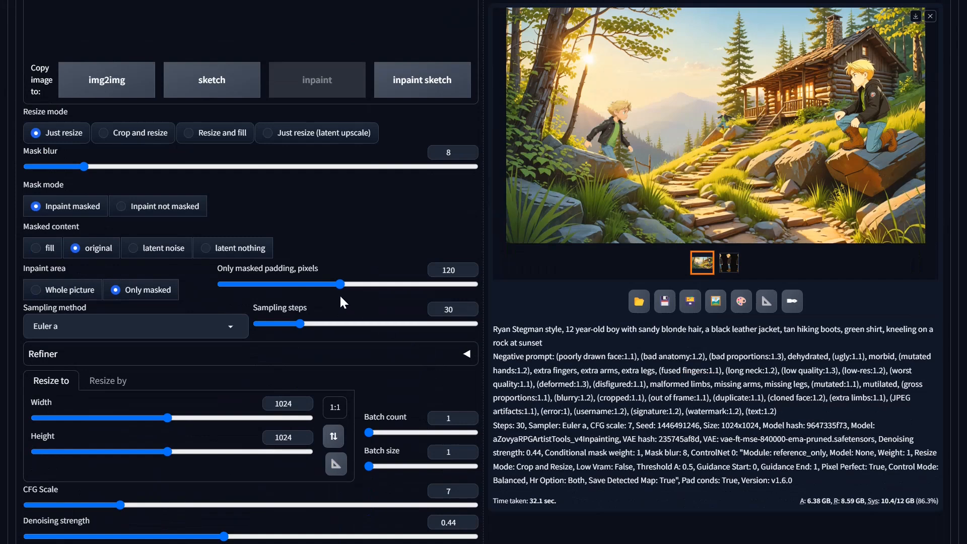
left_click_drag(340, 285, 288, 287)
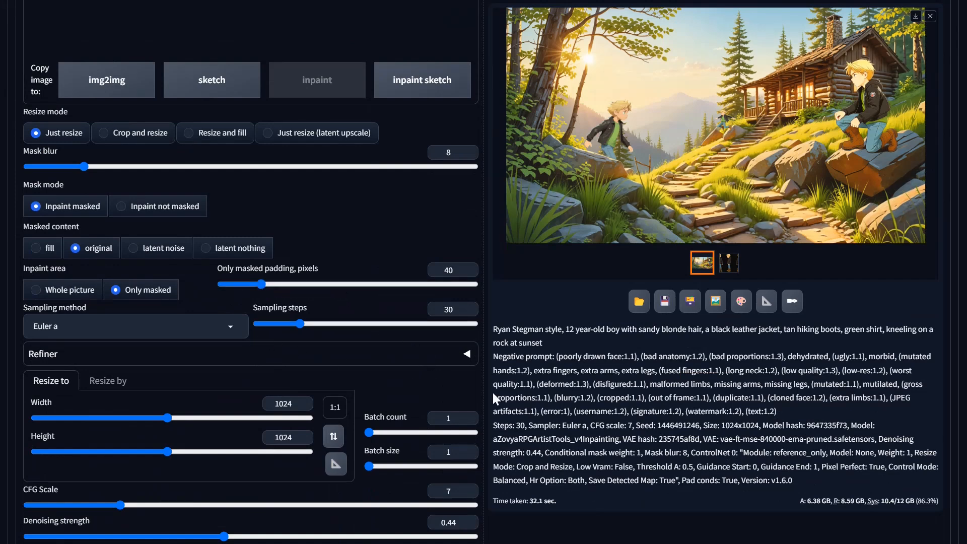
Set the denoising strength to 0.5 and regenerate the masked boy kneeling on the rock.
scroll(544, 376, "down", 9)
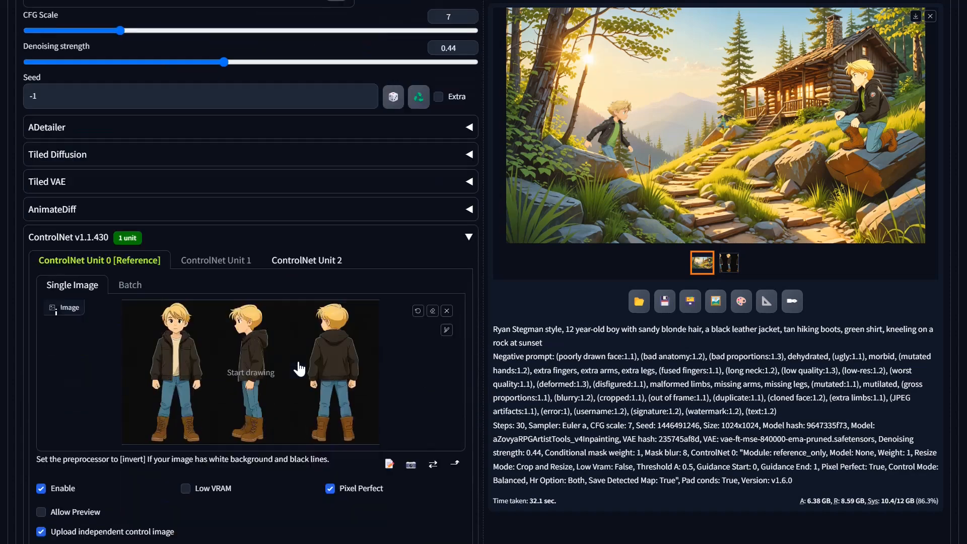
scroll(299, 369, "down", 4)
scroll(243, 324, "up", 9)
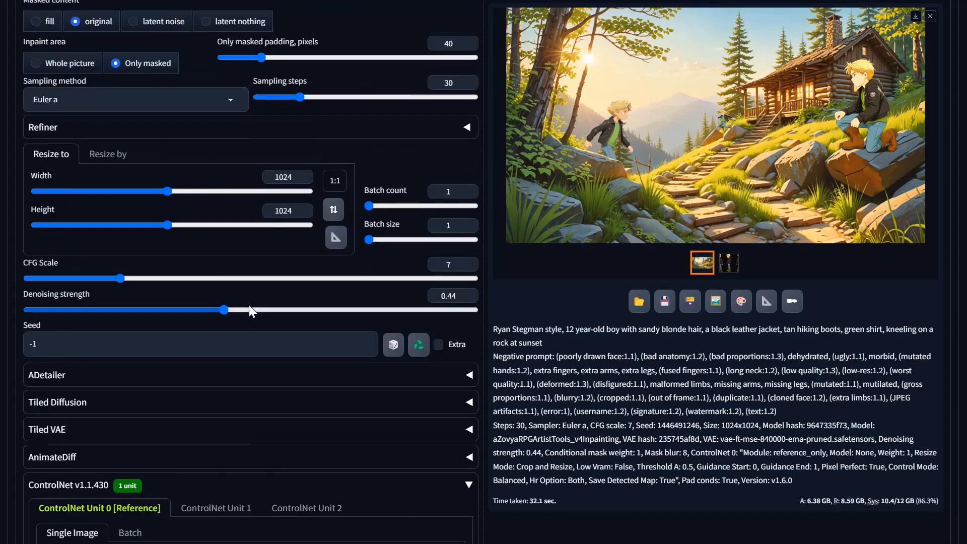
left_click(249, 307)
scroll(248, 306, "up", 1)
scroll(249, 306, "up", 5)
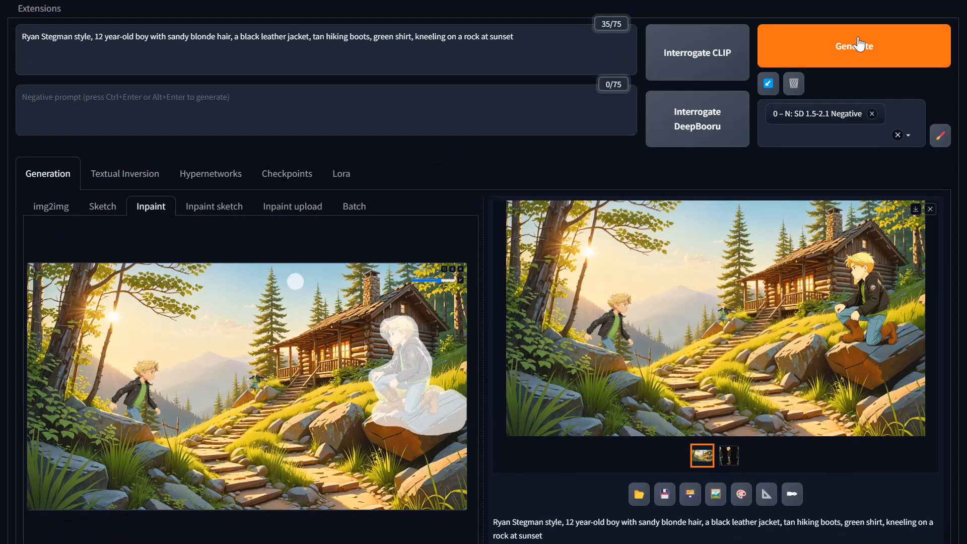
left_click(799, 44)
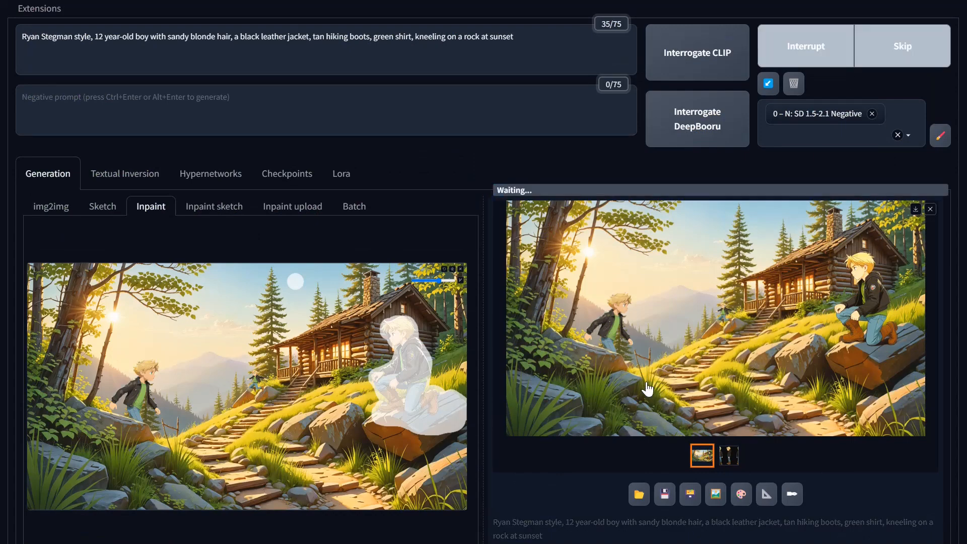
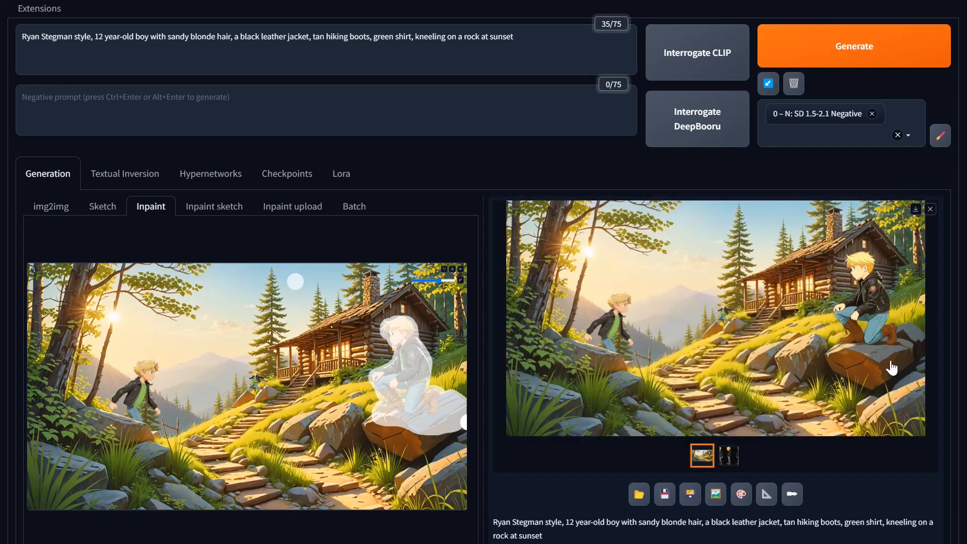
Check the result at full size, send it to inpainting as the new source image, and clear the old mask.
left_click(891, 372)
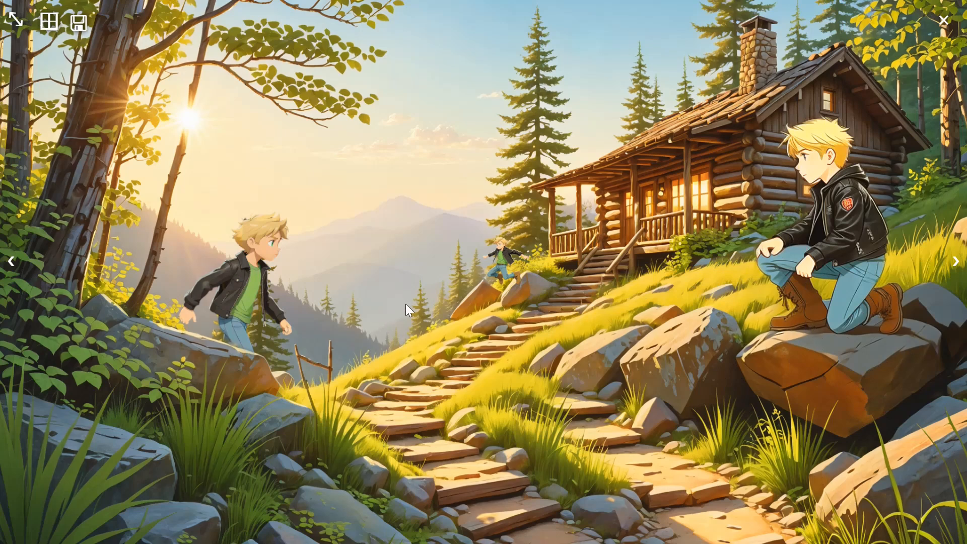
left_click(588, 310)
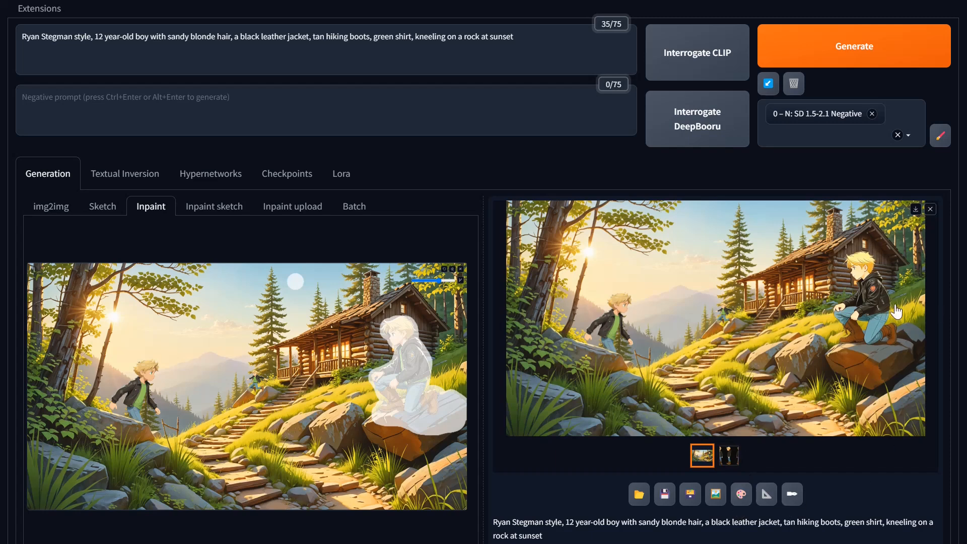
left_click(739, 495)
scroll(468, 431, "down", 5)
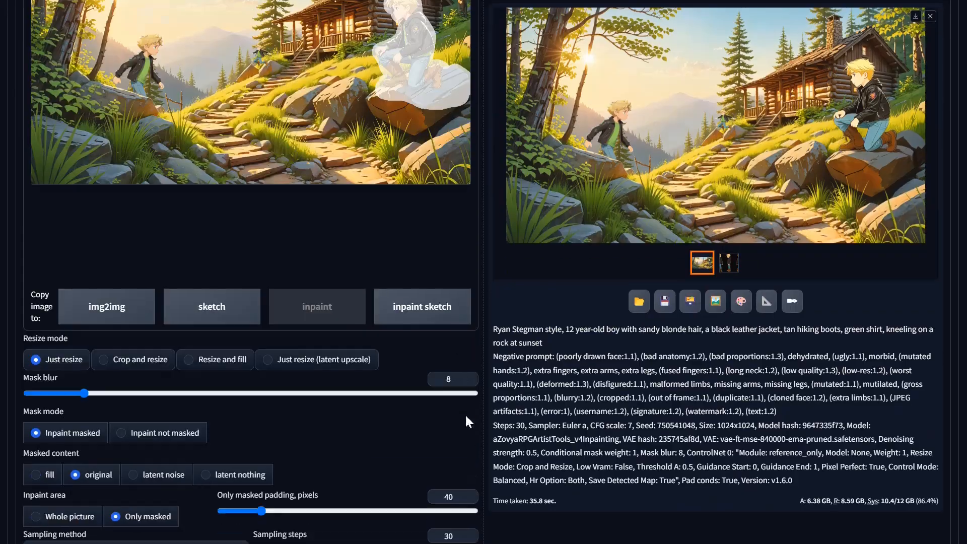
scroll(465, 413, "up", 3)
left_click(457, 171)
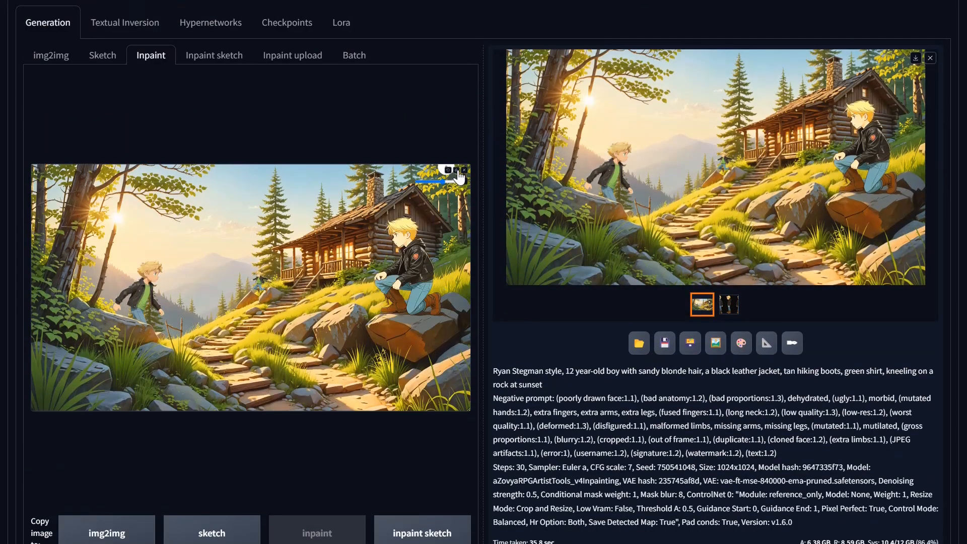
Set the inpainting output size to 768 × 768.
scroll(464, 442, "down", 10)
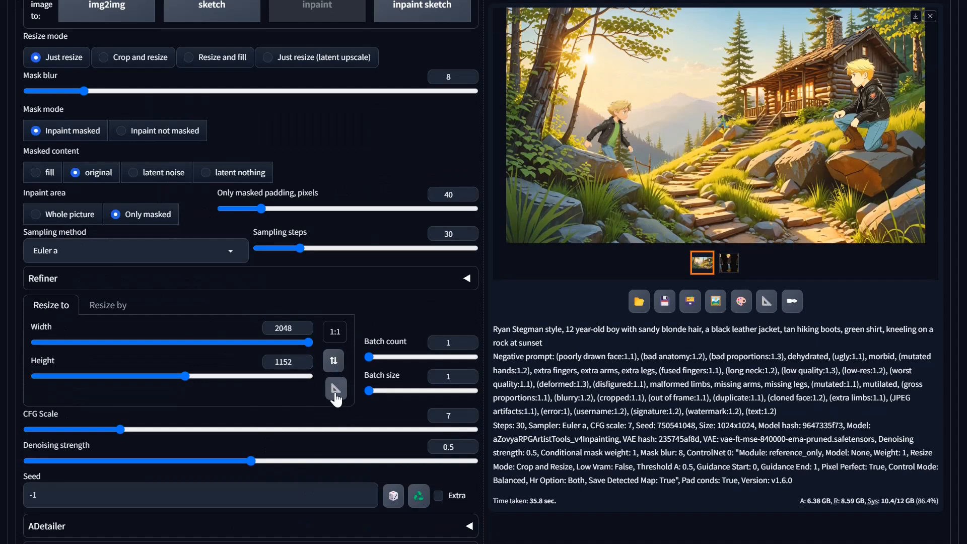
left_click_drag(306, 340, 133, 345)
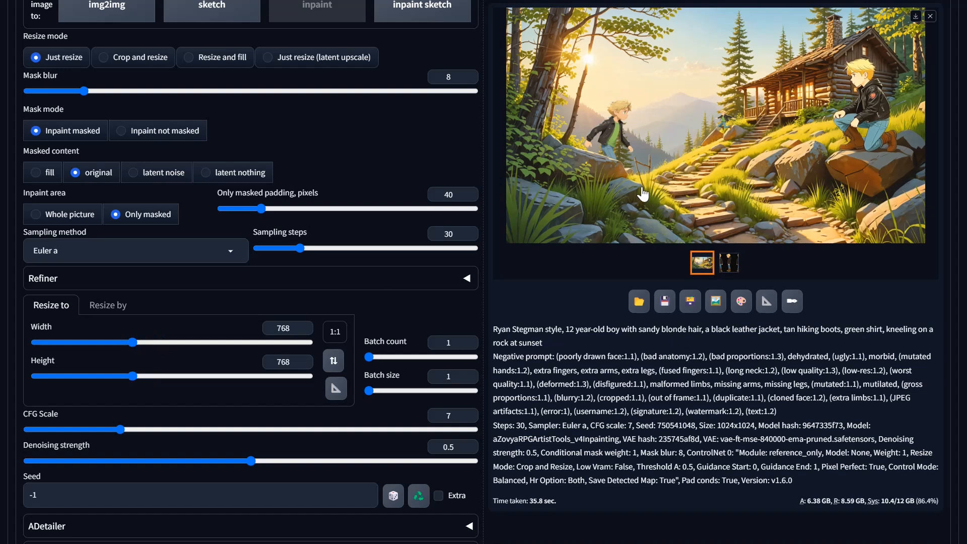
Paint an inpaint mask over the small distant boy jumping beside the cabin stairs.
scroll(642, 188, "up", 2)
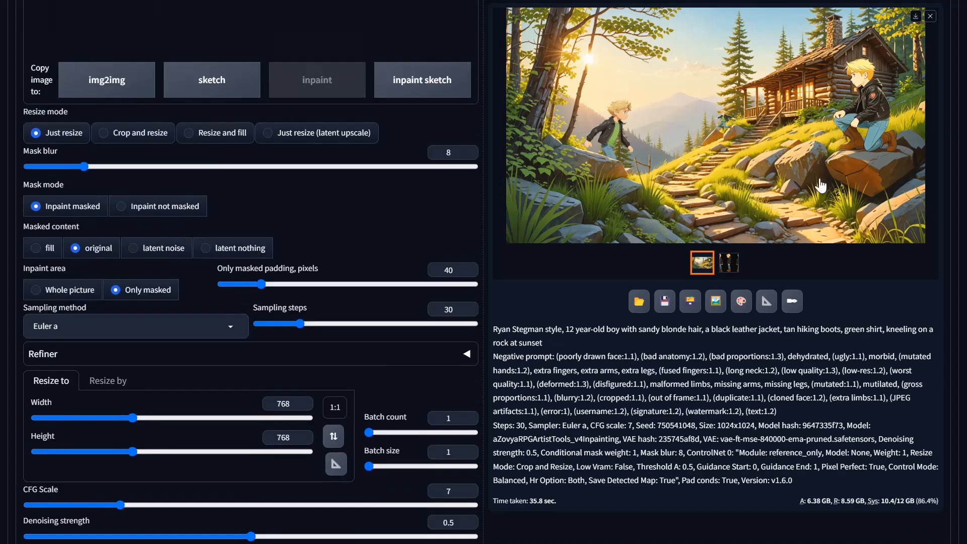
scroll(291, 198, "up", 7)
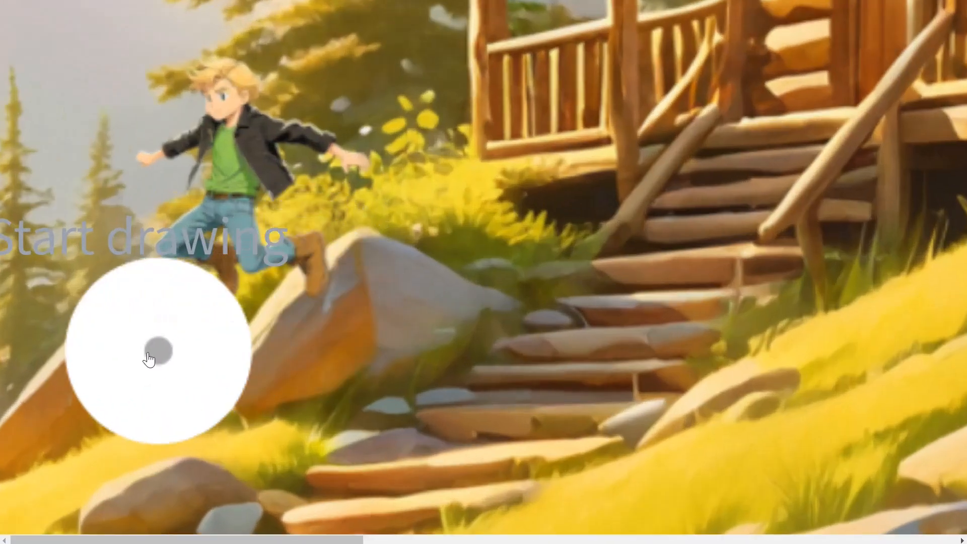
scroll(175, 244, "down", 1)
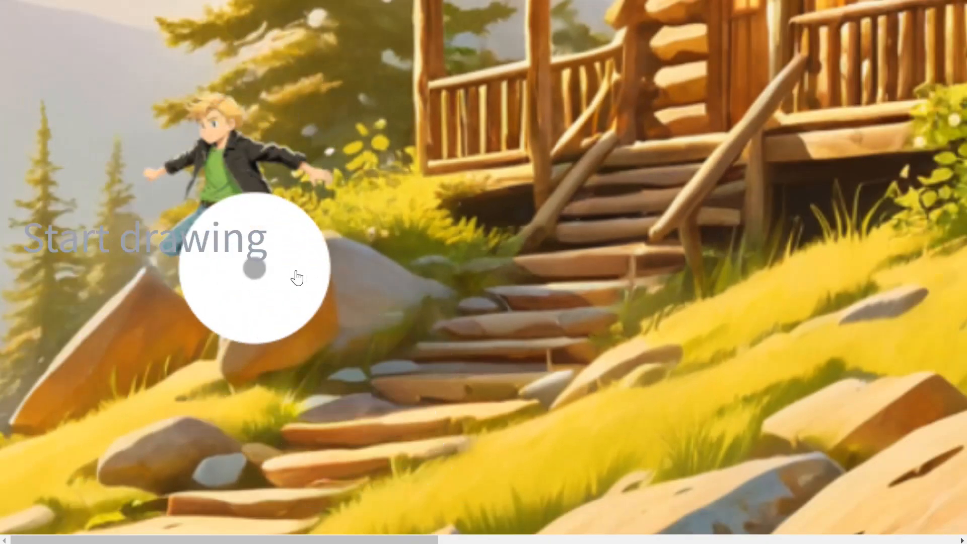
scroll(211, 234, "down", 1)
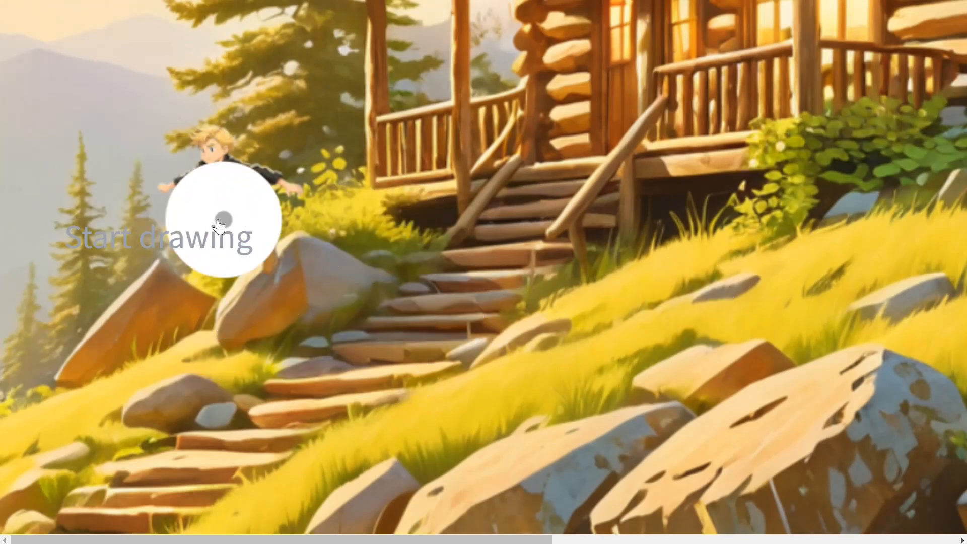
mouse_move(259, 240)
left_mouse_down()
mouse_move(253, 196)
mouse_move(212, 176)
mouse_move(194, 189)
mouse_move(201, 230)
left_mouse_up()
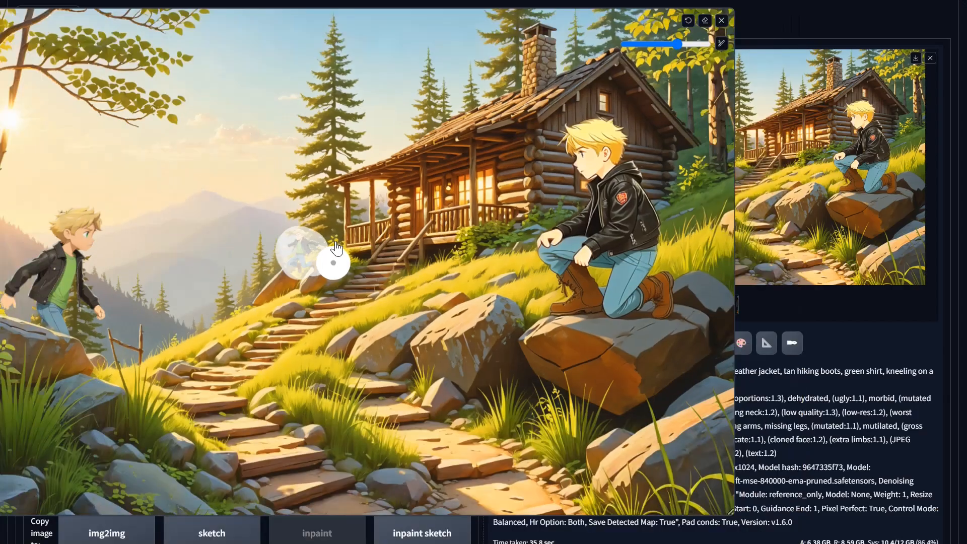
scroll(335, 242, "down", 15)
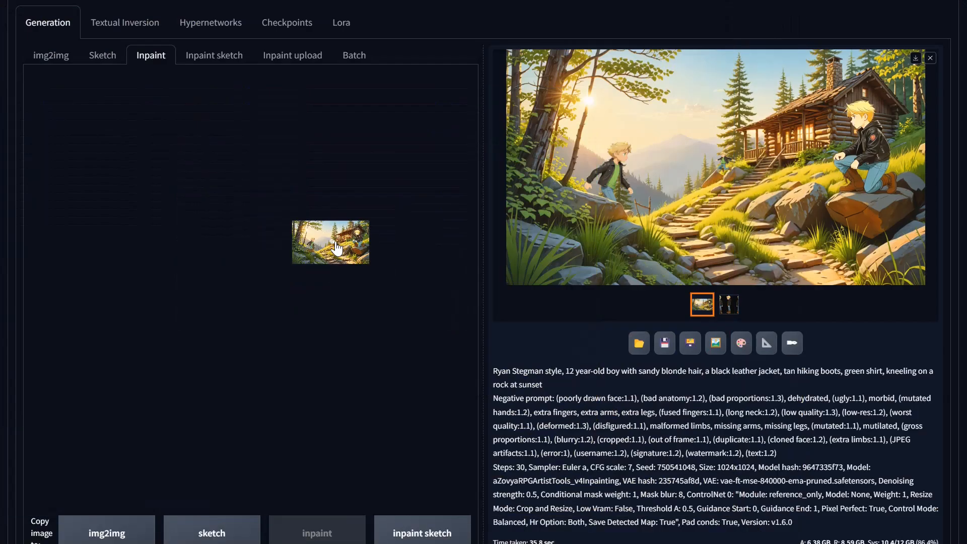
Change the prompt's final phrase to "jumping through the air" and generate the masked distant boy.
scroll(335, 241, "up", 10)
scroll(327, 132, "up", 1)
scroll(326, 134, "up", 4)
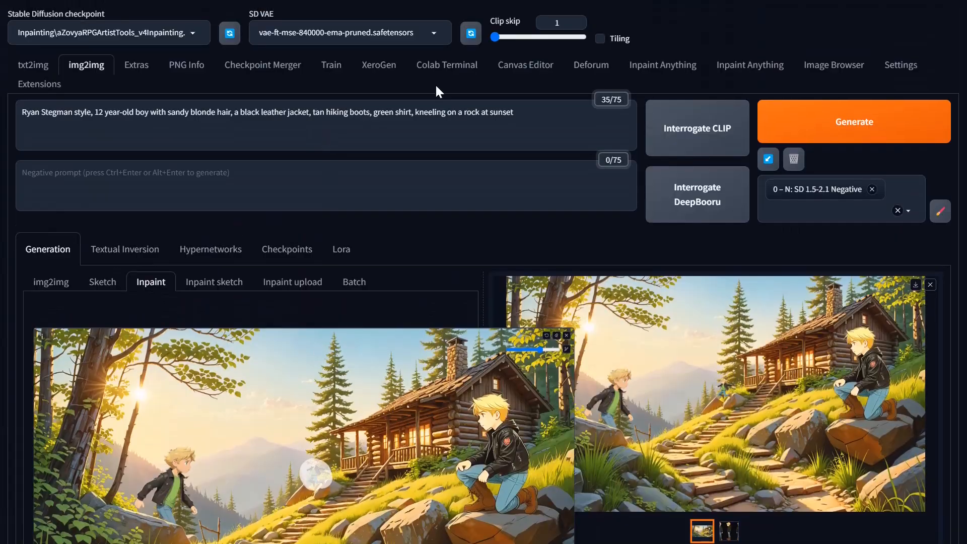
left_click_drag(513, 112, 415, 112)
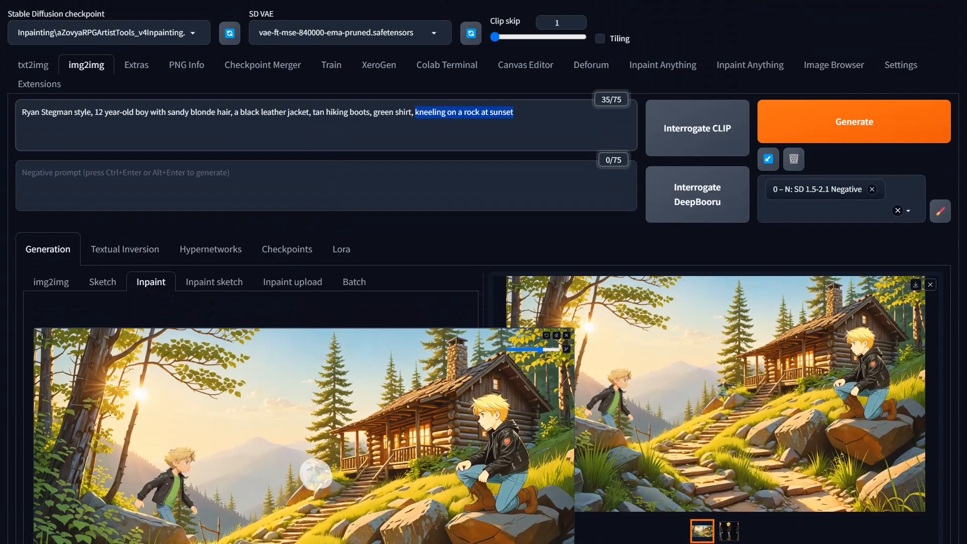
type("jump")
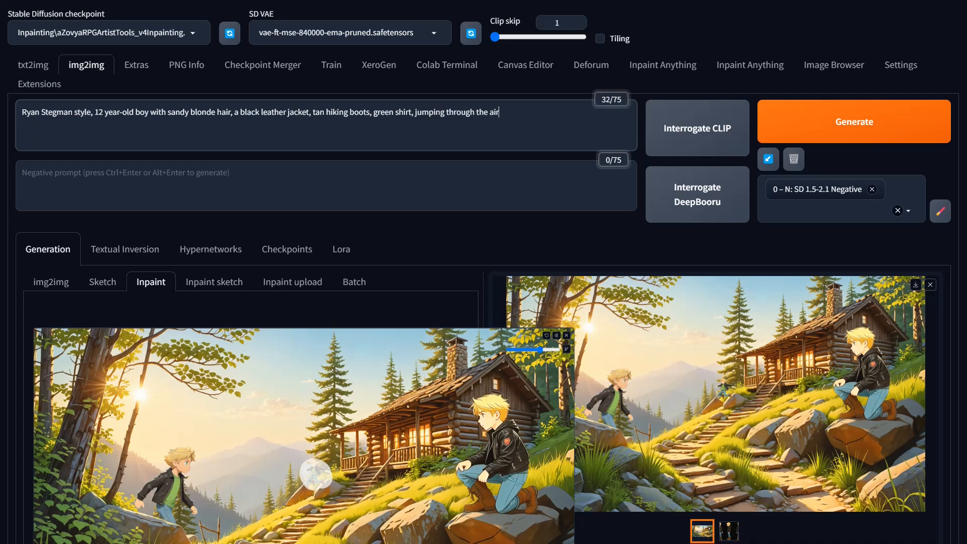
scroll(365, 317, "down", 15)
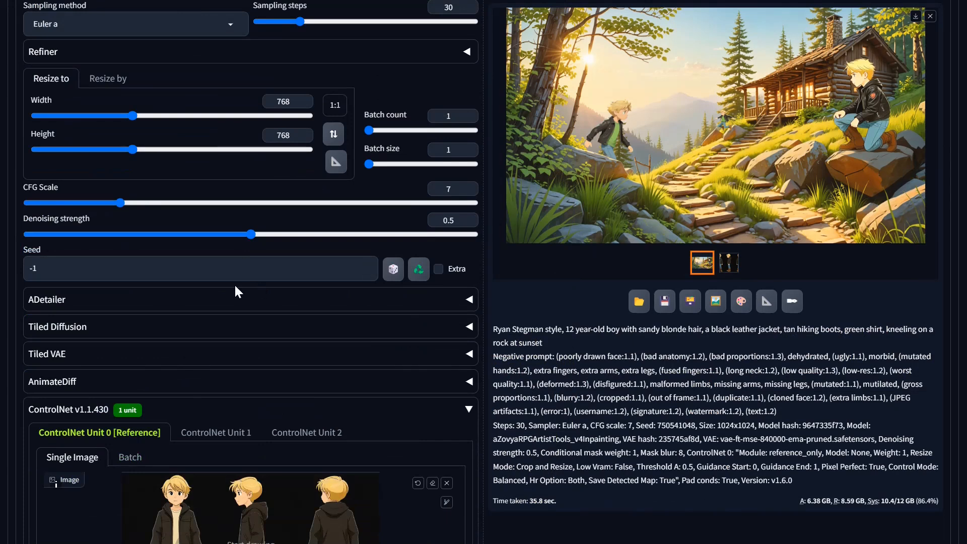
scroll(234, 283, "up", 5)
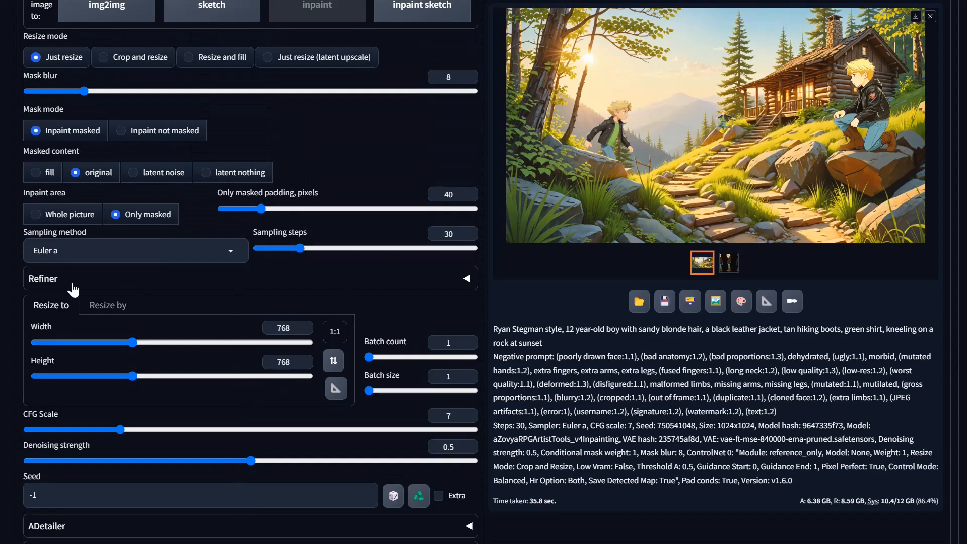
scroll(302, 328, "up", 15)
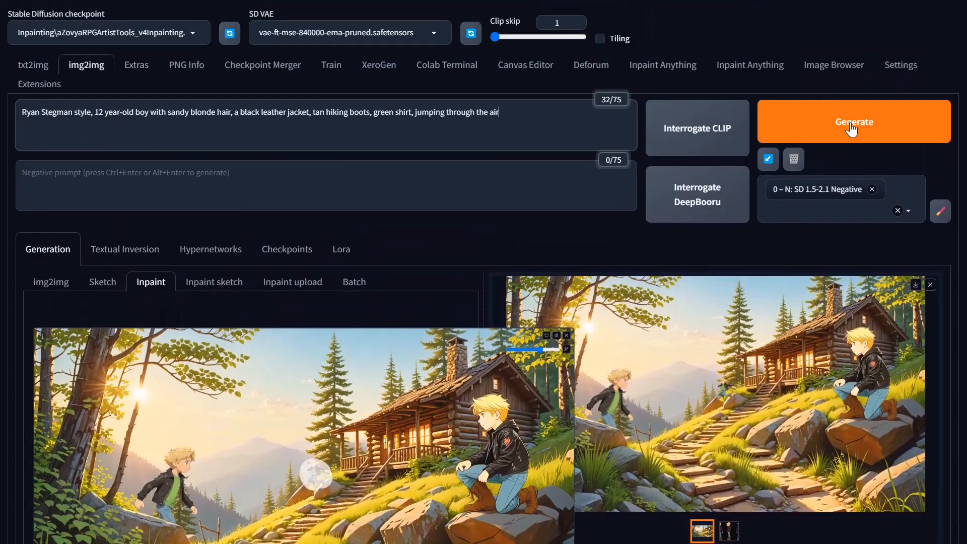
left_click(851, 130)
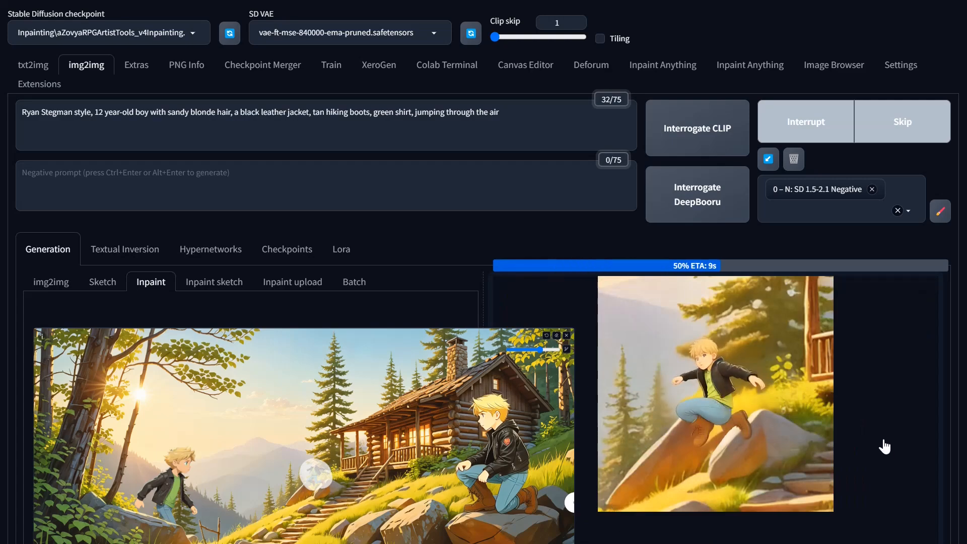
Set the denoising strength to 0.43 and regenerate the masked distant boy.
scroll(351, 319, "down", 12)
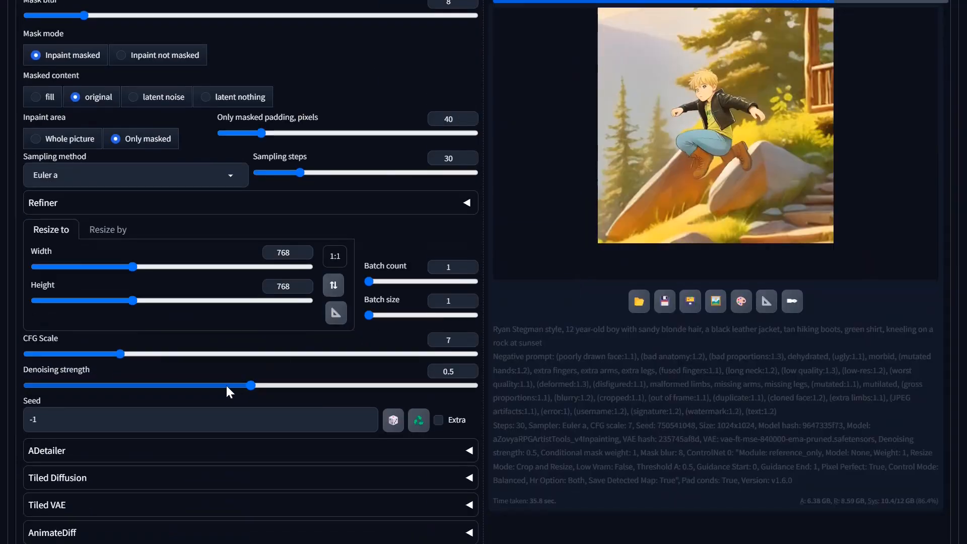
left_click(219, 384)
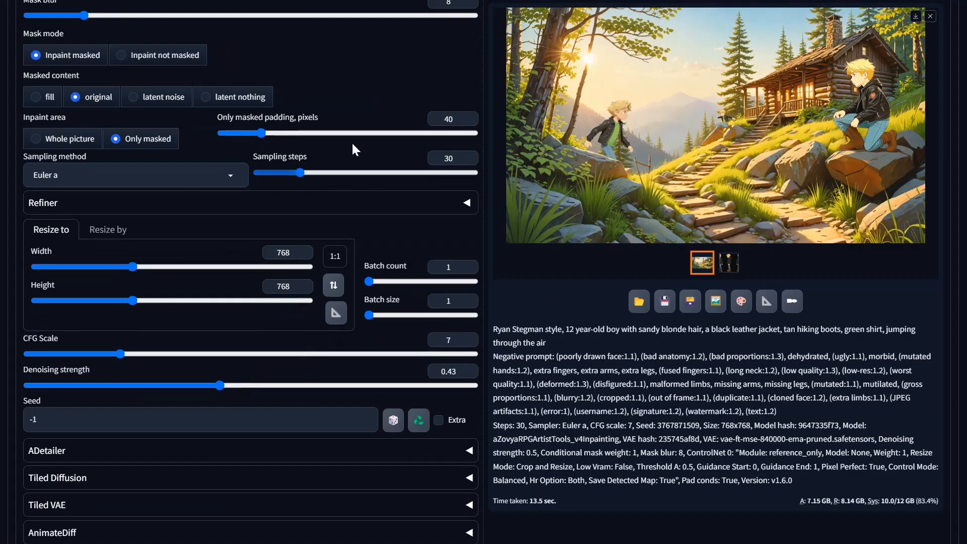
scroll(692, 210, "up", 12)
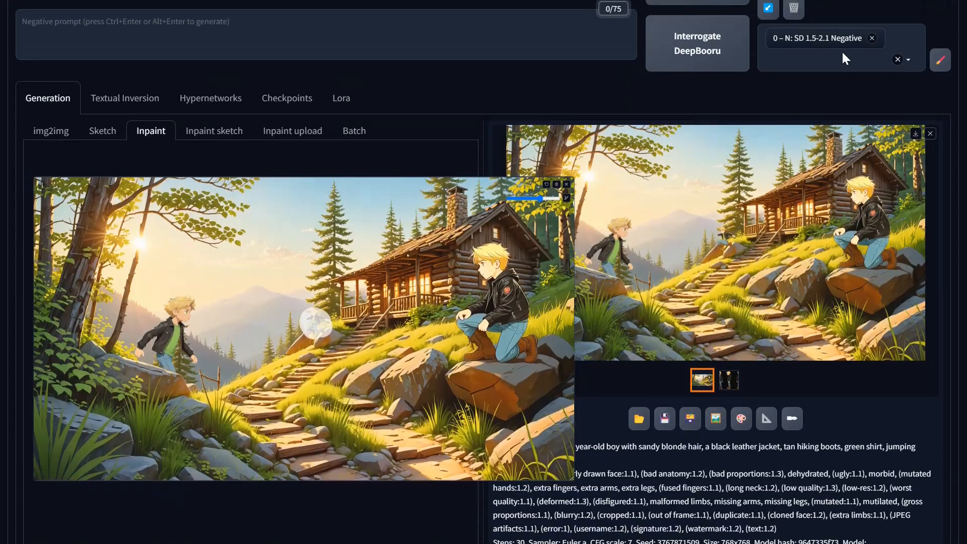
scroll(842, 50, "up", 3)
left_click(845, 121)
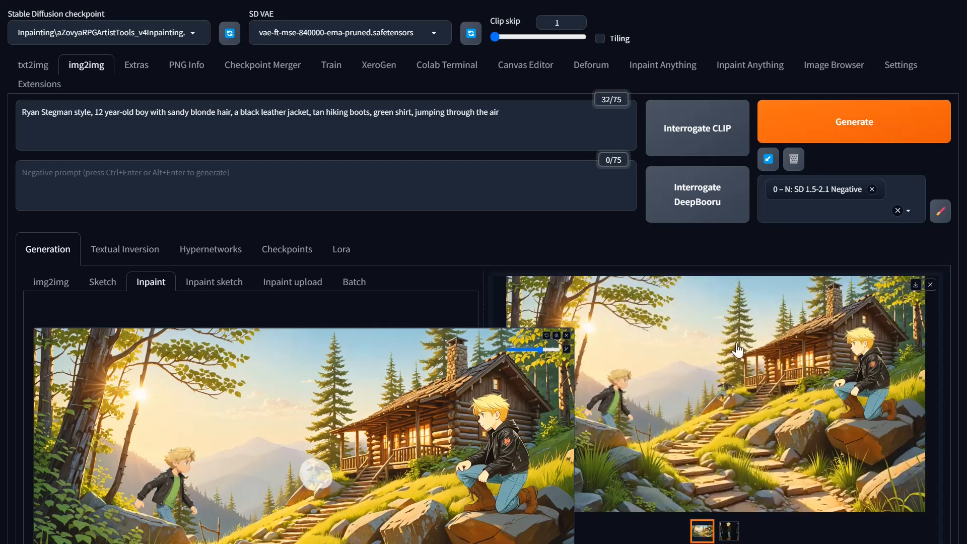
Examine the generated image at fit-to-screen and enlarged size, checking the jumping boy near the cabin stairs.
left_click(741, 400)
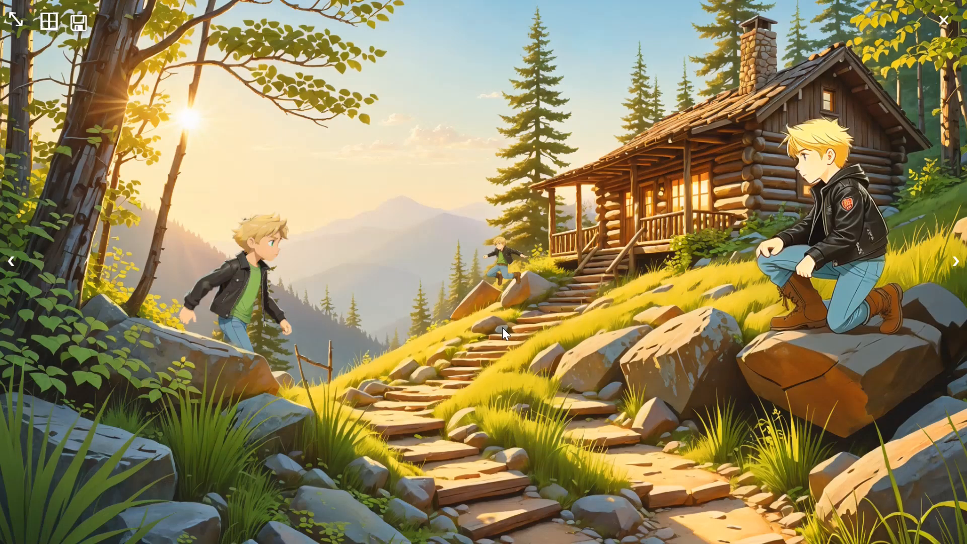
left_click(12, 23)
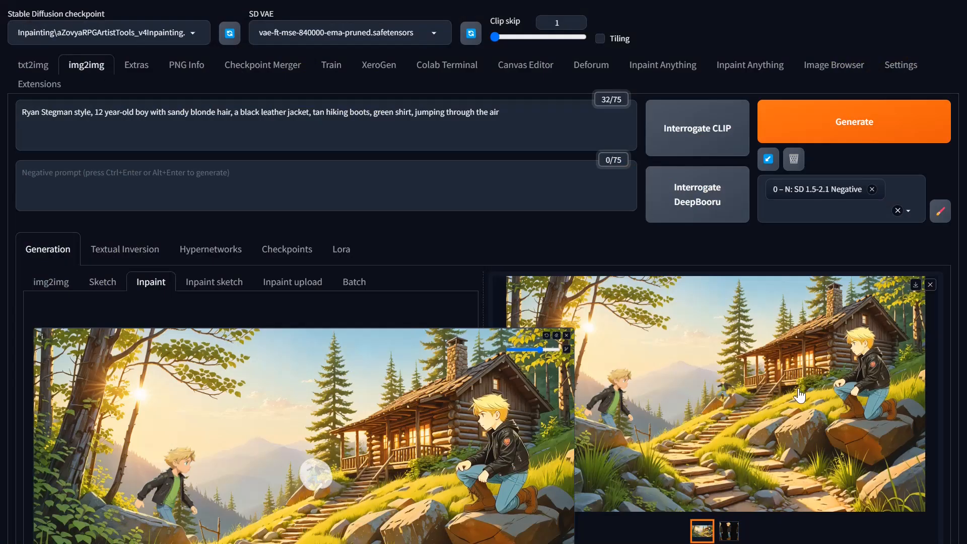
left_click(798, 393)
left_click(16, 20)
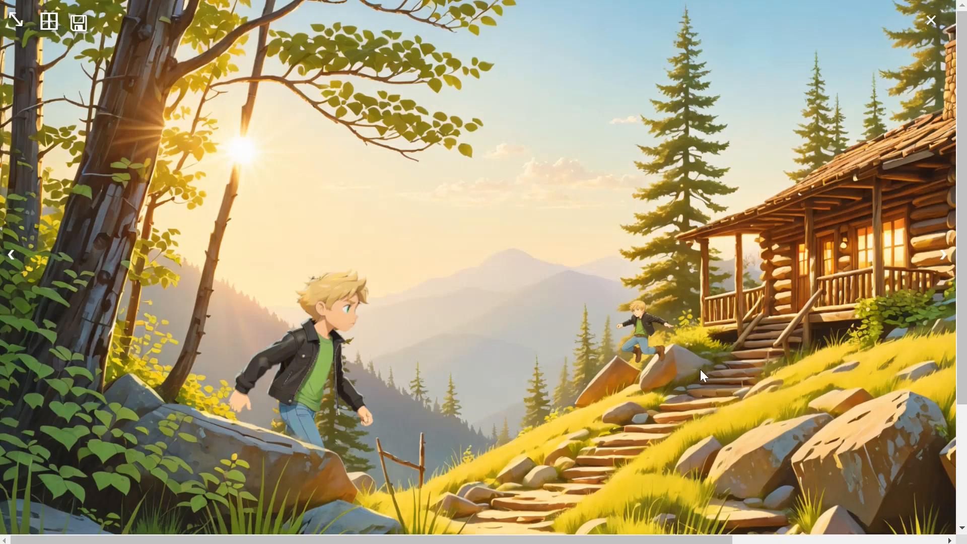
left_click(666, 392)
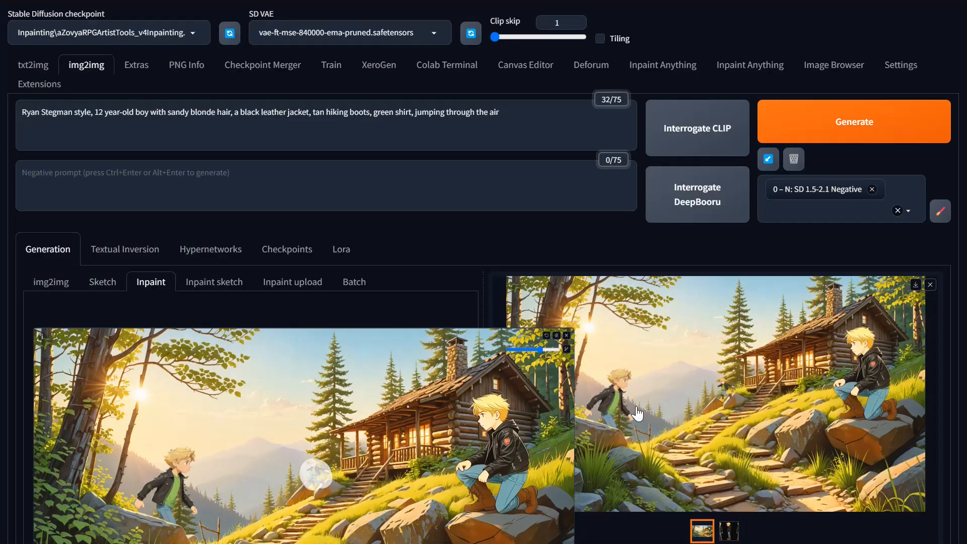
Send the generated image to Extras for upscaling and return to the inpainting page in img2img.
scroll(753, 455, "down", 5)
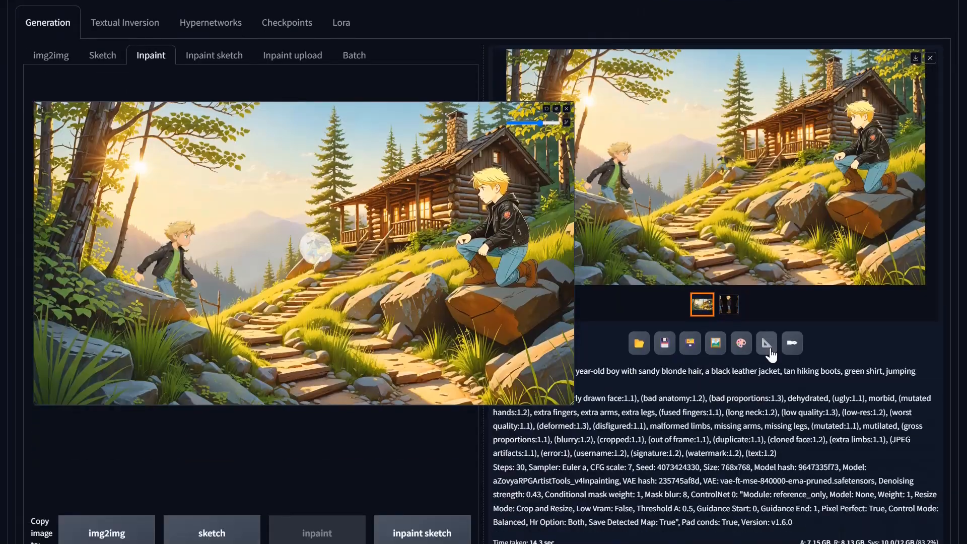
left_click(767, 344)
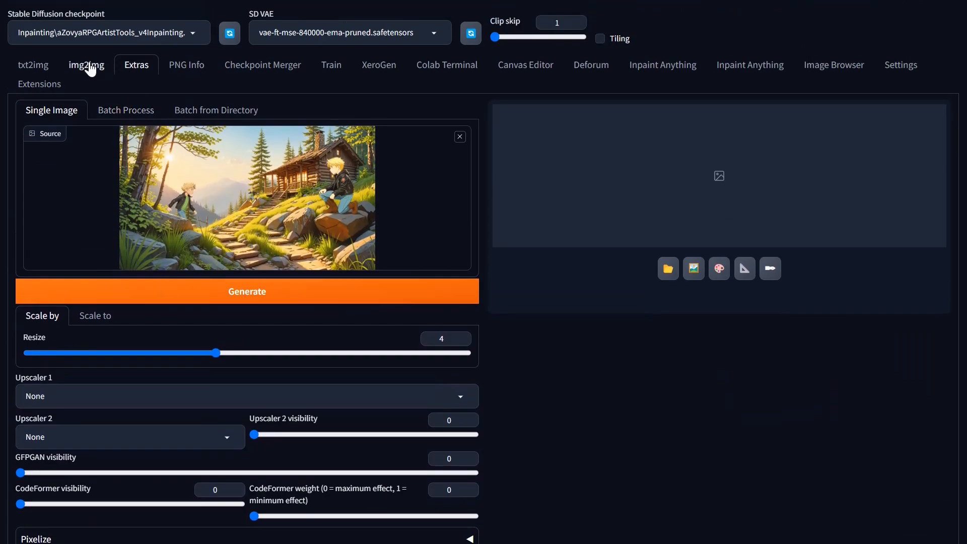
left_click(90, 68)
scroll(581, 351, "down", 2)
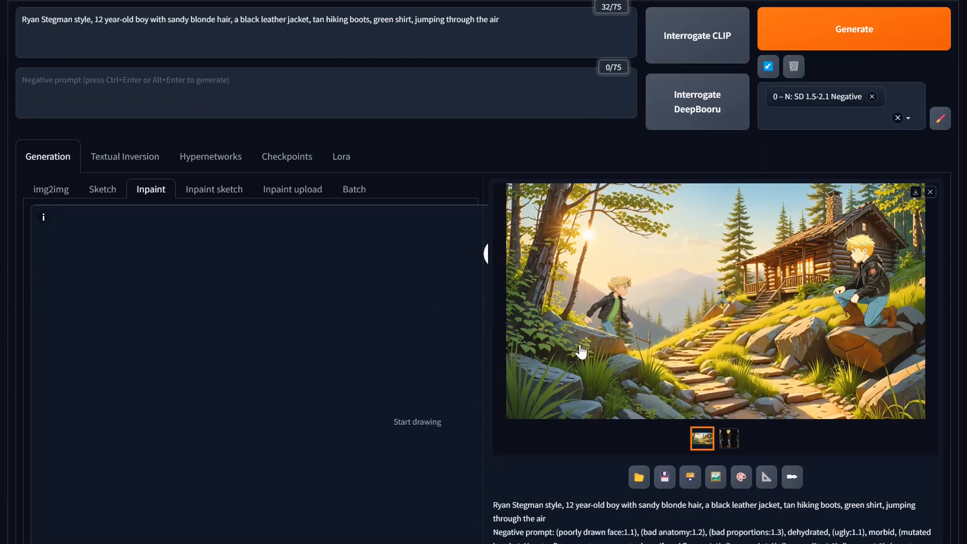
Send the generated image to inpaint and set the resize dimensions to 768 by 768.
scroll(580, 351, "down", 3)
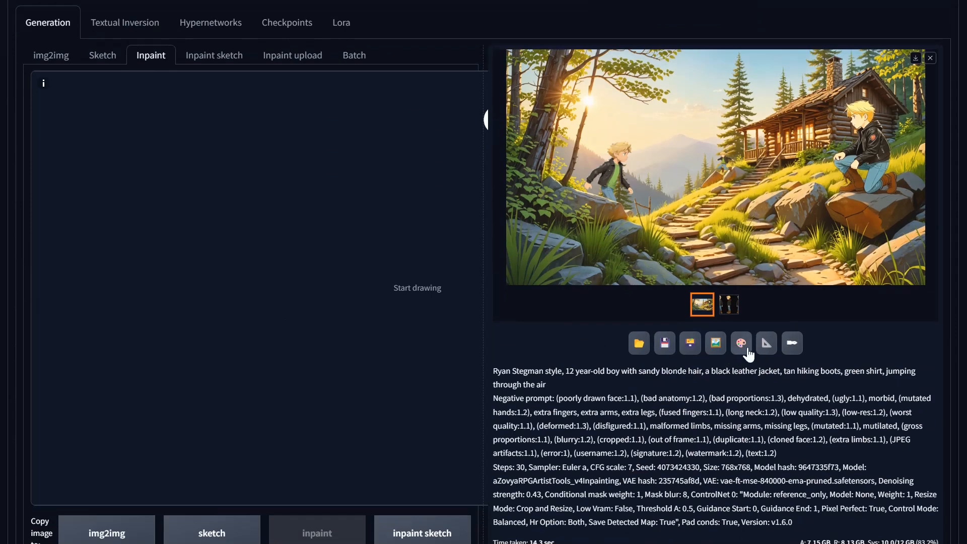
left_click(747, 348)
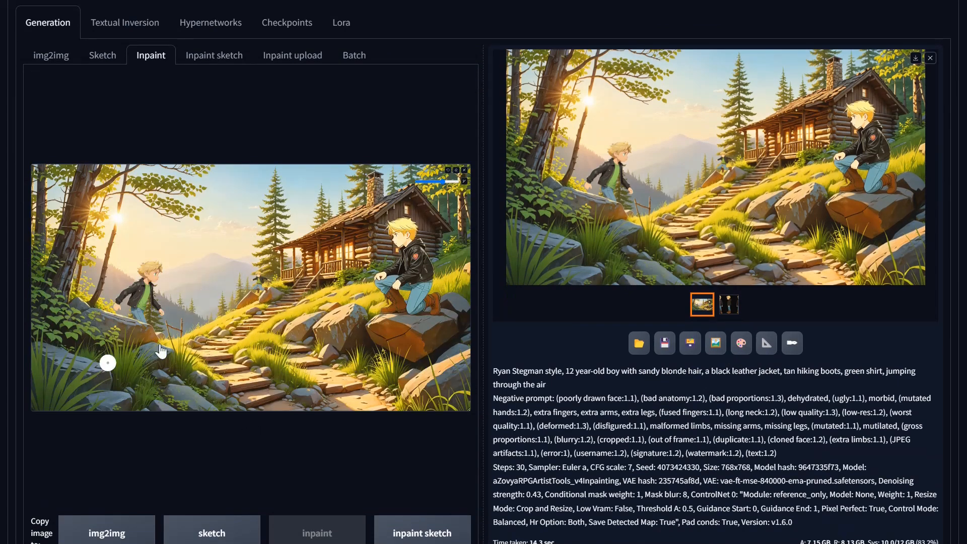
scroll(160, 351, "down", 10)
left_click_drag(312, 344, 133, 346)
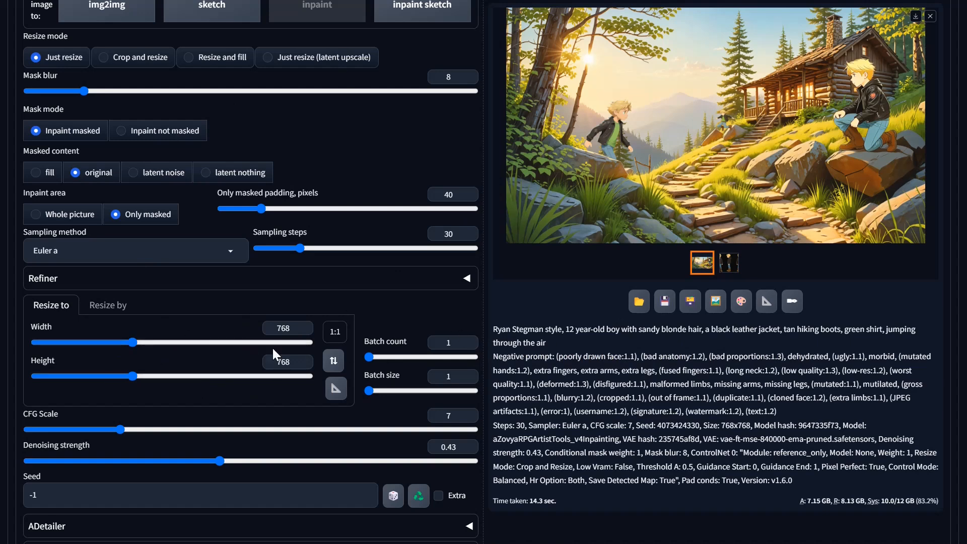
Paint an inpaint mask over the whole boy behind the rock beneath the sun.
scroll(270, 345, "up", 9)
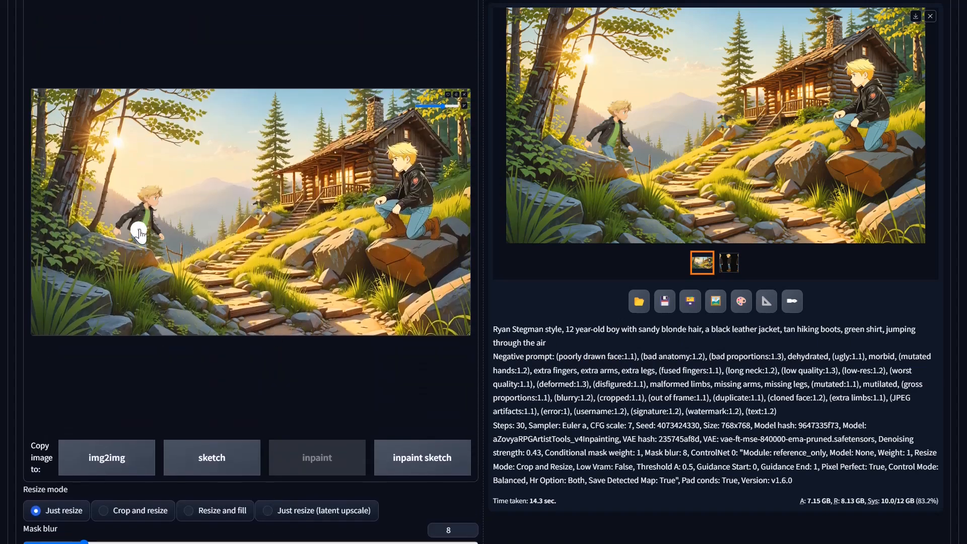
scroll(146, 199, "up", 5)
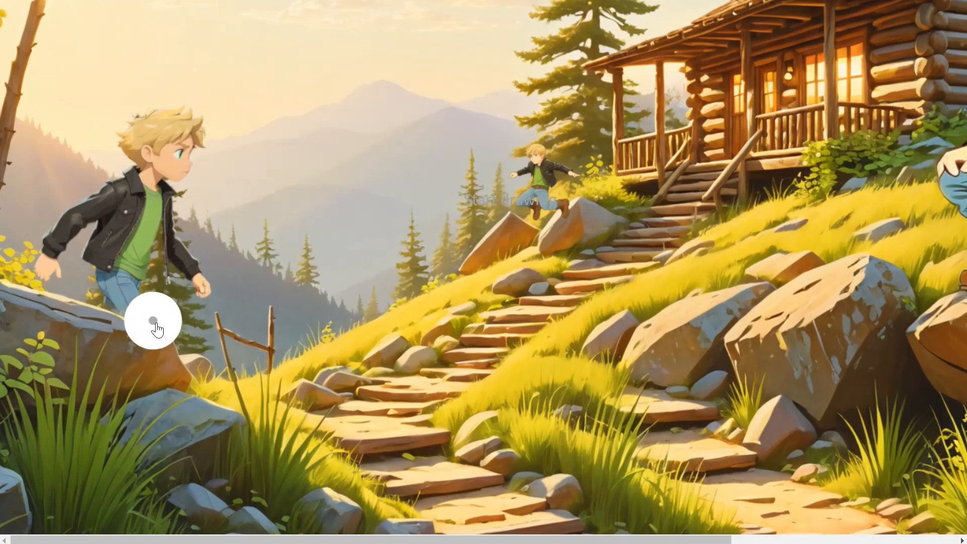
mouse_move(151, 323)
left_mouse_down()
mouse_move(112, 290)
mouse_move(106, 264)
mouse_move(100, 295)
mouse_move(69, 299)
mouse_move(48, 269)
mouse_move(56, 239)
mouse_move(127, 171)
mouse_move(147, 130)
mouse_move(179, 125)
mouse_move(190, 146)
mouse_move(164, 177)
mouse_move(192, 275)
mouse_move(160, 292)
mouse_move(147, 231)
mouse_move(114, 270)
left_mouse_up()
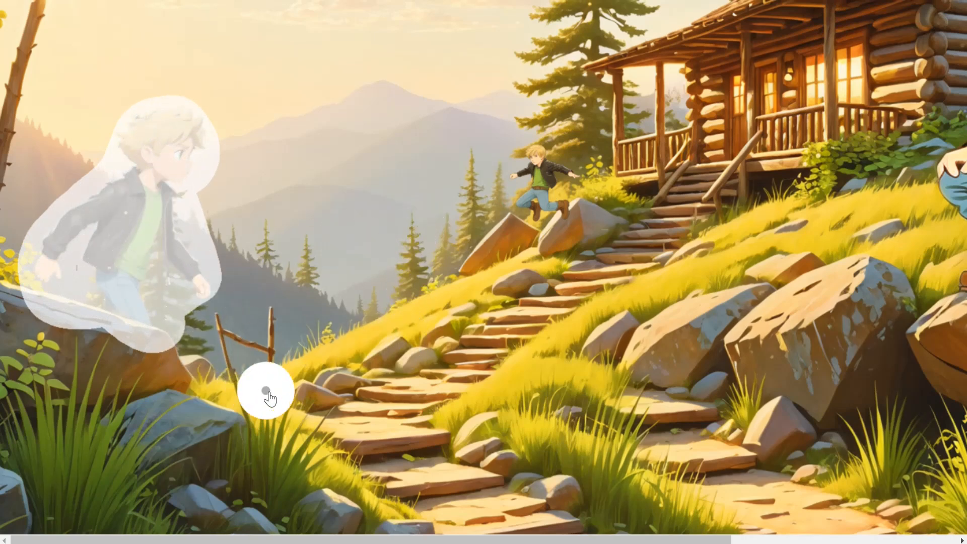
Check the masked boy at different zoom levels and bring the enlarged canvas back to its normal size over the inpaint area.
scroll(263, 388, "up", 5)
scroll(604, 377, "down", 2)
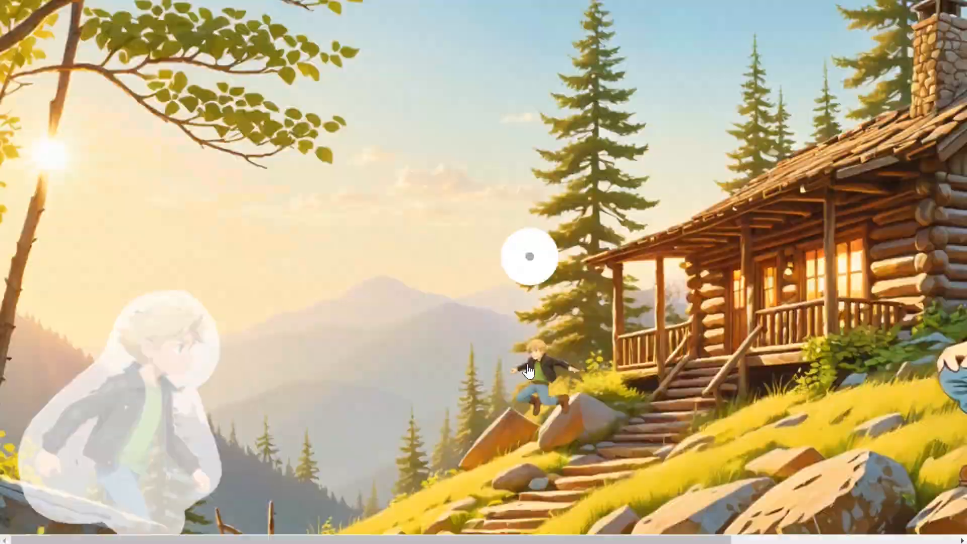
scroll(384, 380, "up", 2)
scroll(345, 378, "down", 4)
scroll(346, 378, "down", 8)
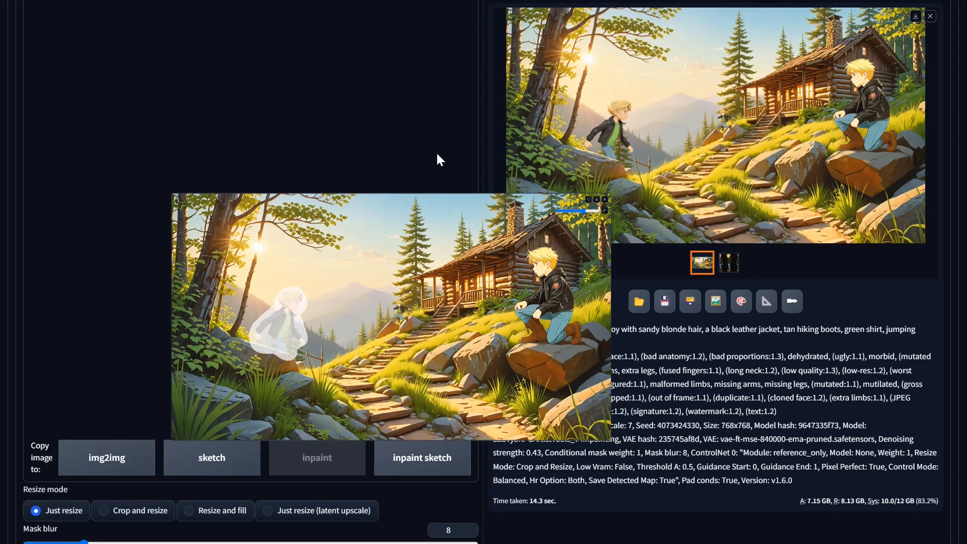
scroll(470, 126, "up", 4)
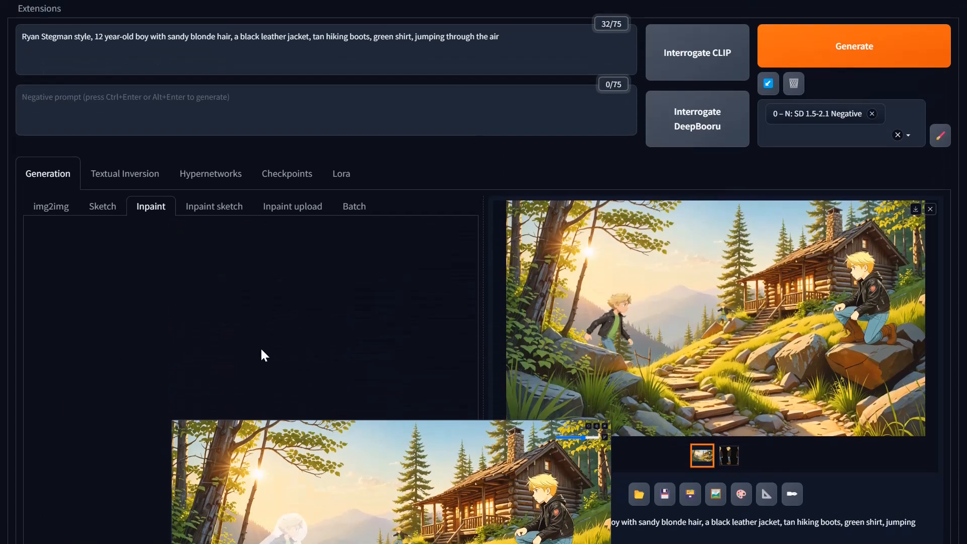
scroll(316, 402, "up", 1)
scroll(316, 403, "down", 3)
scroll(325, 409, "up", 4)
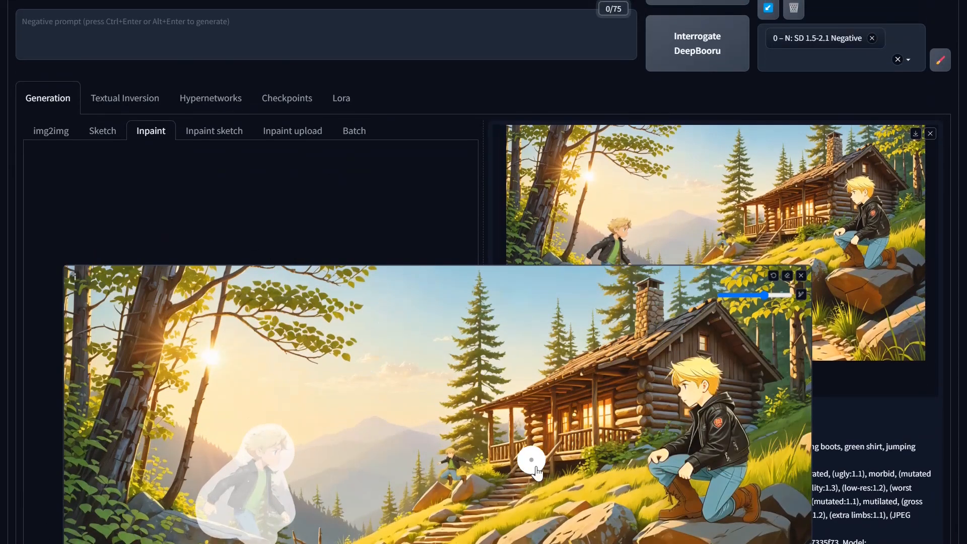
scroll(450, 496, "down", 3)
scroll(450, 494, "down", 2)
scroll(450, 494, "up", 4)
scroll(449, 494, "down", 1)
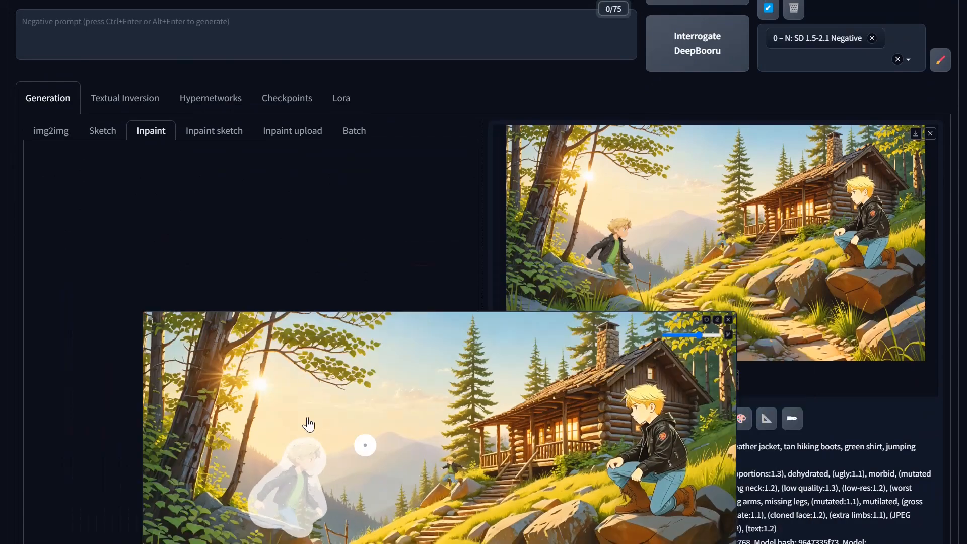
scroll(158, 340, "down", 2)
scroll(266, 421, "up", 2)
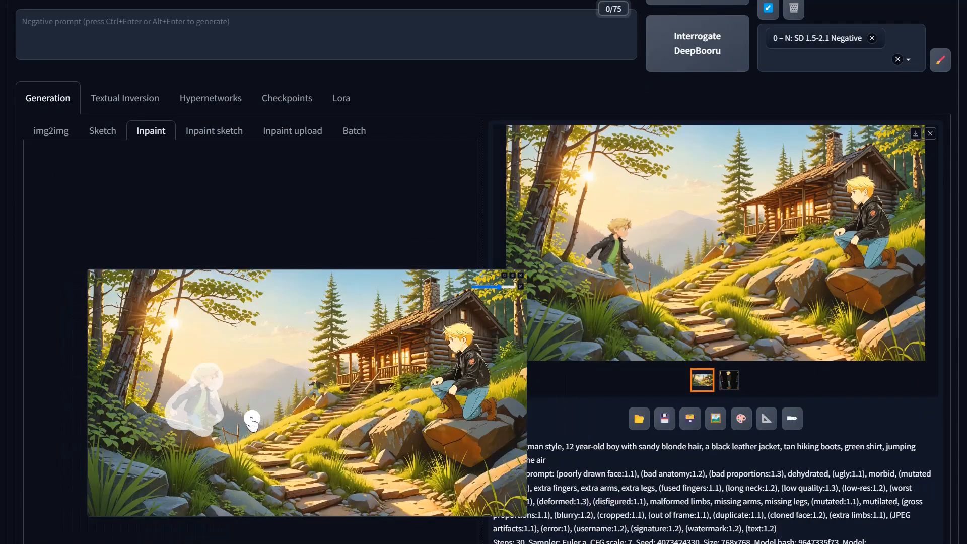
scroll(138, 280, "up", 2)
scroll(137, 277, "down", 1)
scroll(460, 453, "up", 1)
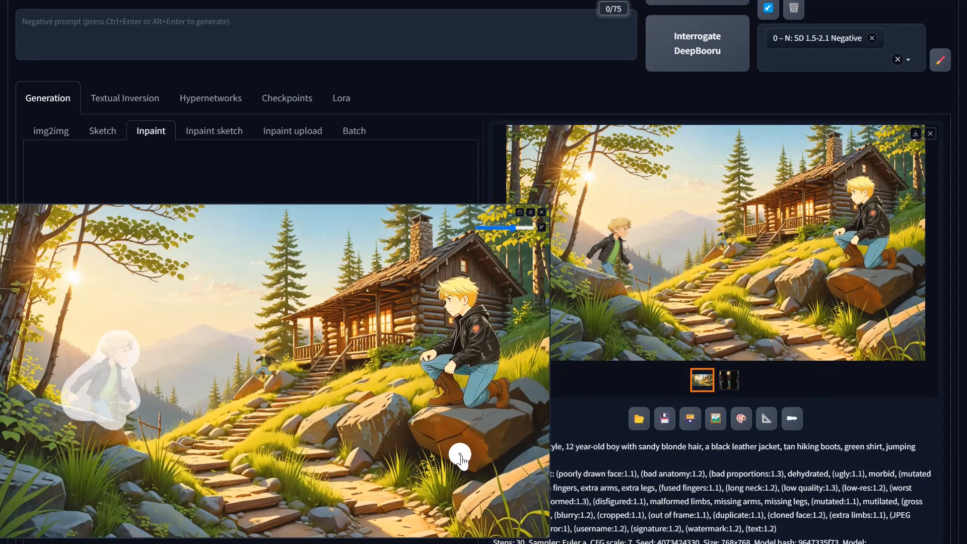
key("r")
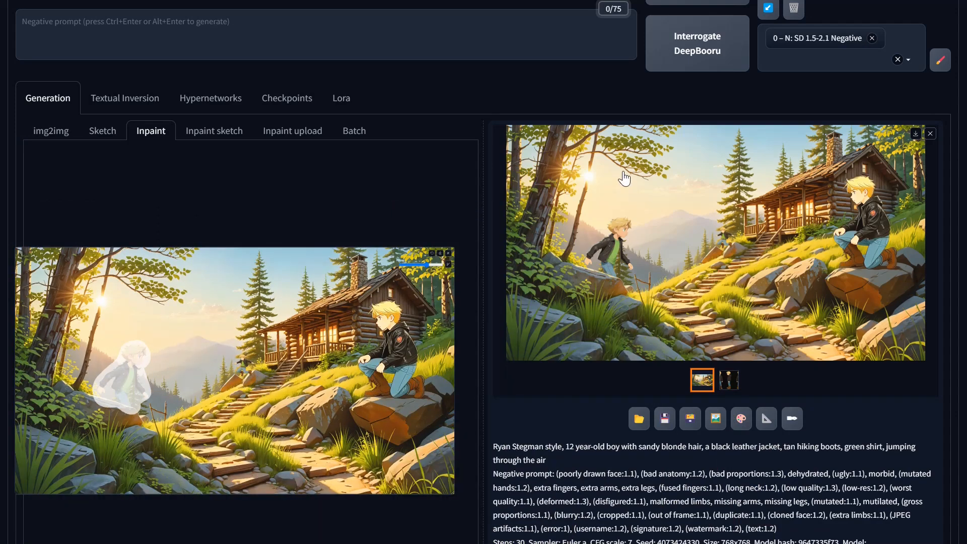
Change the prompt's final phrase to "walking behind a rock" and generate the masked boy.
scroll(504, 174, "up", 2)
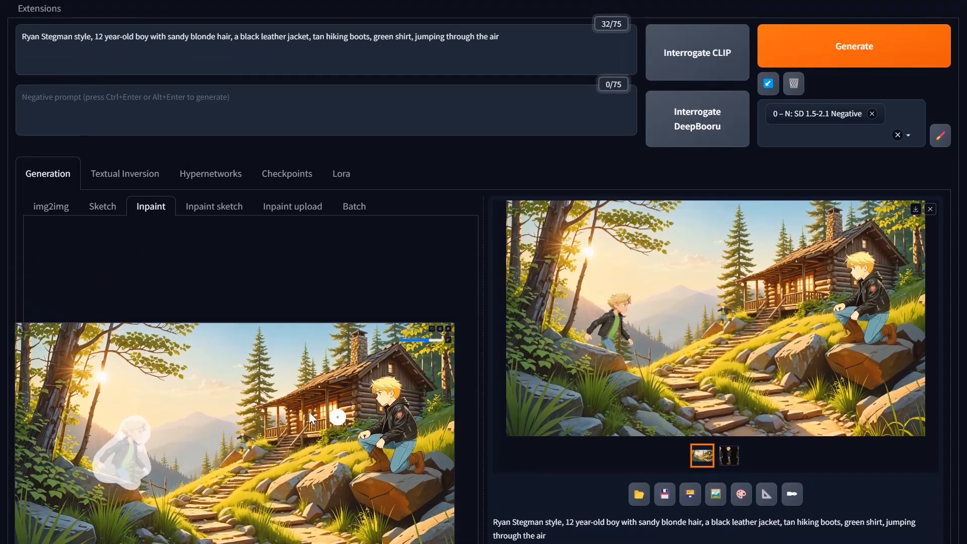
left_click_drag(498, 37, 422, 37)
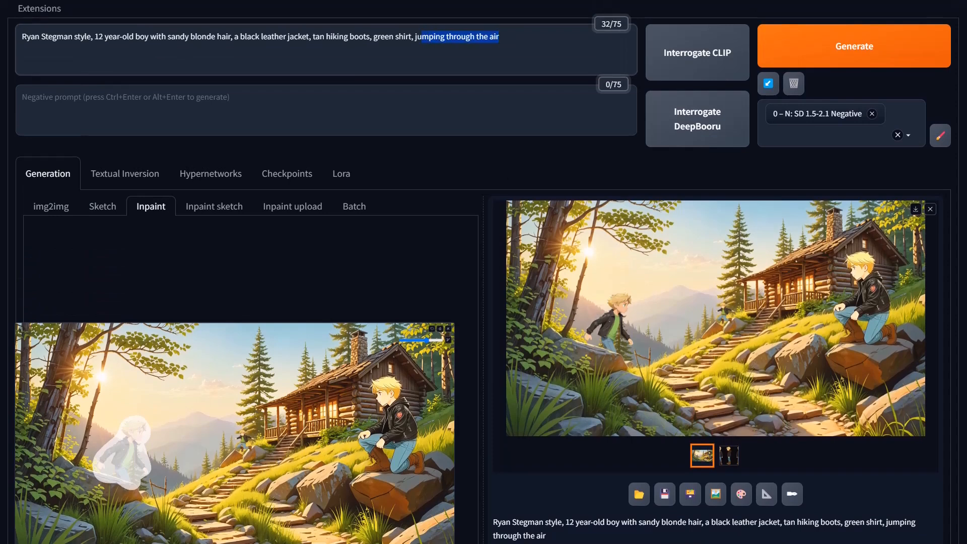
type("walk")
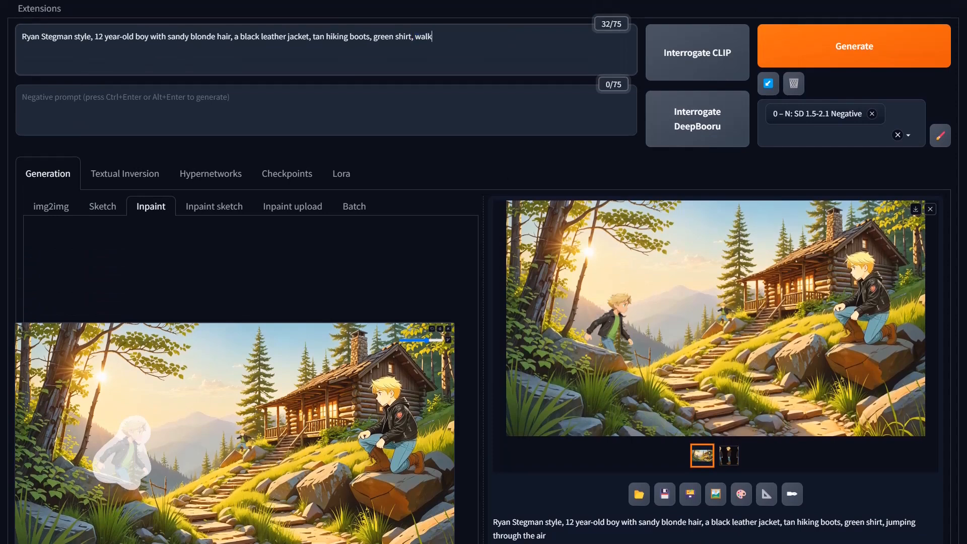
type("ing behind a rock")
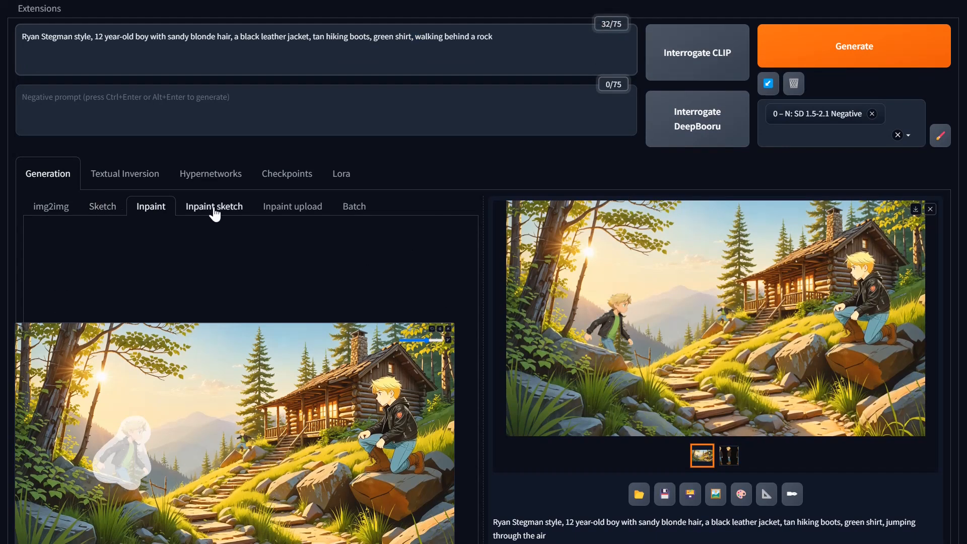
left_click(227, 346)
key("ctrl+Return")
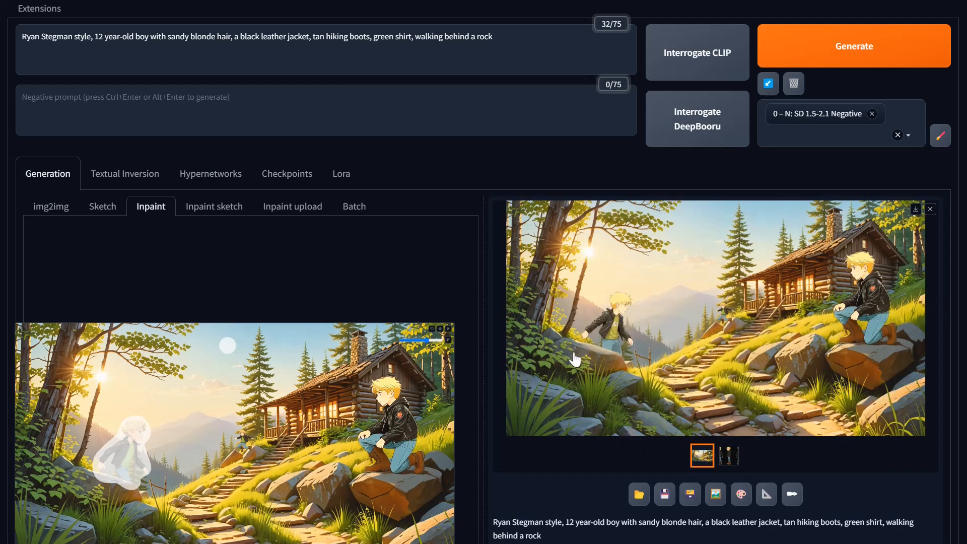
Inspect the generated image at enlarged size, set the denoising strength to 0.44 and regenerate the masked boy.
left_click(621, 345)
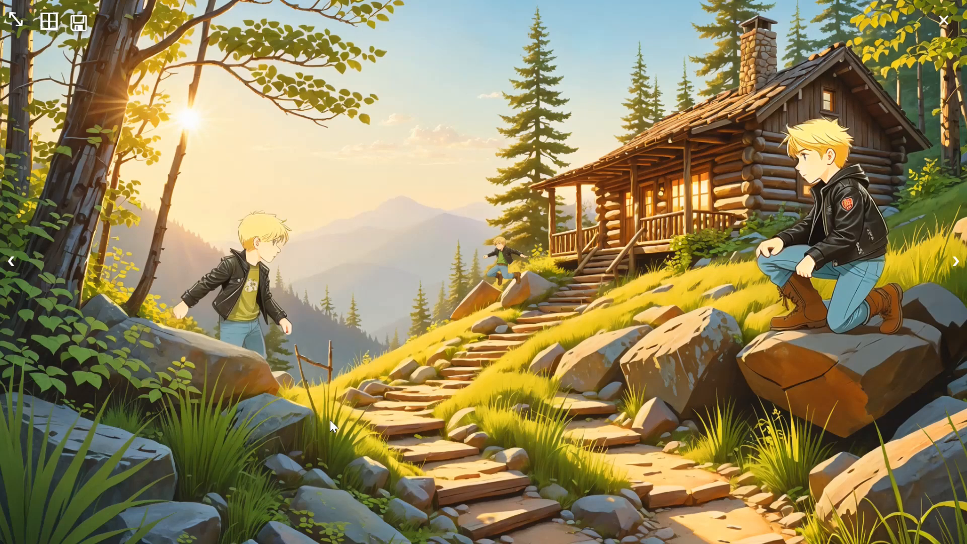
left_click(331, 402)
scroll(466, 418, "down", 7)
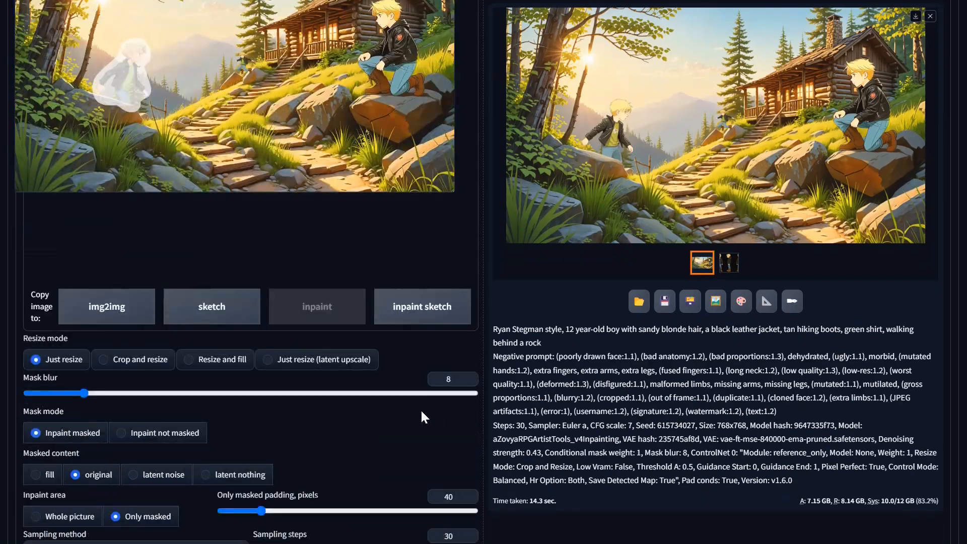
scroll(419, 409, "down", 6)
left_click(203, 460)
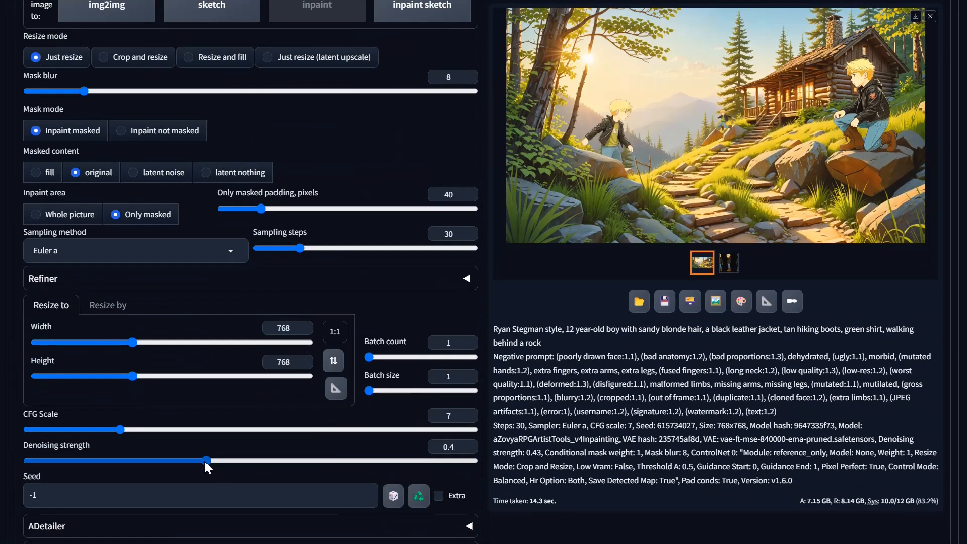
left_click_drag(204, 461, 210, 463)
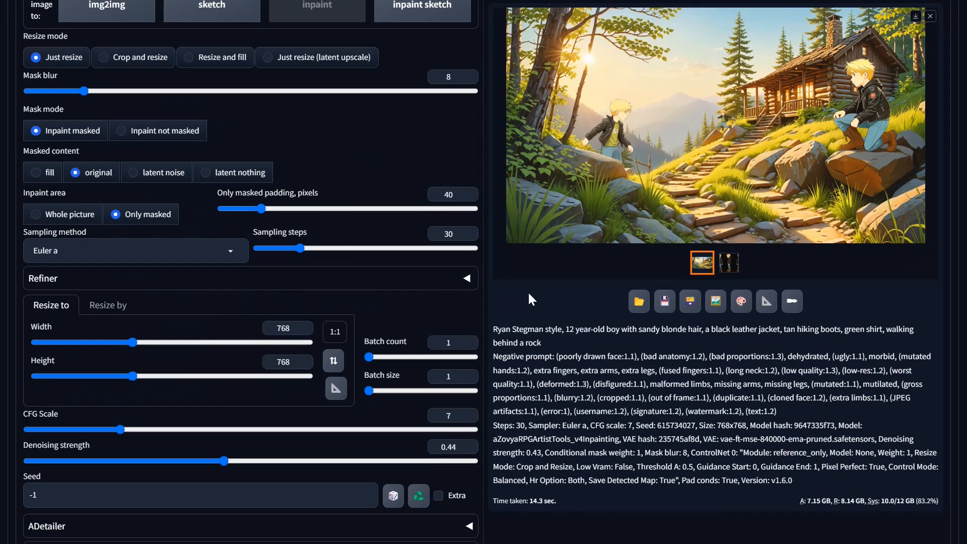
scroll(673, 299, "up", 15)
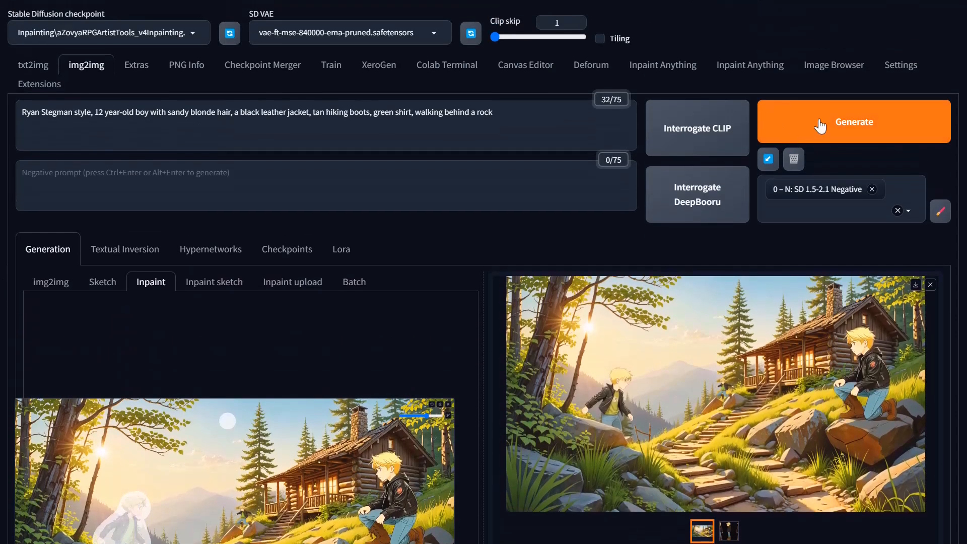
key("ctrl+Return")
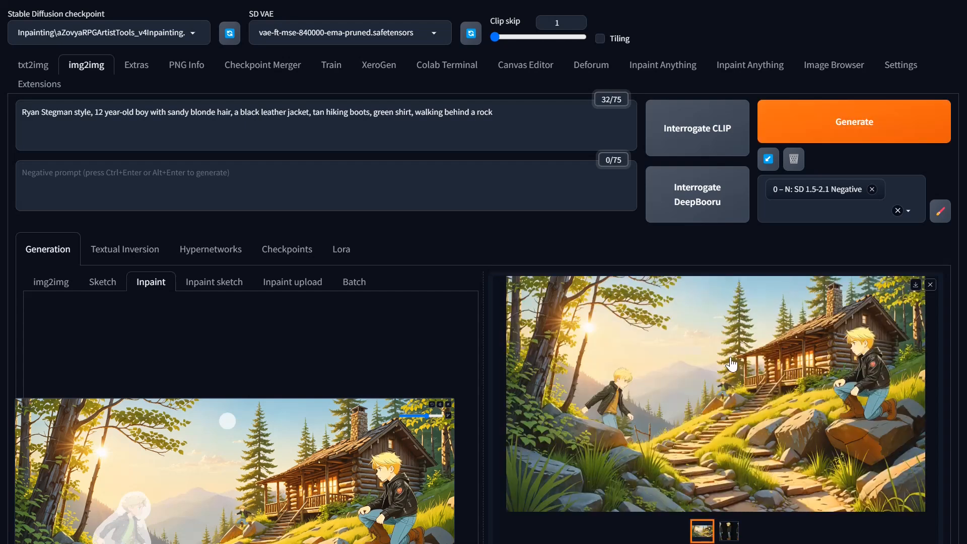
Append "looking up the hill" to the prompt and regenerate the masked boy with a denoising strength of 0.49.
left_click(493, 113)
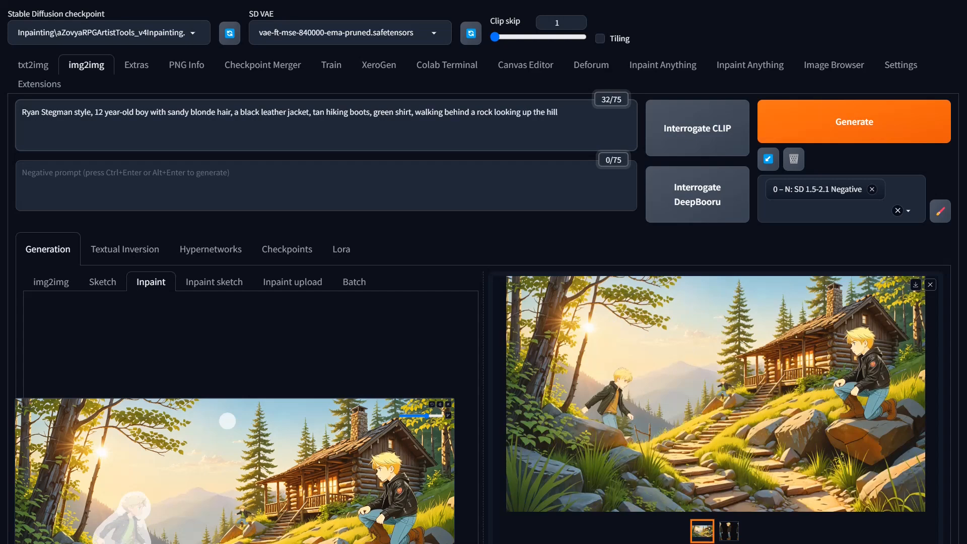
scroll(508, 222, "down", 15)
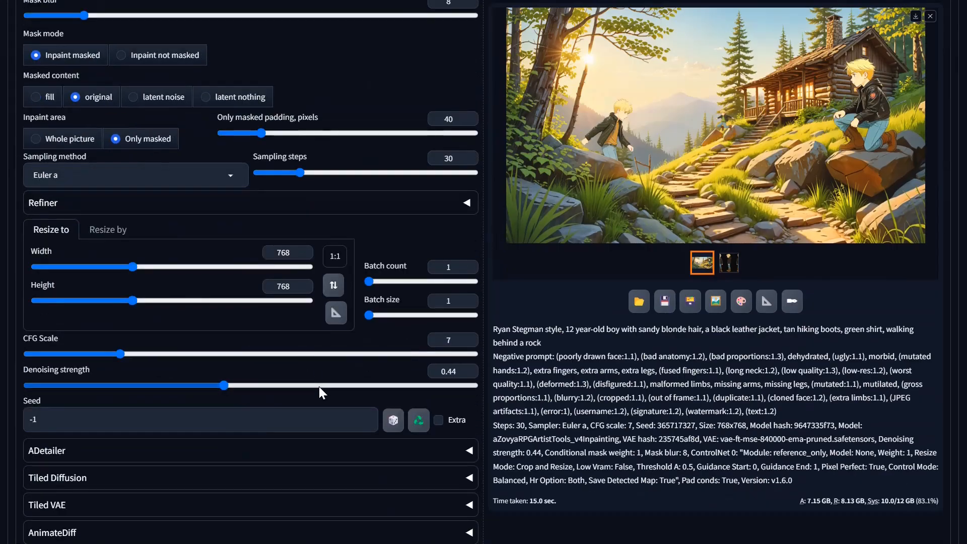
left_click(241, 384)
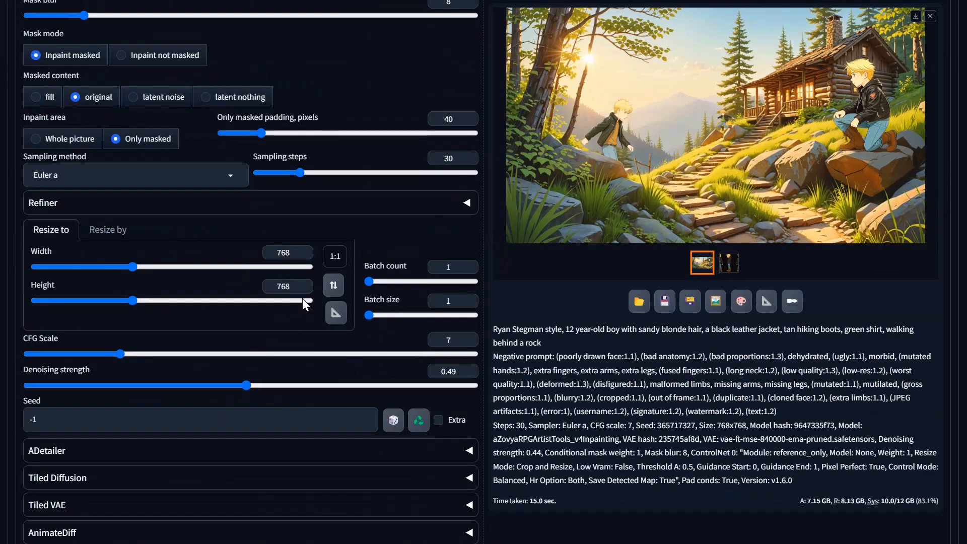
scroll(302, 298, "up", 7)
scroll(306, 274, "down", 4)
scroll(307, 276, "up", 7)
scroll(379, 210, "up", 3)
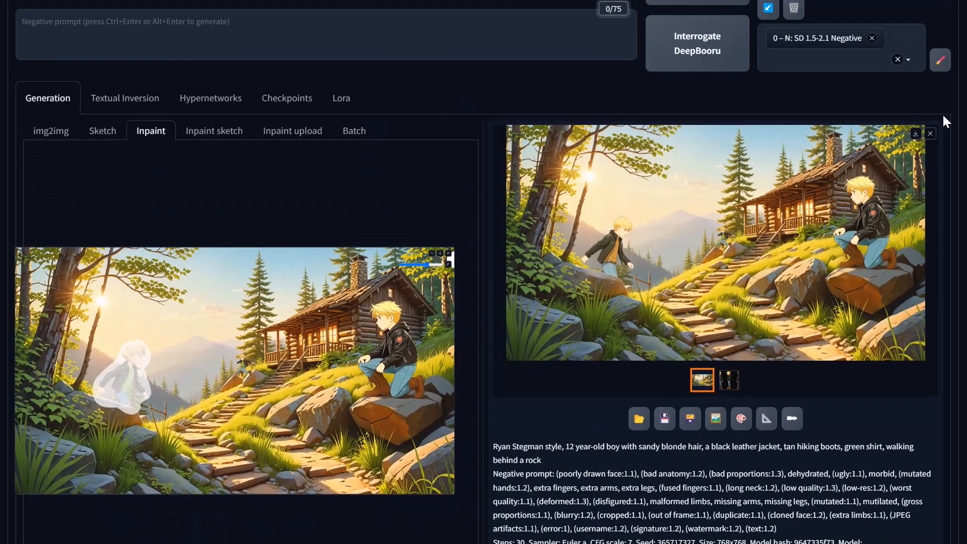
scroll(838, 149, "up", 3)
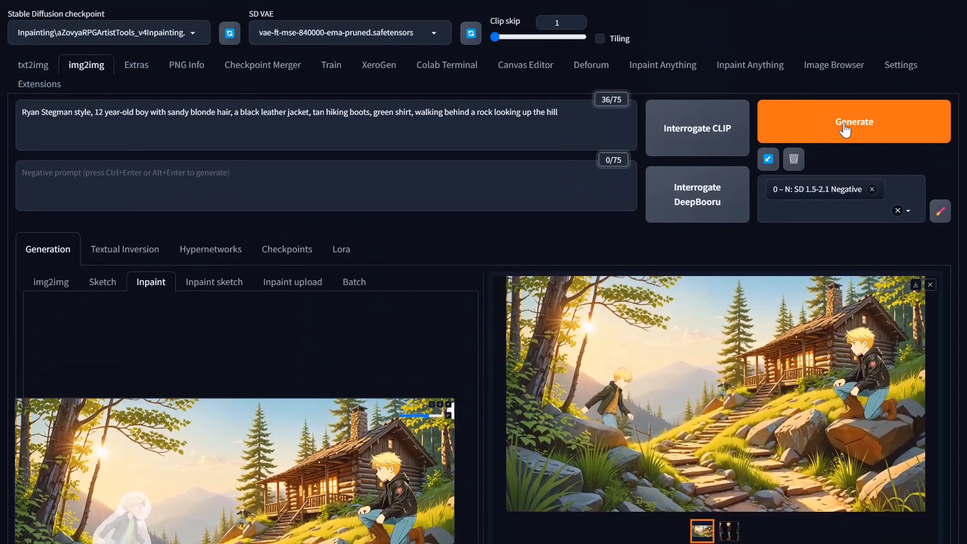
key("ctrl+Return")
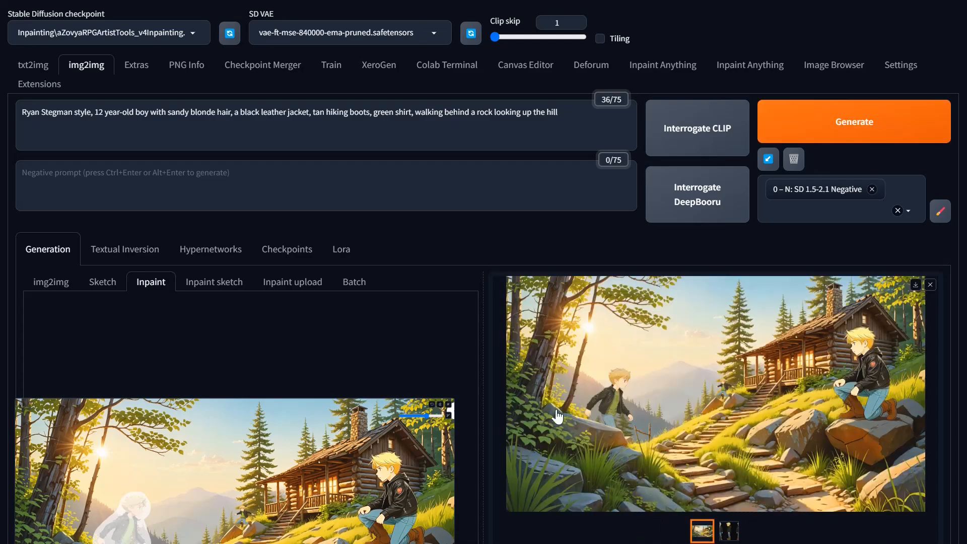
Set the inpaint output width and height to 960 and regenerate the masked boy behind the rock.
scroll(384, 380, "down", 5)
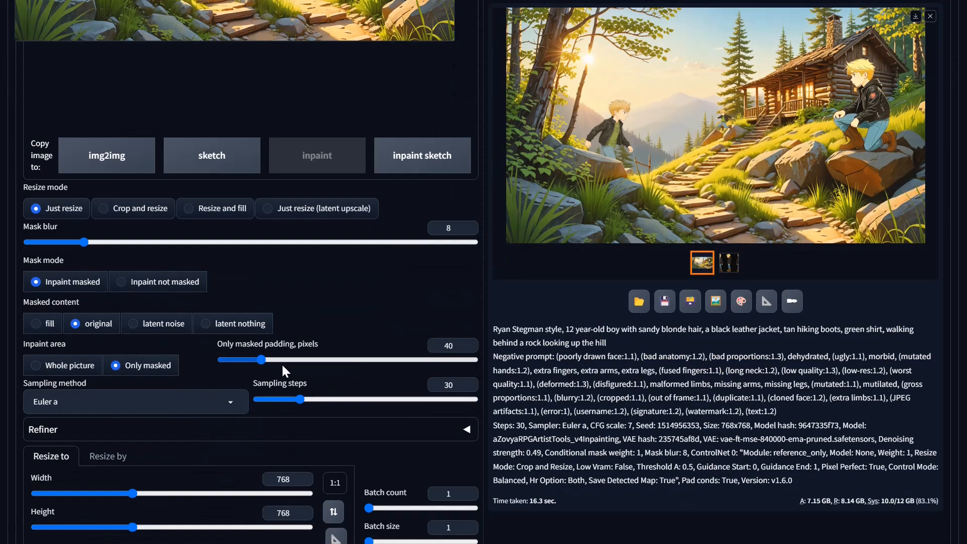
scroll(302, 251, "up", 7)
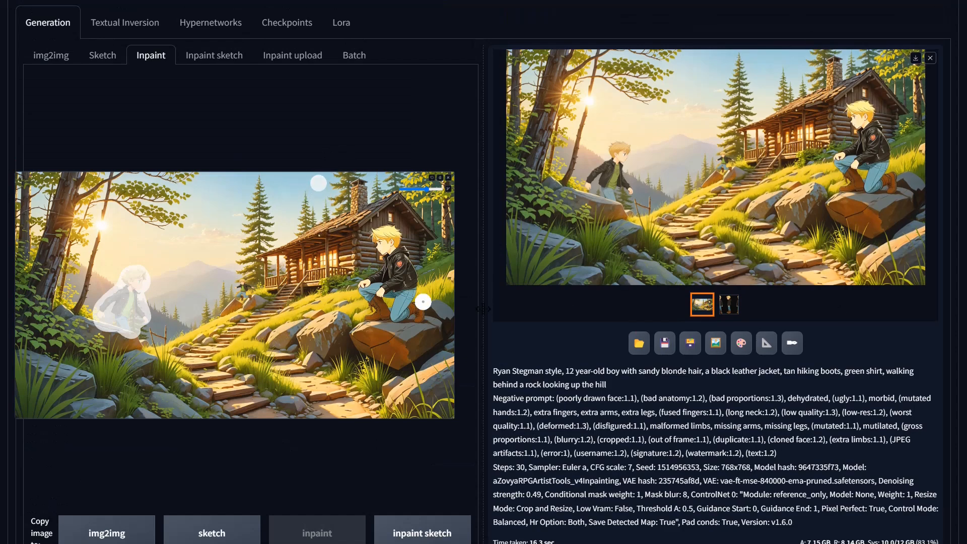
scroll(668, 323, "up", 5)
scroll(669, 324, "down", 10)
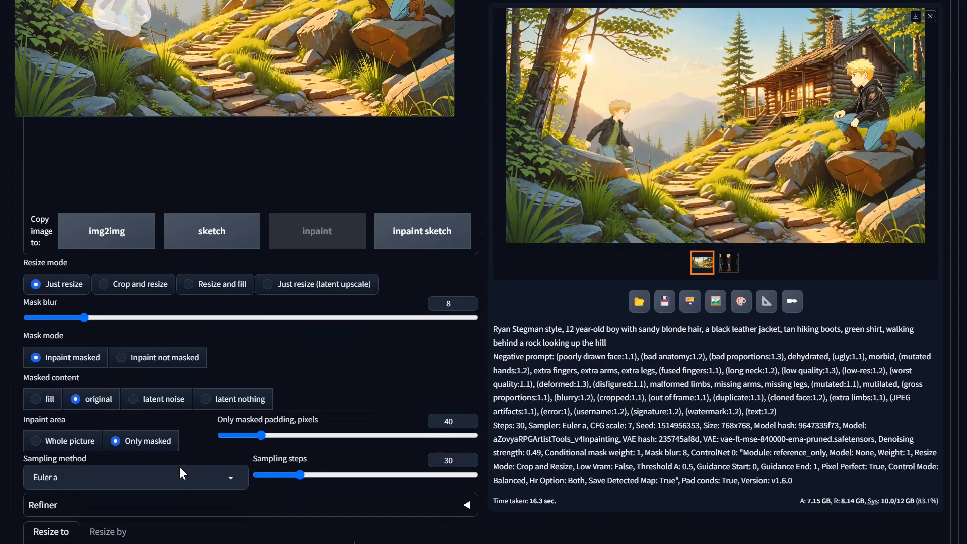
scroll(179, 464, "down", 4)
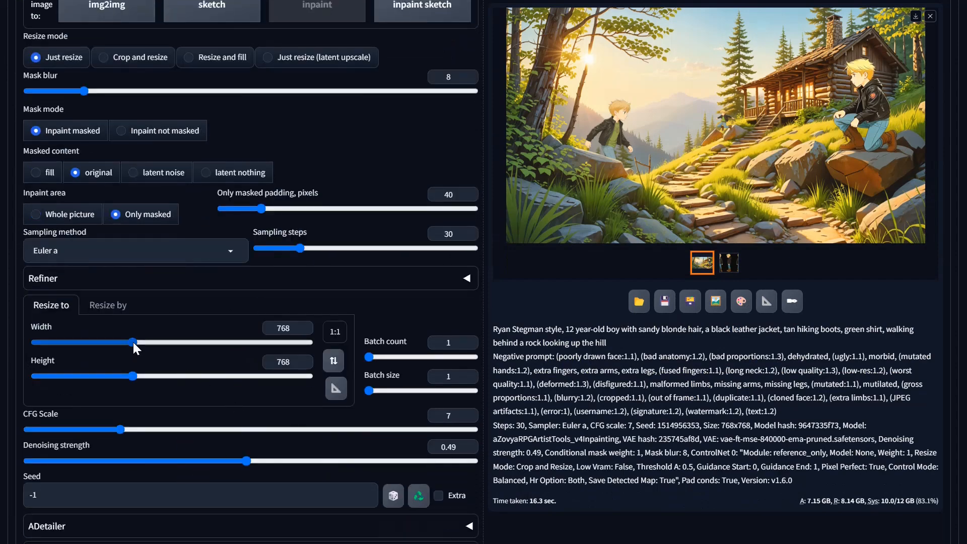
left_click_drag(132, 341, 160, 342)
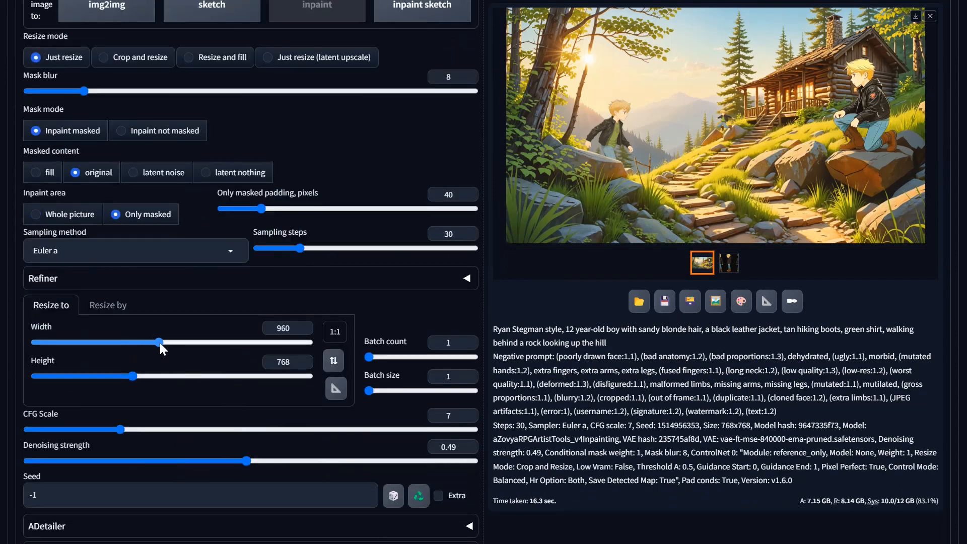
scroll(839, 147, "up", 15)
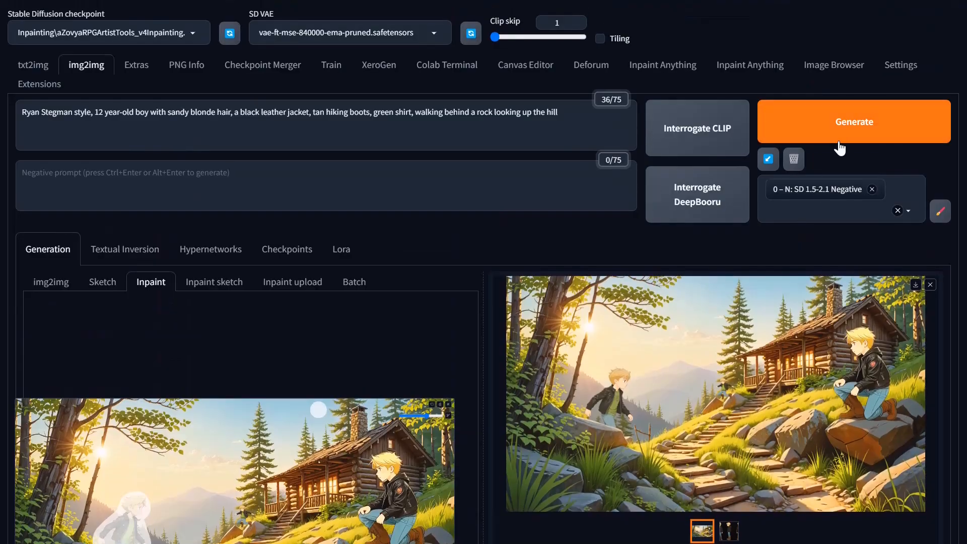
left_click(839, 146)
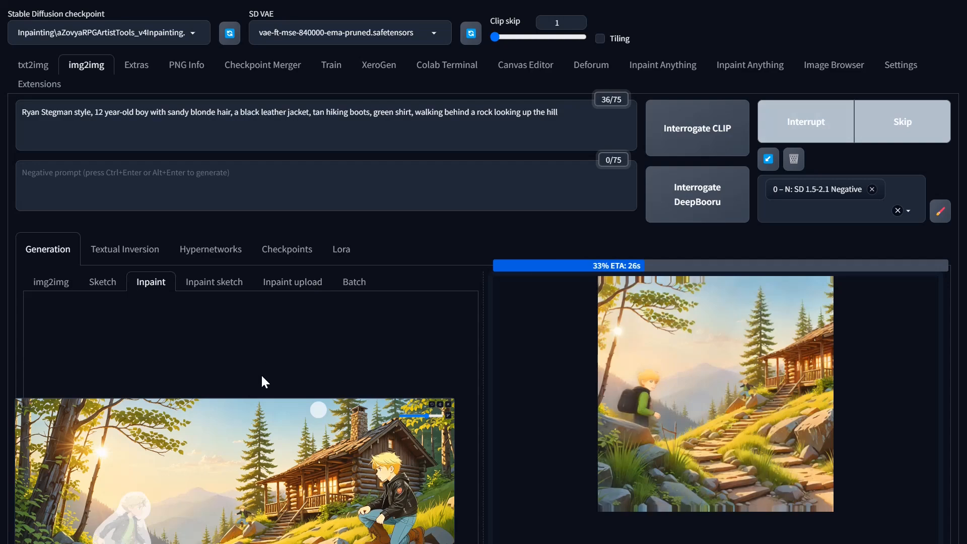
Set the denoising strength to 0.42 and regenerate the masked boy.
scroll(261, 373, "down", 10)
left_click(217, 461)
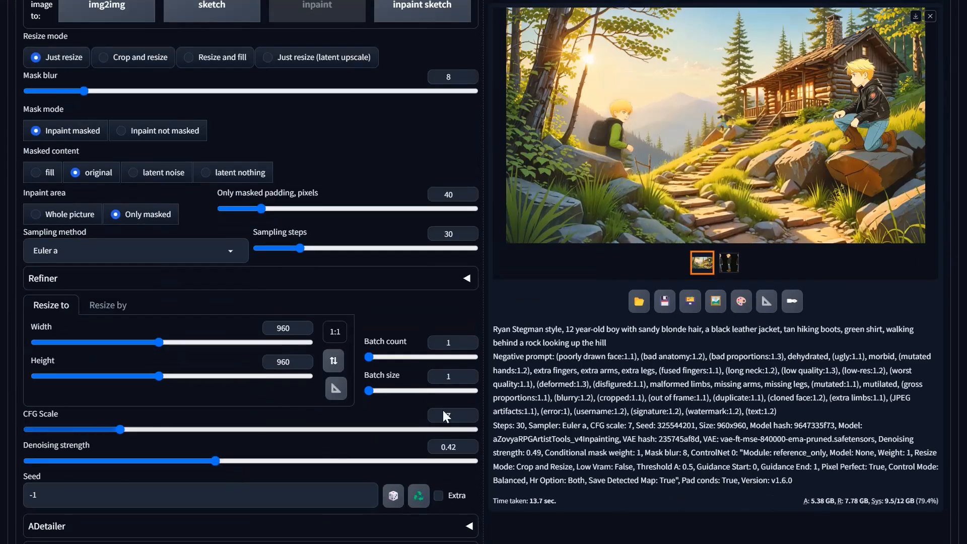
scroll(755, 224, "up", 10)
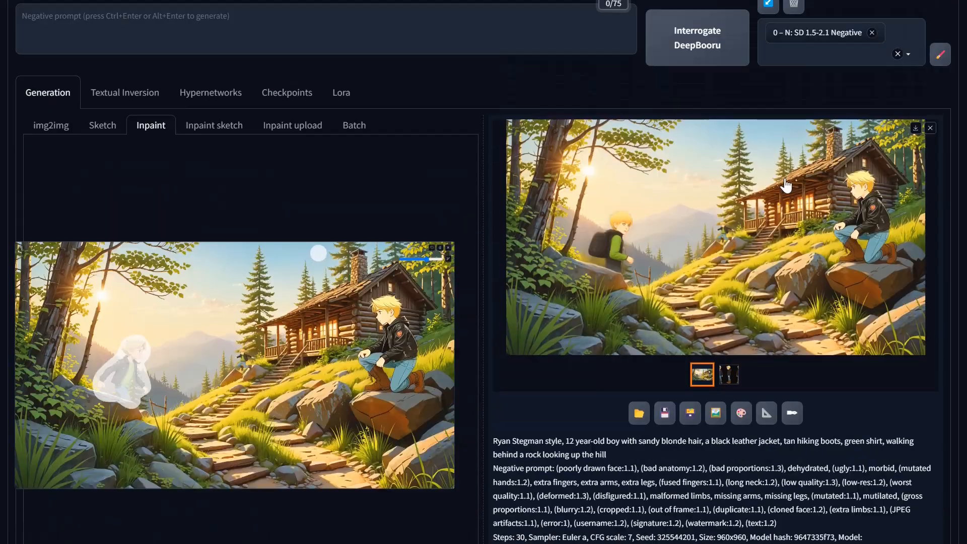
key("ctrl+Return")
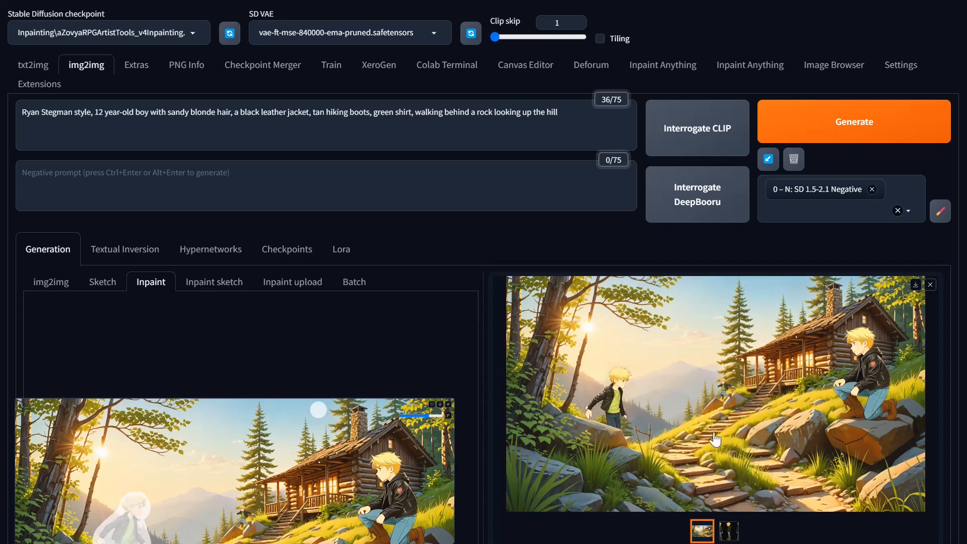
Inspect the generated image at enlarged size, return to the inpaint view and generate another version of the masked boy with the same settings.
left_click(617, 410)
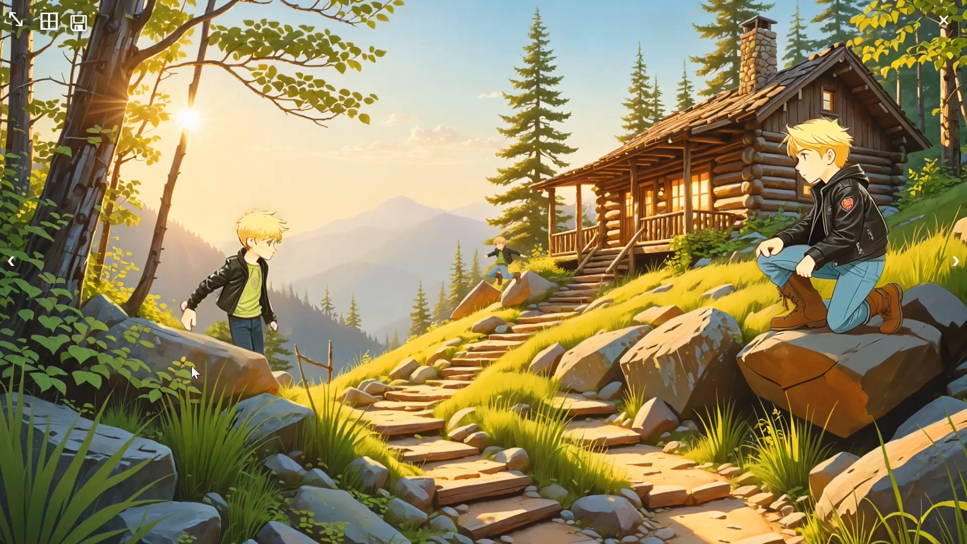
left_click(546, 211)
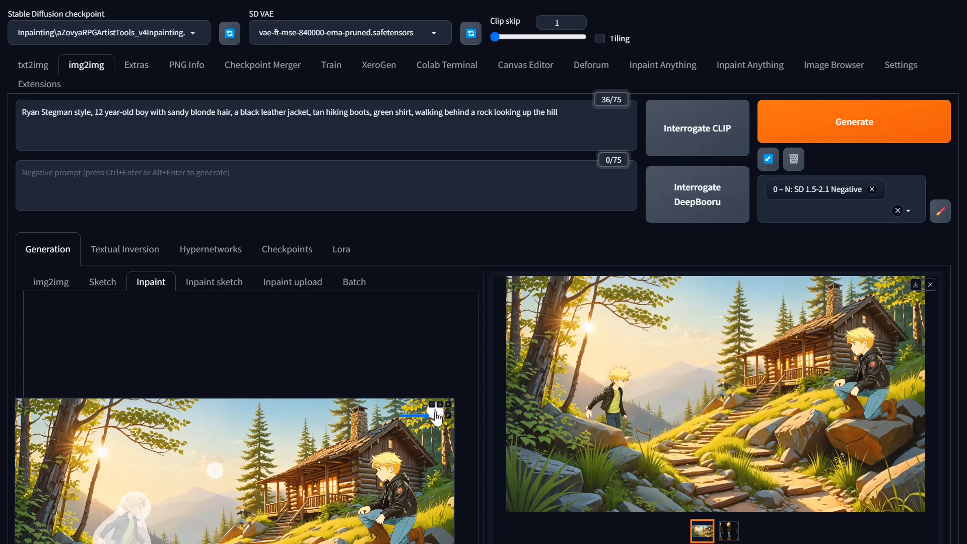
scroll(184, 324, "down", 3)
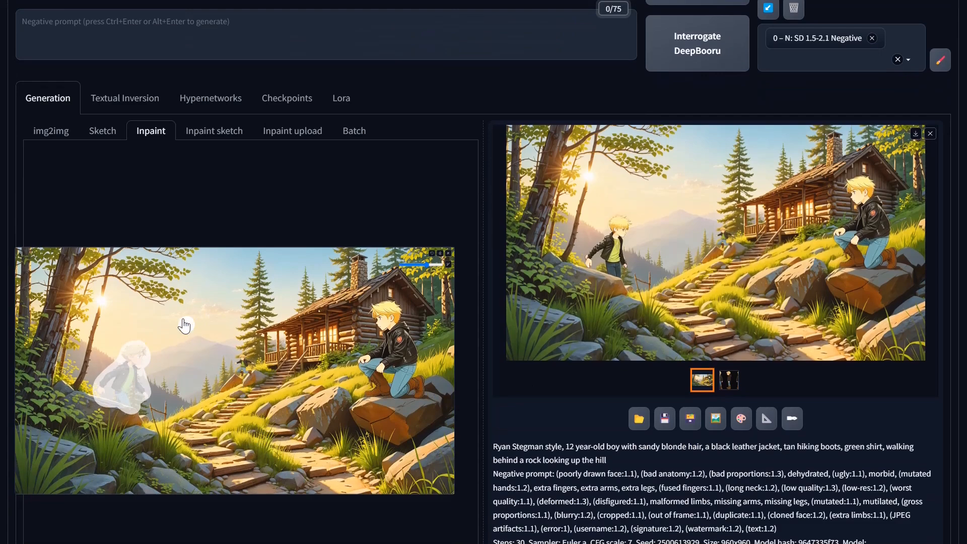
left_click(211, 282)
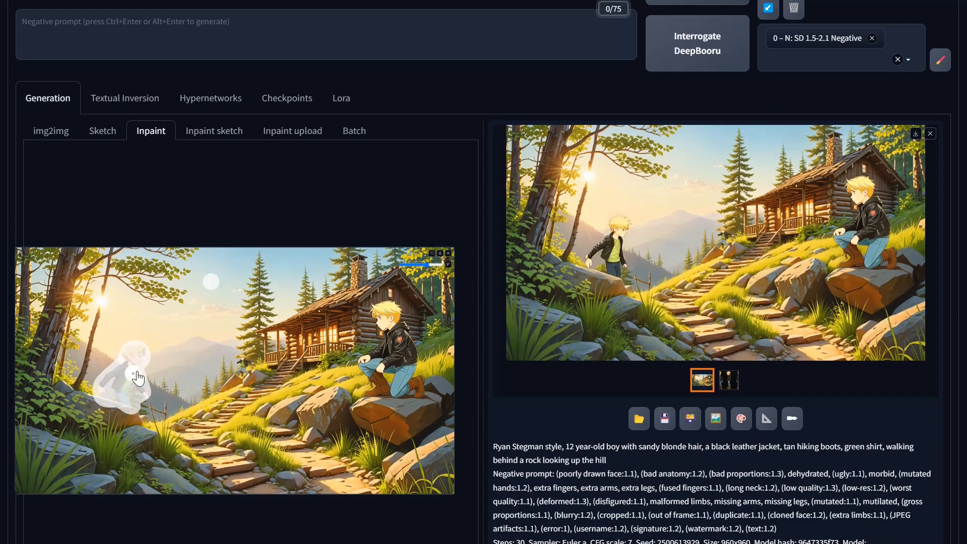
scroll(592, 288, "up", 3)
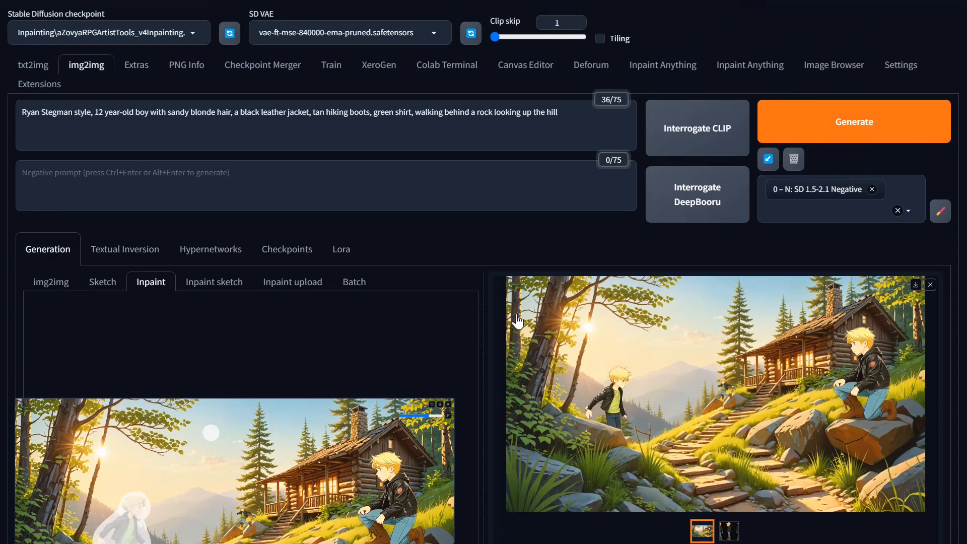
key("ctrl+Return")
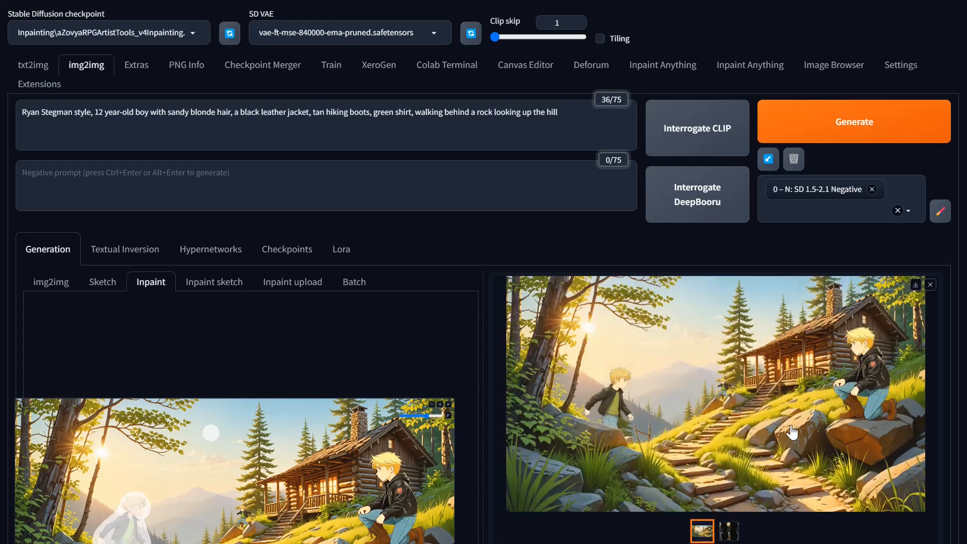
Compare the ControlNet character reference with the enlarged generated image, checking the boy's jacket, shirt and face.
scroll(422, 385, "down", 5)
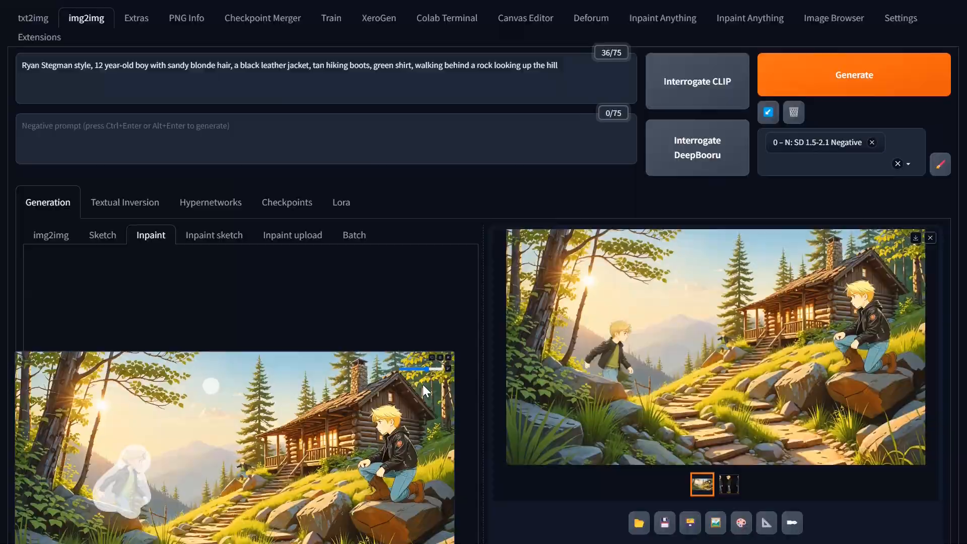
scroll(422, 382, "down", 10)
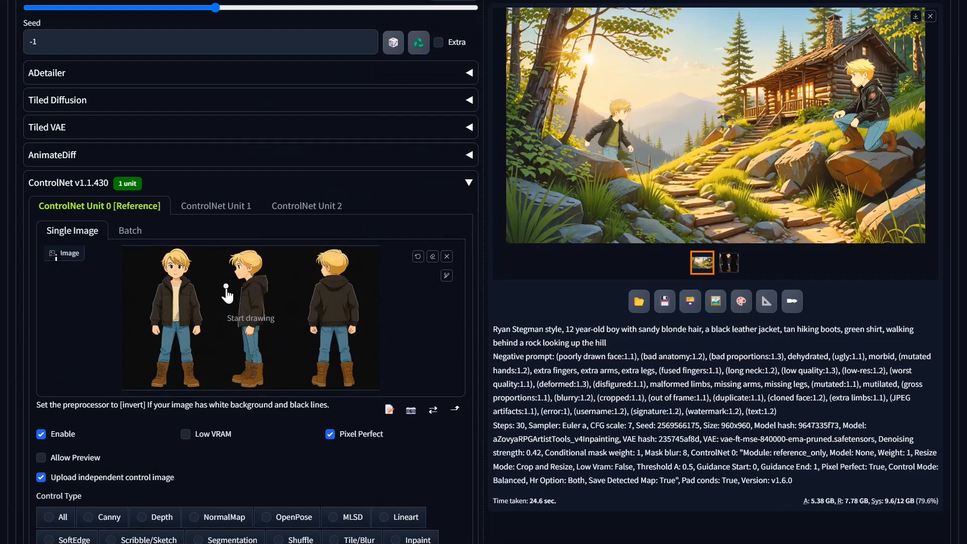
scroll(176, 392, "down", 3)
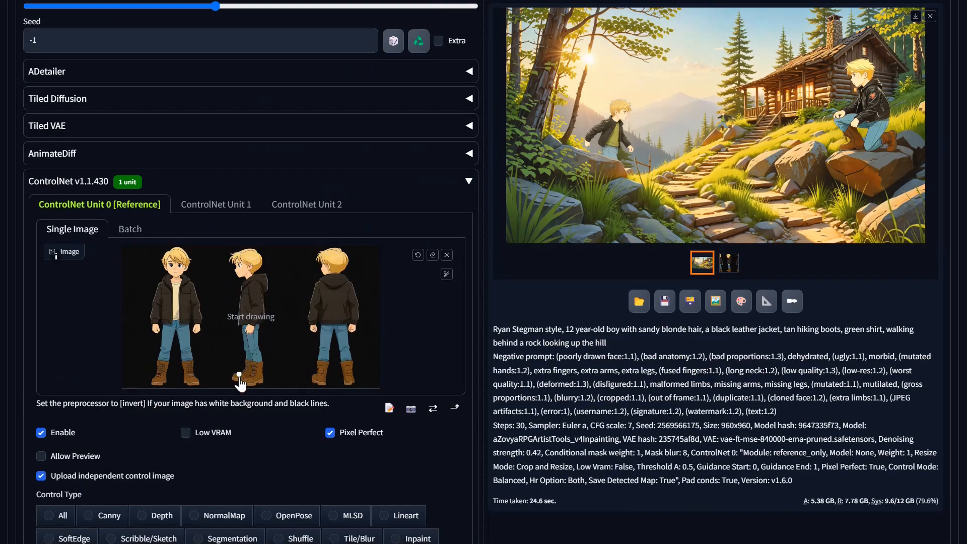
scroll(730, 222, "up", 3)
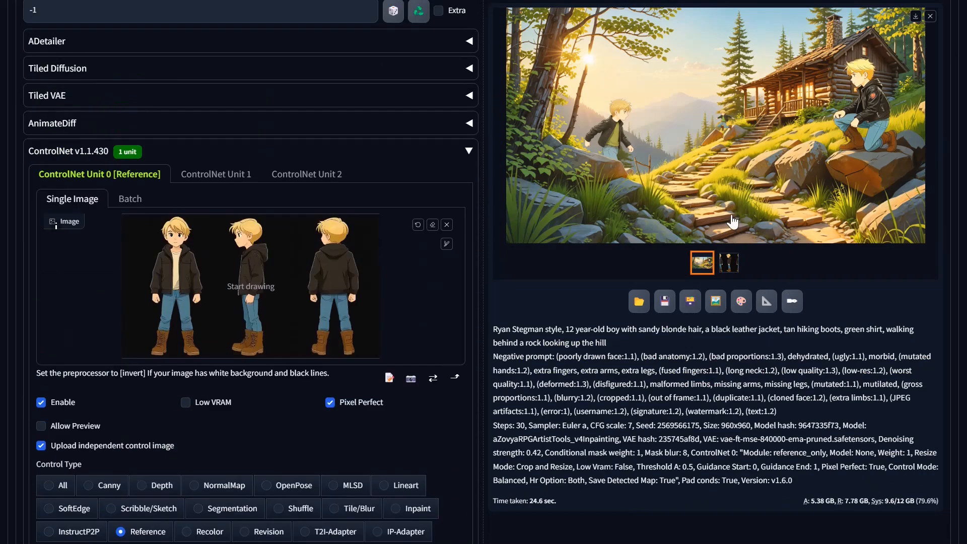
left_click(730, 221)
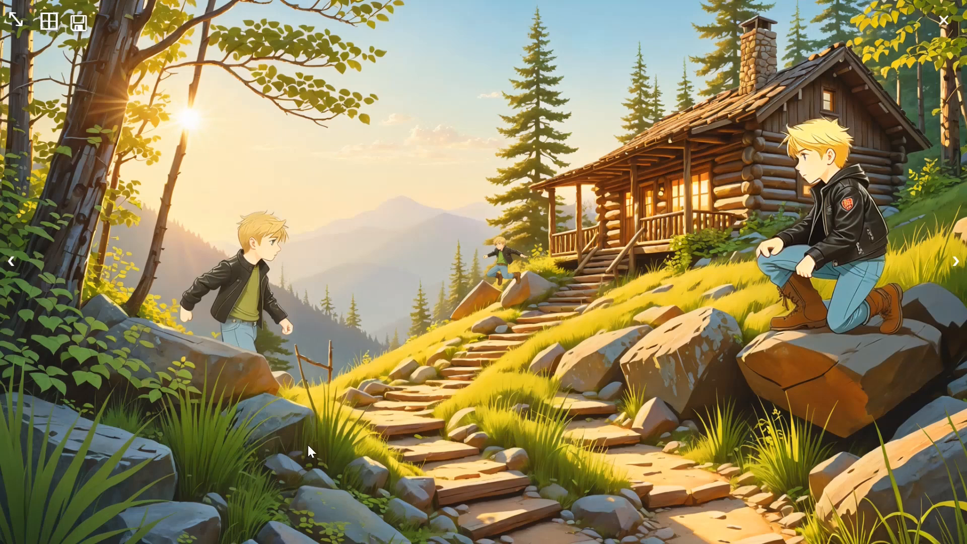
left_click(569, 271)
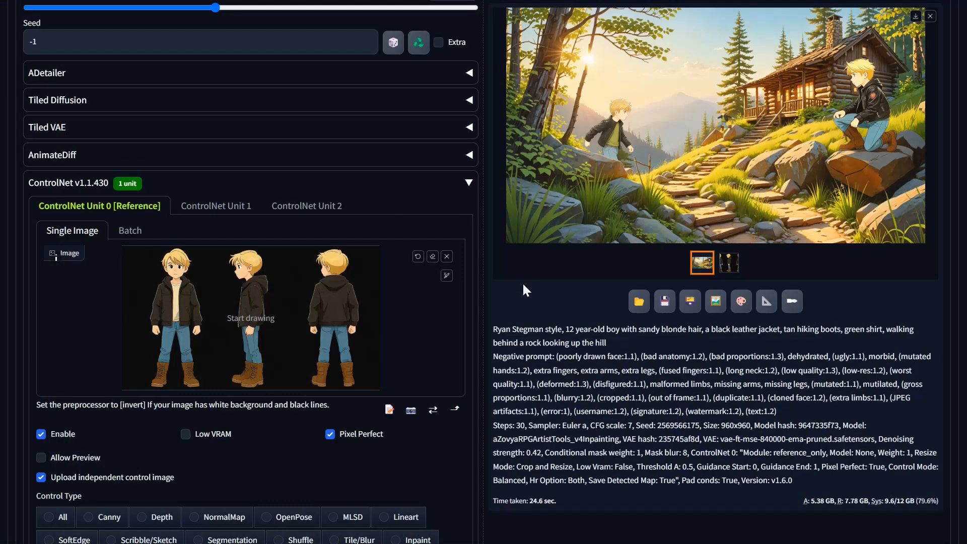
View the boy's facial expression sheet in an enlarged image viewer window and close the viewer.
scroll(617, 232, "up", 5)
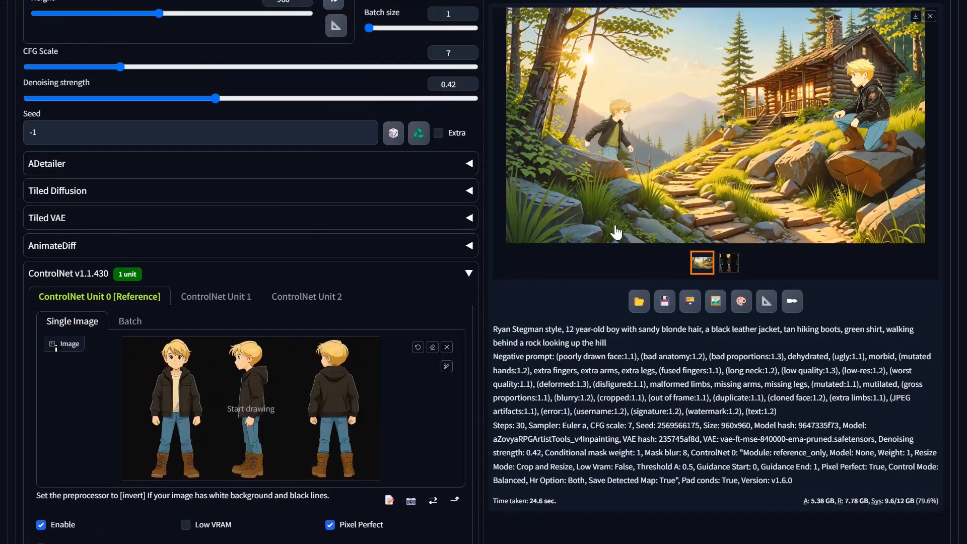
scroll(616, 231, "up", 2)
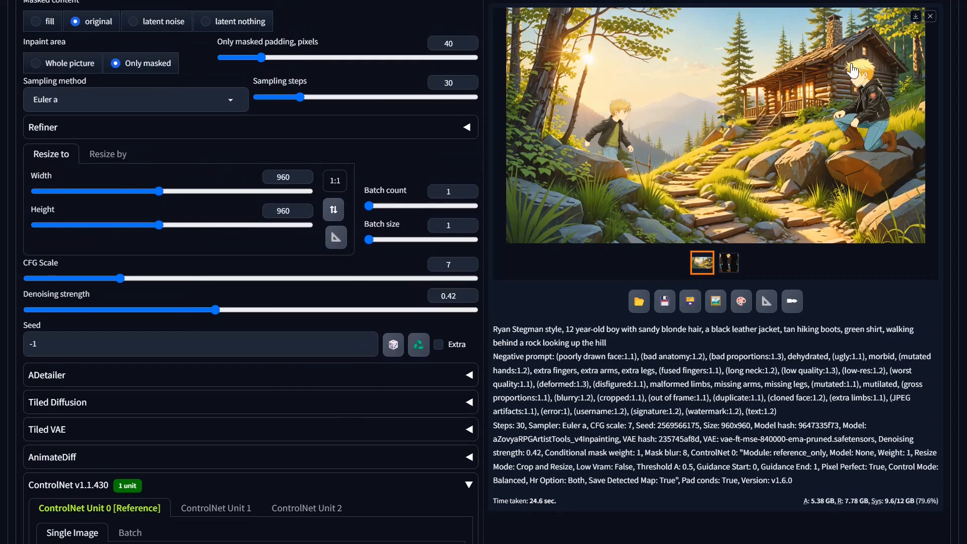
scroll(851, 70, "up", 6)
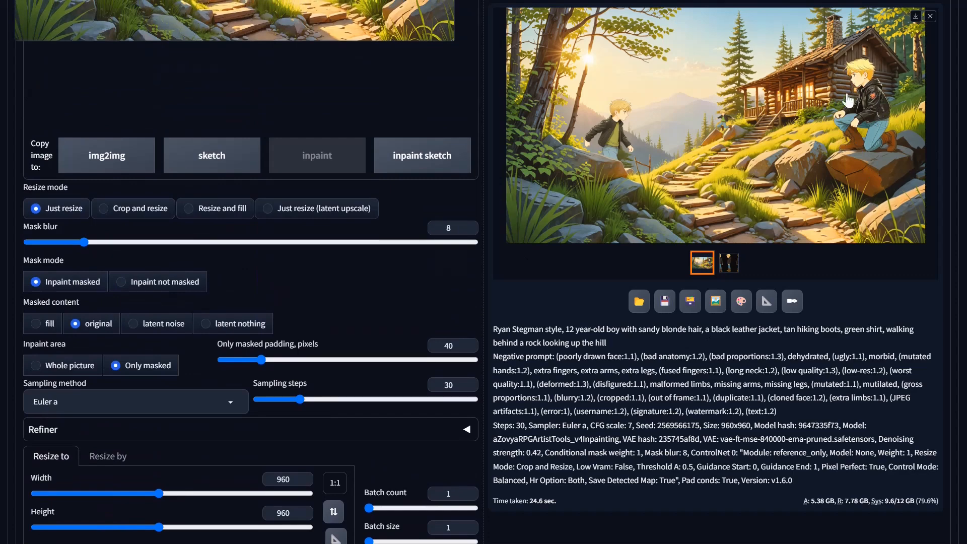
scroll(650, 301, "up", 8)
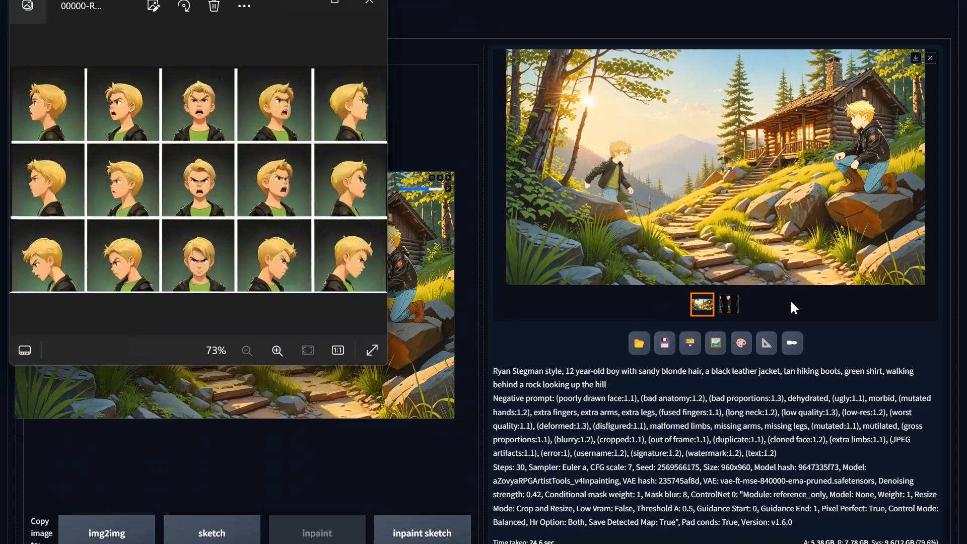
left_click_drag(387, 368, 847, 517)
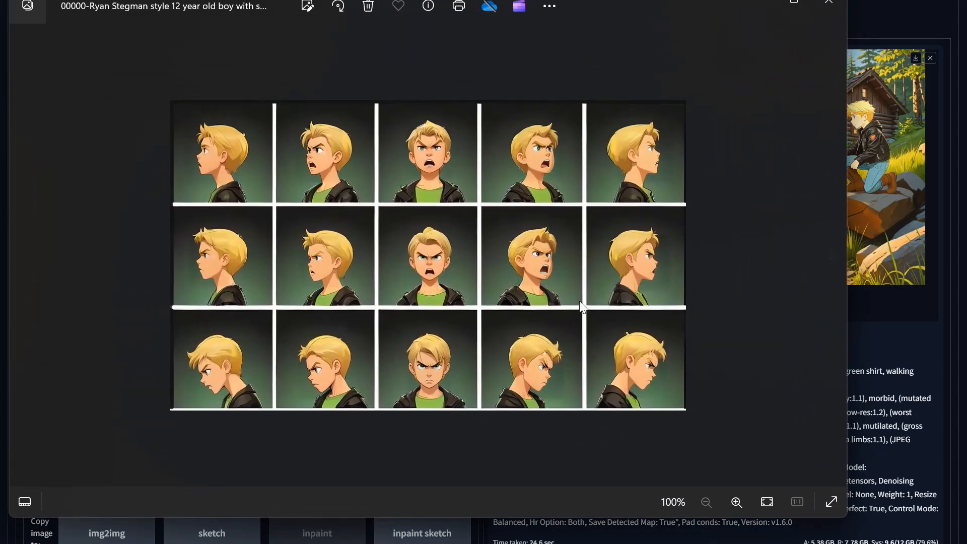
left_click(831, 9)
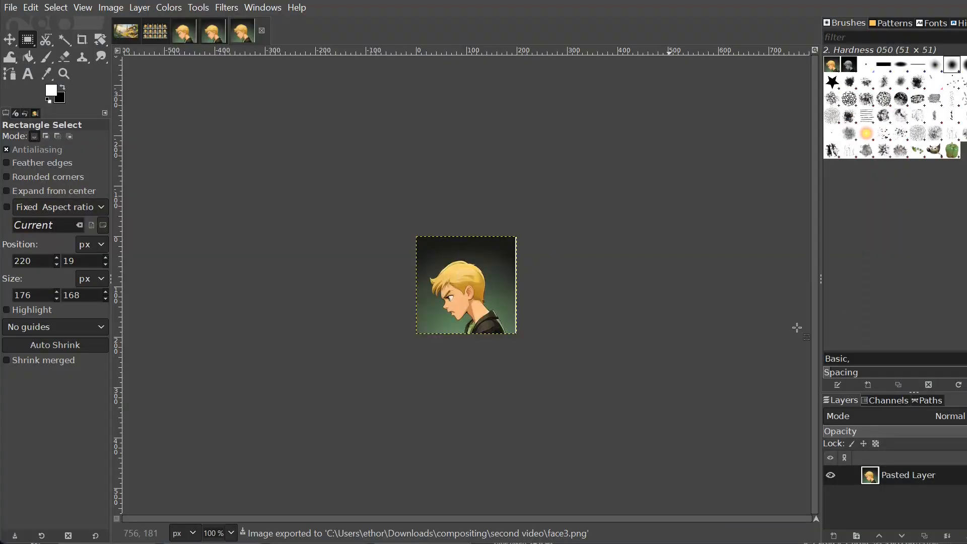
Review the expression sheet and the three cropped face images open in GIMP.
left_click(155, 32)
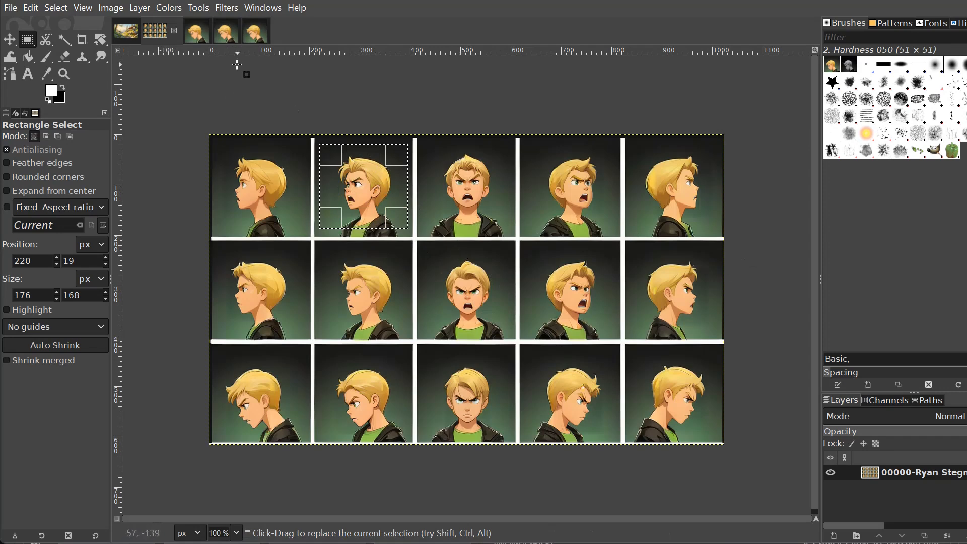
left_click(198, 35)
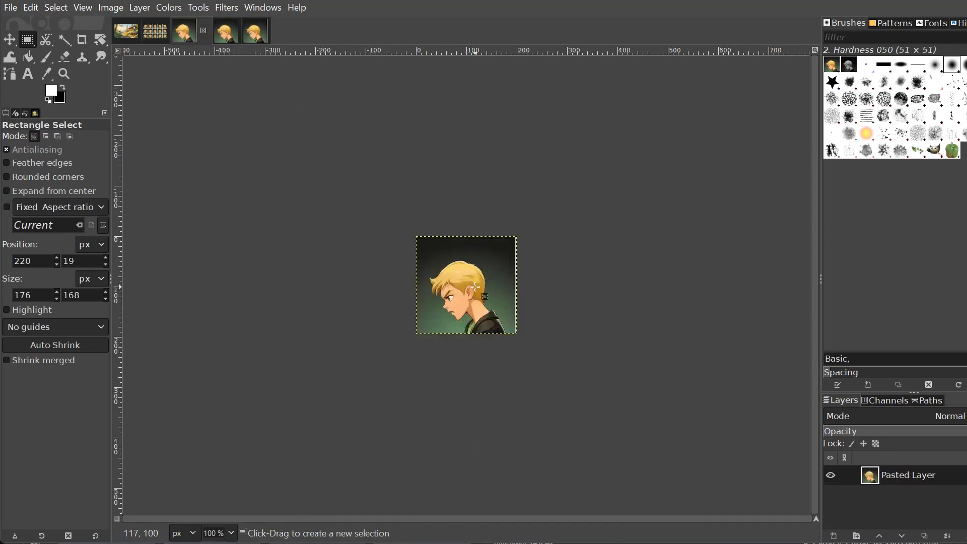
left_click(256, 32)
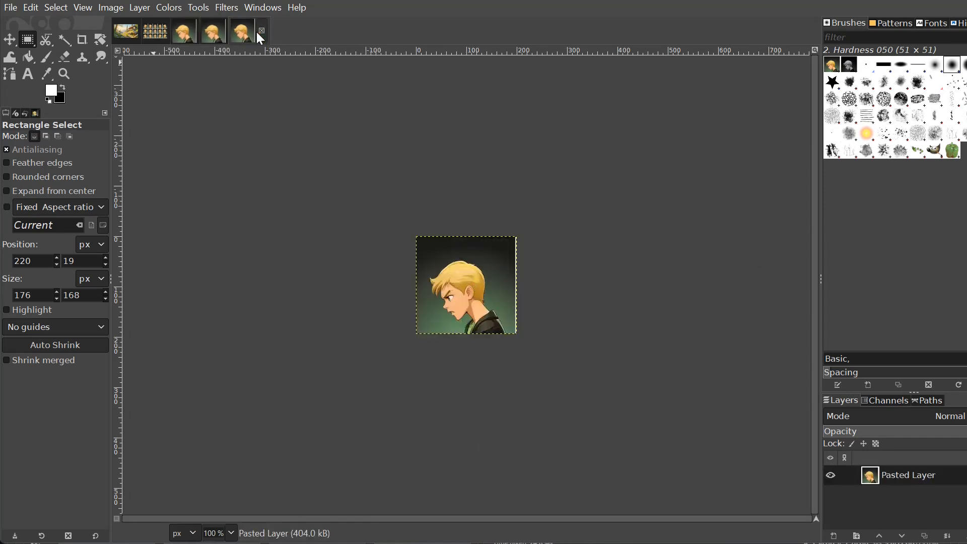
left_click(230, 34)
left_click(185, 33)
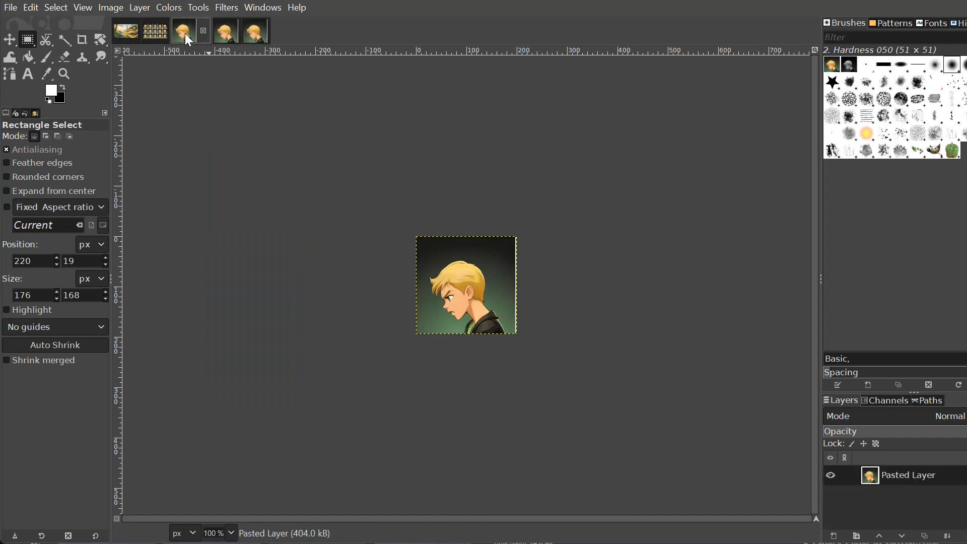
left_click(470, 300)
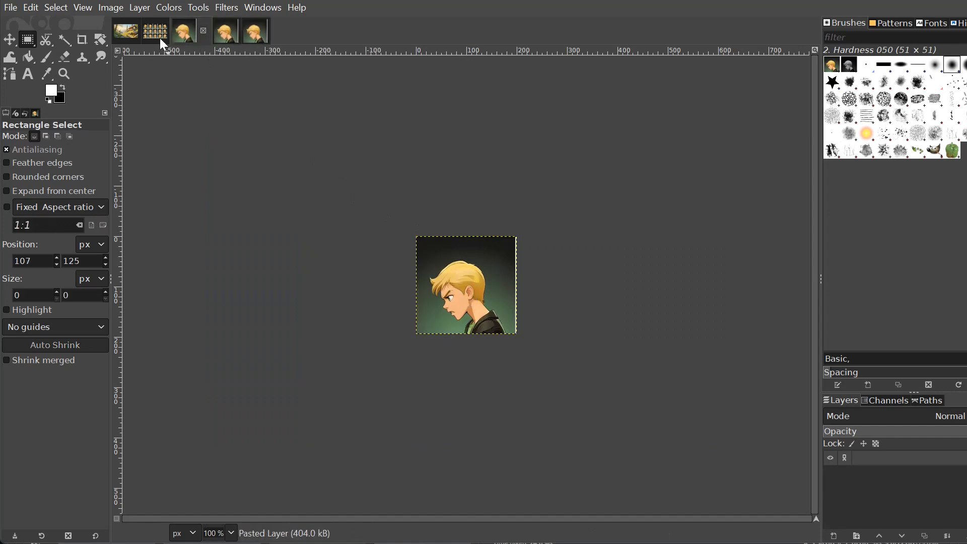
Copy the selected second face in the top row of the expression sheet to the clipboard.
left_click(159, 38)
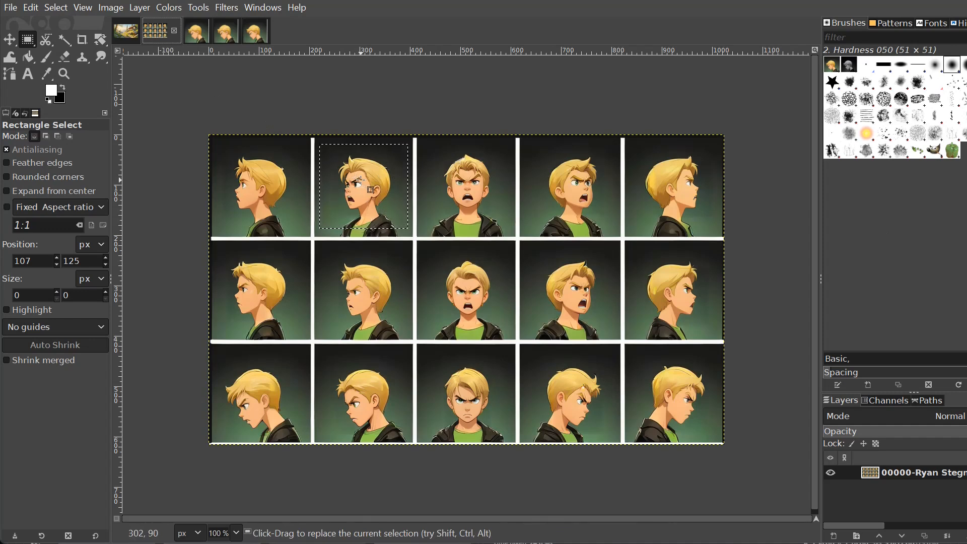
key("ctrl+c")
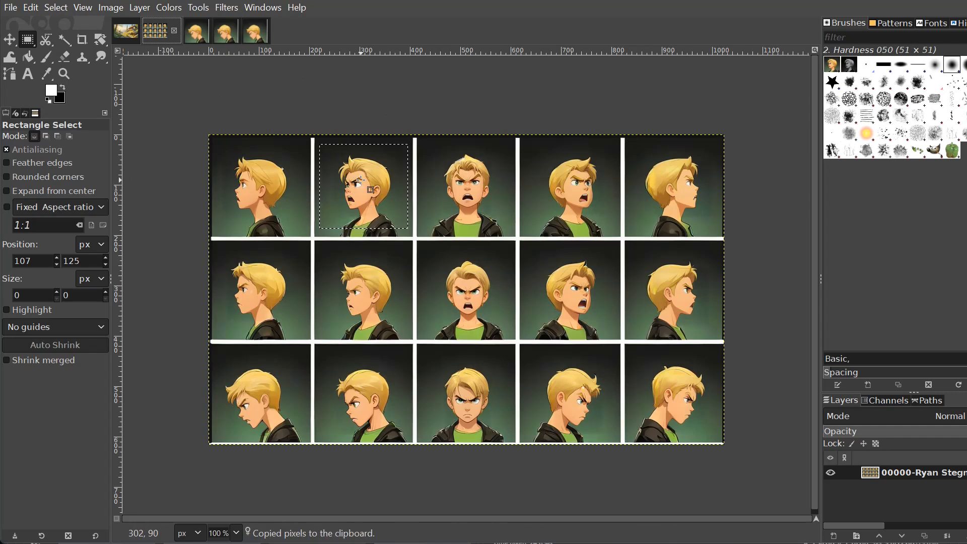
Paste the copied face as a new image and export it as face2.png, replacing the existing file and keeping the PNG options.
key("ctrl+shift+v")
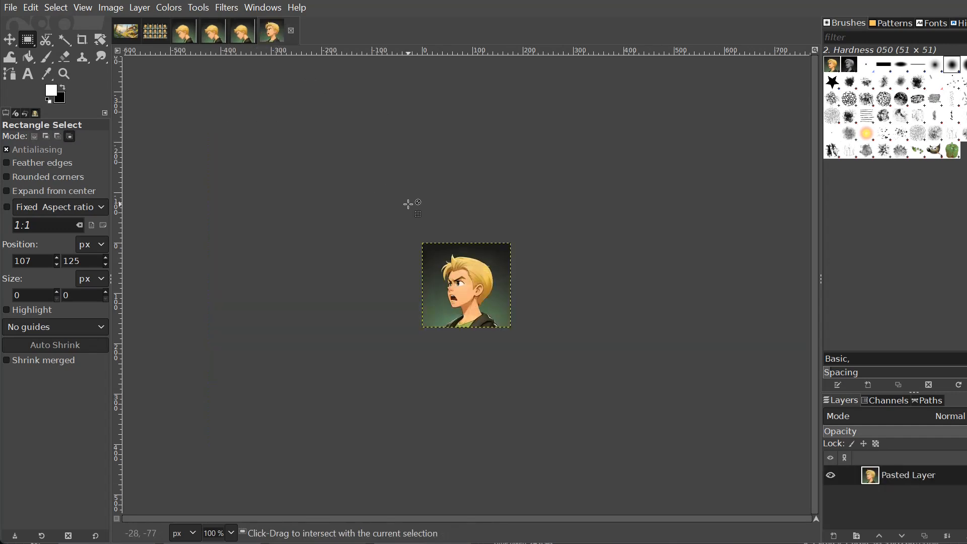
key("ctrl+shift+e")
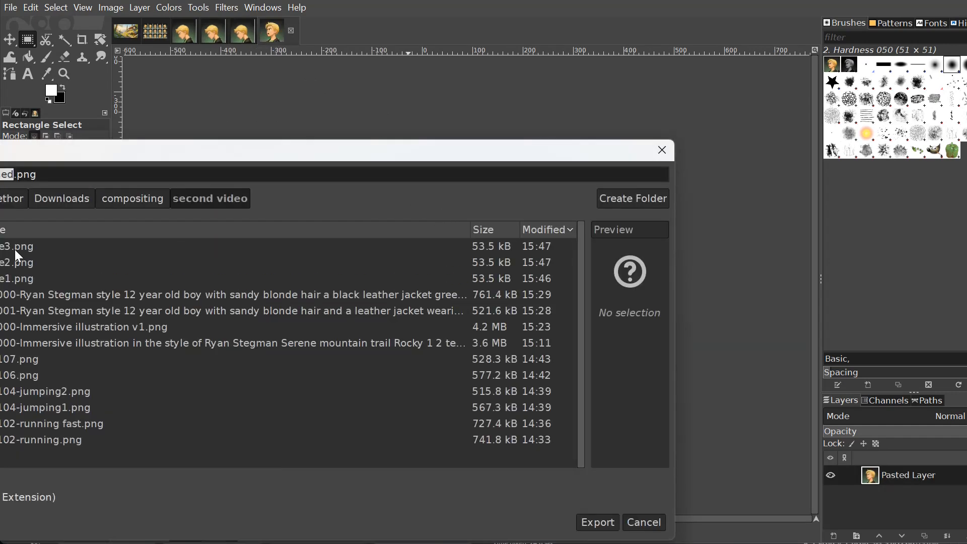
left_click(12, 266)
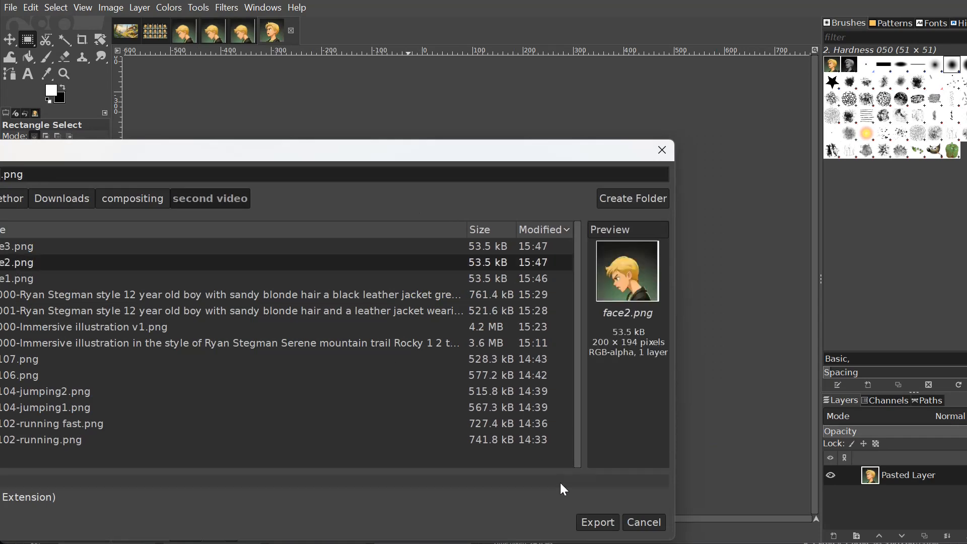
left_click(595, 521)
left_click(380, 403)
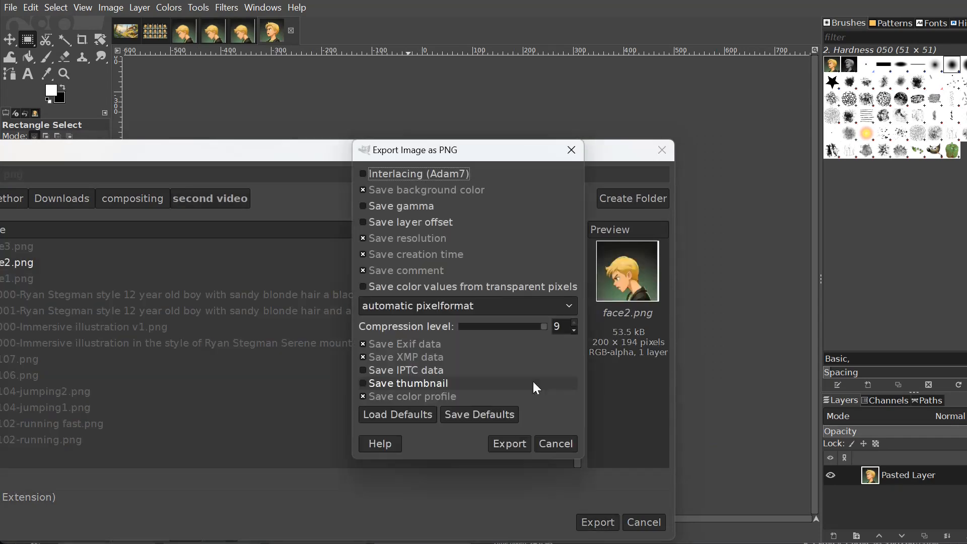
left_click(513, 445)
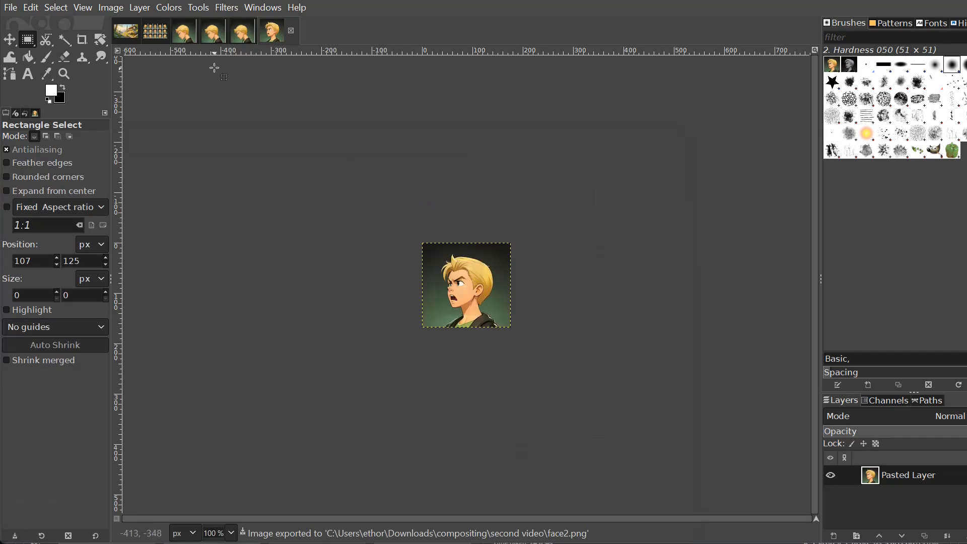
Select the second face in the bottom row of the expression sheet, about 165 × 163 px, and paste it as a new image.
left_click(160, 33)
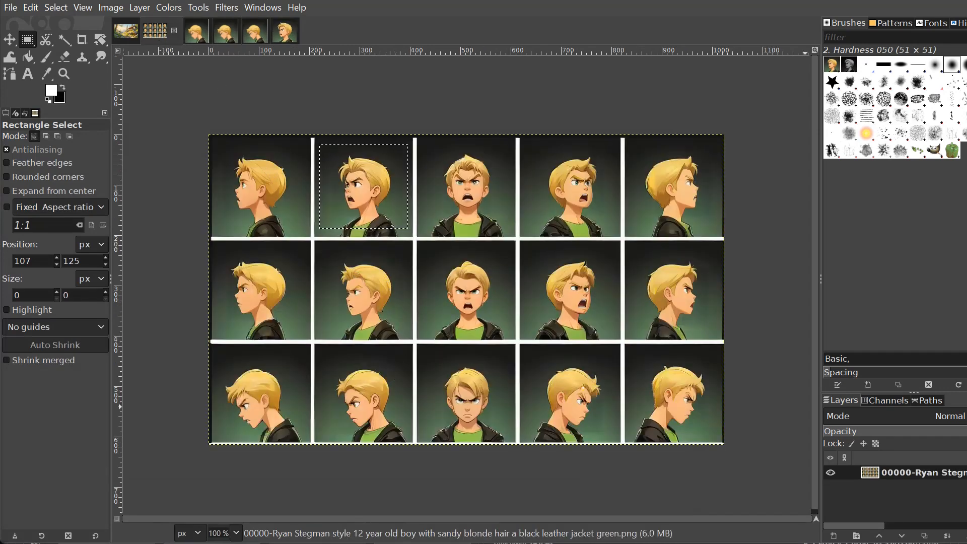
left_click(330, 357)
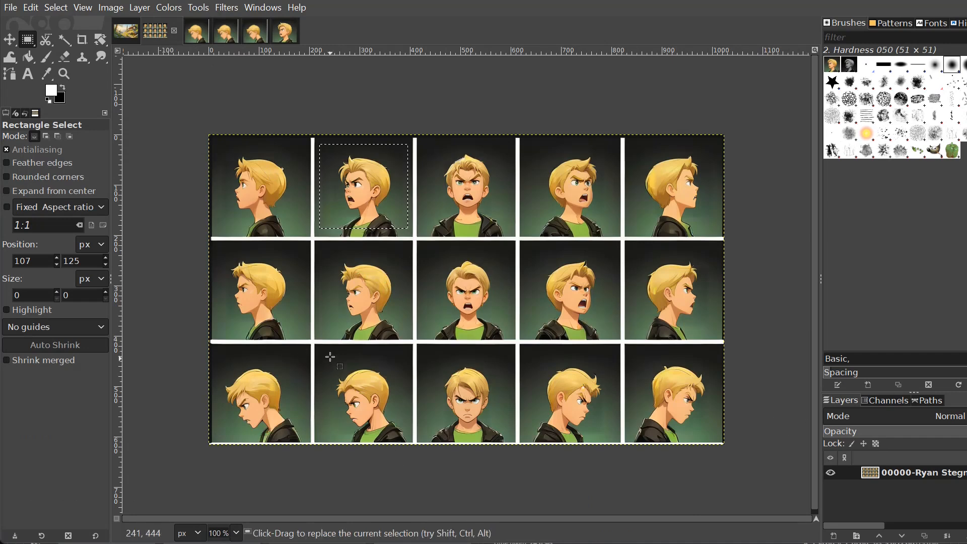
left_click_drag(323, 354, 407, 436)
key("ctrl+c")
key("ctrl+shift+v")
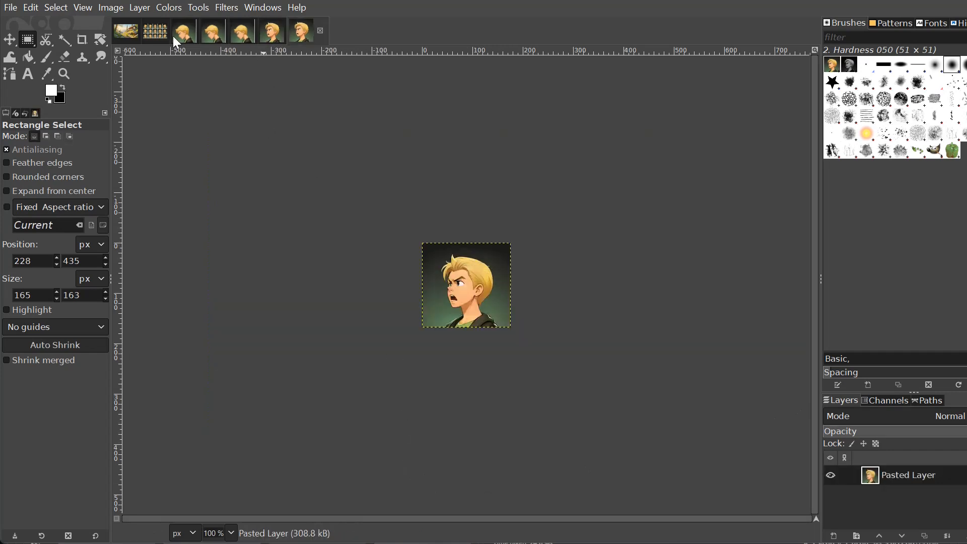
left_click(156, 32)
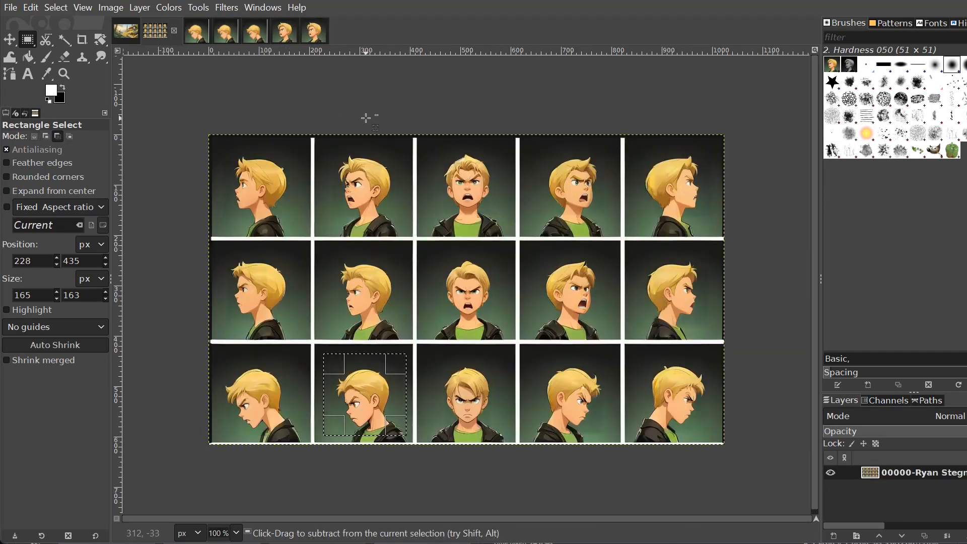
key("ctrl+c")
key("ctrl+shift+v")
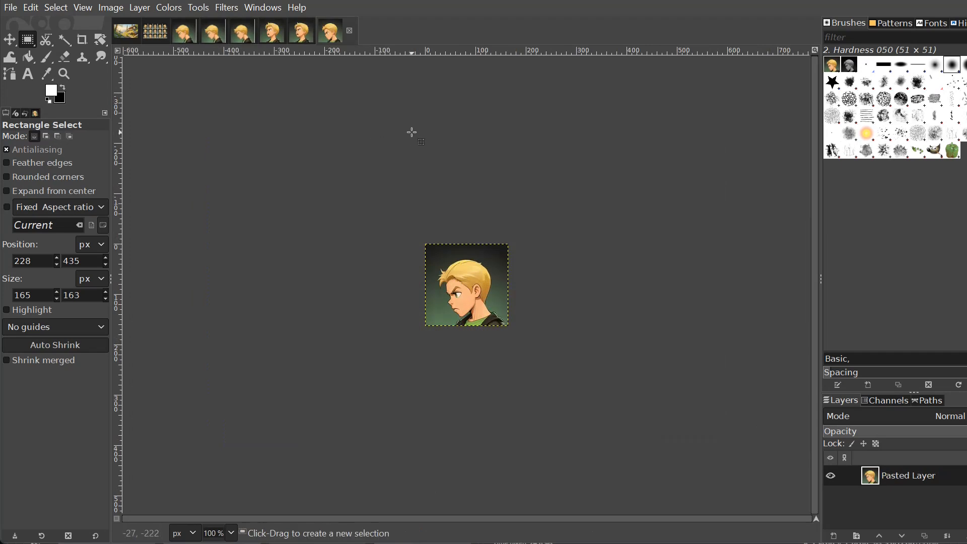
Export the pasted bottom-row face as face3.png in the second video folder, replacing the existing file.
key("ctrl+shift+e")
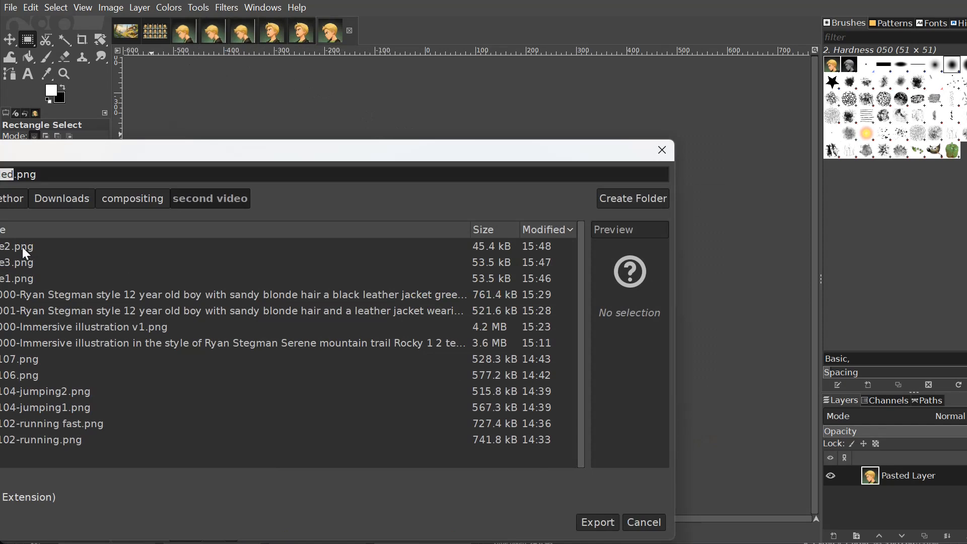
left_click(23, 264)
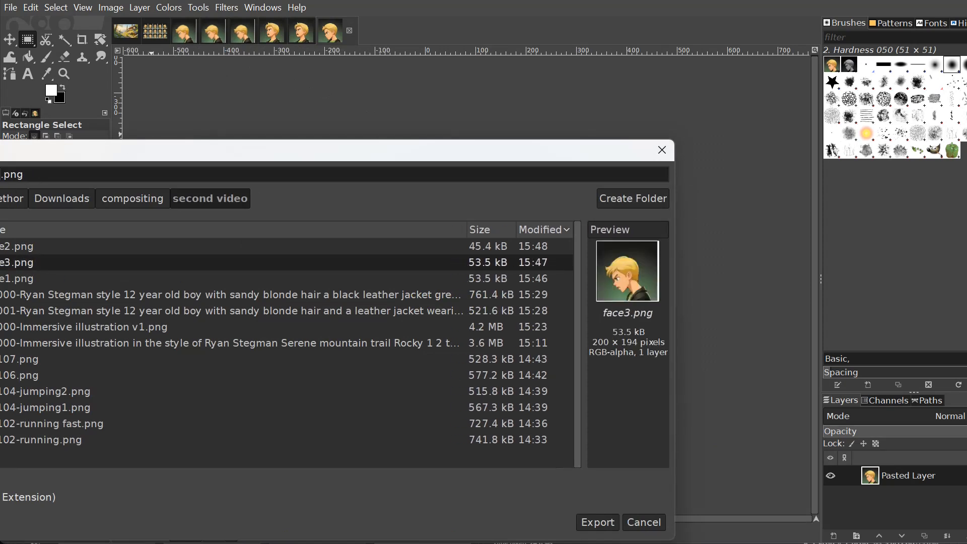
left_click(597, 522)
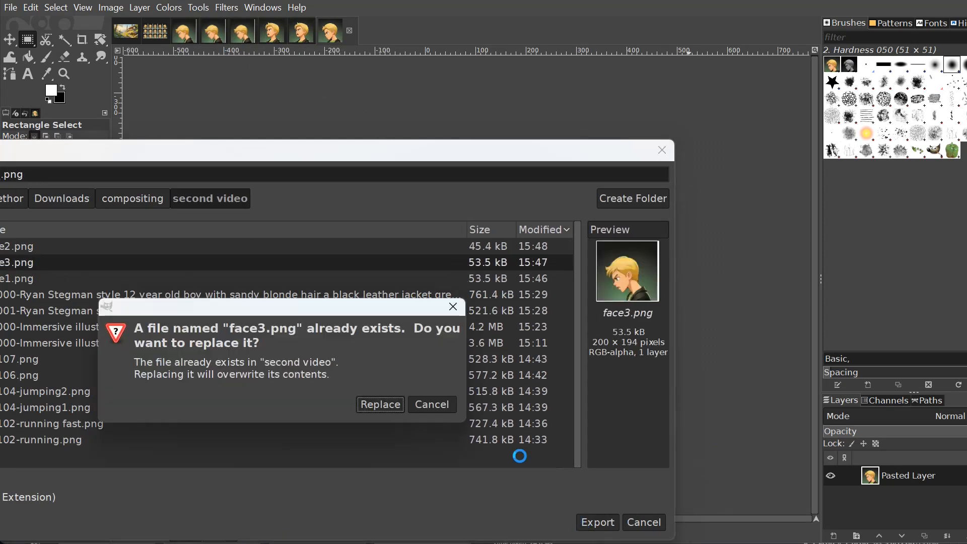
left_click(320, 403)
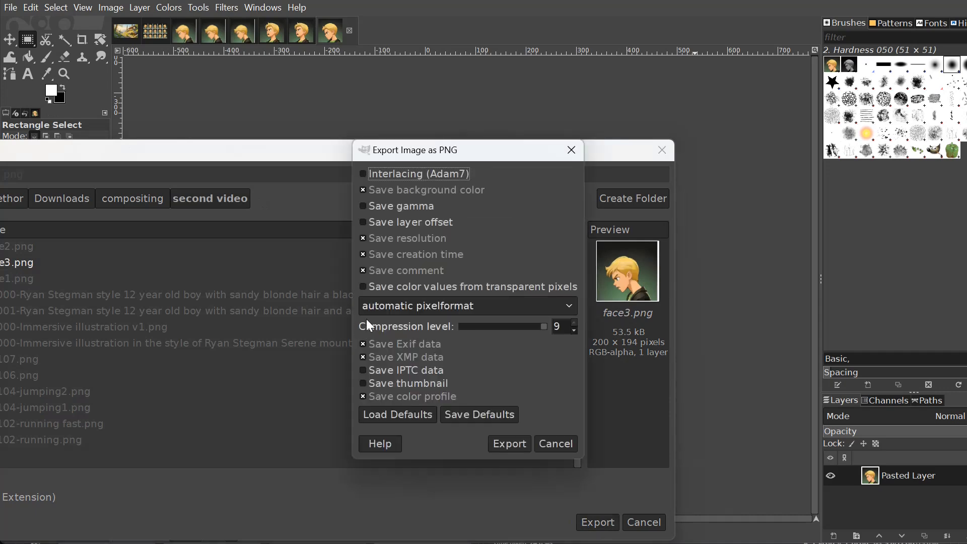
left_click(509, 443)
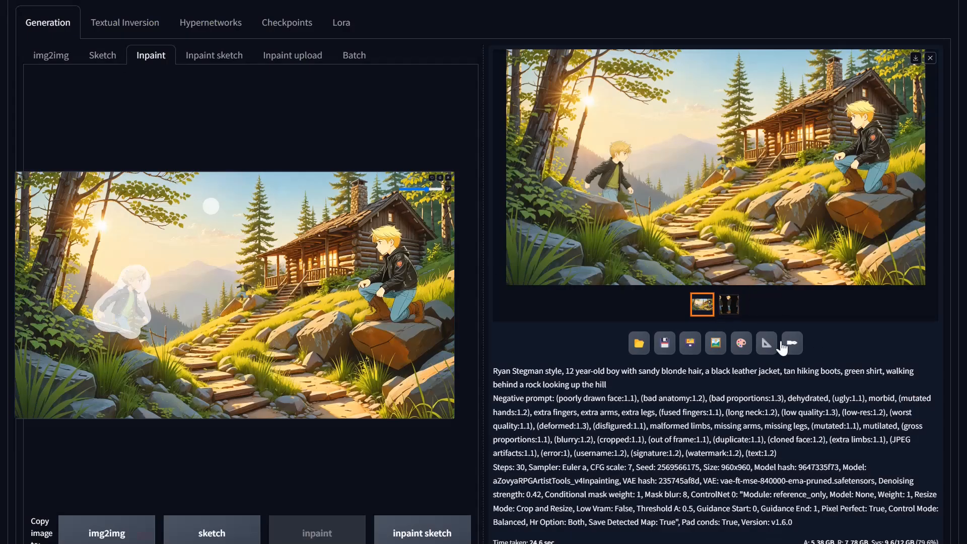
In the Stable Diffusion web UI, send the generated scene to inpainting and mask only the head of the boy kneeling on the rock.
left_click(741, 347)
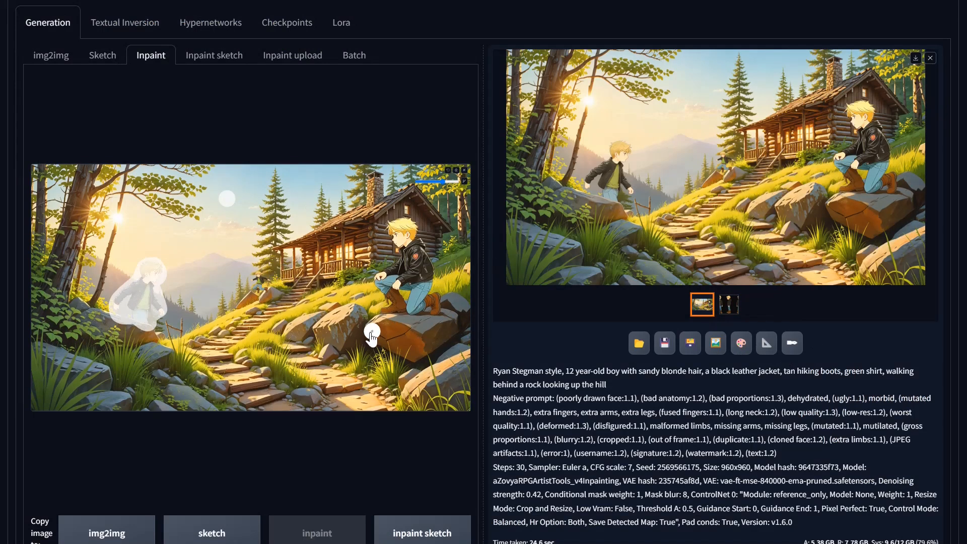
left_click(464, 170)
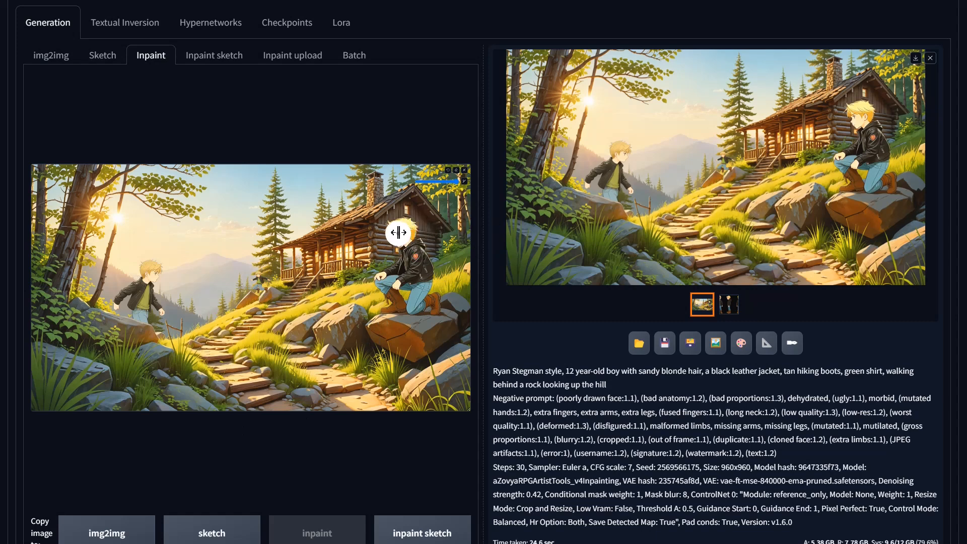
left_click_drag(398, 237, 403, 233)
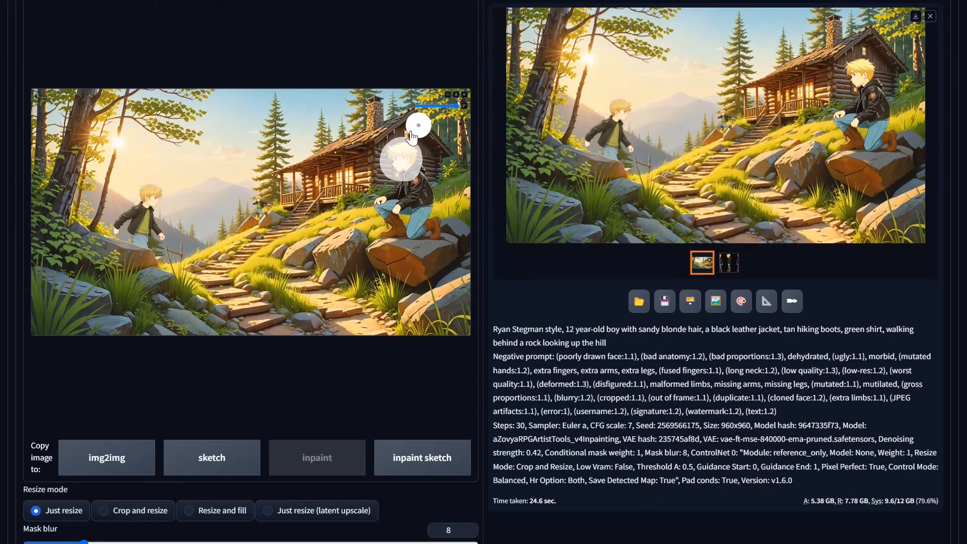
Set ControlNet Unit 1 to the IP-Adapter control type, then enable the unit with Pixel Perfect.
scroll(285, 352, "down", 9)
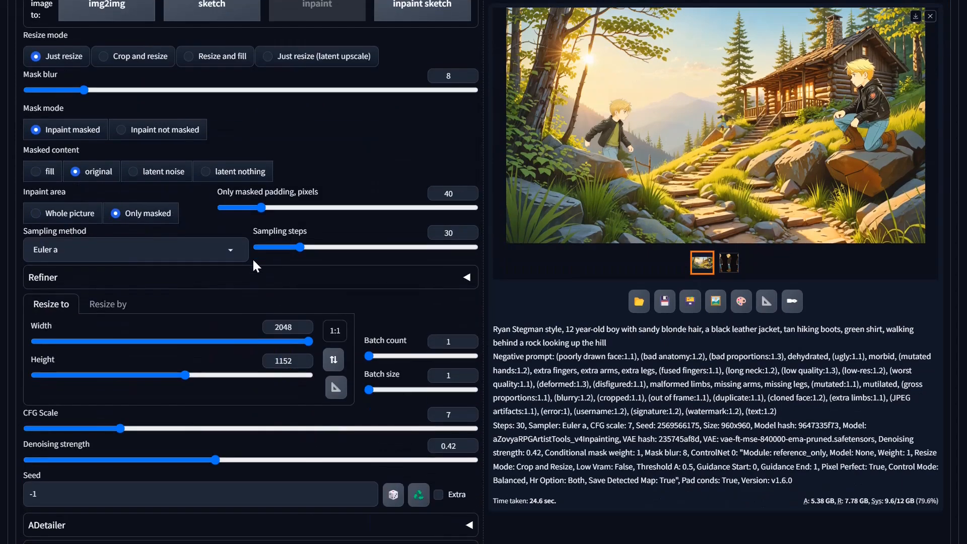
scroll(252, 258, "down", 6)
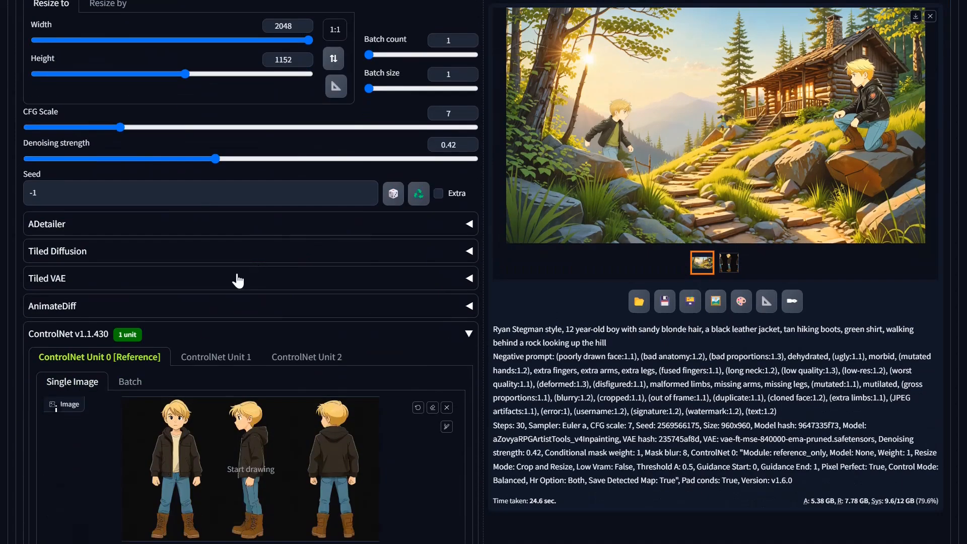
left_click(217, 357)
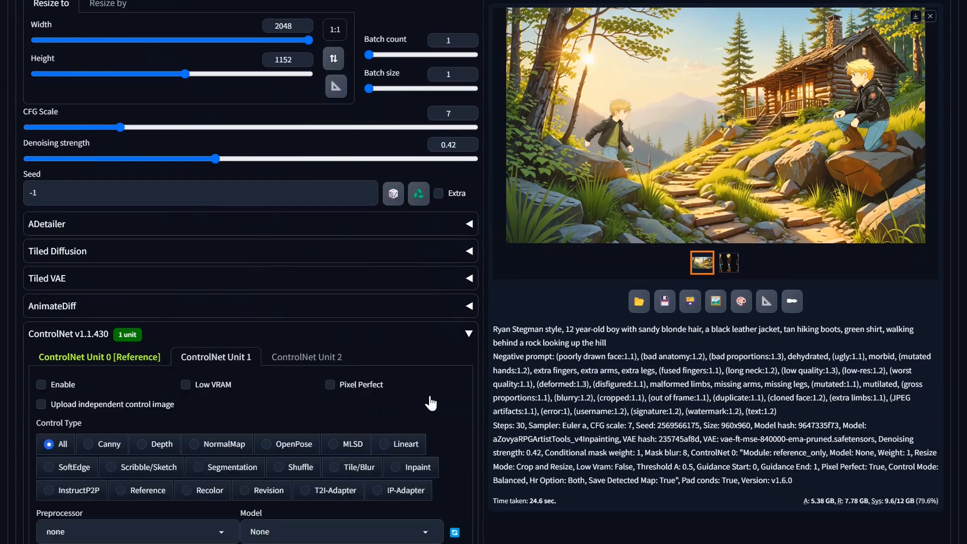
left_click(405, 491)
scroll(156, 232, "down", 5)
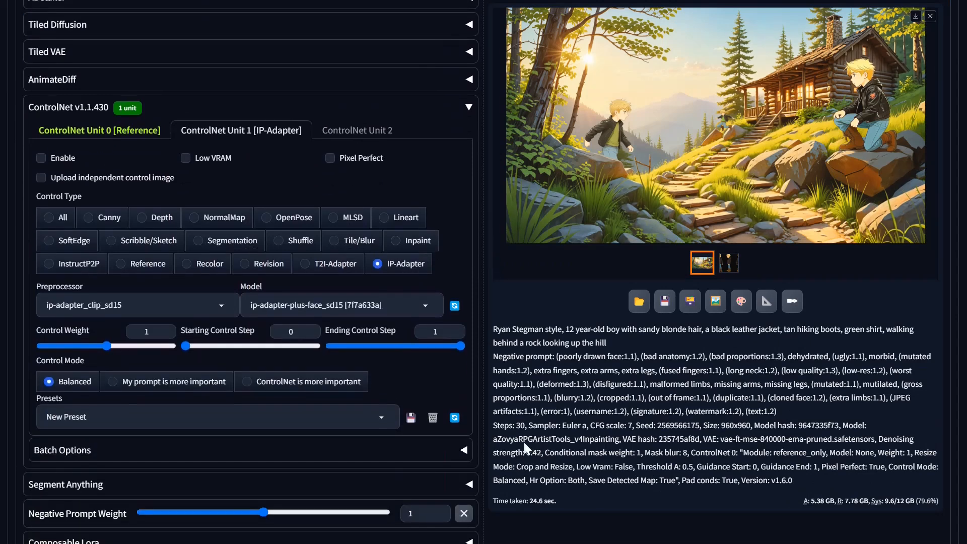
left_click(50, 159)
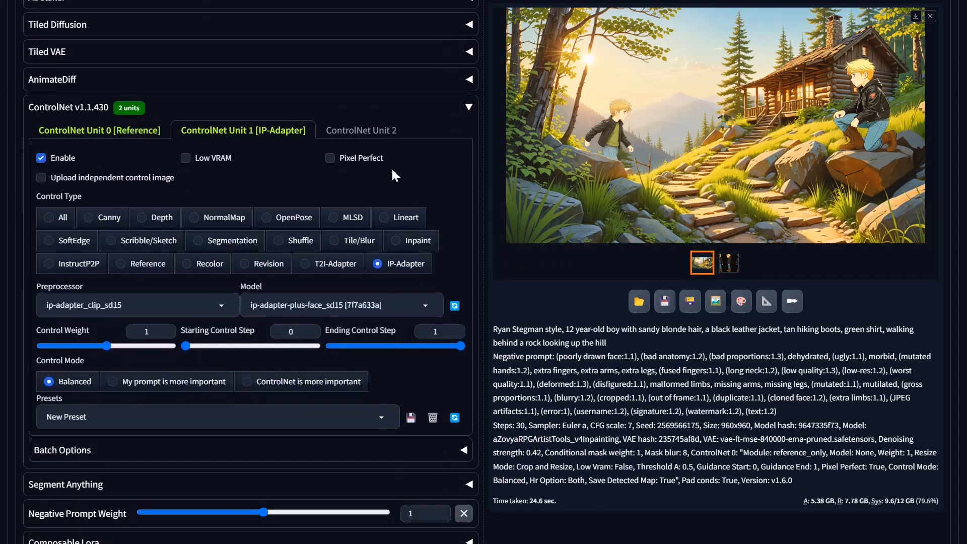
left_click(331, 158)
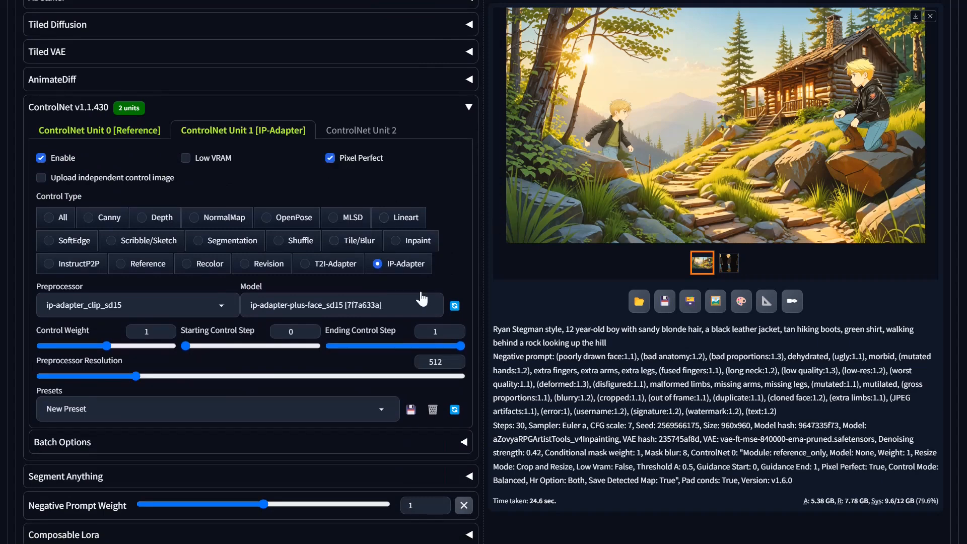
Turn on the independent control image for ControlNet Unit 1 and load the cropped open-mouthed angry face into it.
left_click(91, 179)
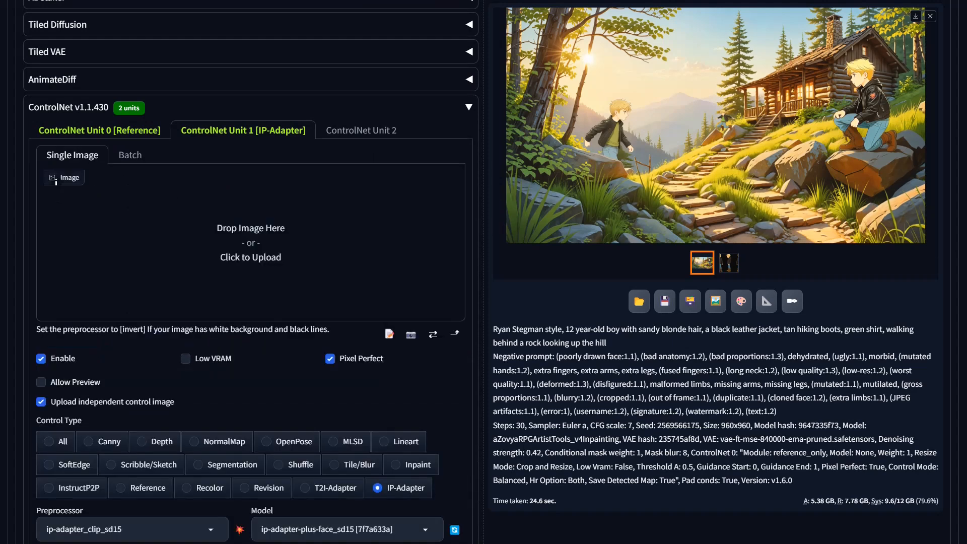
left_click_drag(966, 267, 243, 258)
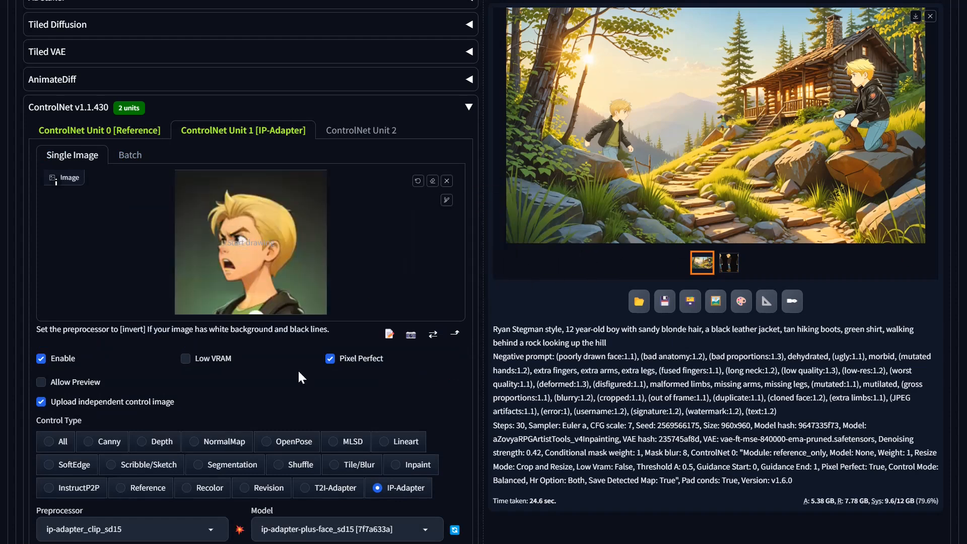
scroll(205, 373, "down", 6)
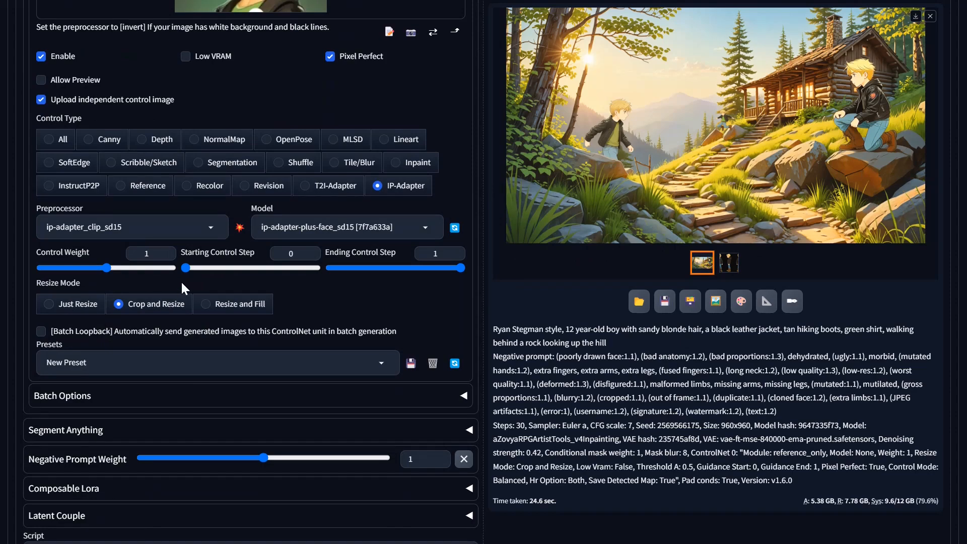
Set the inpaint output size to 768 × 768 and the only masked padding to 32 pixels.
scroll(268, 319, "up", 5)
scroll(268, 319, "up", 9)
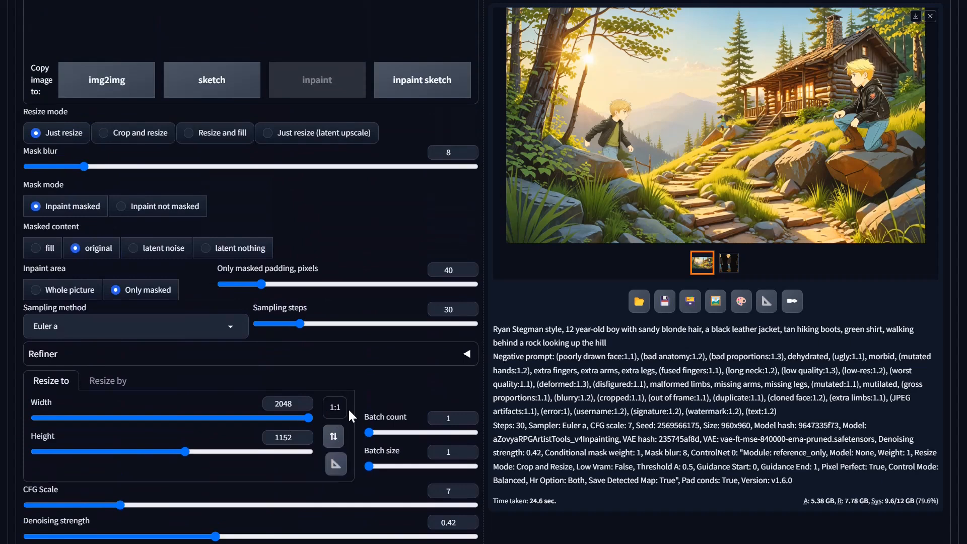
left_click_drag(180, 426, 118, 432)
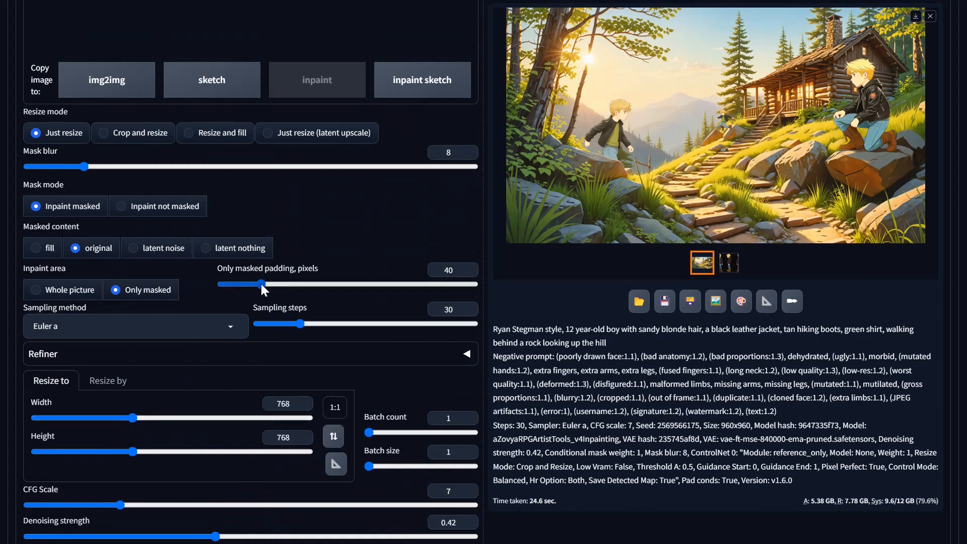
left_click_drag(261, 284, 253, 284)
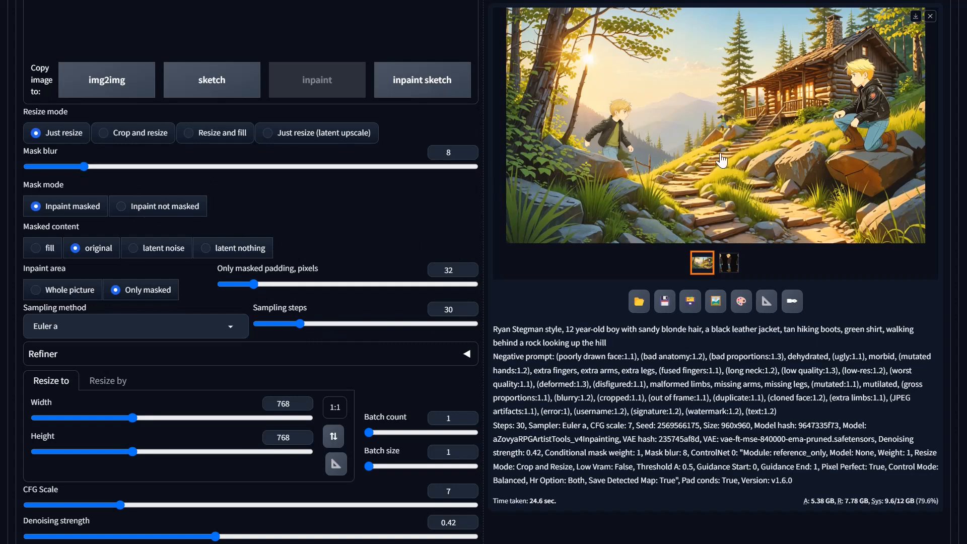
Generate the inpainted head for the kneeling boy and review the ControlNet face reference while it runs.
scroll(401, 83, "up", 6)
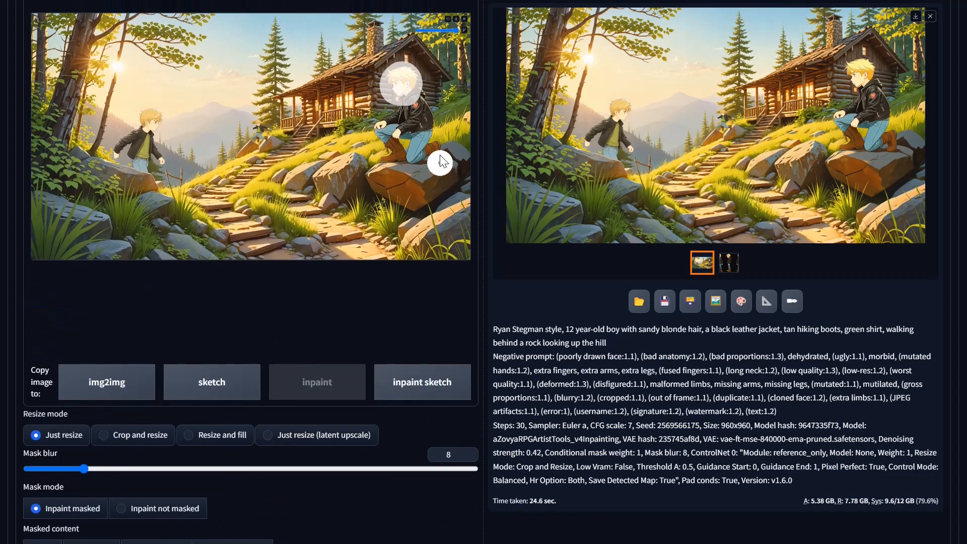
scroll(463, 151, "up", 6)
scroll(483, 302, "up", 2)
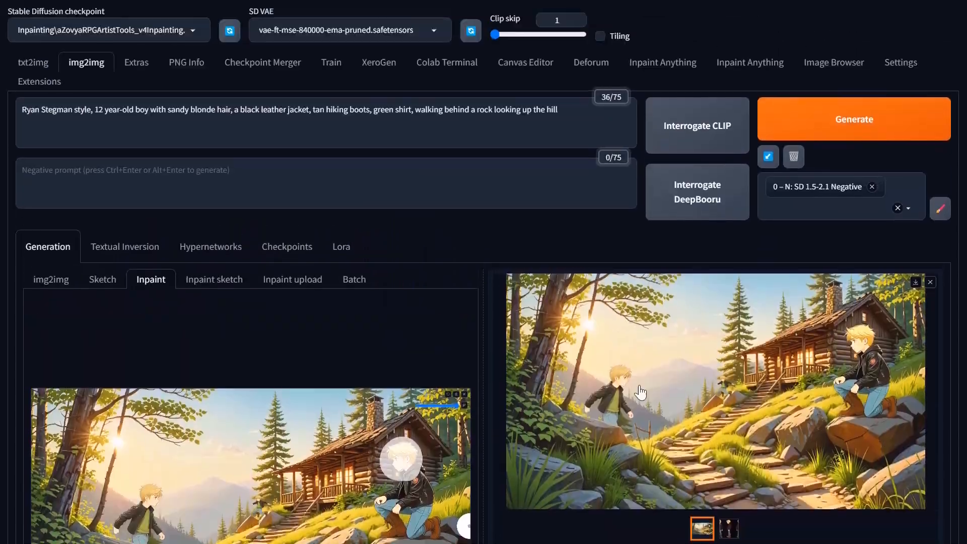
left_click(876, 133)
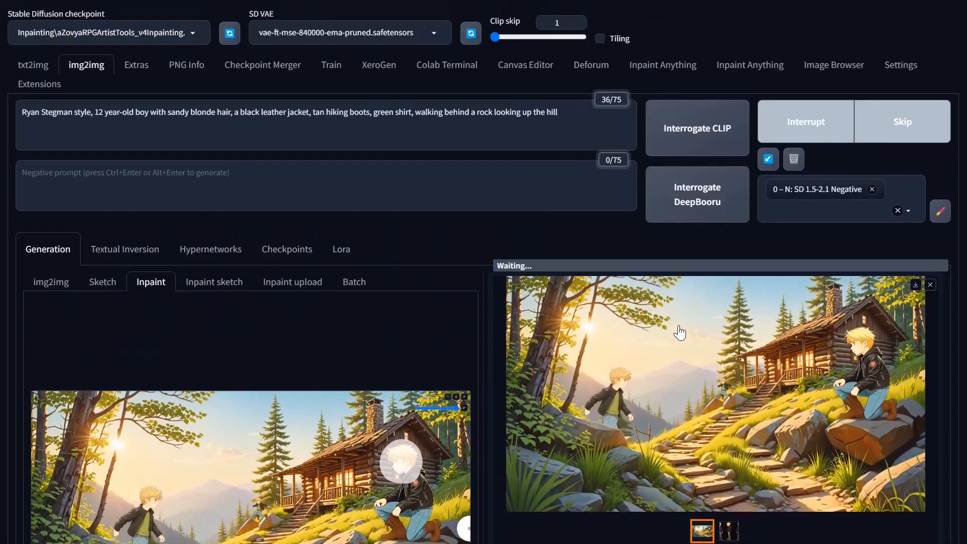
scroll(674, 332, "down", 3)
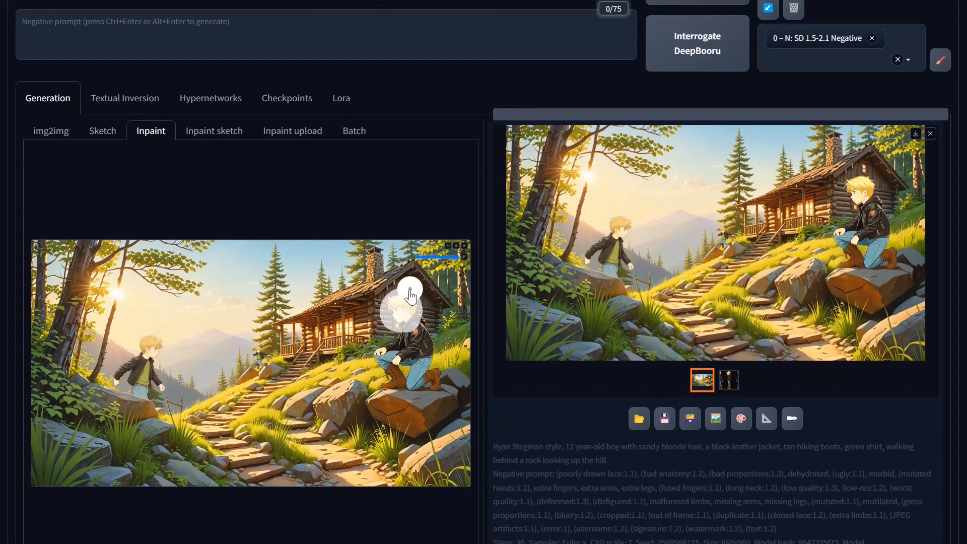
scroll(442, 324, "down", 15)
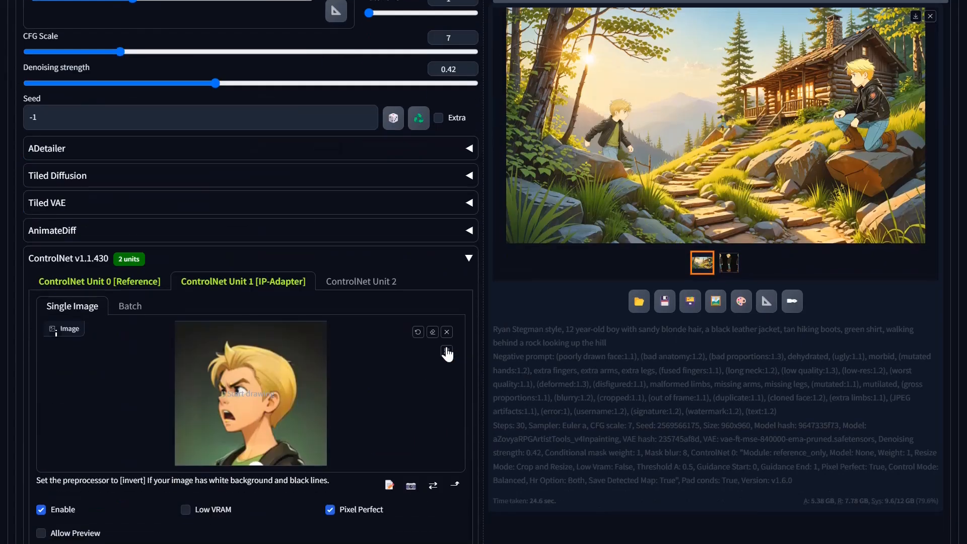
Set the denoising strength to 0.82 and regenerate the kneeling boy's inpainted head.
scroll(119, 416, "down", 4)
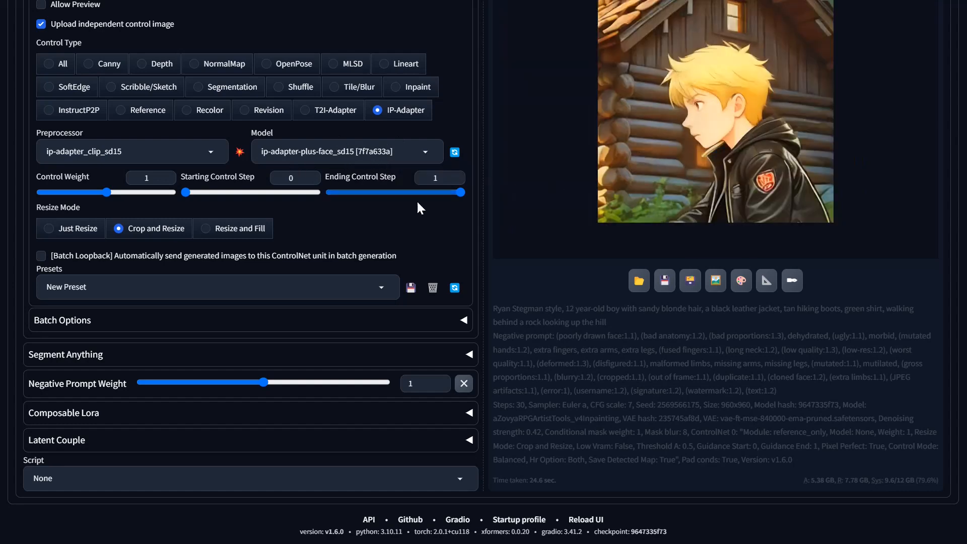
scroll(304, 264, "up", 5)
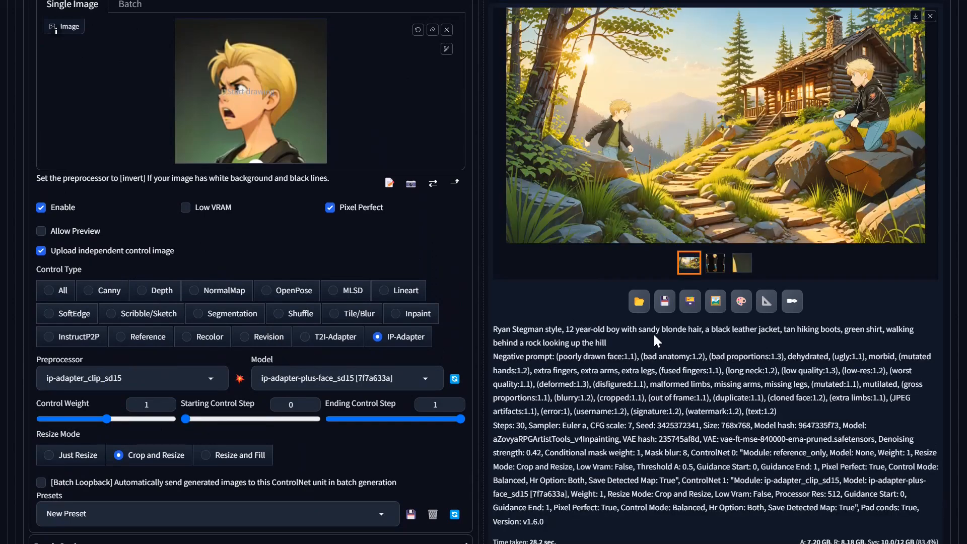
scroll(654, 334, "up", 8)
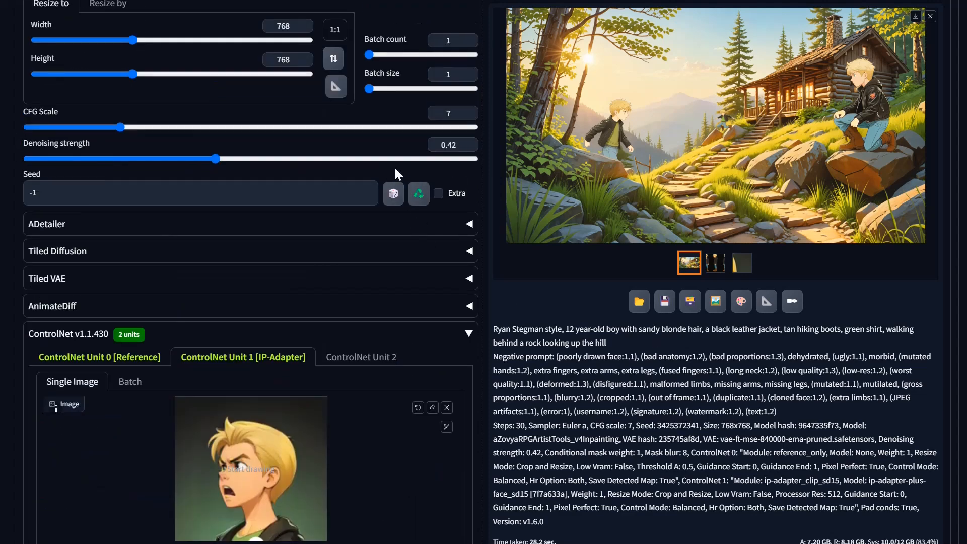
left_click(406, 159)
left_click_drag(378, 158, 393, 158)
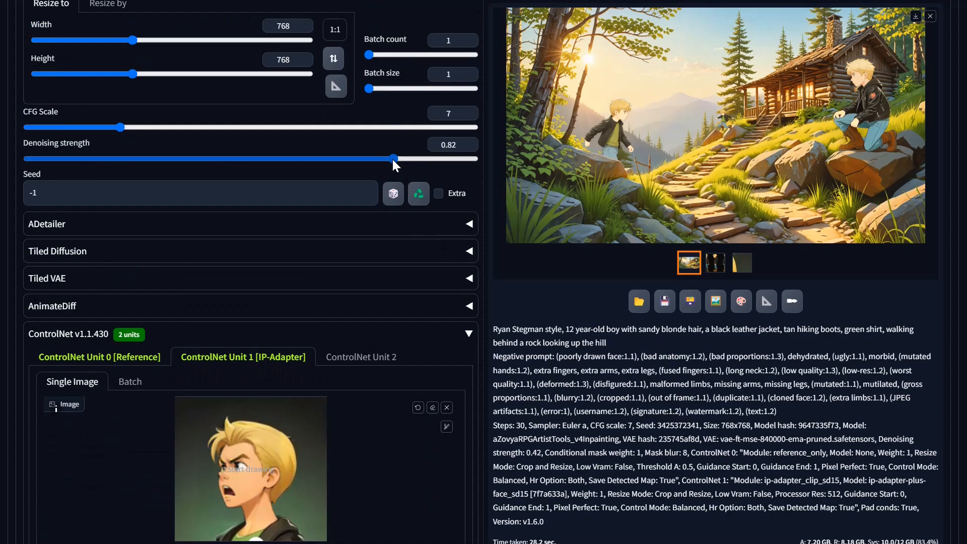
scroll(548, 313, "up", 2)
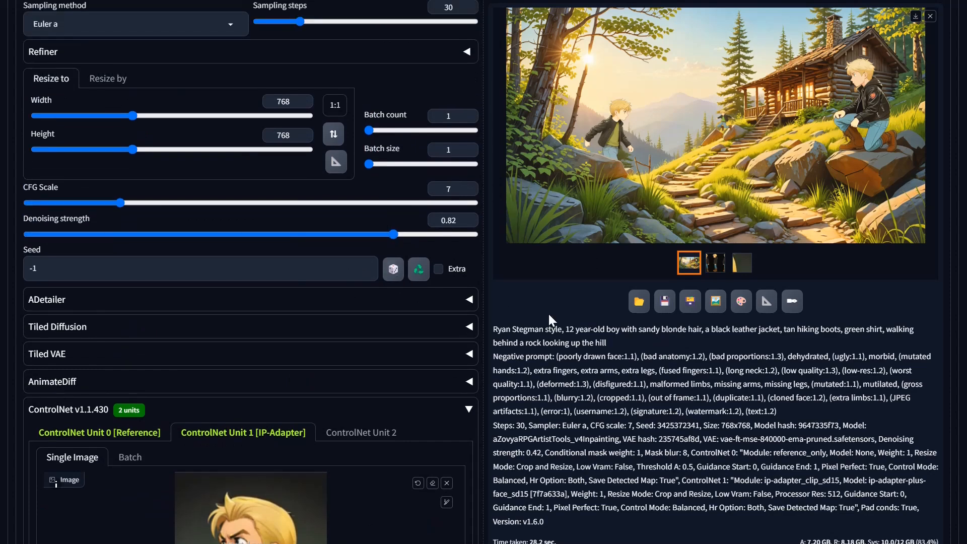
scroll(548, 313, "down", 3)
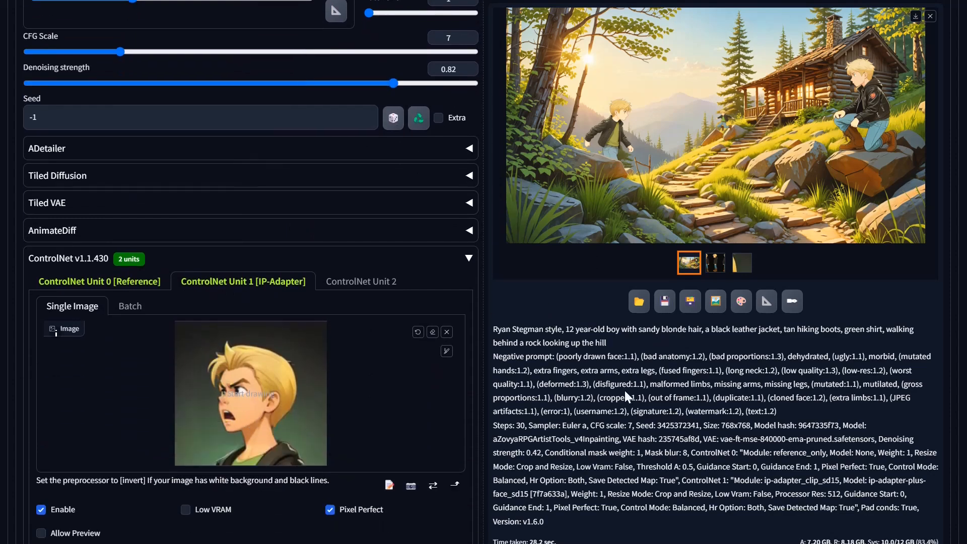
scroll(626, 394, "up", 15)
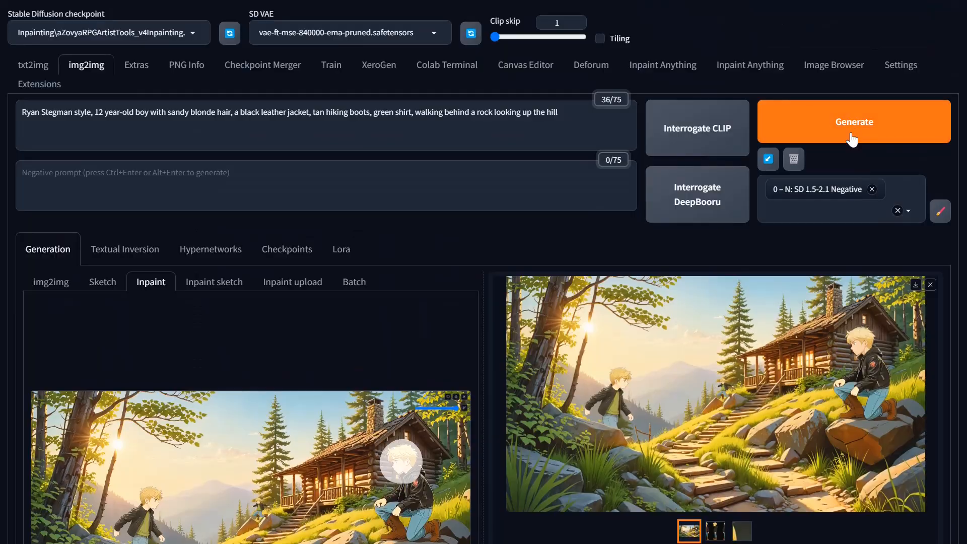
left_click(851, 132)
Replace the prompt text after "a black leather jacket," with "angry yelling, cabin in the background".
scroll(831, 302, "down", 2)
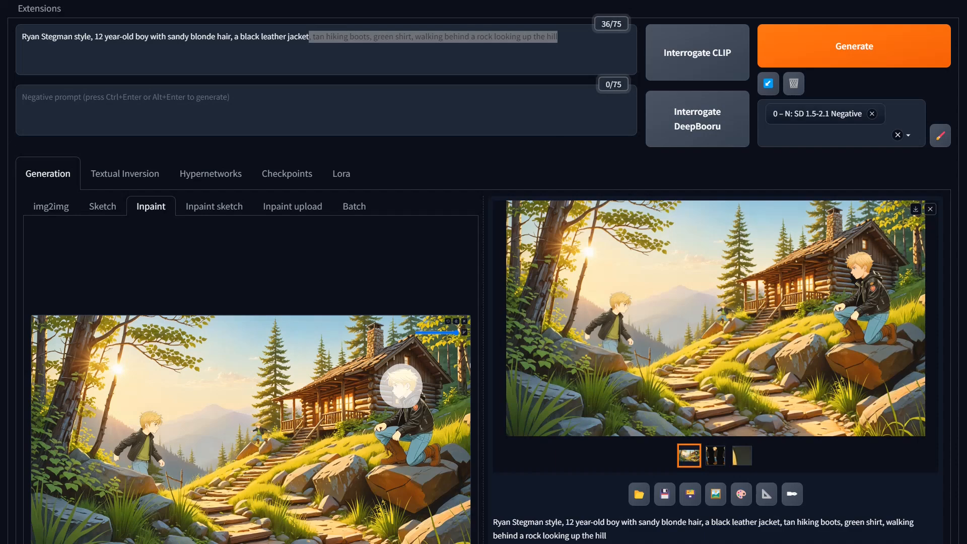
scroll(448, 333, "down", 15)
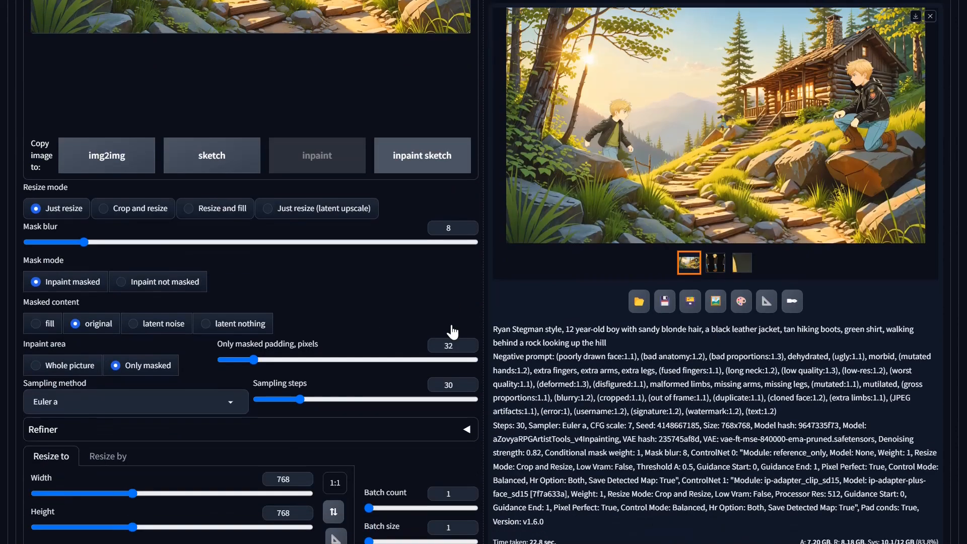
scroll(294, 425, "down", 1)
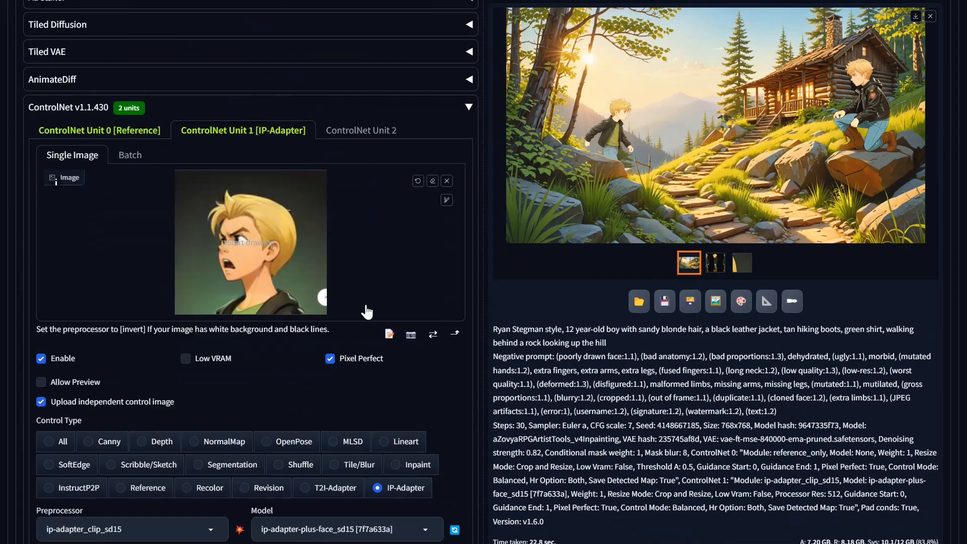
scroll(366, 312, "up", 15)
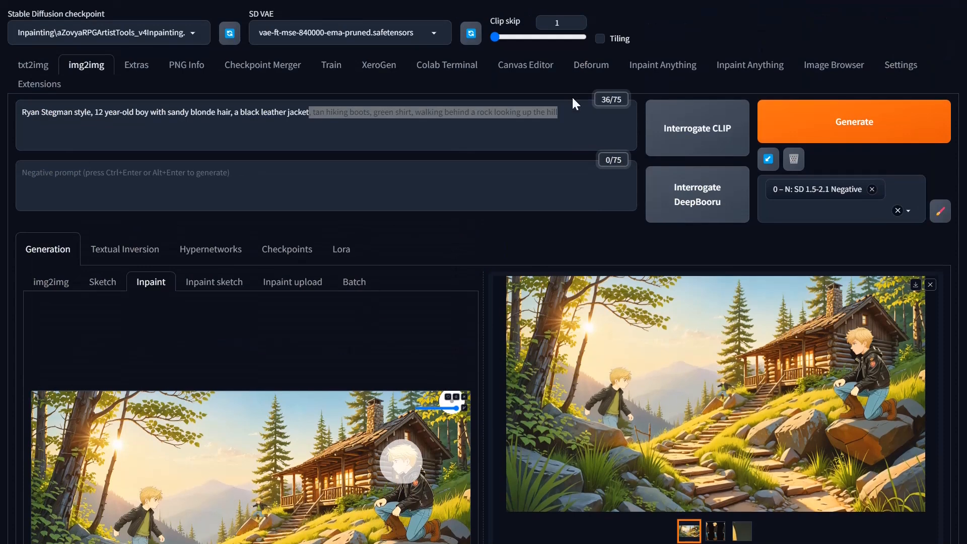
left_click_drag(558, 112, 312, 112)
key("BackSpace")
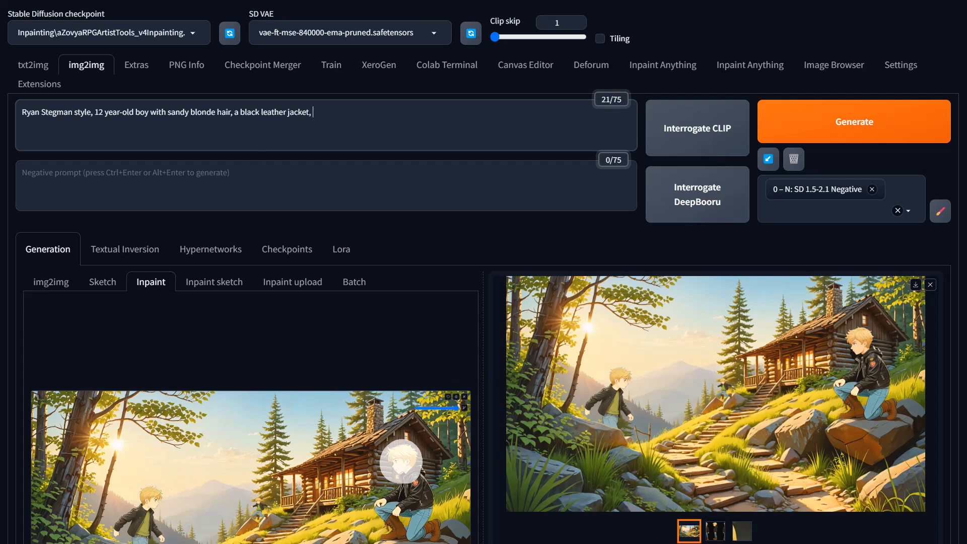
type("an")
type("gry yelli")
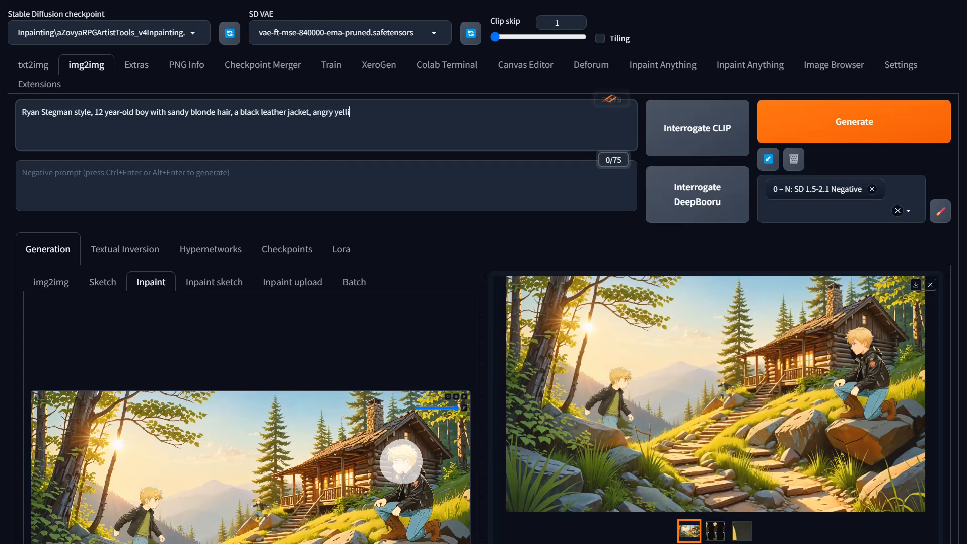
type("ng, cabing in the background")
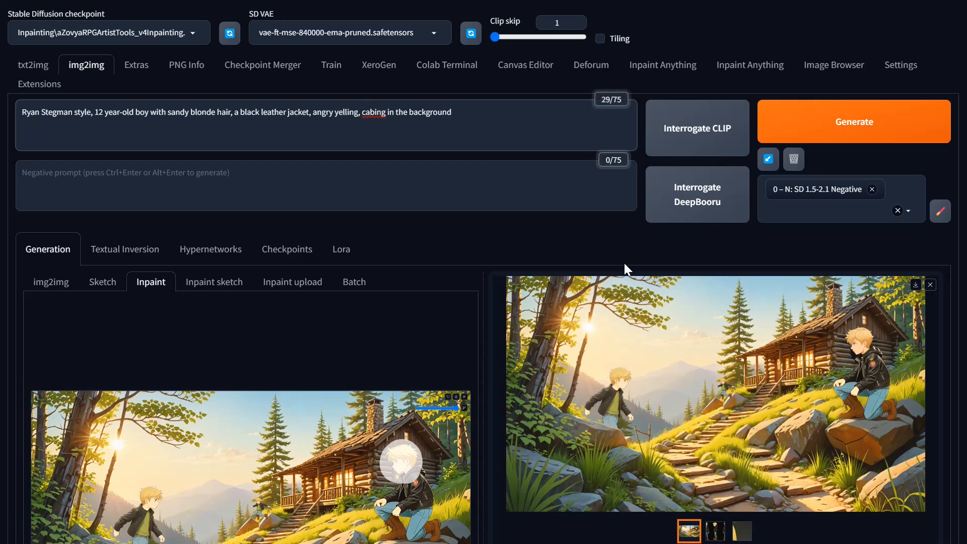
key("BackSpace")
Generate the kneeling boy's head with the revised prompt and review the inpaint settings and face reference.
left_click(859, 126)
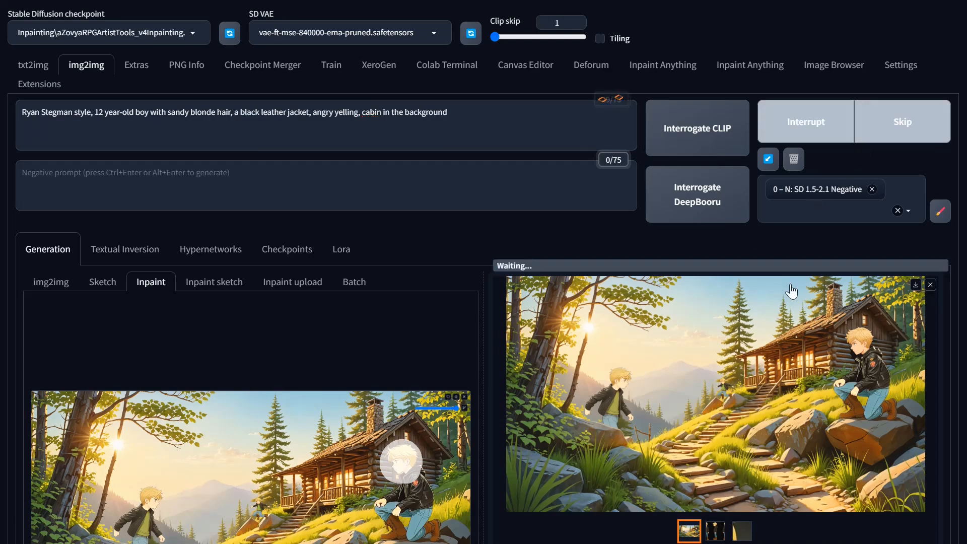
scroll(791, 291, "down", 3)
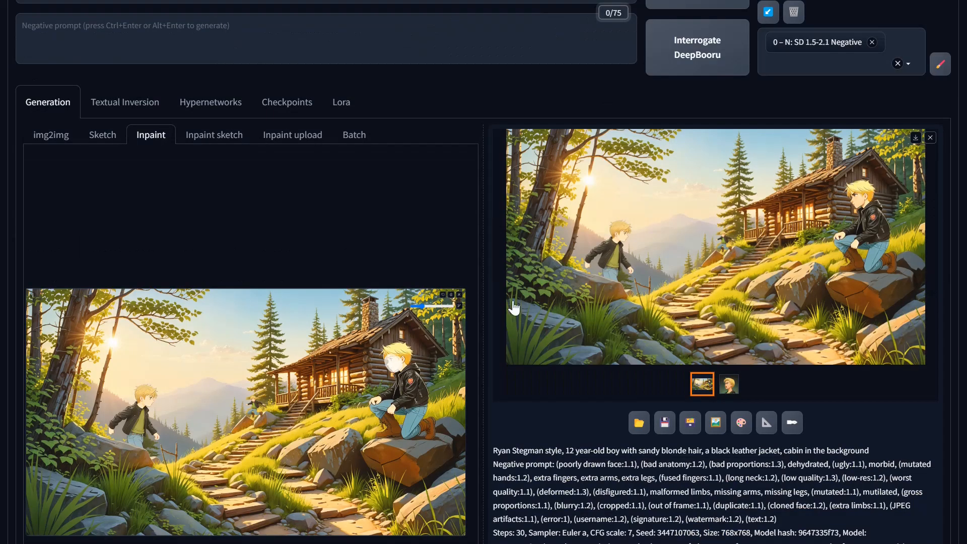
scroll(388, 343, "down", 15)
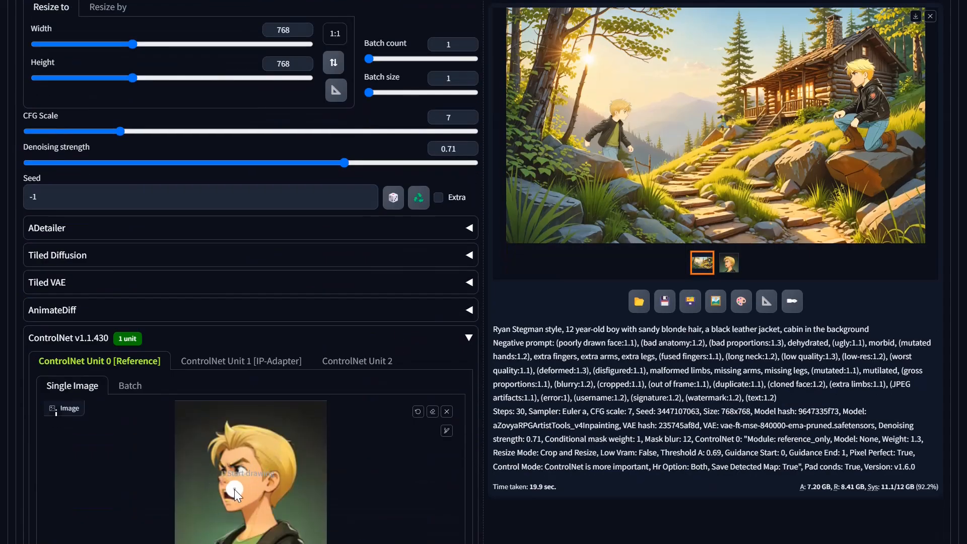
scroll(234, 488, "up", 3)
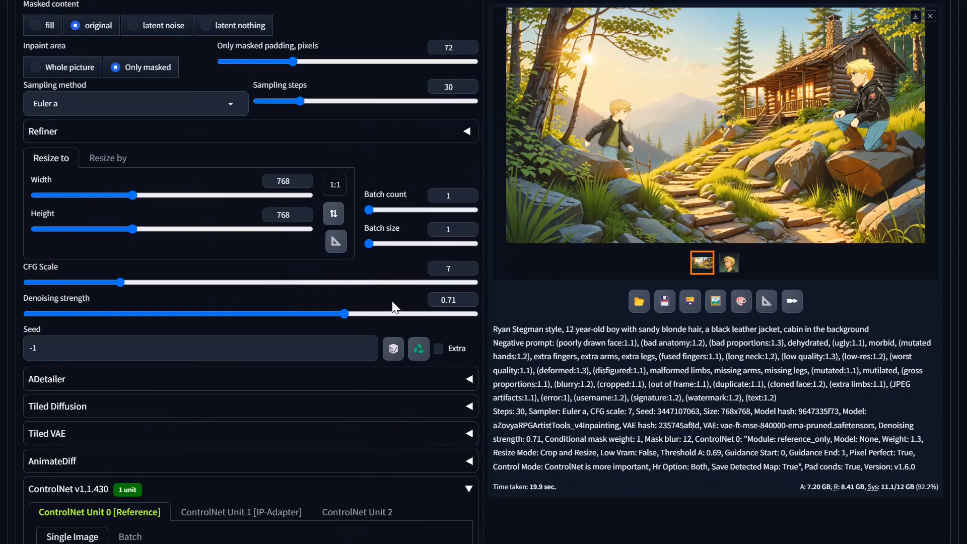
scroll(428, 334, "down", 8)
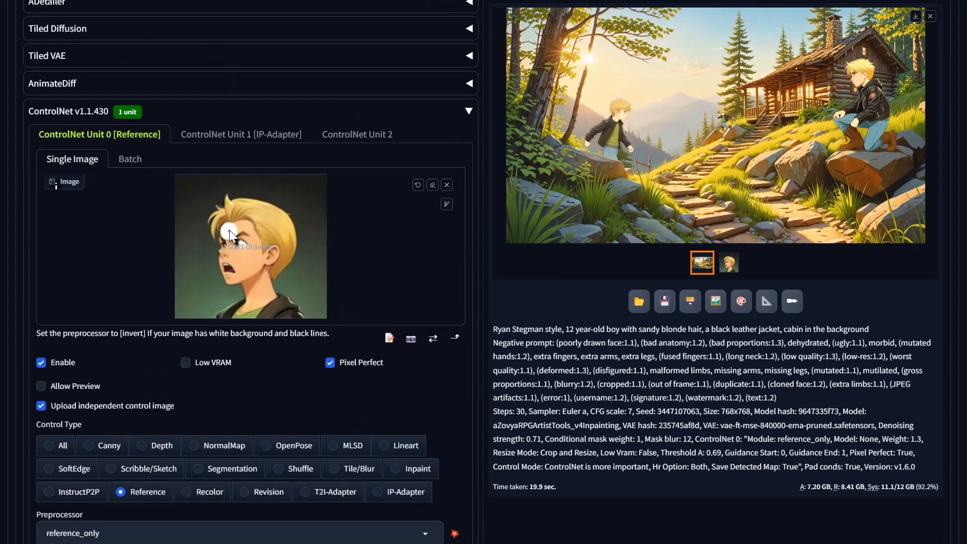
Switch ControlNet Unit 0 to the IP-Adapter control type and set its control weight to 1.
left_click(402, 498)
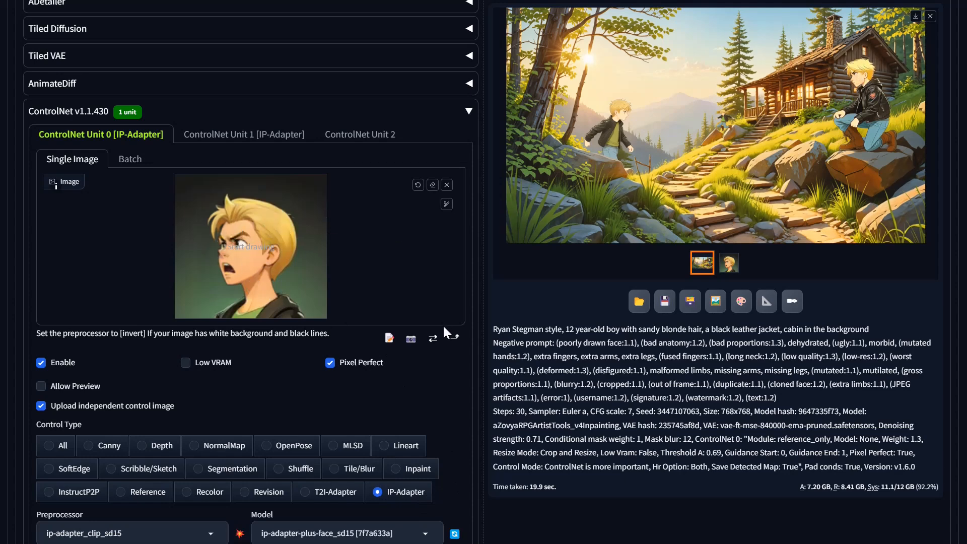
scroll(364, 321, "down", 5)
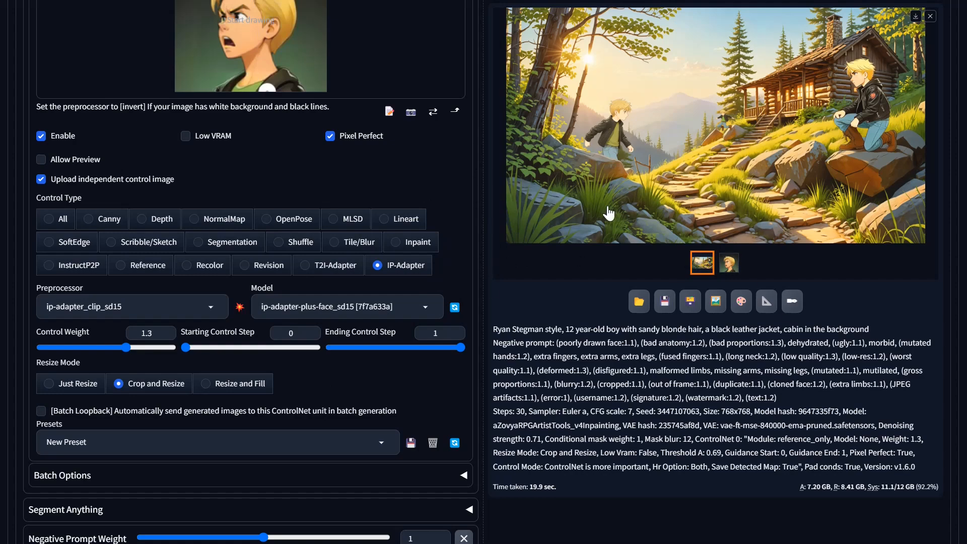
scroll(657, 206, "up", 15)
scroll(657, 206, "up", 7)
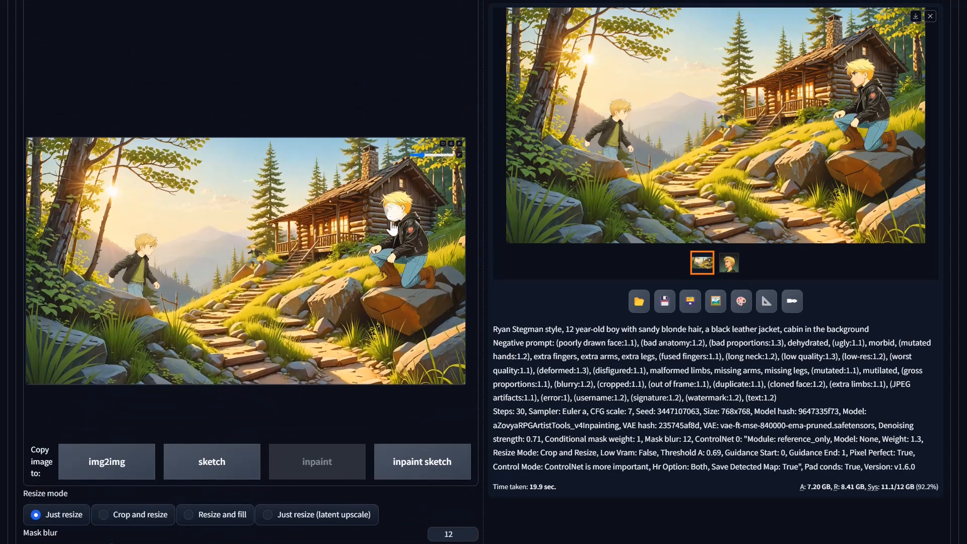
scroll(415, 372, "down", 20)
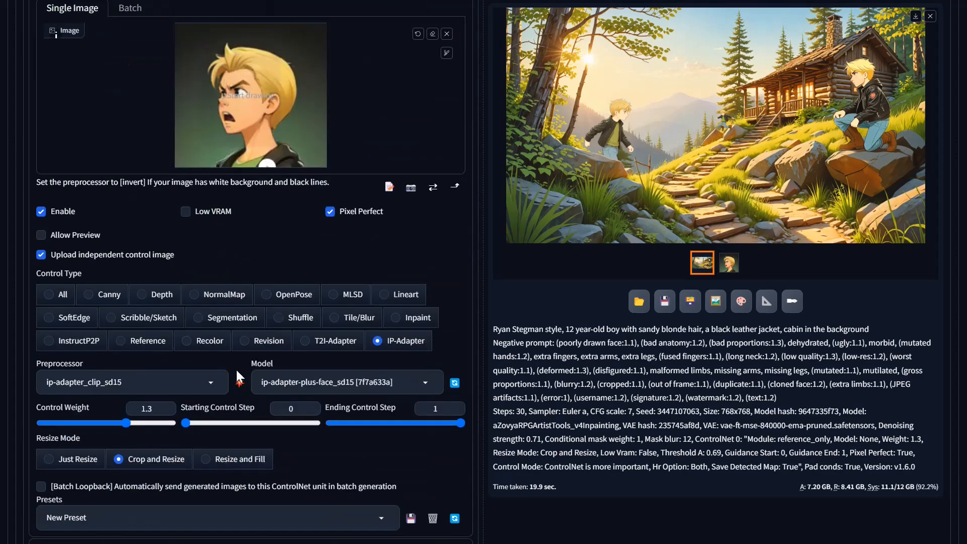
left_click(106, 422)
Generate the kneeling boy's face using only the IP-Adapter unit and compare it with the reference face.
scroll(250, 272, "up", 10)
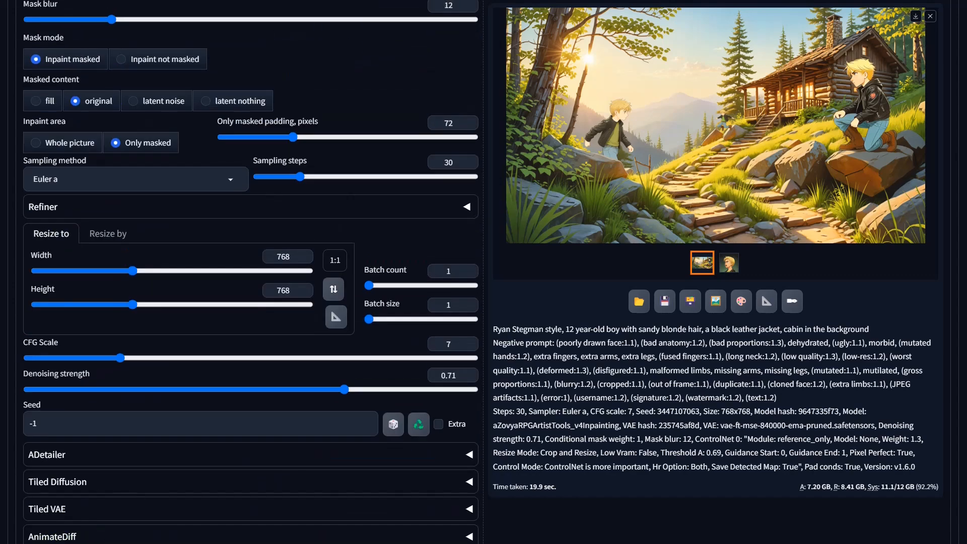
scroll(250, 272, "up", 10)
scroll(838, 224, "up", 6)
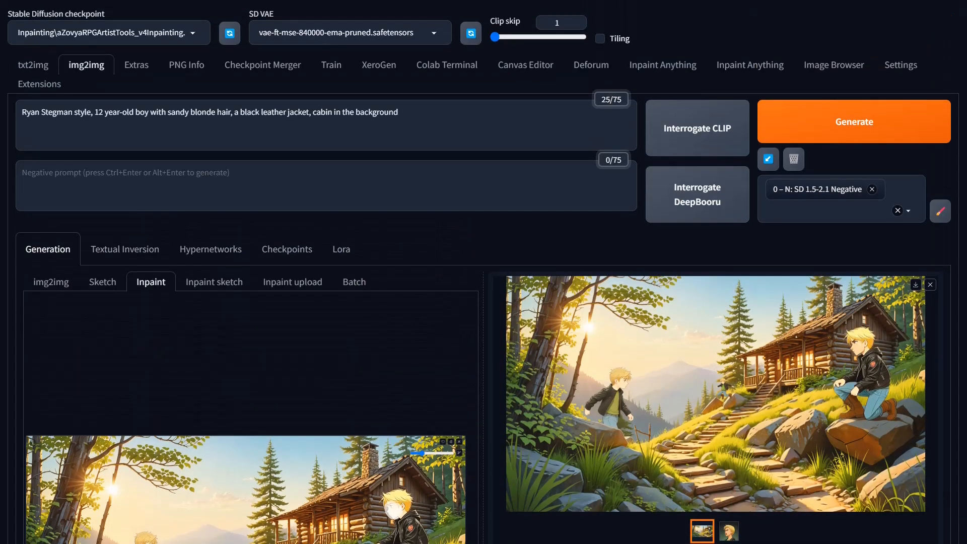
left_click(851, 127)
scroll(395, 315, "down", 15)
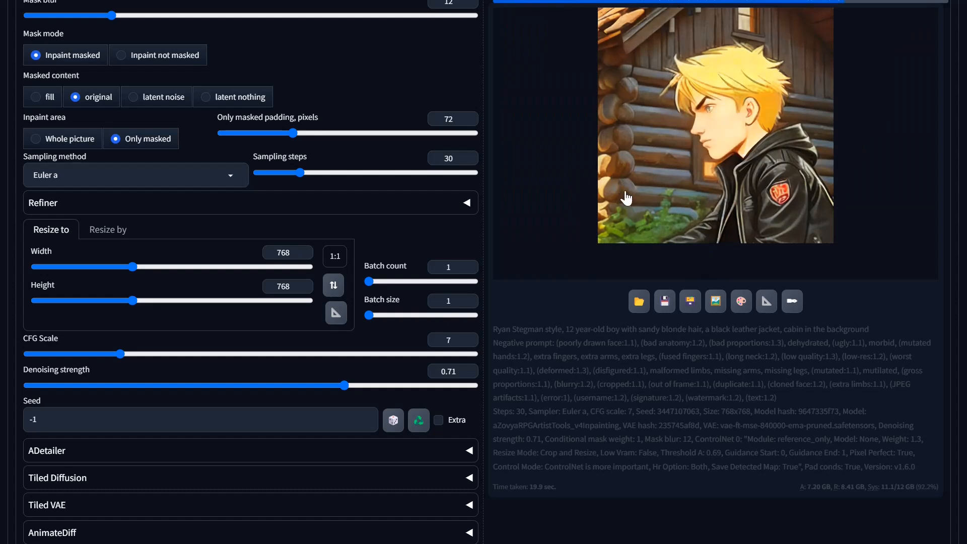
scroll(296, 308, "down", 10)
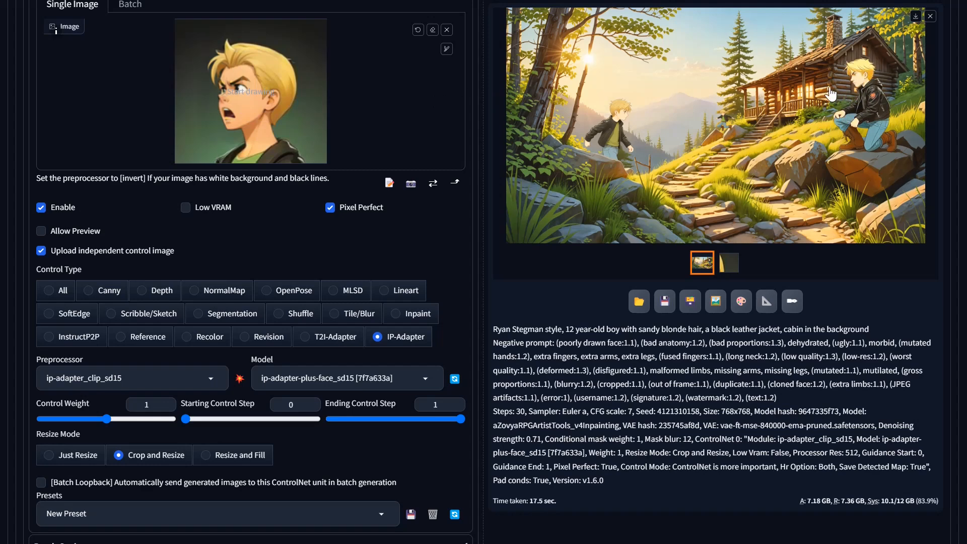
Extend the inpaint mask to cover the kneeling boy's whole head.
scroll(853, 93, "up", 5)
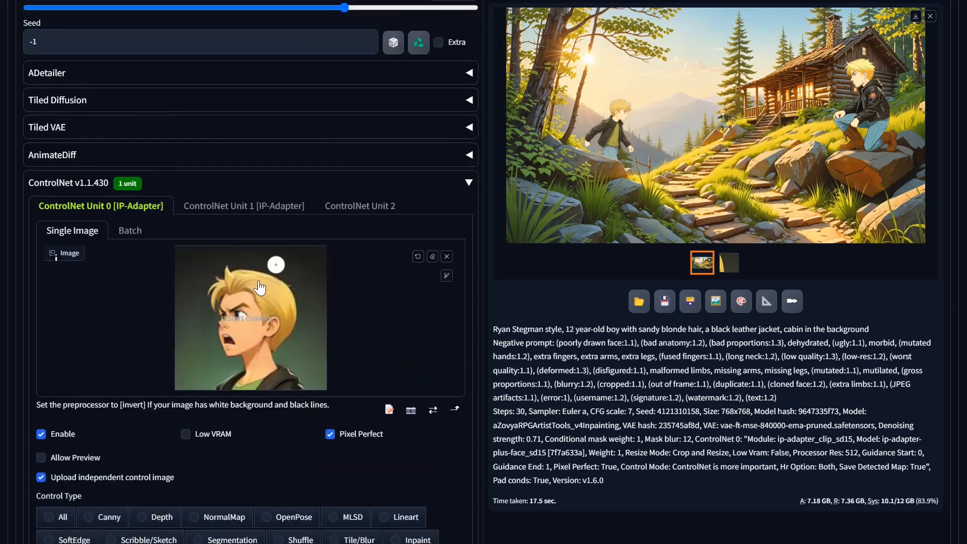
scroll(185, 119, "up", 15)
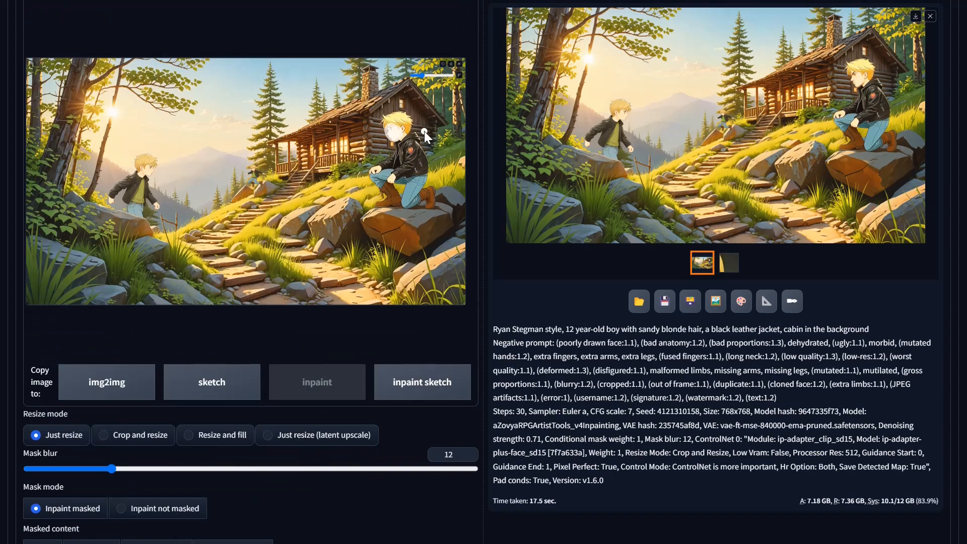
scroll(394, 142, "up", 10)
mouse_move(405, 136)
left_mouse_down()
mouse_move(395, 123)
mouse_move(391, 131)
left_mouse_up()
scroll(251, 272, "down", 10)
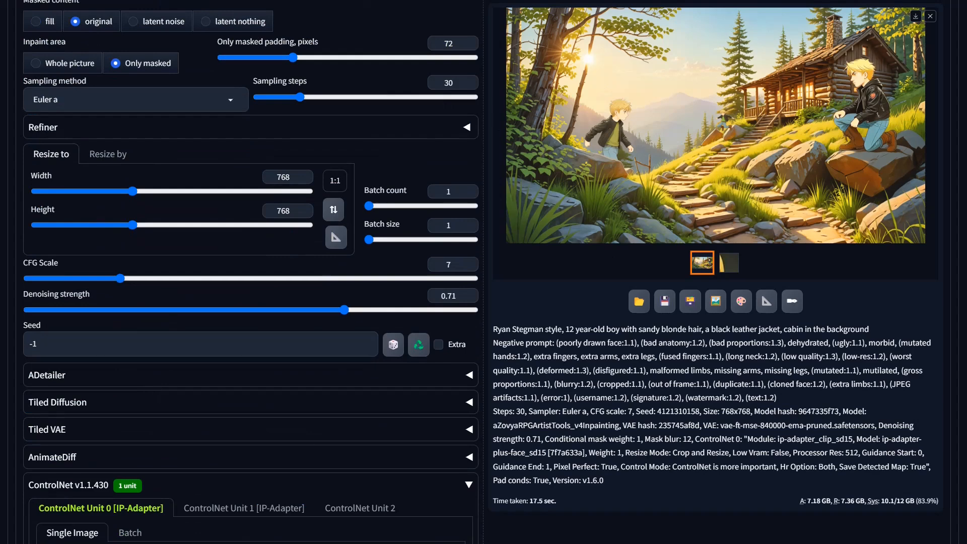
Set the masked content to fill and raise the denoising strength.
scroll(130, 167, "up", 3)
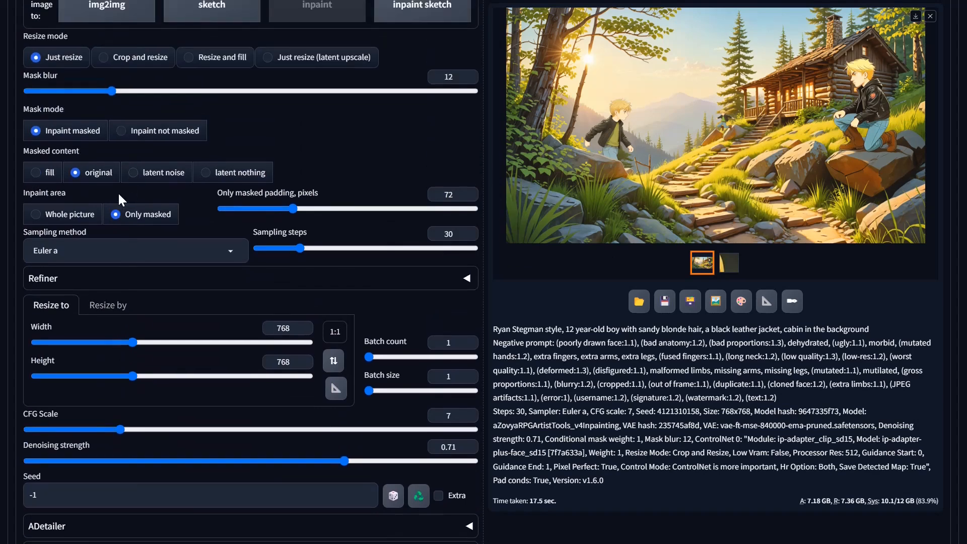
left_click(49, 173)
scroll(554, 305, "down", 3)
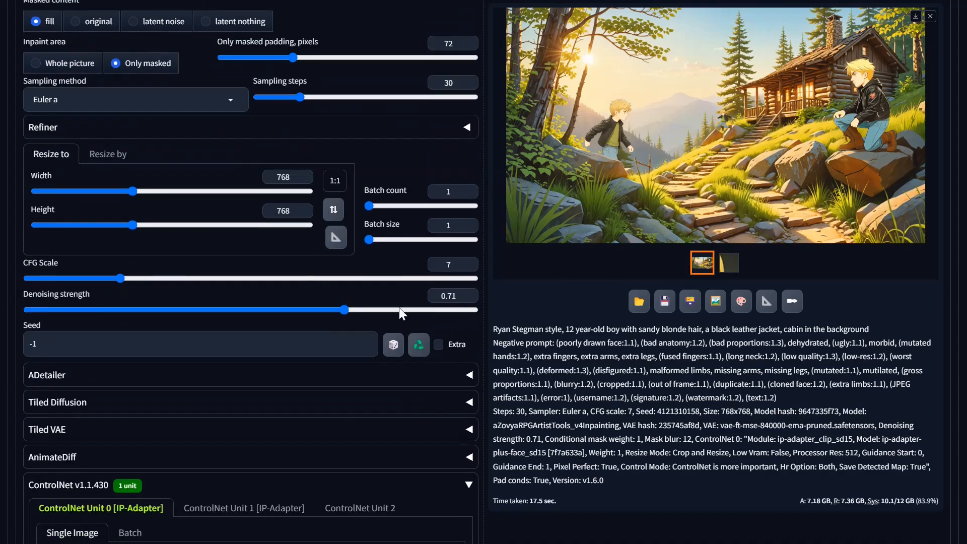
left_click(401, 307)
Generate the kneeling boy's head with the enlarged mask and the fill setting, and check the result.
scroll(945, 126, "up", 12)
scroll(947, 119, "up", 6)
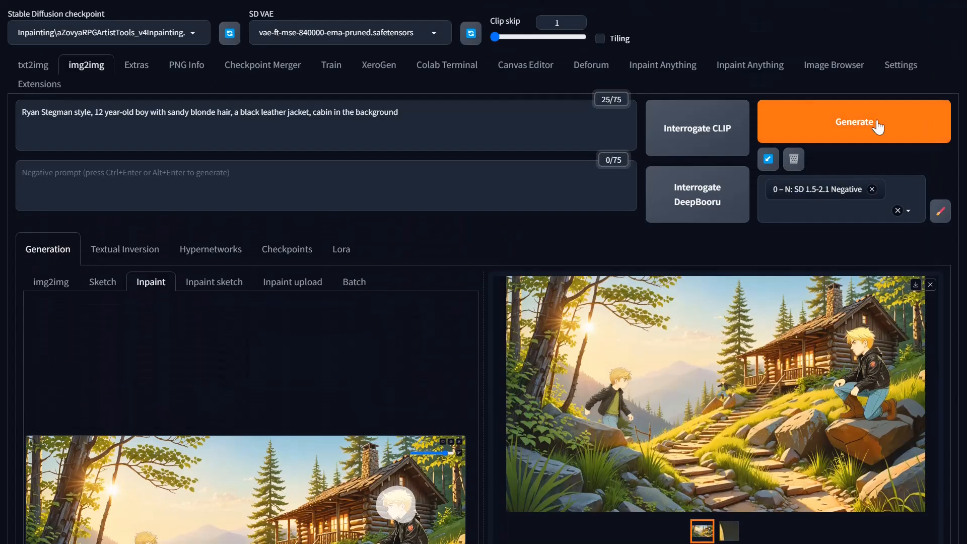
left_click(889, 143)
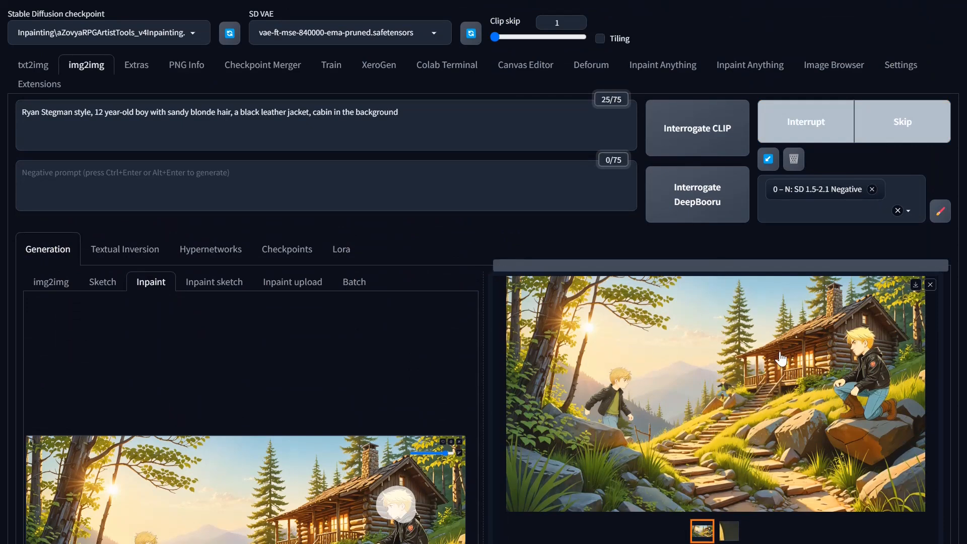
scroll(781, 359, "down", 3)
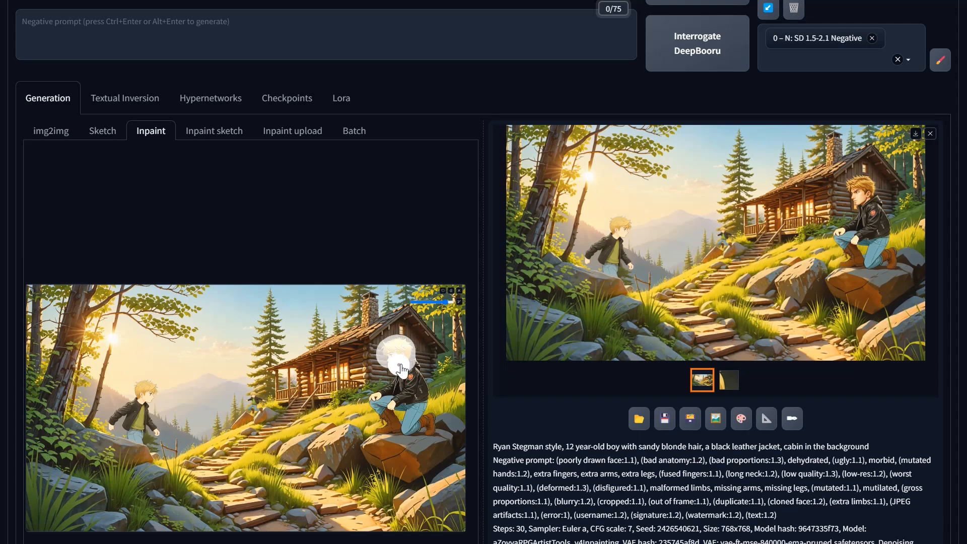
Check the reference face in the IP-Adapter unit and clear the inpaint mask from the kneeling boy's head.
scroll(398, 353, "down", 10)
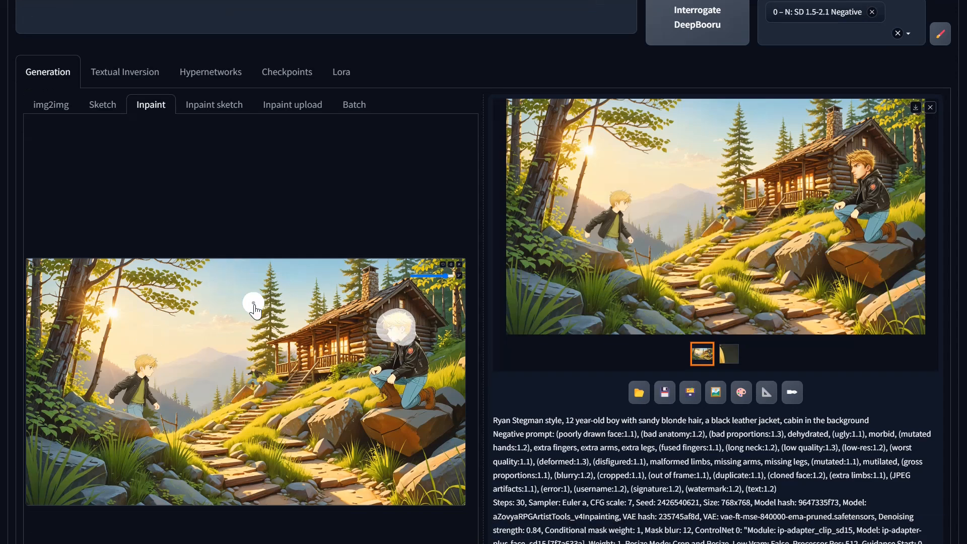
scroll(257, 316, "down", 3)
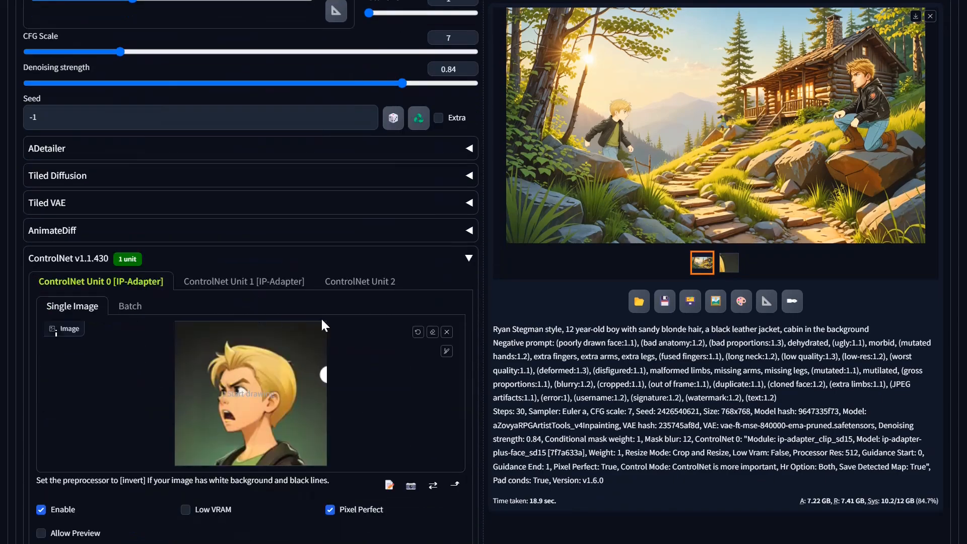
scroll(321, 317, "up", 13)
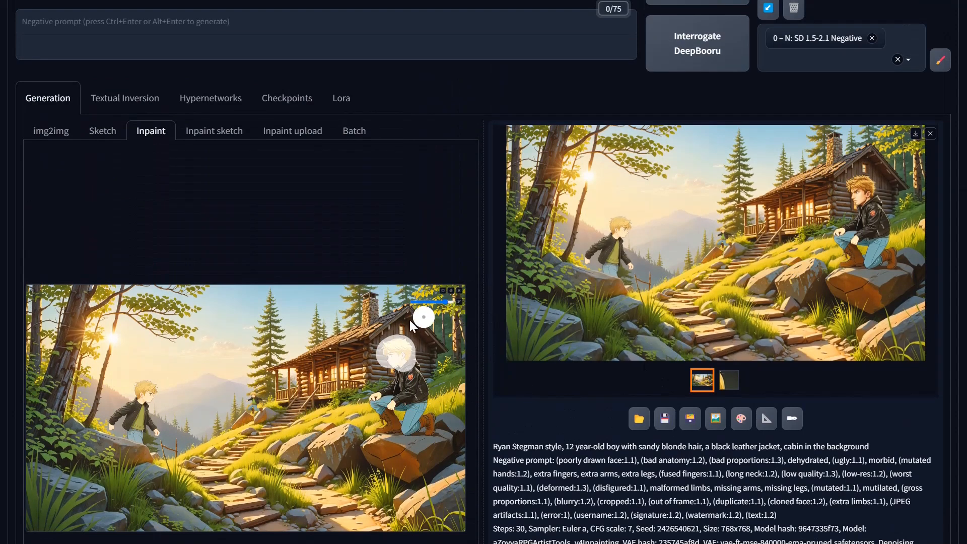
left_click(443, 290)
Select the phrase ", cabin in the background" at the end of the prompt.
scroll(779, 238, "up", 3)
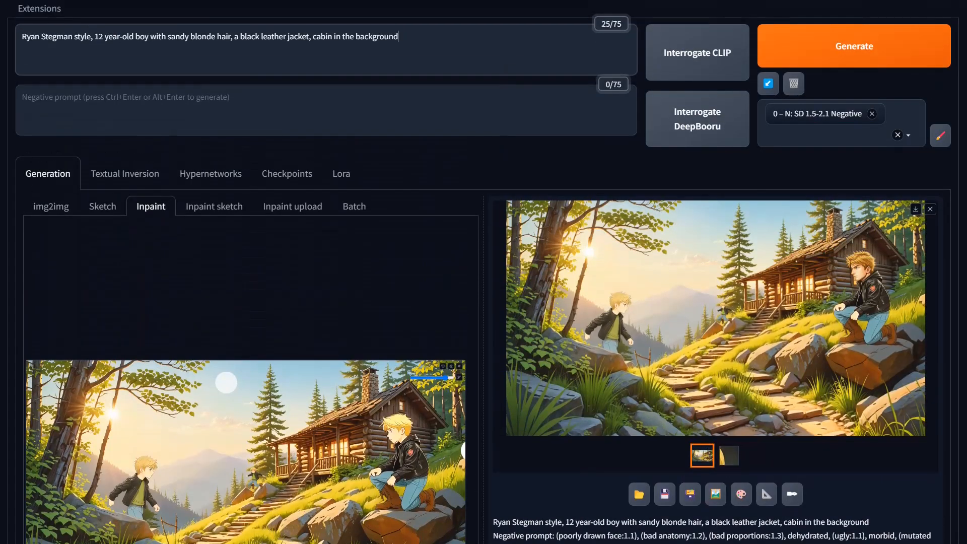
left_click_drag(398, 37, 311, 37)
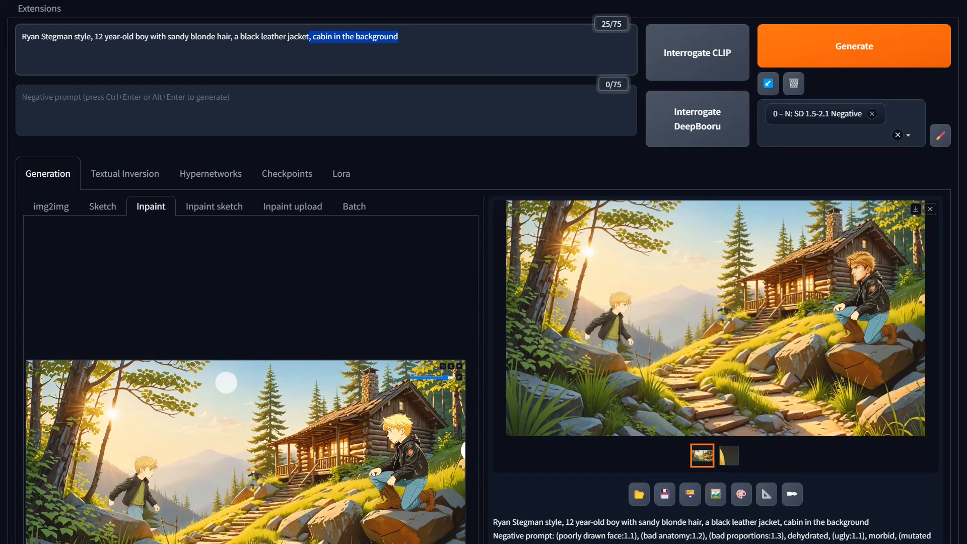
scroll(560, 309, "down", 4)
scroll(563, 323, "down", 5)
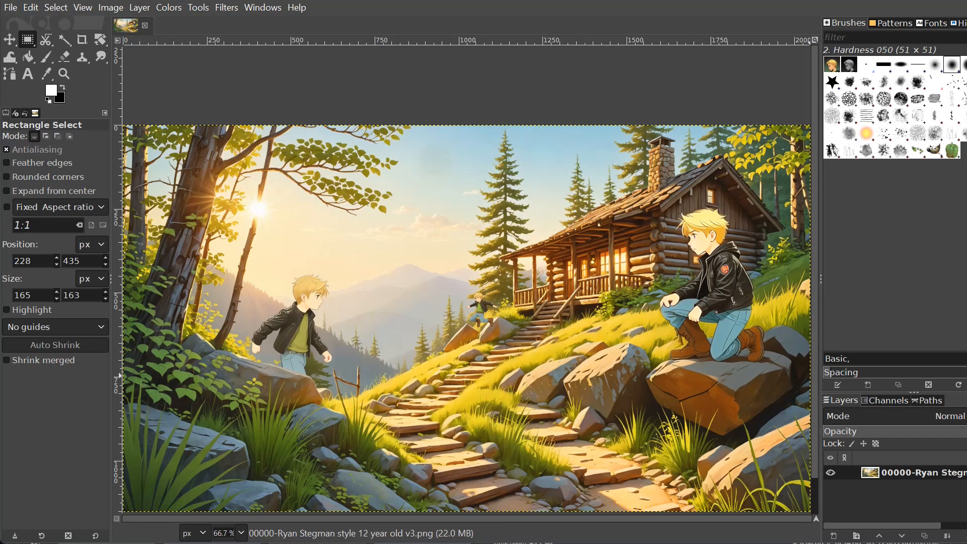
Switch to GIMP, add face31.png as a layer on the cabin scene, and move it over the kneeling boy.
left_click_drag(483, 286, 334, 300)
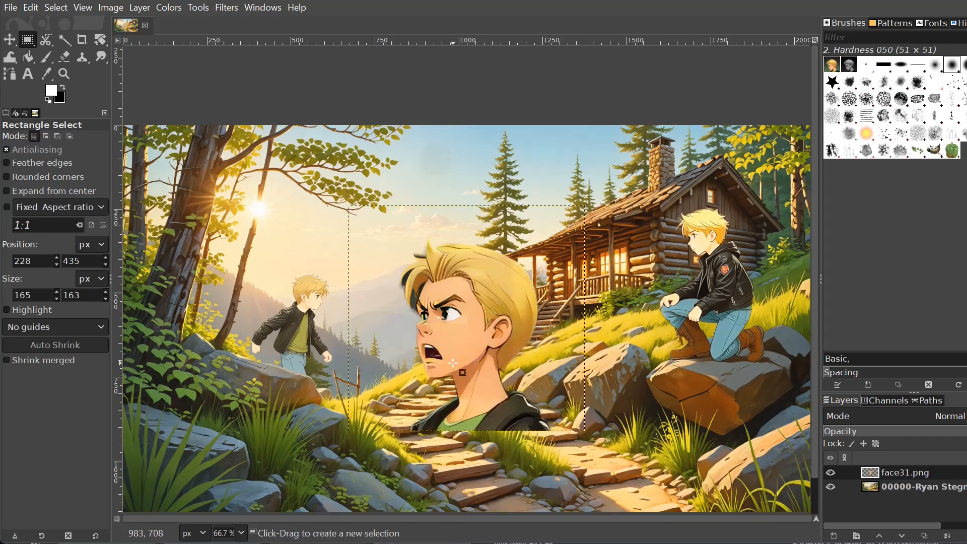
left_click_drag(451, 364, 477, 392)
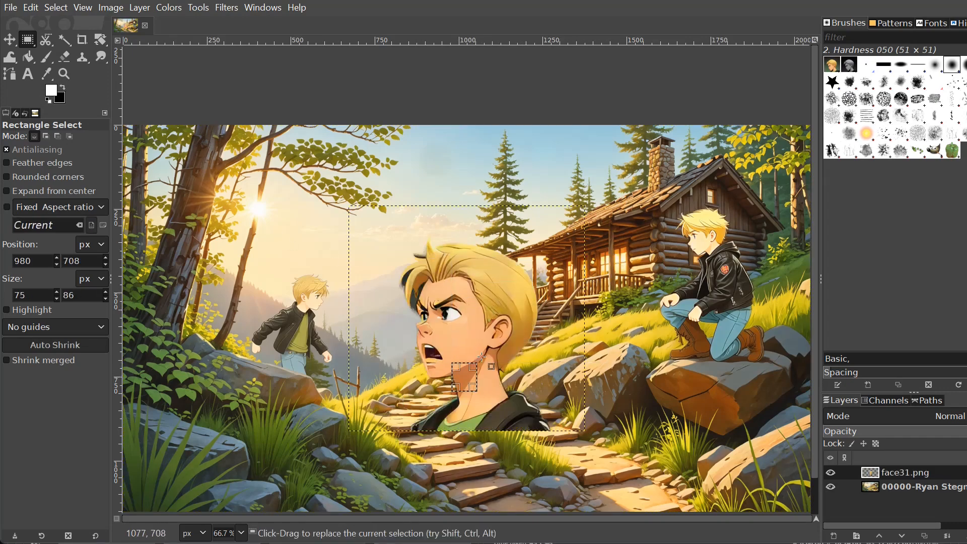
left_click(9, 39)
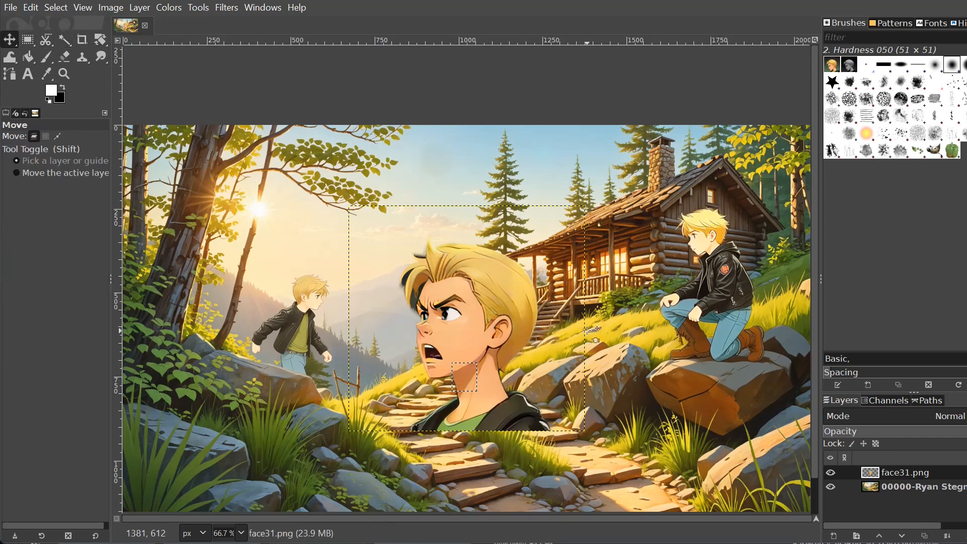
left_click_drag(485, 308, 681, 226)
Try scaling the face31.png layer to a width of 150 px, and undo the scaling.
left_click(166, 7)
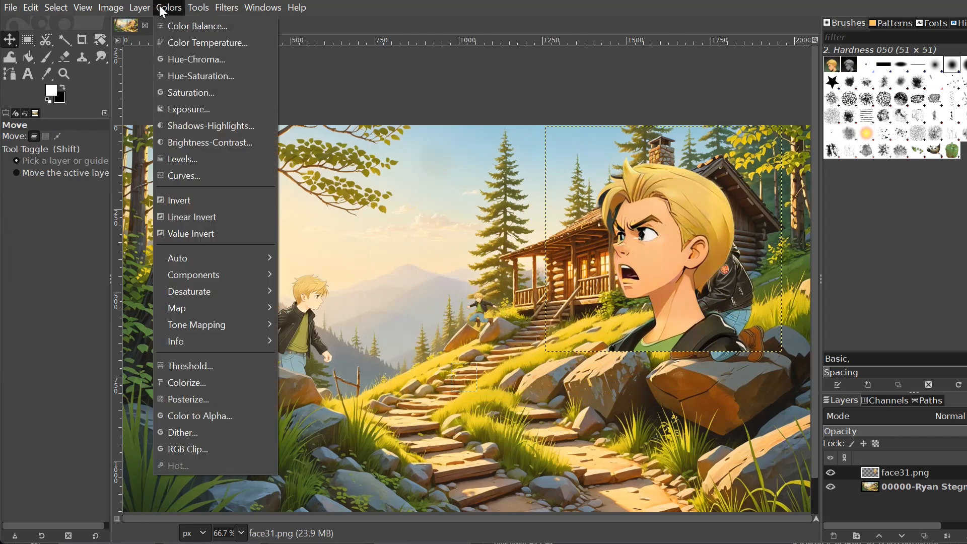
mouse_move(140, 7)
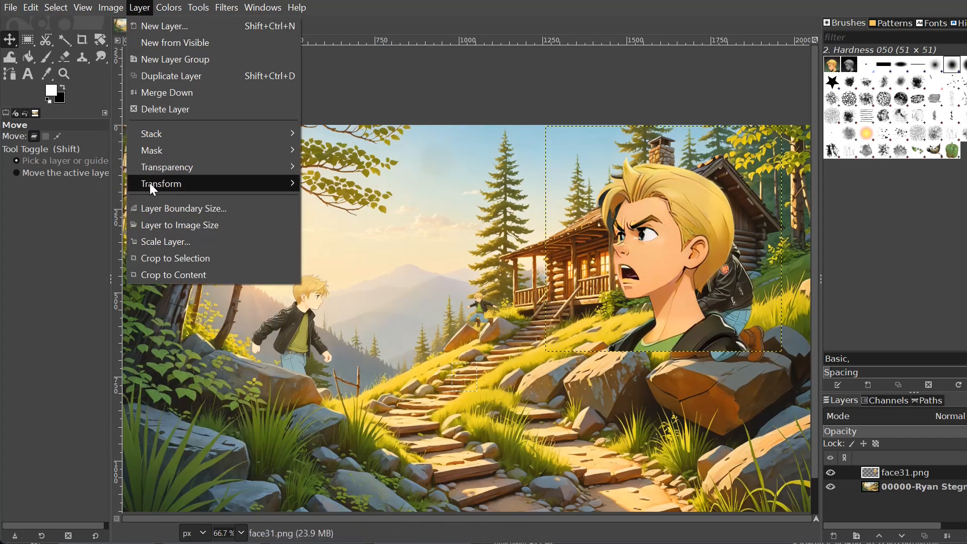
left_click(173, 243)
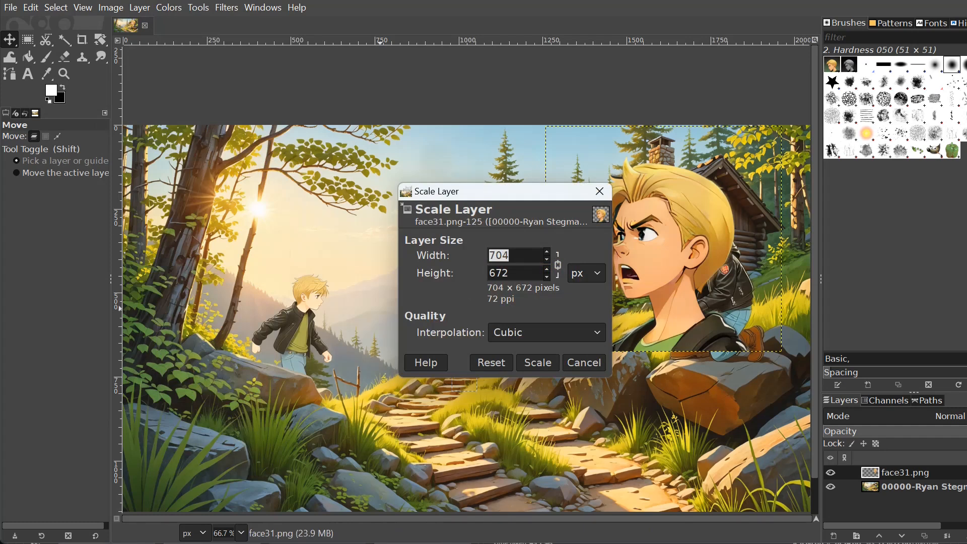
type("150")
key("Tab")
left_click(549, 362)
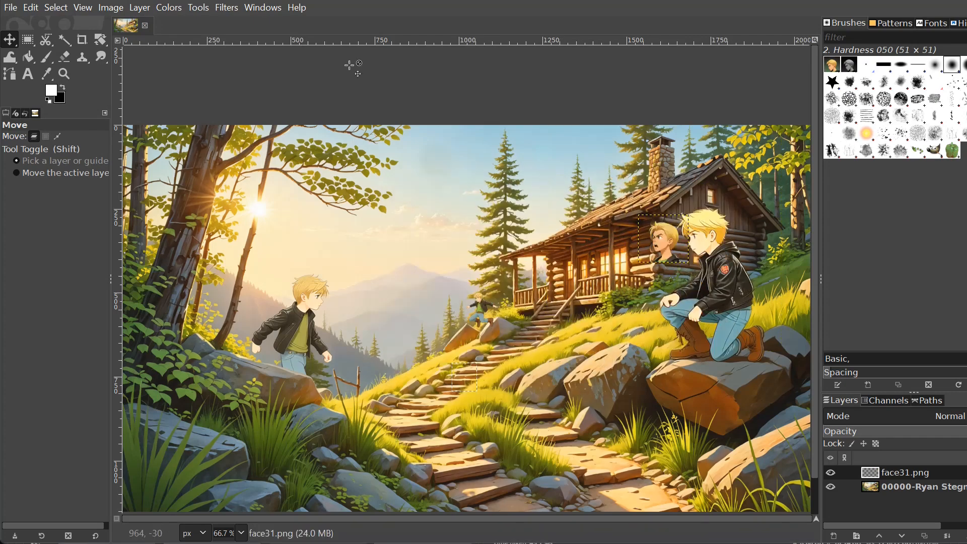
key("ctrl+z")
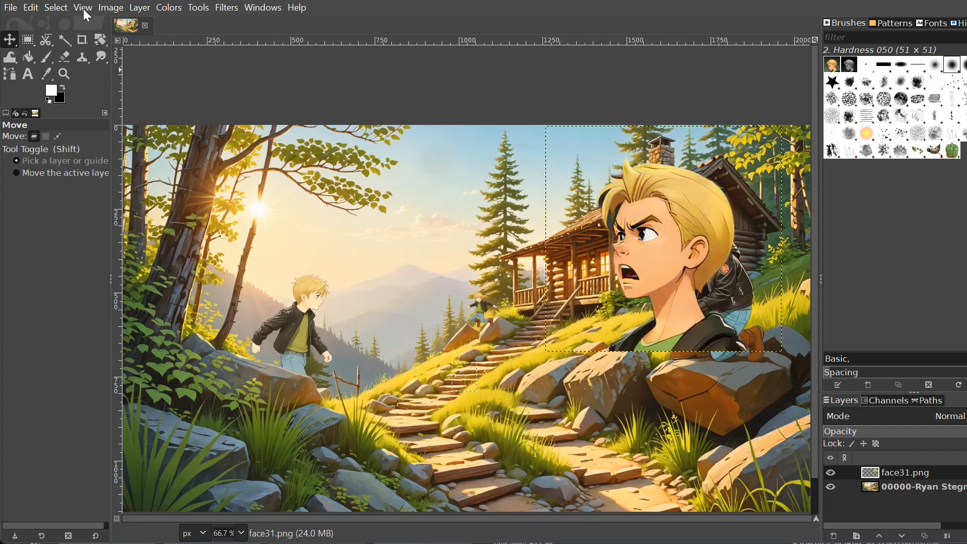
Try scaling the face31.png layer to 225 px wide and moving it near the kneeling boy's head, and undo both changes.
left_click(106, 8)
mouse_move(139, 7)
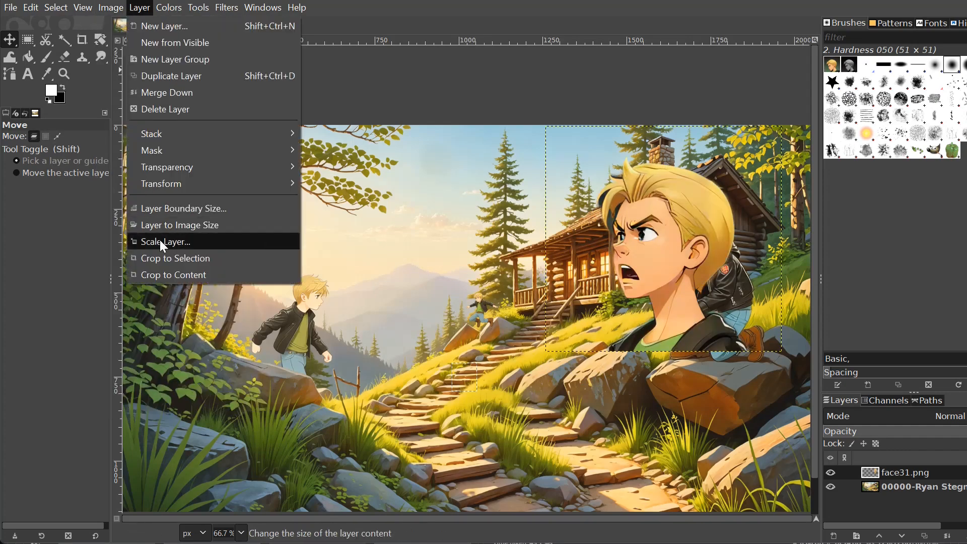
left_click(163, 243)
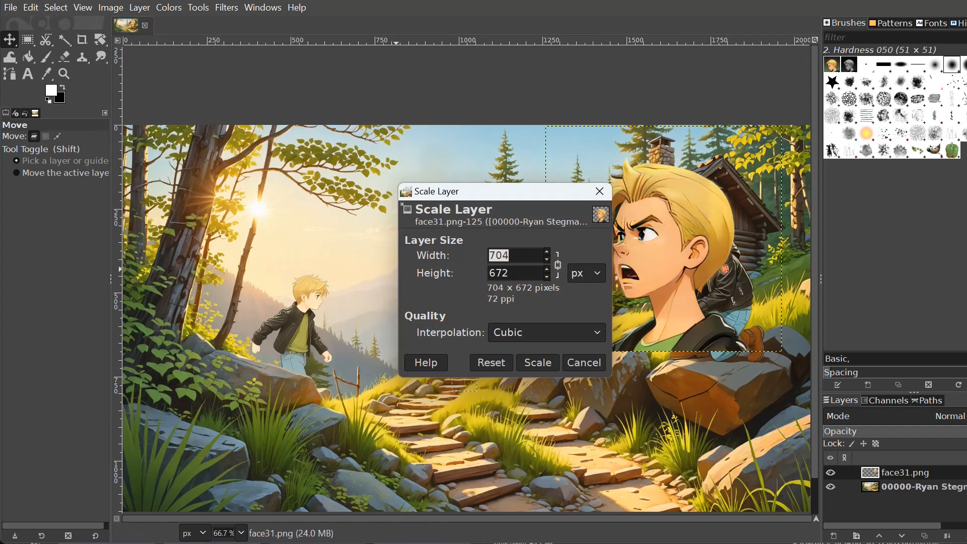
type("225")
key("Tab")
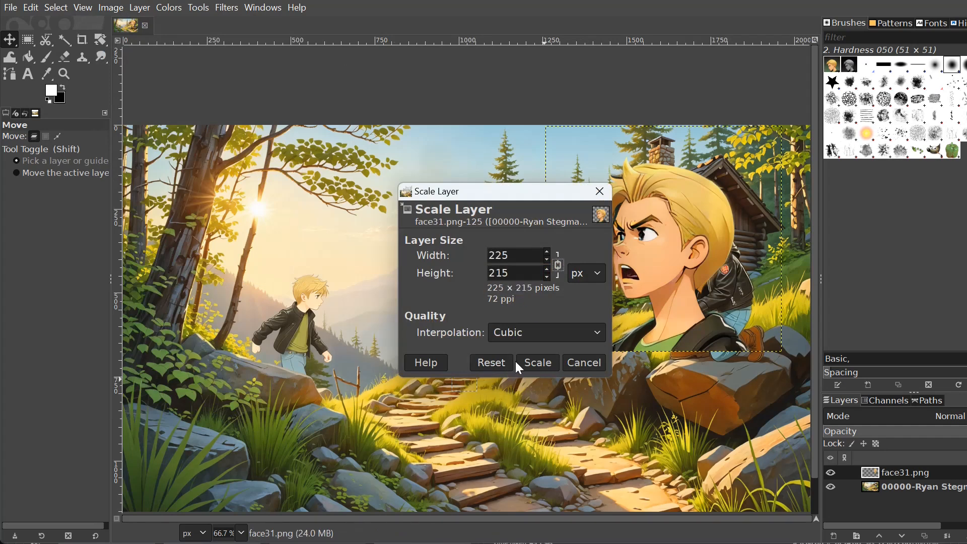
left_click(531, 362)
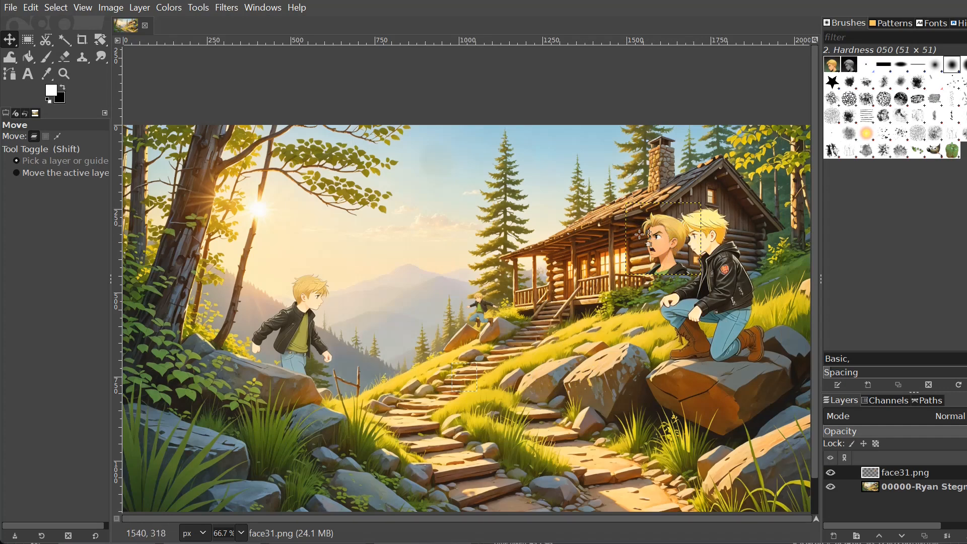
mouse_move(661, 253)
left_mouse_down()
mouse_move(703, 247)
mouse_move(668, 241)
left_mouse_up()
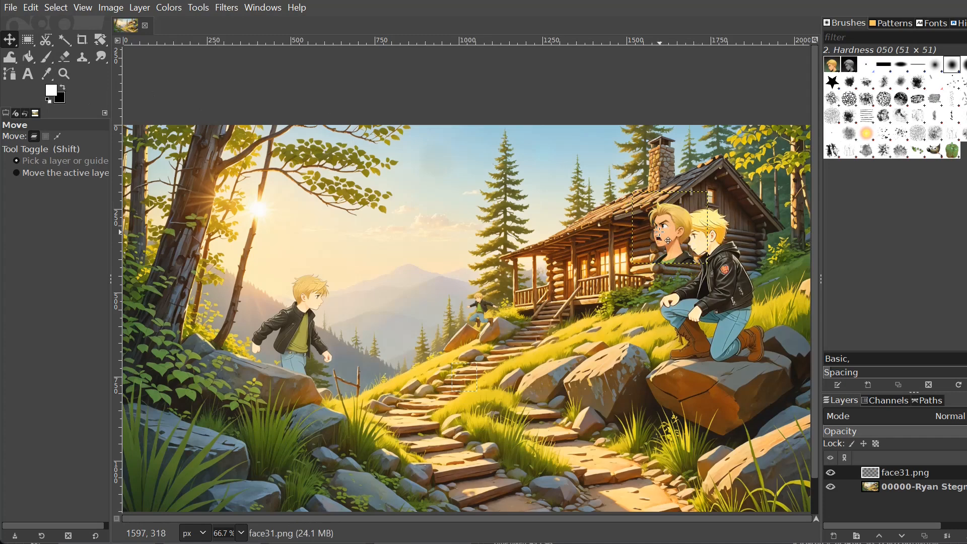
key("ctrl+z")
key("ctrl+z")
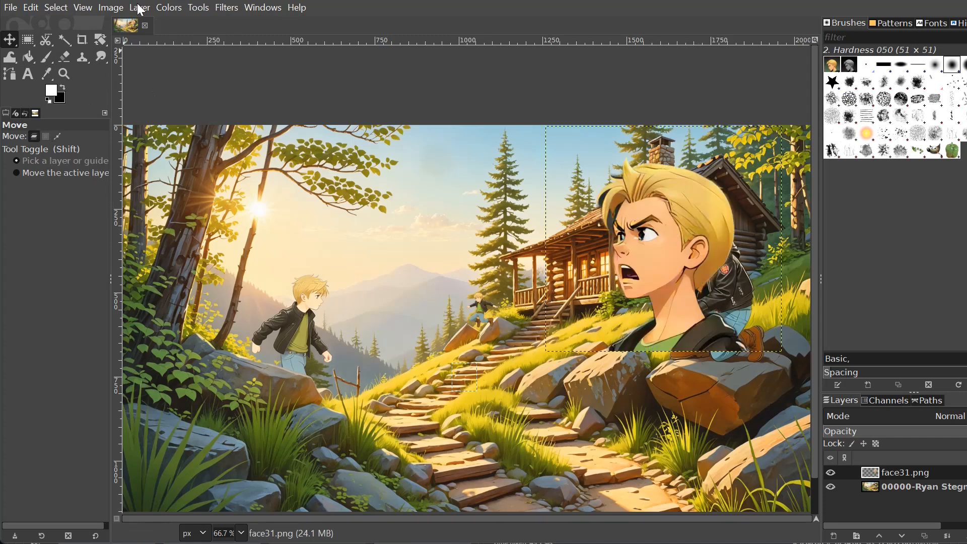
Scale the face31.png layer to a width of 235 px and move it onto the kneeling boy's head.
left_click(139, 9)
left_click(175, 240)
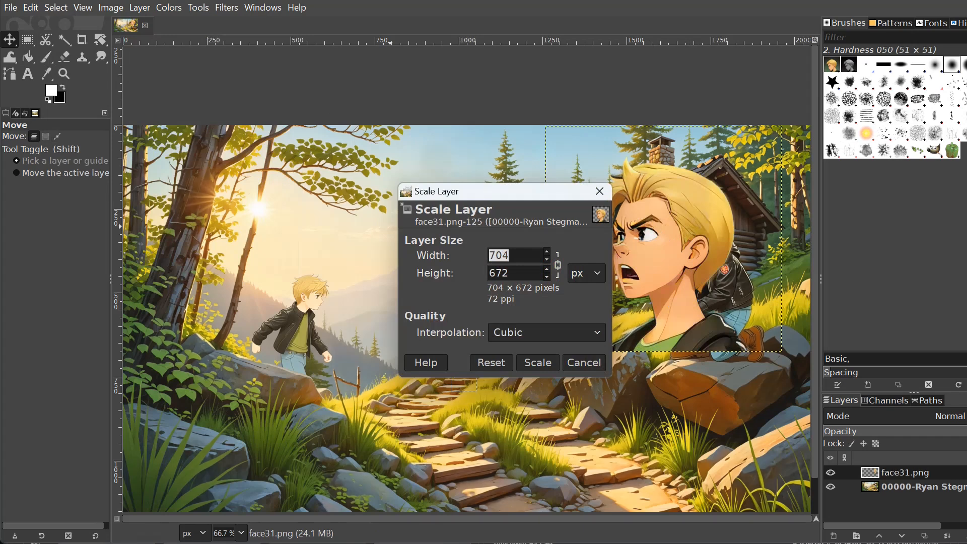
type("235")
key("Tab")
left_click(548, 370)
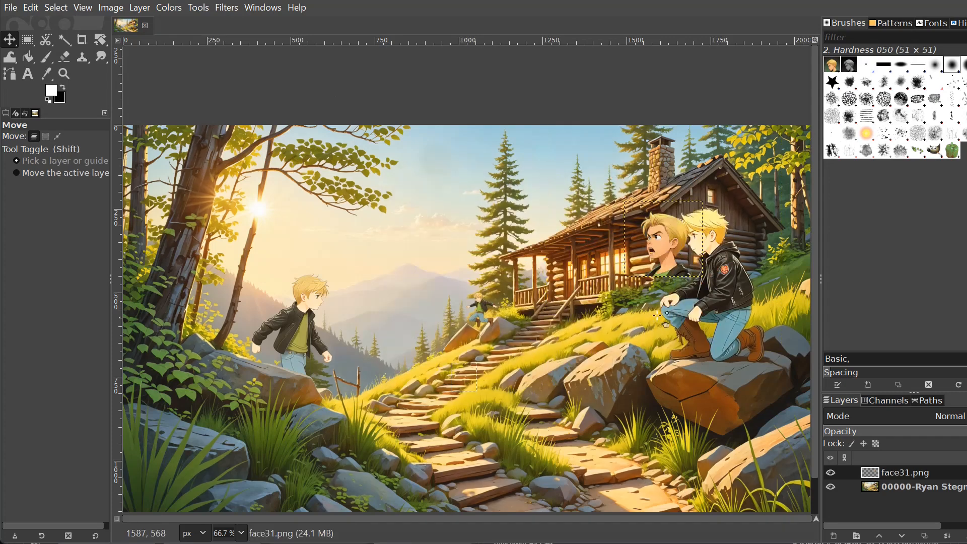
left_click_drag(665, 243, 705, 234)
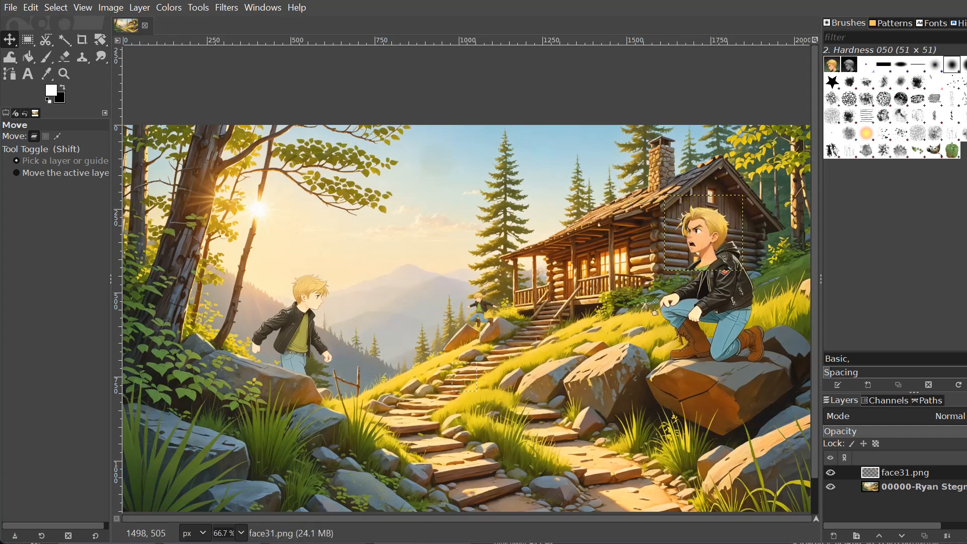
Erase the lower part of the angry face layer where its jacket covers the kneeling boy's own jacket.
left_click(64, 56)
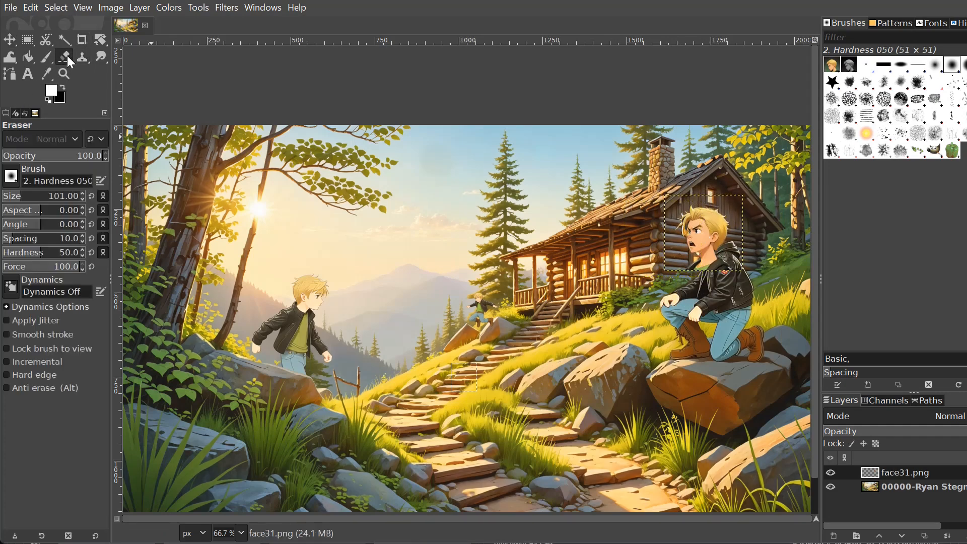
mouse_move(732, 282)
left_mouse_down()
mouse_move(729, 269)
mouse_move(713, 277)
left_mouse_up()
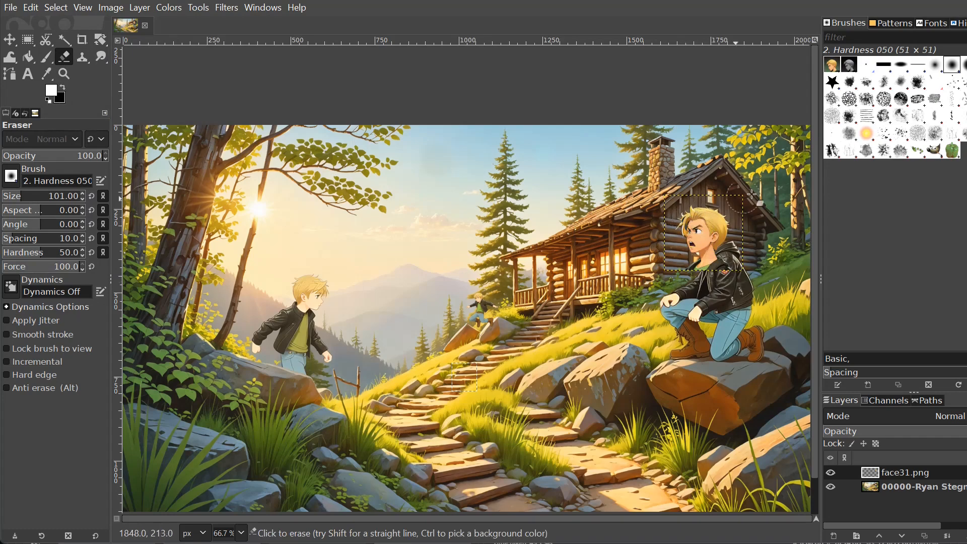
key("m")
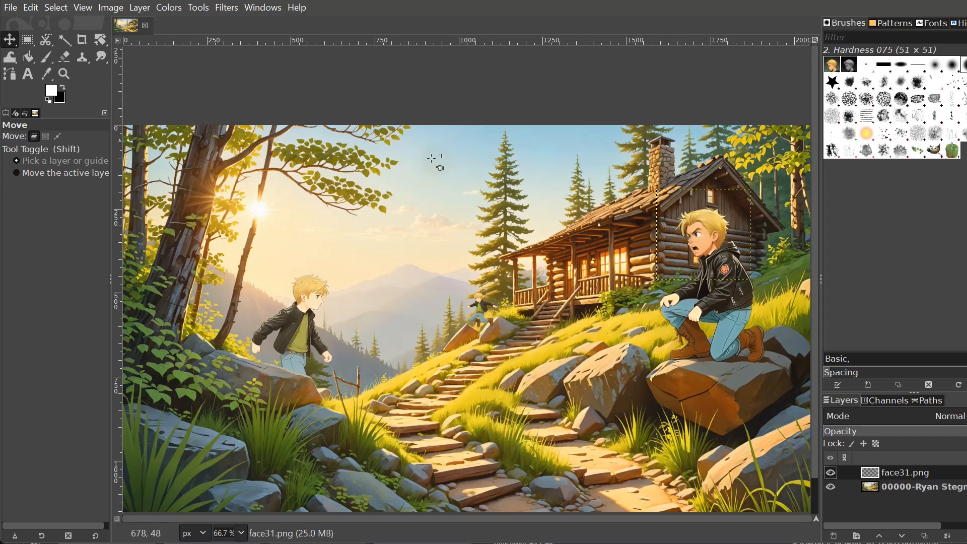
Erase the face layer's collar and hair with a size 51, hardness 75 brush so only the angry face covers the boy.
left_click(63, 57)
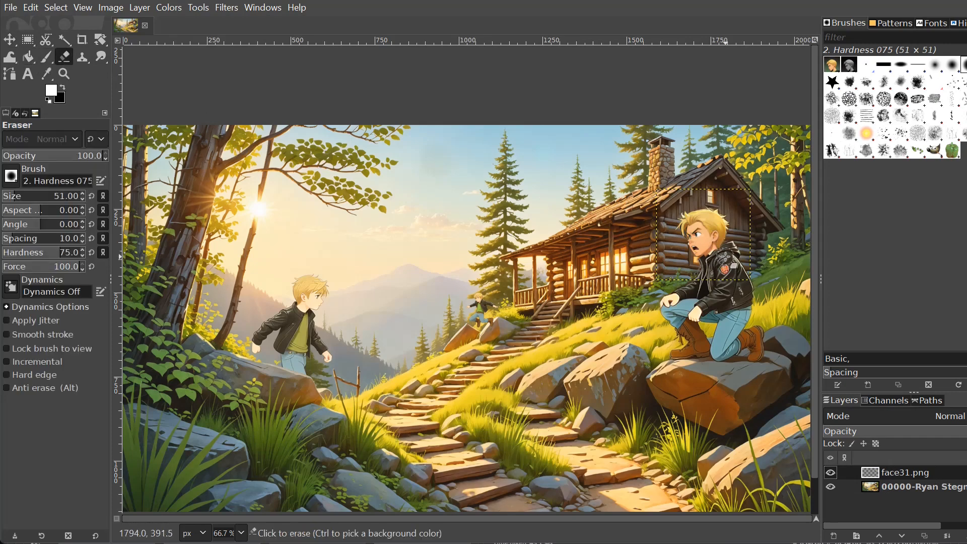
left_click_drag(720, 258, 729, 253)
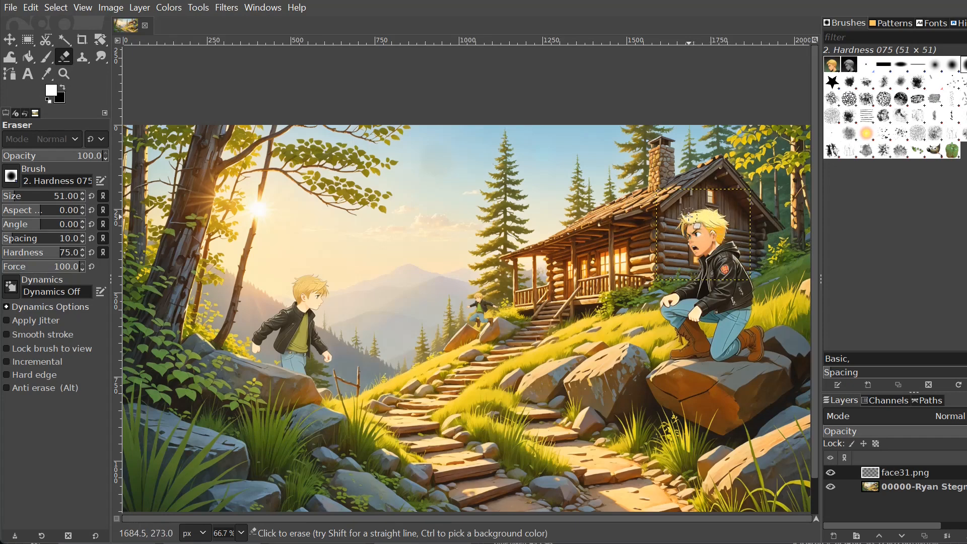
left_click_drag(685, 220, 712, 233)
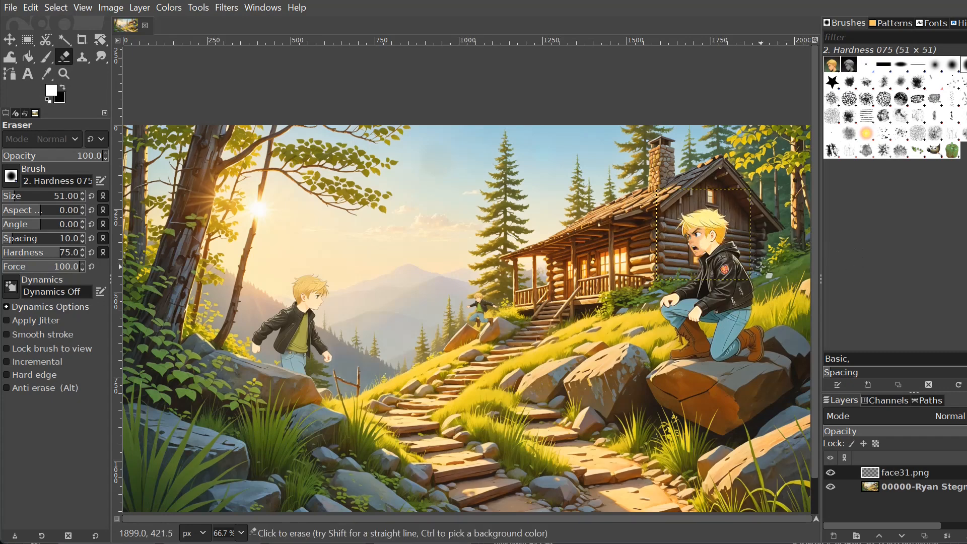
left_click(10, 8)
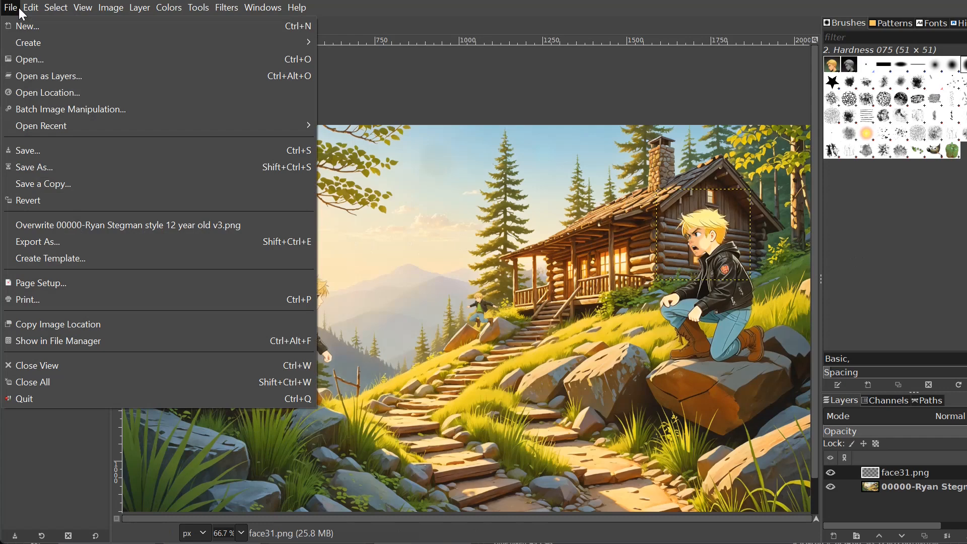
mouse_move(31, 7)
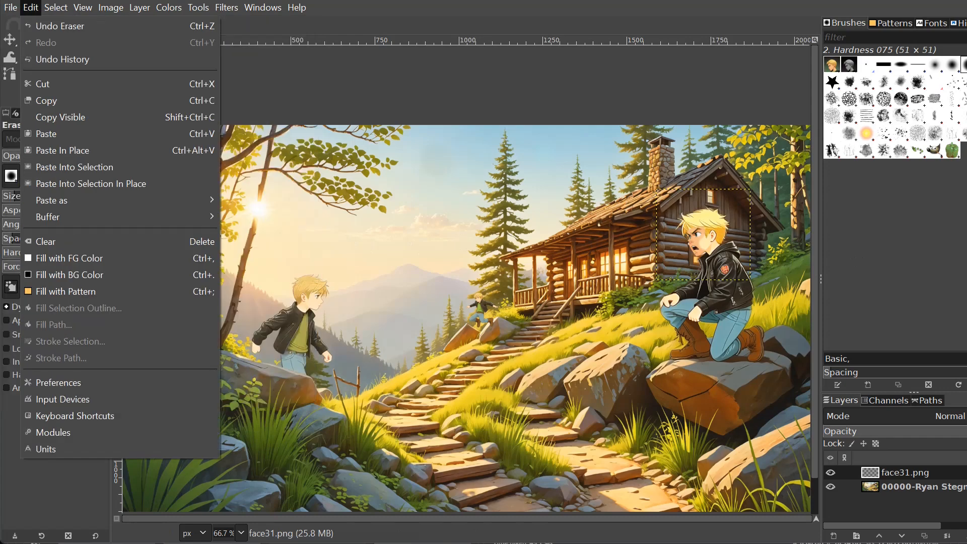
mouse_move(262, 7)
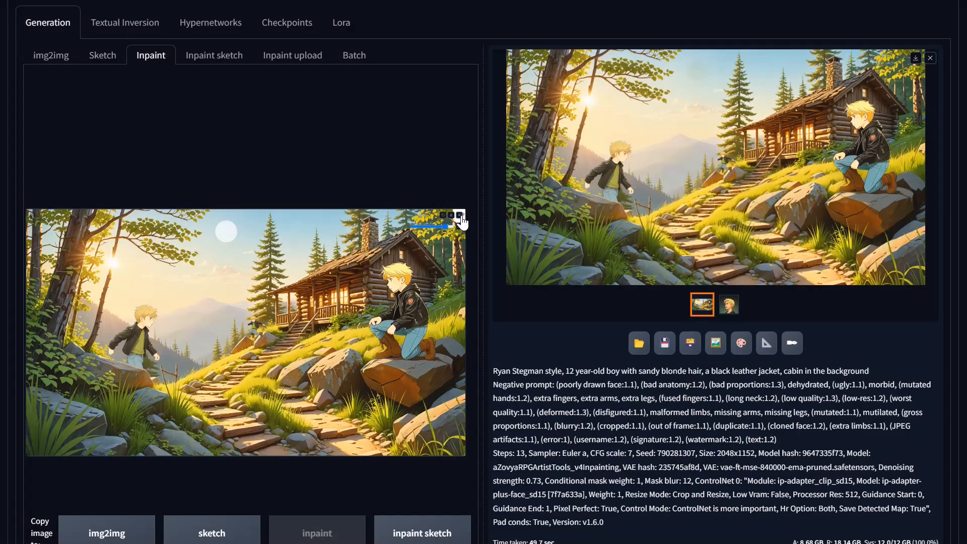
Switch back to the Stable Diffusion web UI and replace the inpaint source image with the composite containing the angry face.
left_click(460, 216)
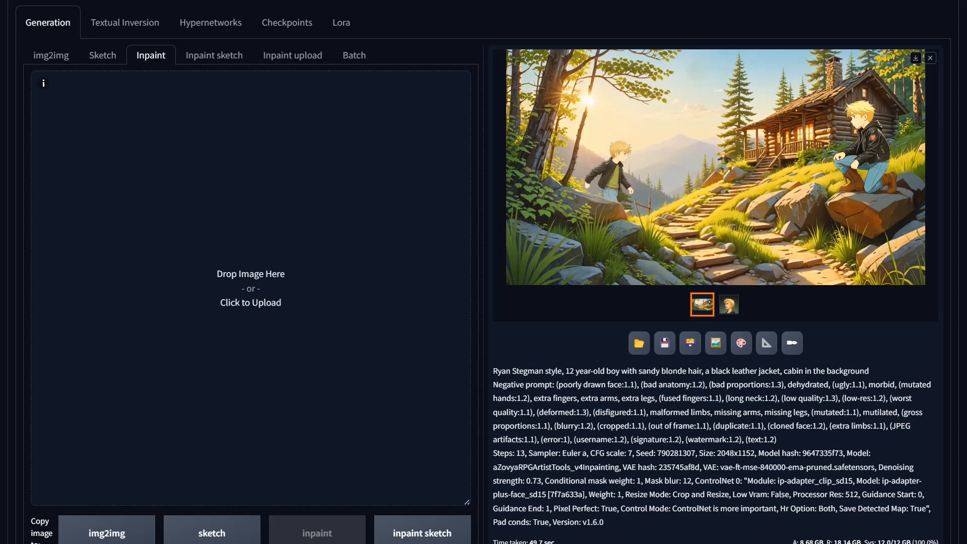
left_click_drag(715, 167, 242, 308)
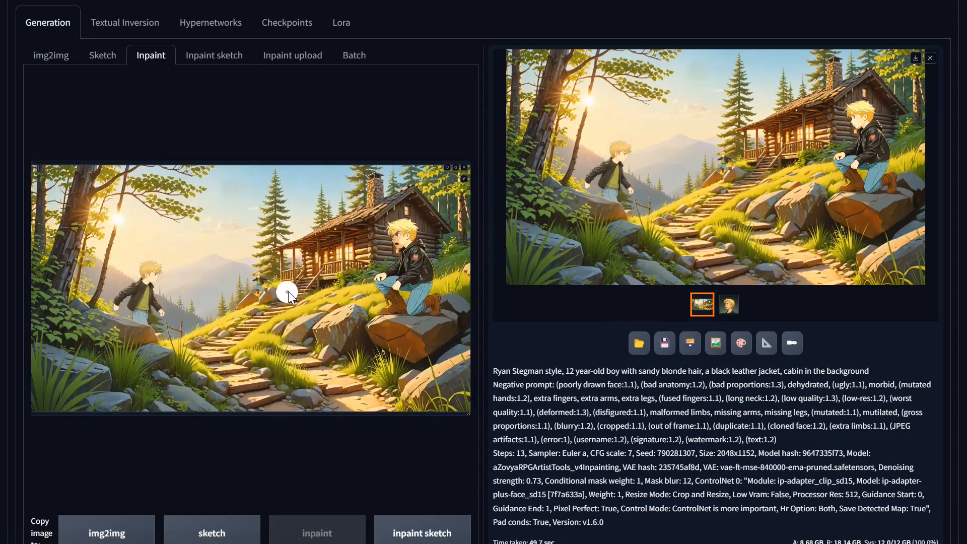
scroll(413, 237, "up", 2)
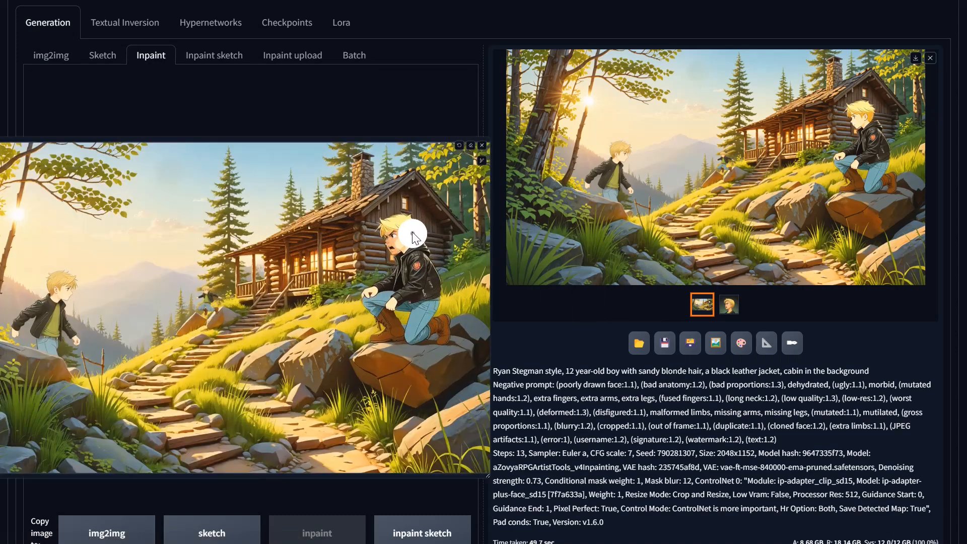
Paint an inpaint mask over the kneeling boy's whole head and set the denoising strength to 0.45.
scroll(411, 237, "up", 2)
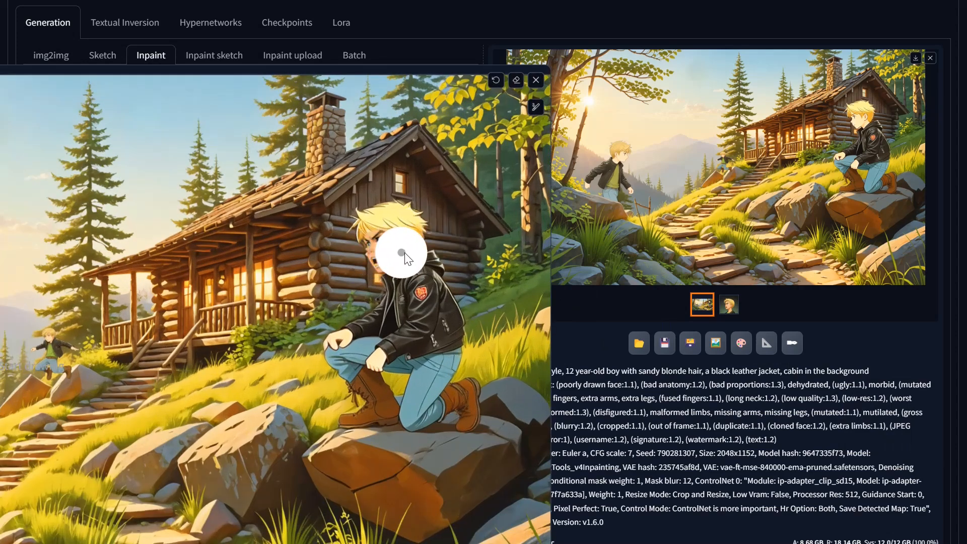
mouse_move(405, 253)
left_mouse_down()
mouse_move(396, 223)
mouse_move(372, 228)
mouse_move(393, 257)
left_mouse_up()
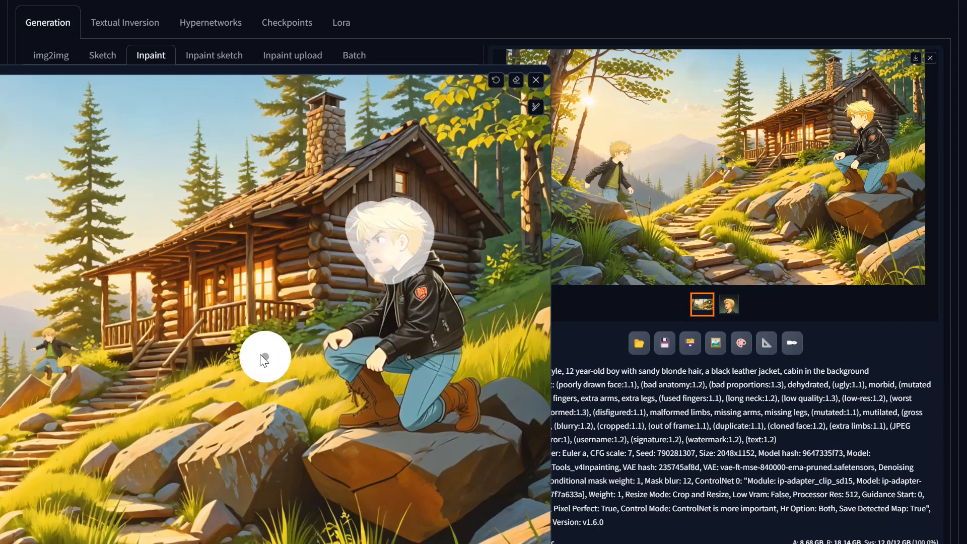
scroll(256, 332, "down", 3)
scroll(248, 308, "down", 2)
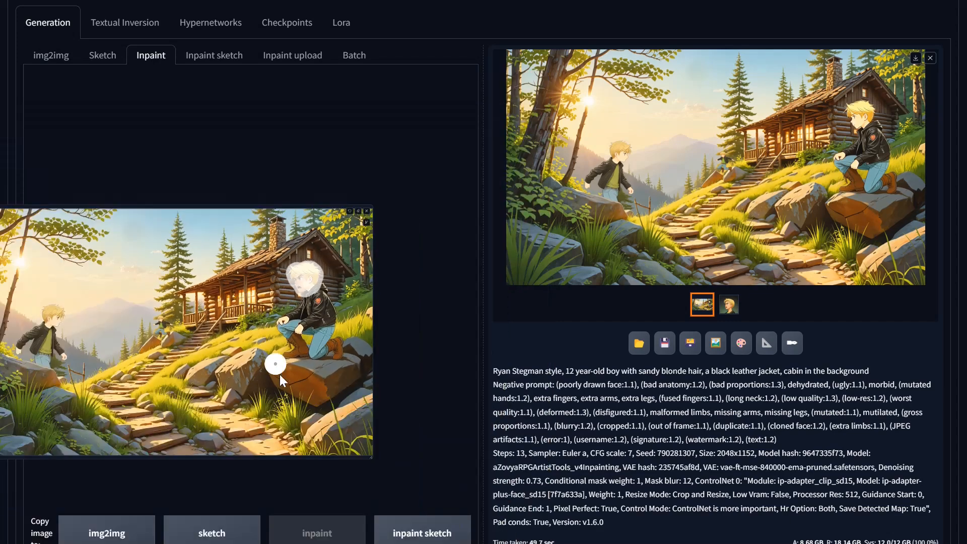
scroll(301, 428, "down", 13)
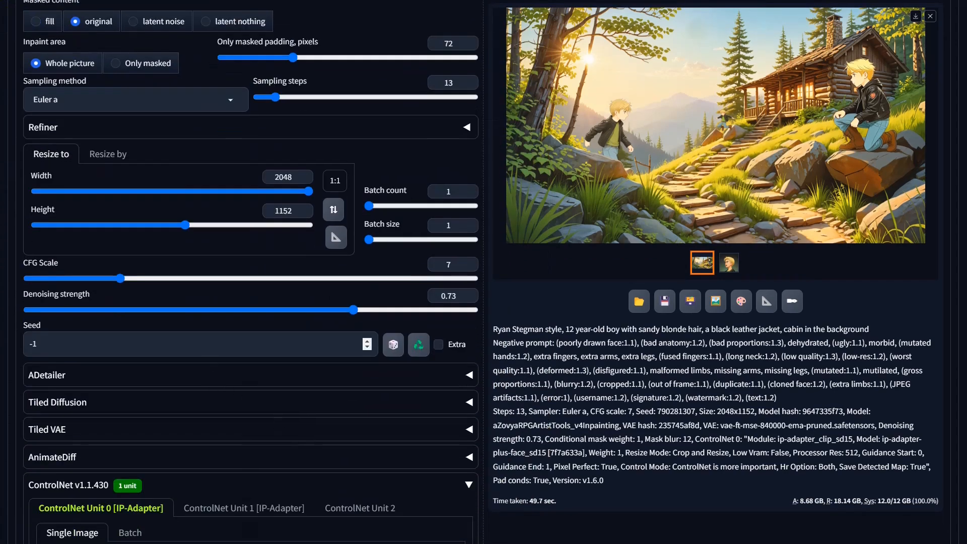
left_click_drag(356, 309, 226, 309)
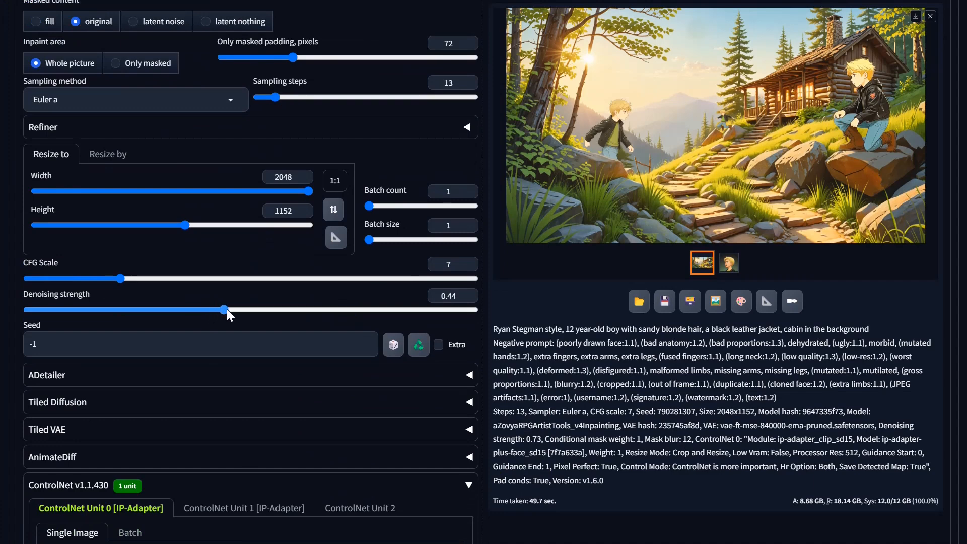
Replace the ControlNet Unit 0 image with the three-view boy character sheet and use Reference control with a weight of 1.25.
scroll(227, 309, "down", 6)
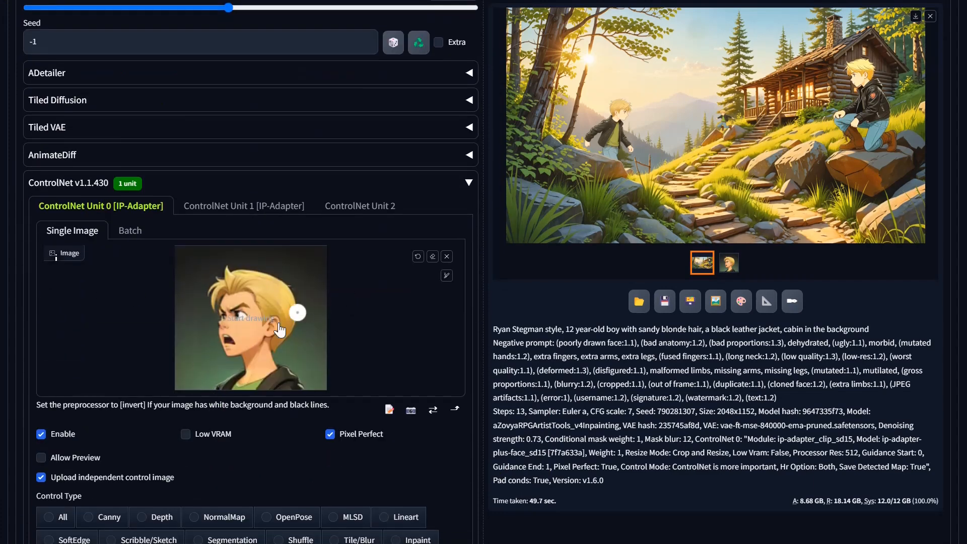
left_click(447, 256)
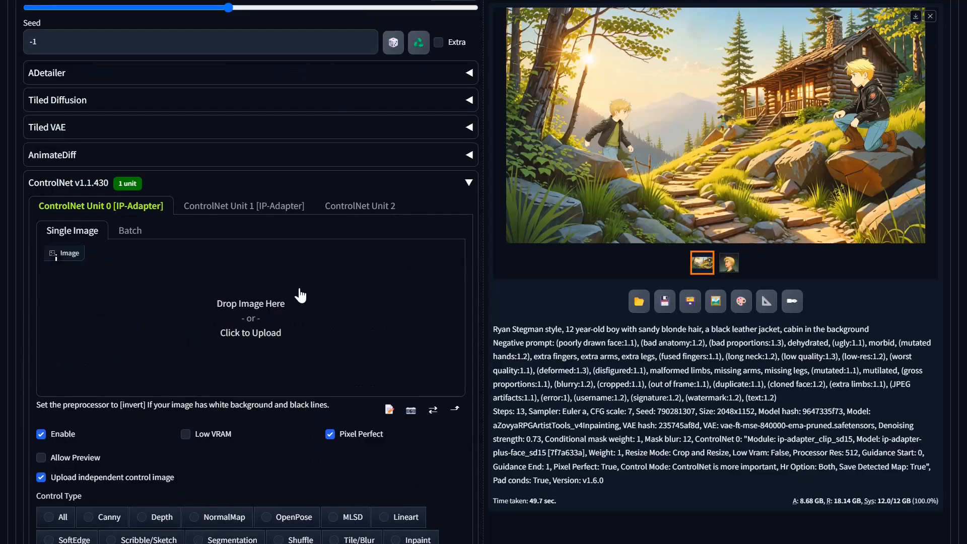
left_click(255, 328)
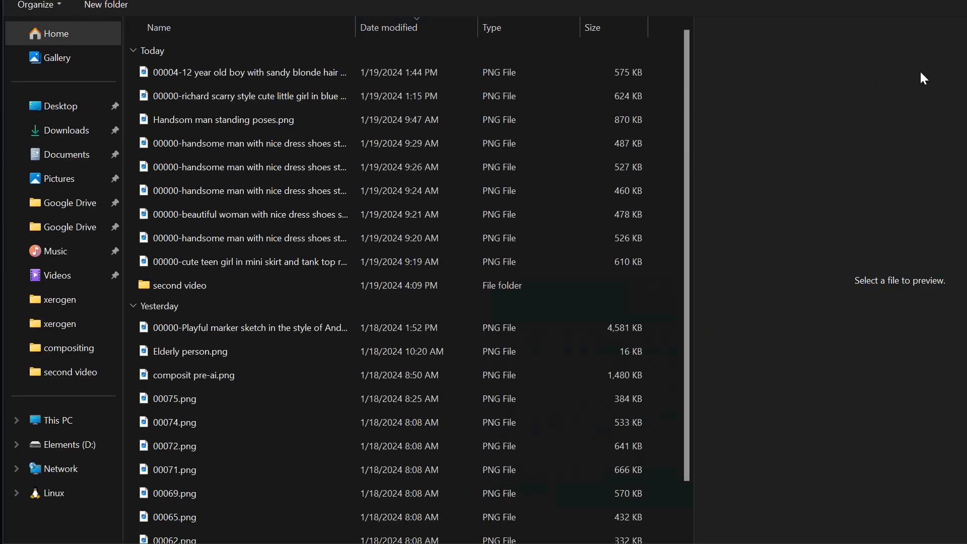
key("Escape")
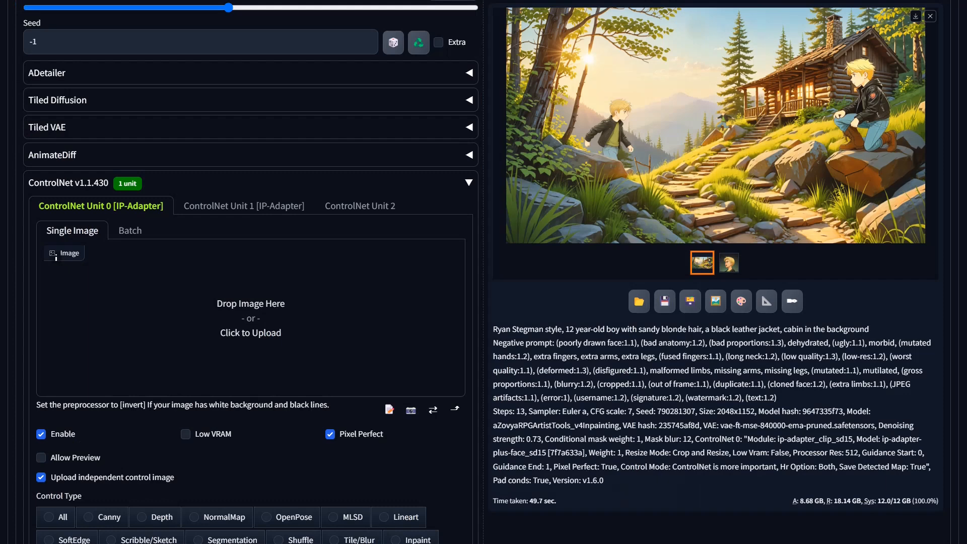
left_click_drag(645, 356, 244, 388)
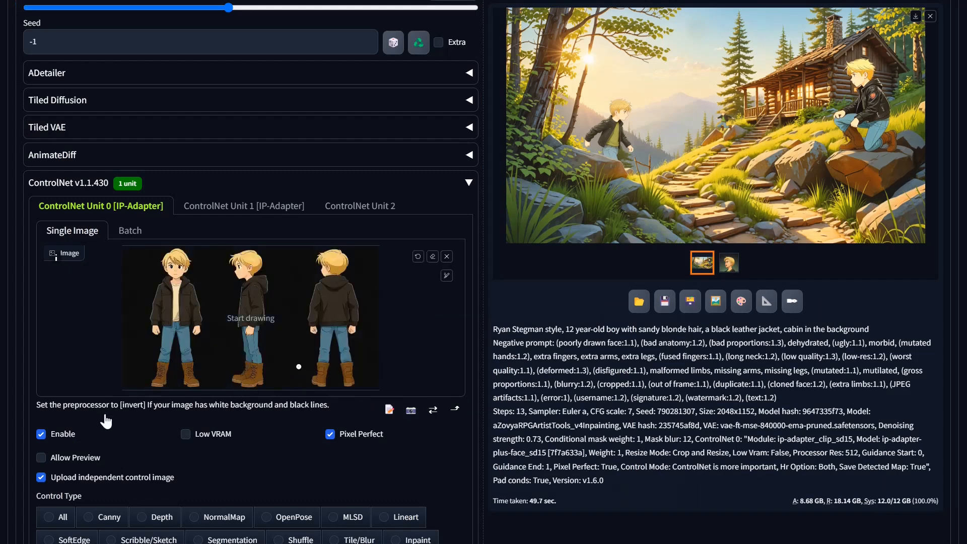
scroll(161, 467, "down", 3)
left_click(151, 412)
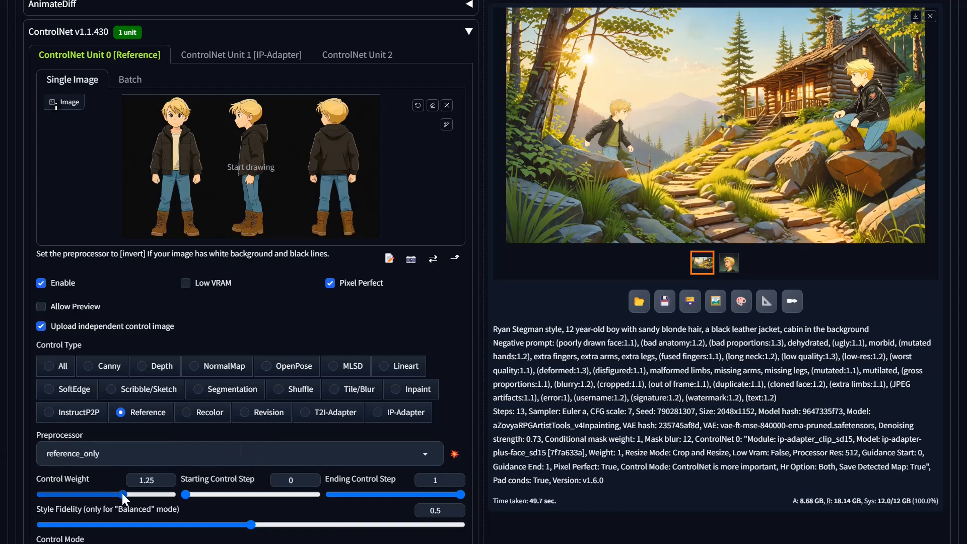
Set the sampling steps to 40 and the output size to 768 by 768.
scroll(439, 439, "up", 9)
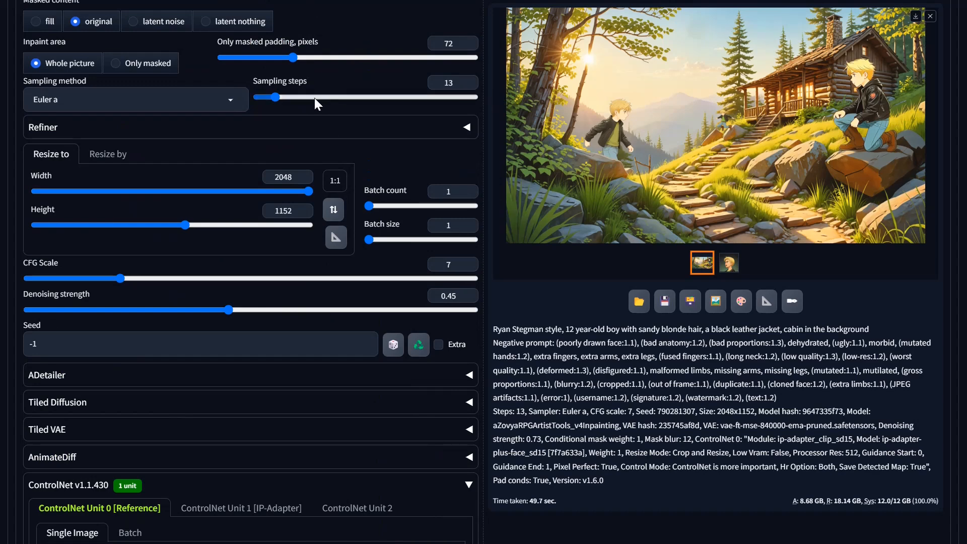
scroll(293, 110, "up", 3)
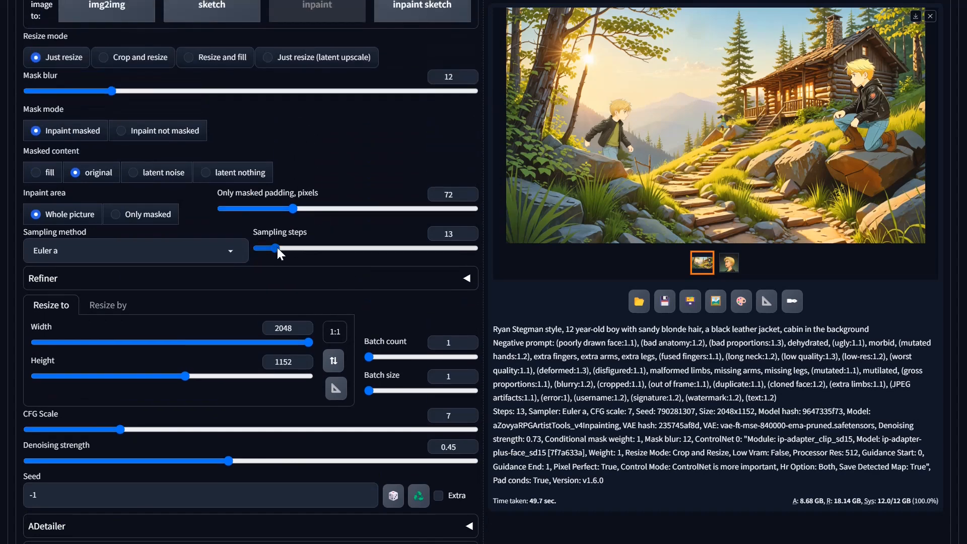
left_click_drag(267, 249, 314, 254)
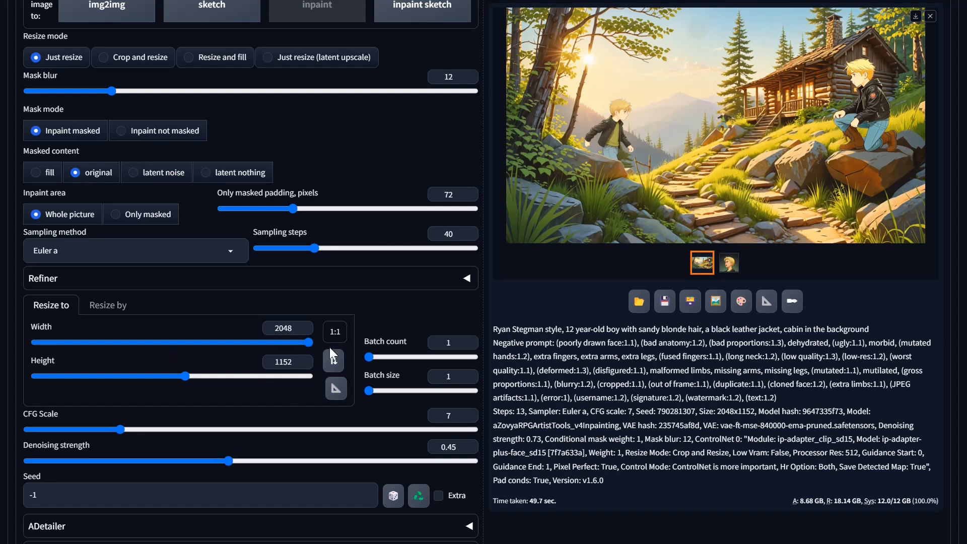
left_click_drag(306, 345, 132, 347)
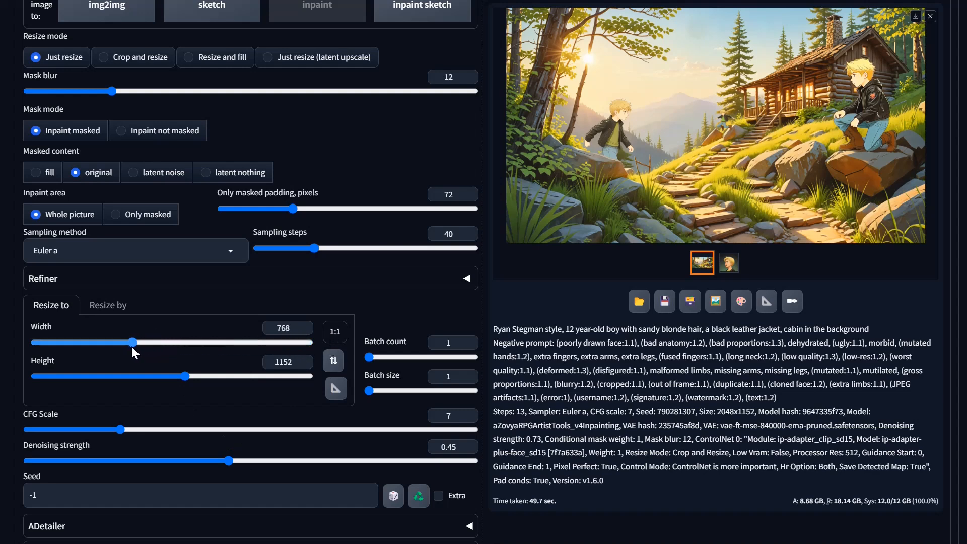
left_click(132, 375)
scroll(397, 327, "up", 4)
scroll(397, 328, "down", 1)
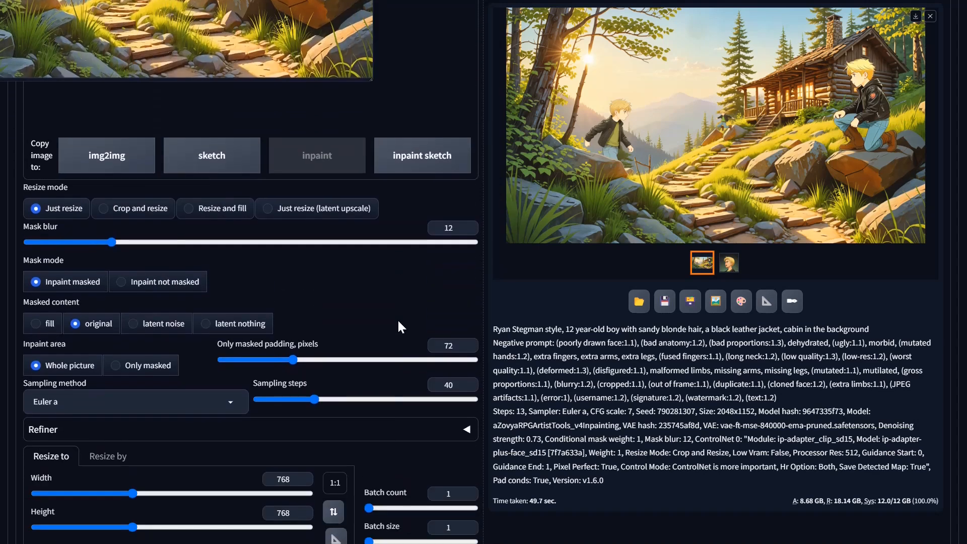
Generate the inpainted image with the inpaint area left on the whole picture.
scroll(303, 379, "down", 6)
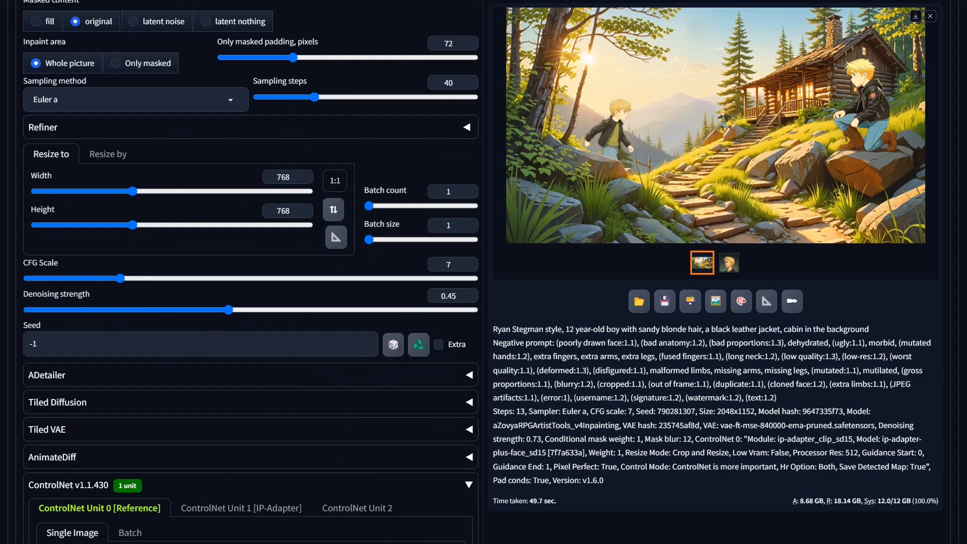
scroll(473, 309, "up", 12)
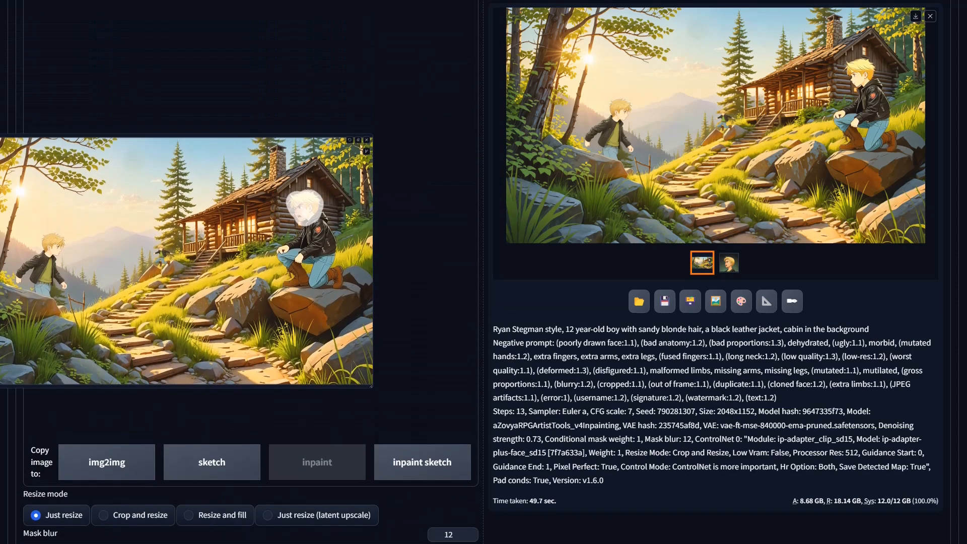
scroll(722, 248, "up", 6)
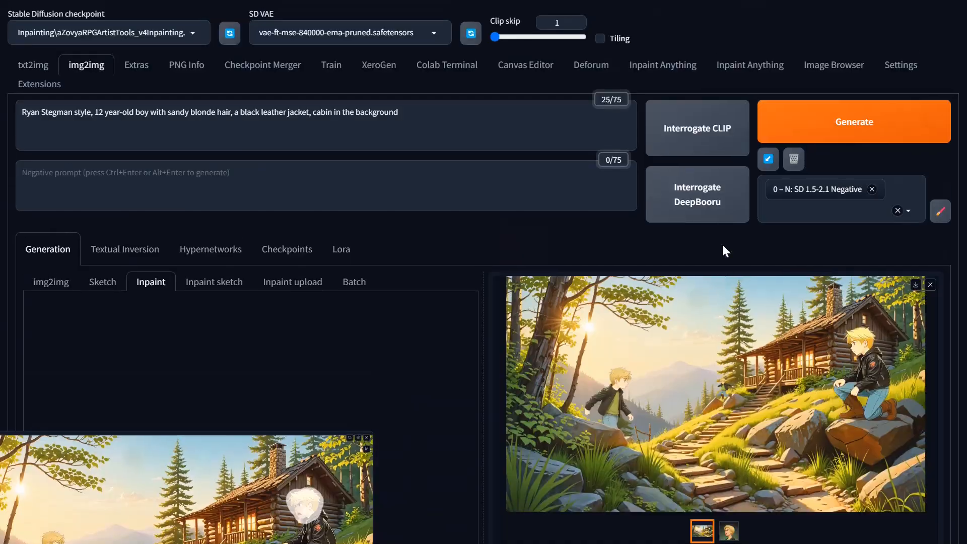
left_click(860, 129)
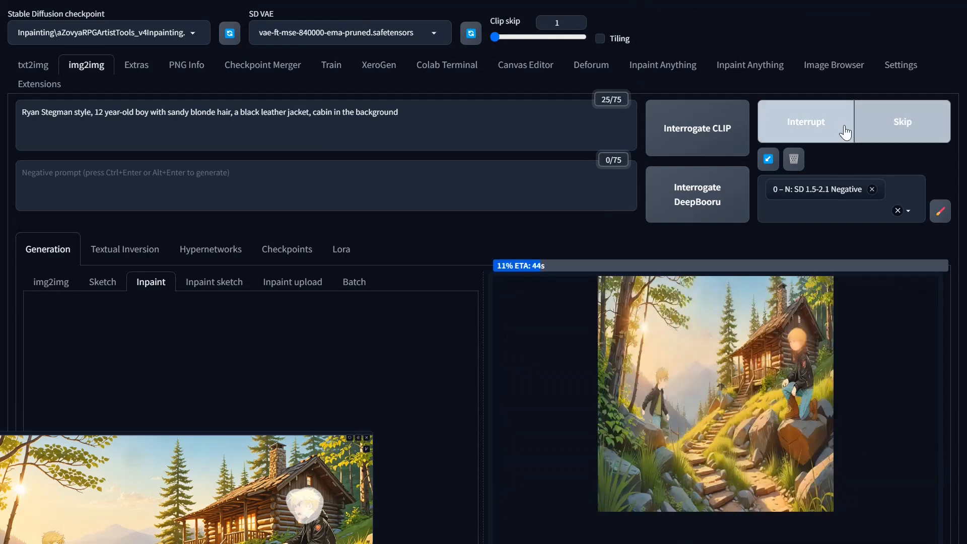
Change the inpaint area to Only masked and generate the image again.
scroll(351, 328, "down", 5)
scroll(212, 434, "down", 1)
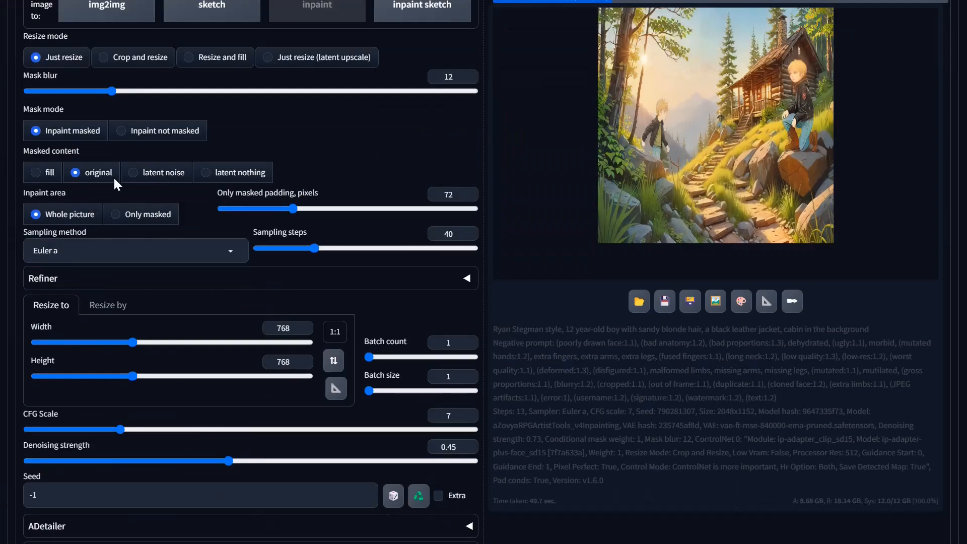
scroll(632, 384, "up", 6)
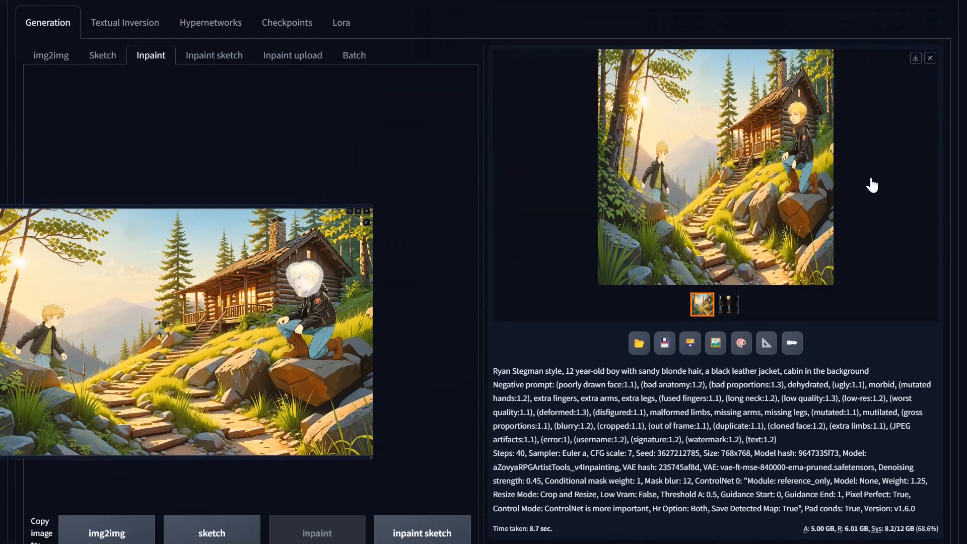
left_click(818, 129)
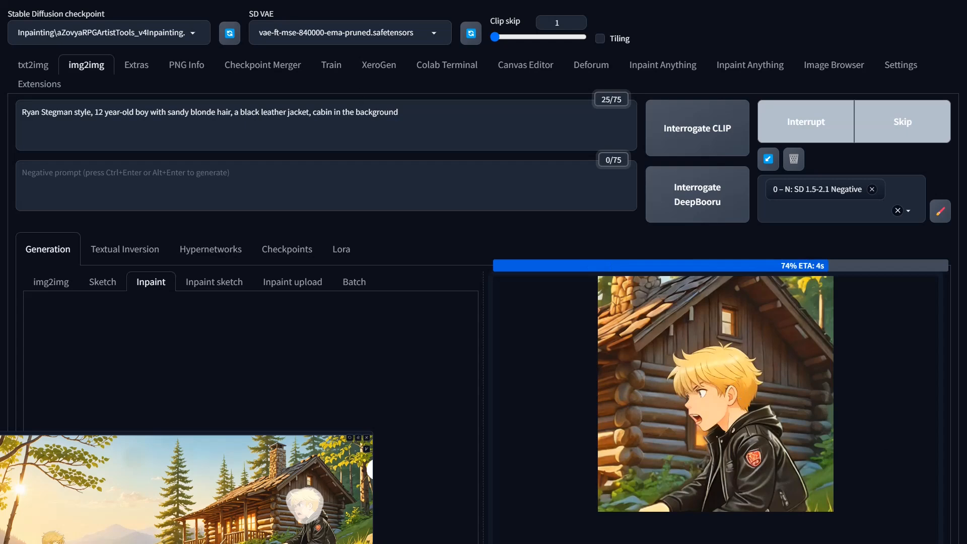
Add ", angry and yelling" to the end of the prompt and generate a new image.
left_click(399, 112)
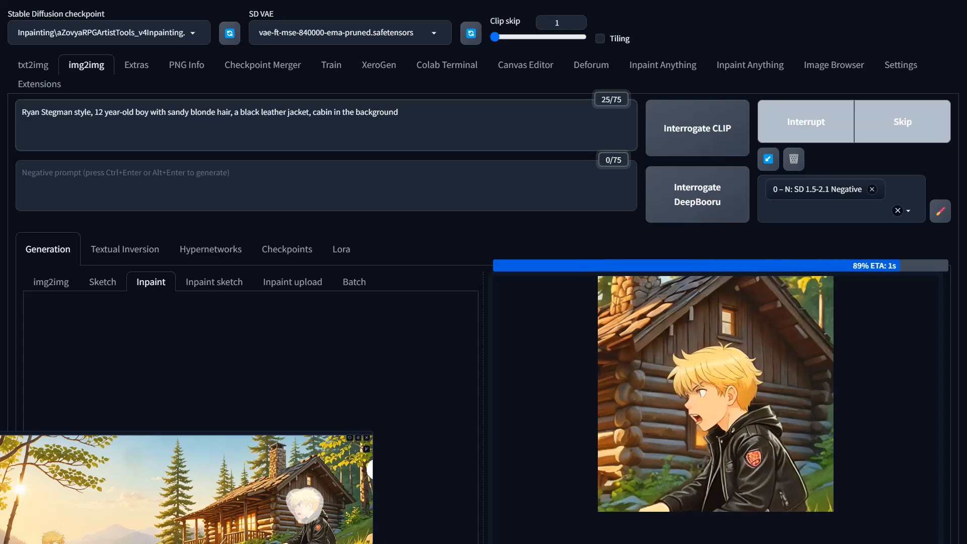
type(", angry and yelling")
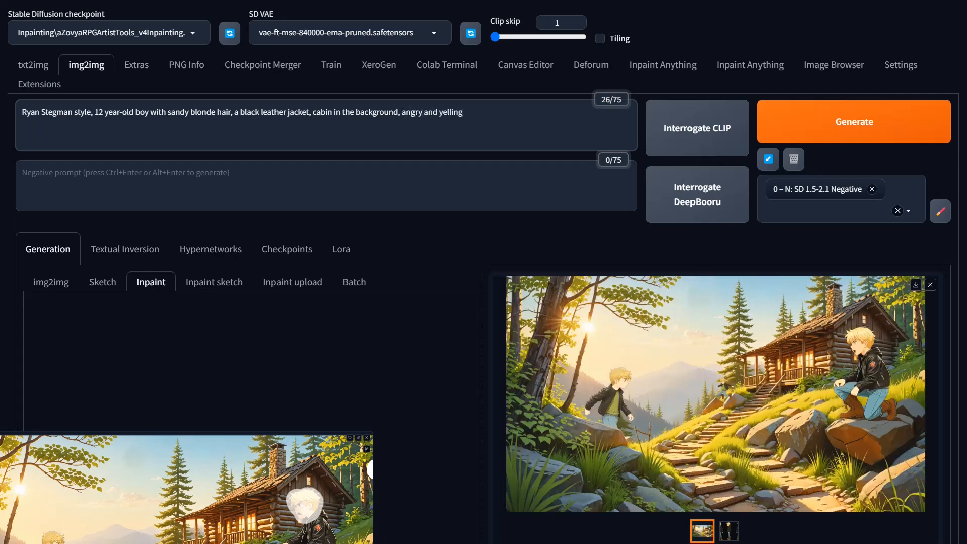
left_click(862, 122)
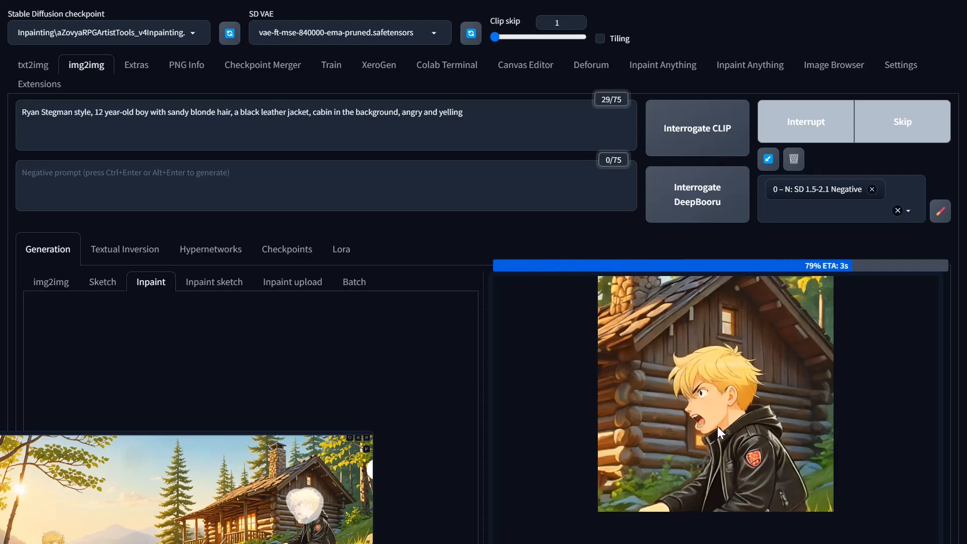
Set the only-masked padding to 44 pixels and the sampling steps to 28.
scroll(703, 425, "down", 15)
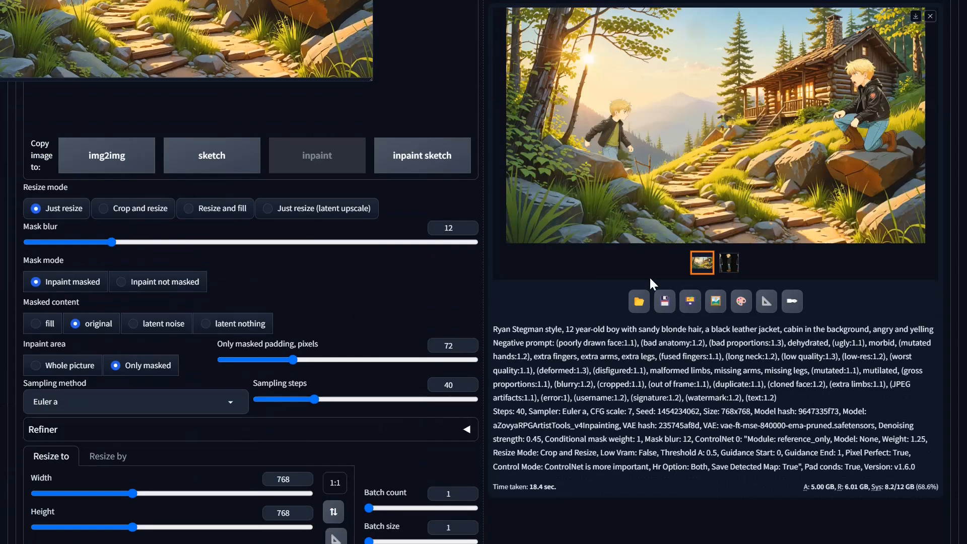
scroll(836, 201, "up", 3)
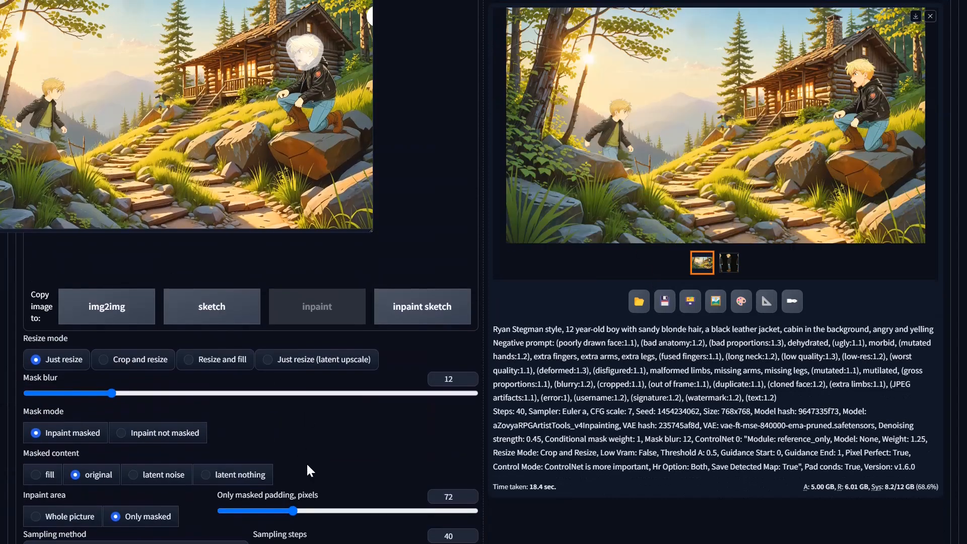
scroll(360, 492, "down", 3)
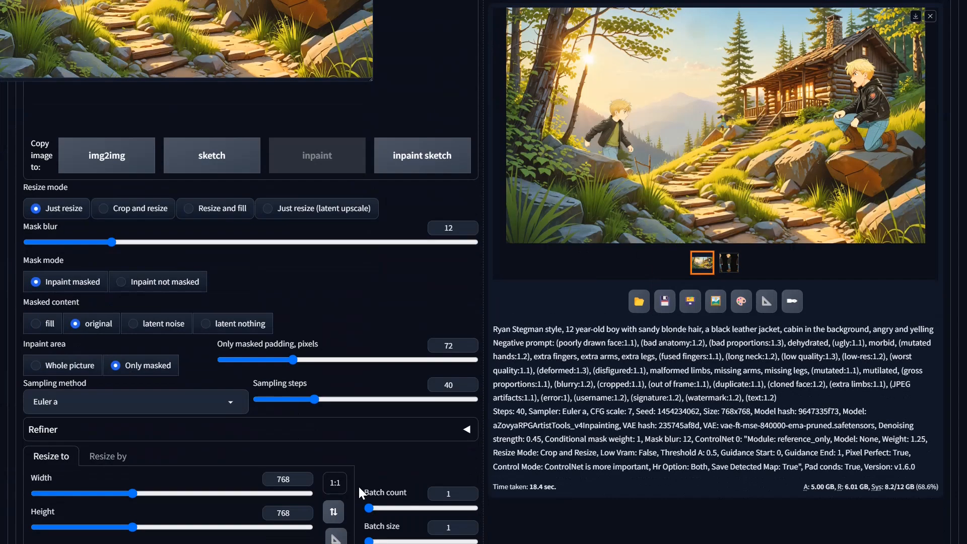
left_click(266, 359)
left_click(286, 398)
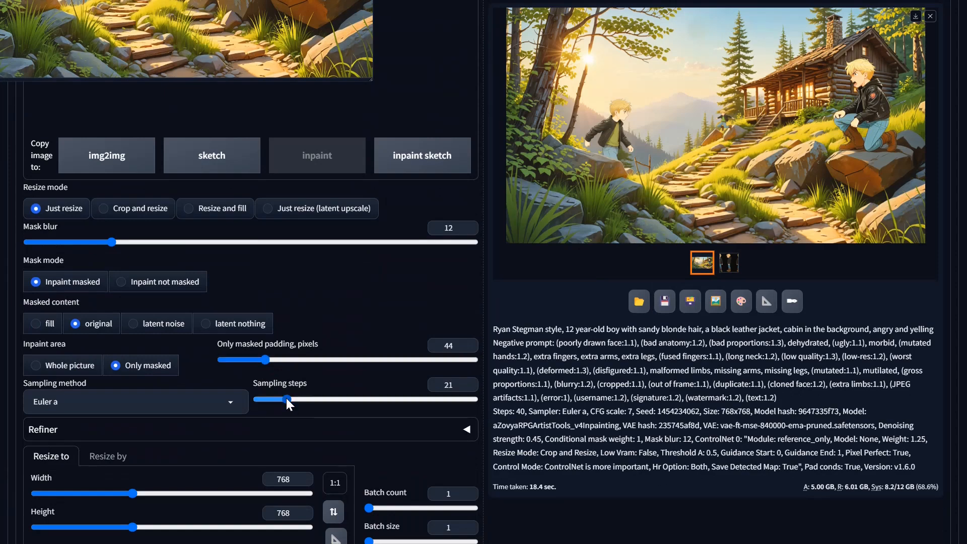
Lower the denoising strength to 0.38 and generate the masked head again.
scroll(294, 403, "down", 10)
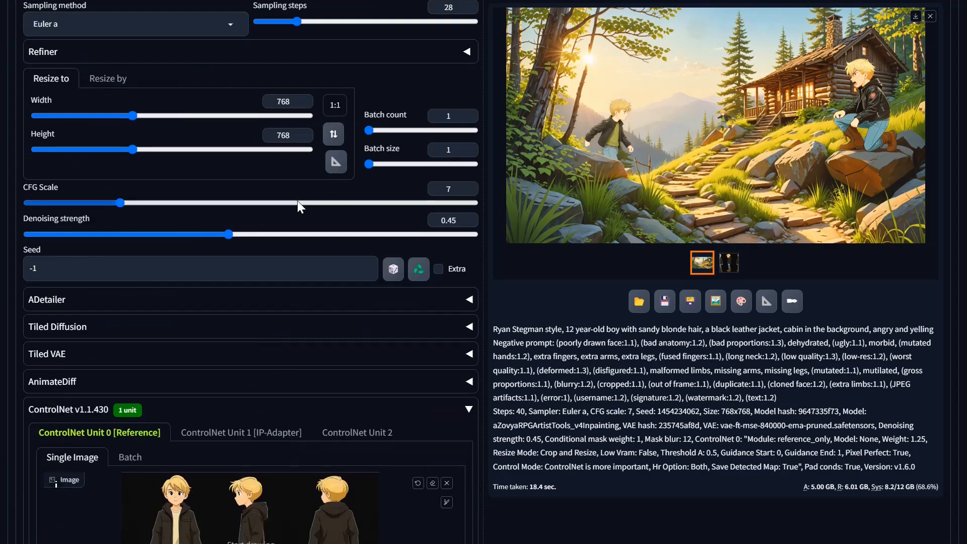
scroll(217, 425, "down", 5)
scroll(216, 403, "up", 10)
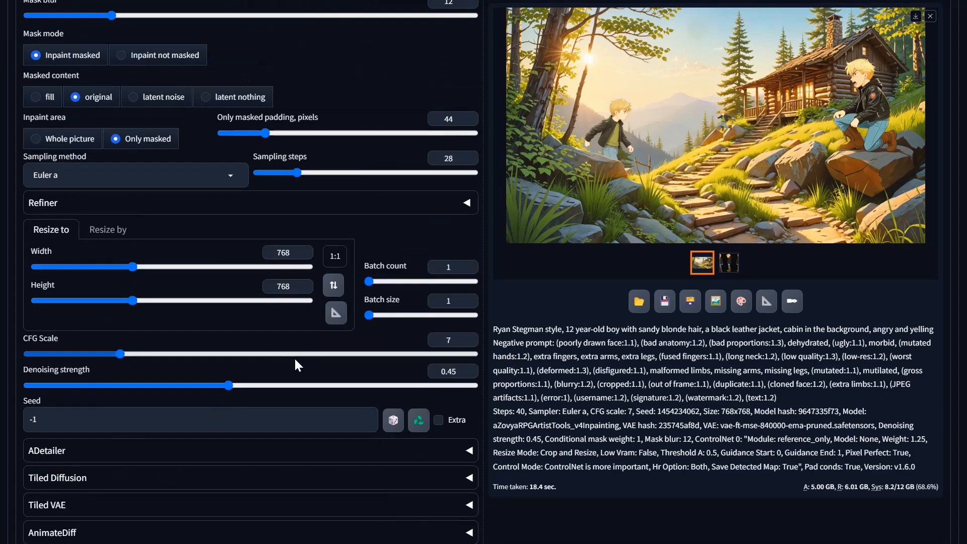
left_click_drag(211, 385, 198, 383)
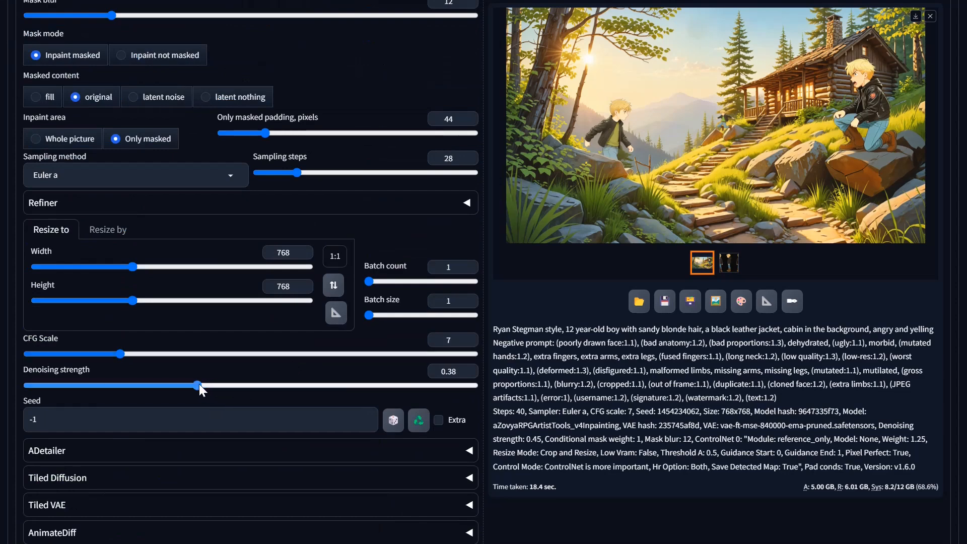
scroll(198, 383, "up", 10)
left_click(853, 126)
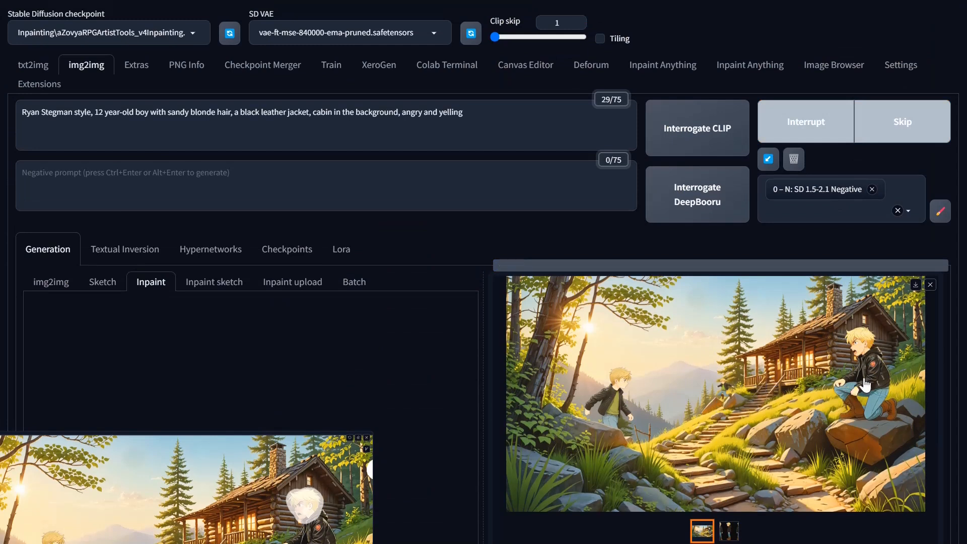
scroll(127, 373, "down", 15)
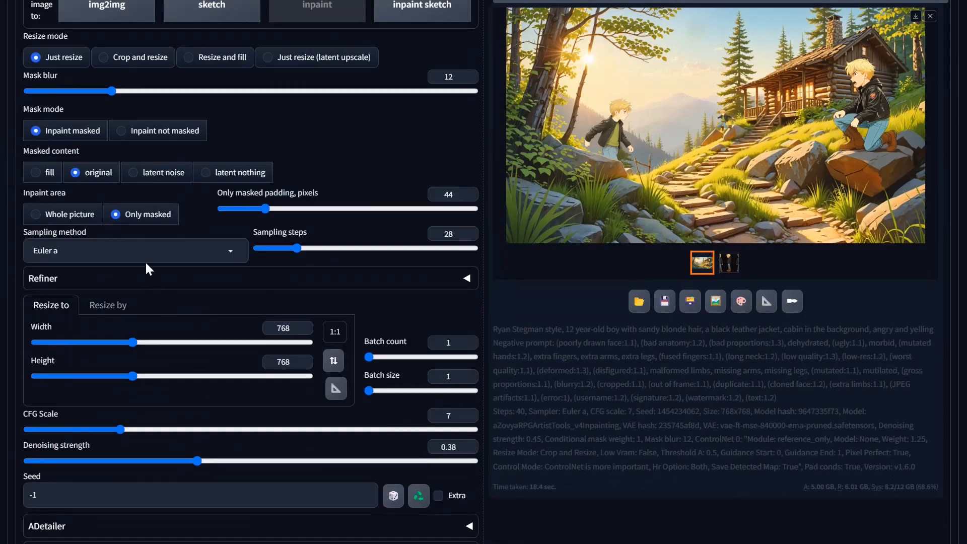
Examine the regenerated head of the kneeling boy against the masked source image, and review the inpaint and ControlNet reference settings used.
scroll(598, 307, "up", 9)
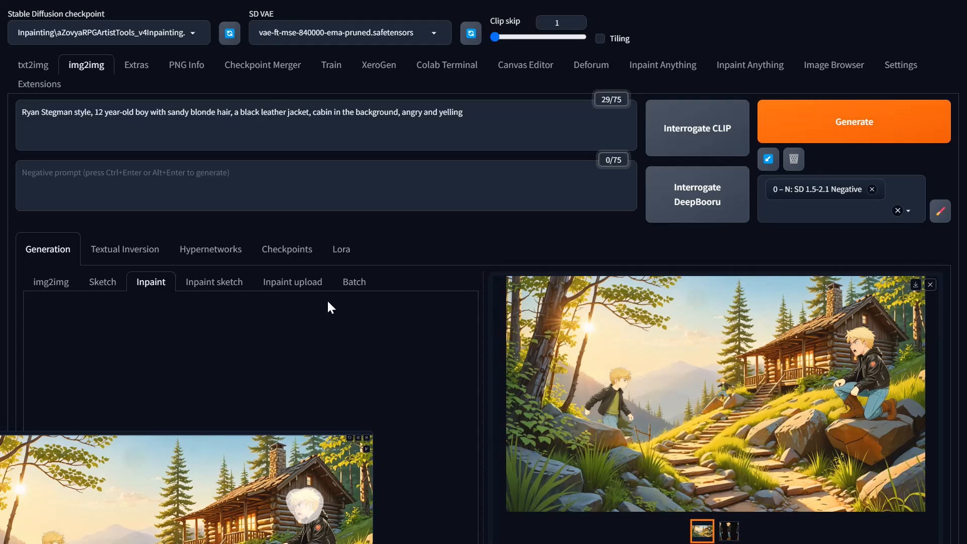
scroll(328, 299, "down", 5)
key("f")
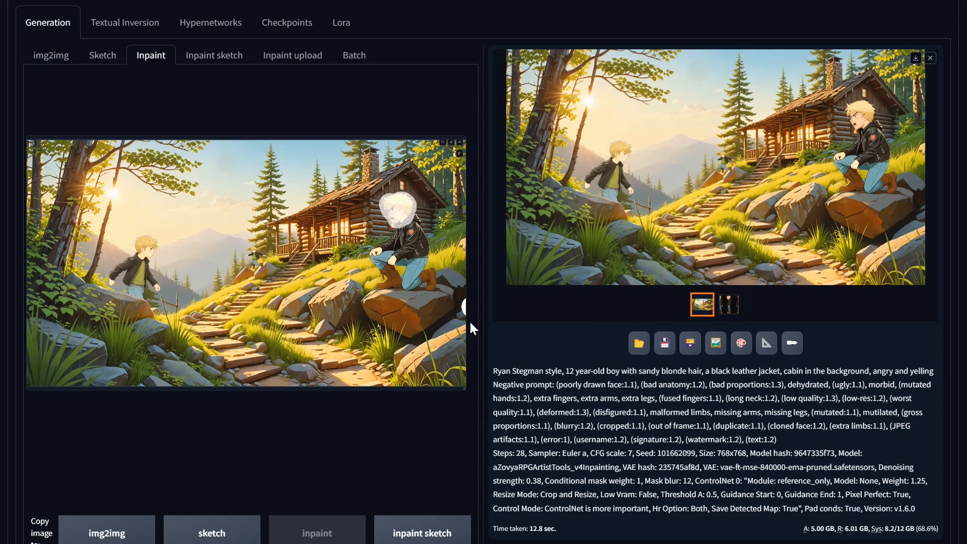
scroll(469, 320, "down", 9)
scroll(470, 322, "down", 10)
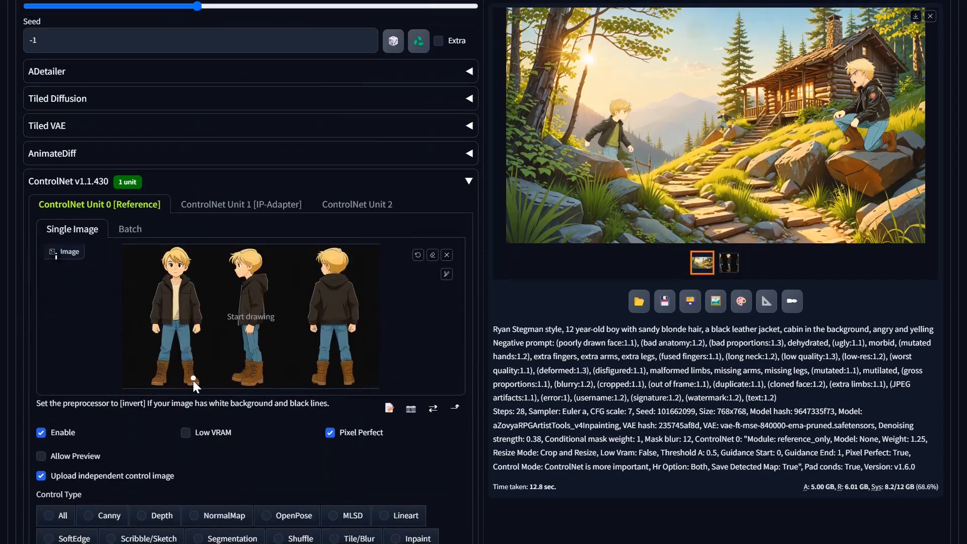
scroll(192, 379, "down", 3)
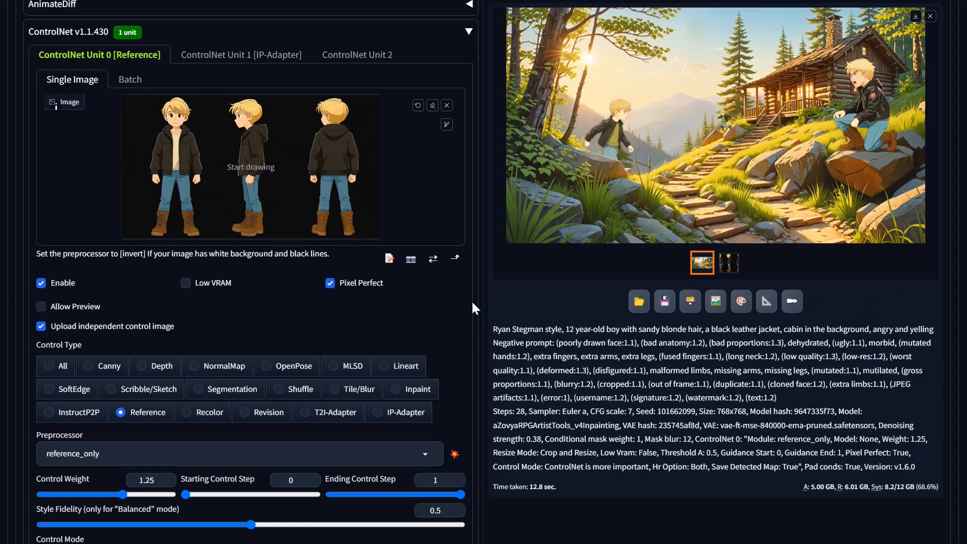
scroll(472, 300, "up", 5)
scroll(433, 237, "up", 4)
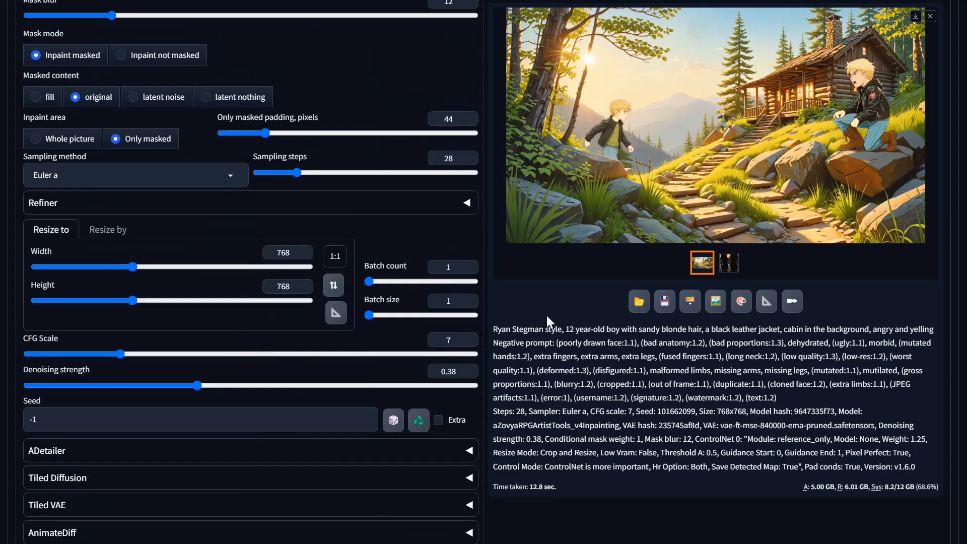
scroll(547, 316, "up", 10)
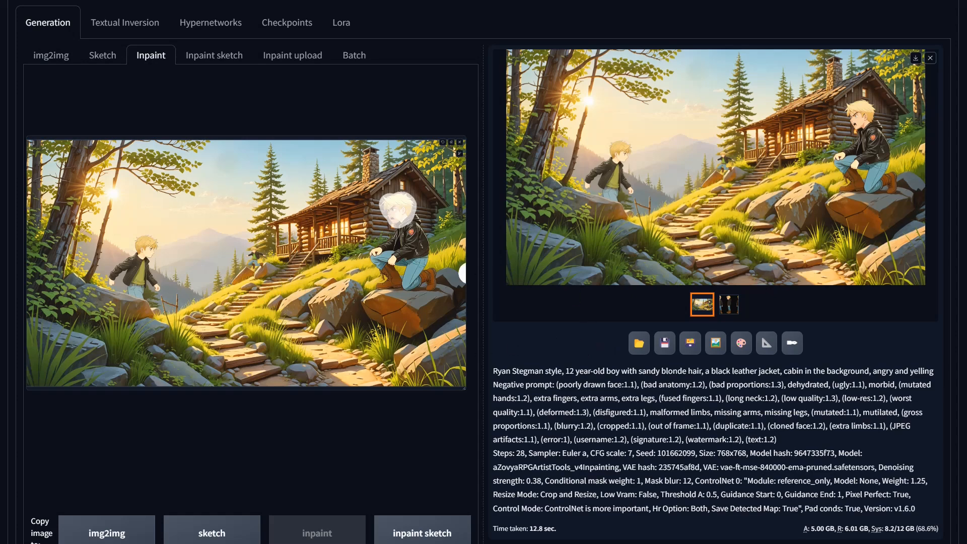
scroll(484, 272, "up", 5)
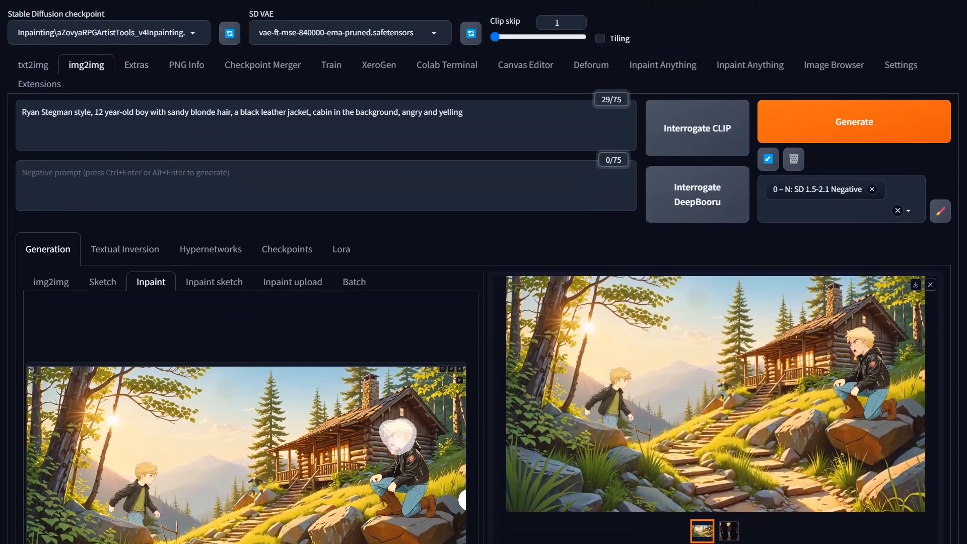
scroll(710, 327, "down", 3)
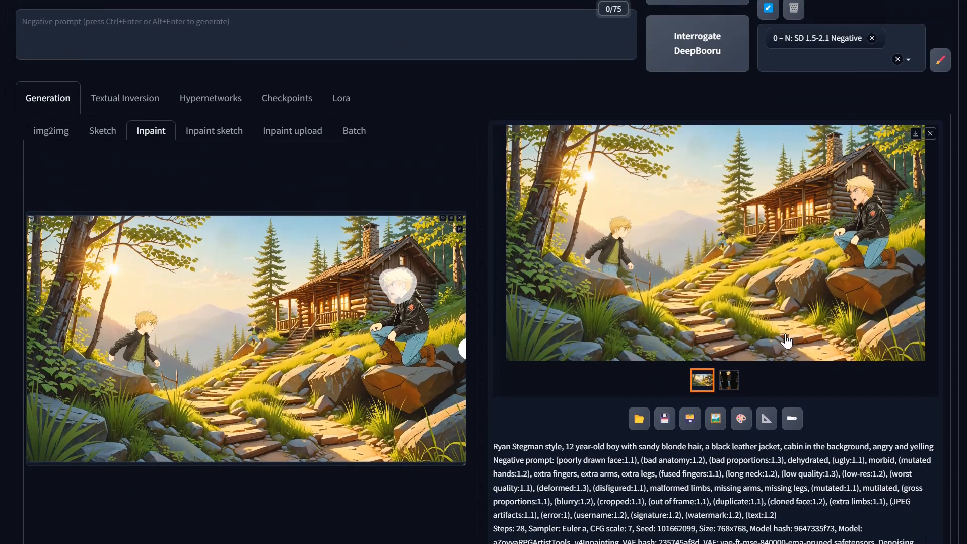